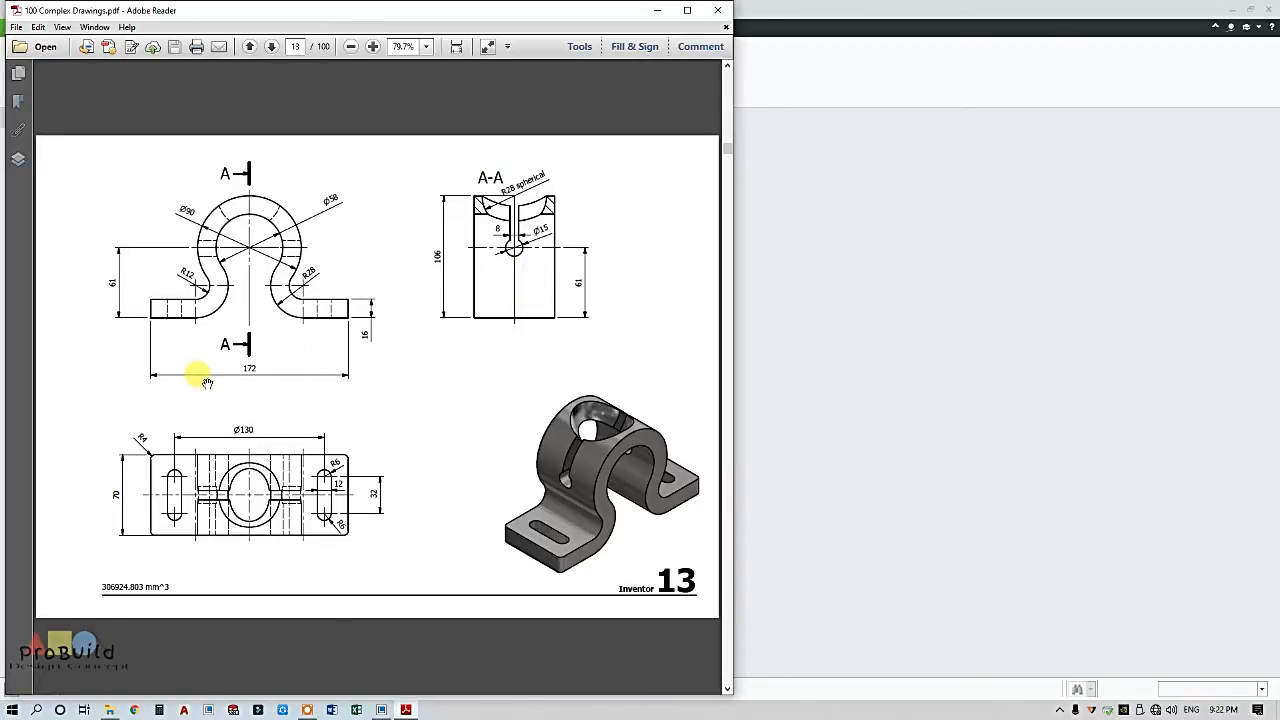
- Switch to Creo Parametric and create a new solid part from the mmns_part_solid_abs template
scroll(140, 305, down, 1)
scroll(232, 300, up, 1)
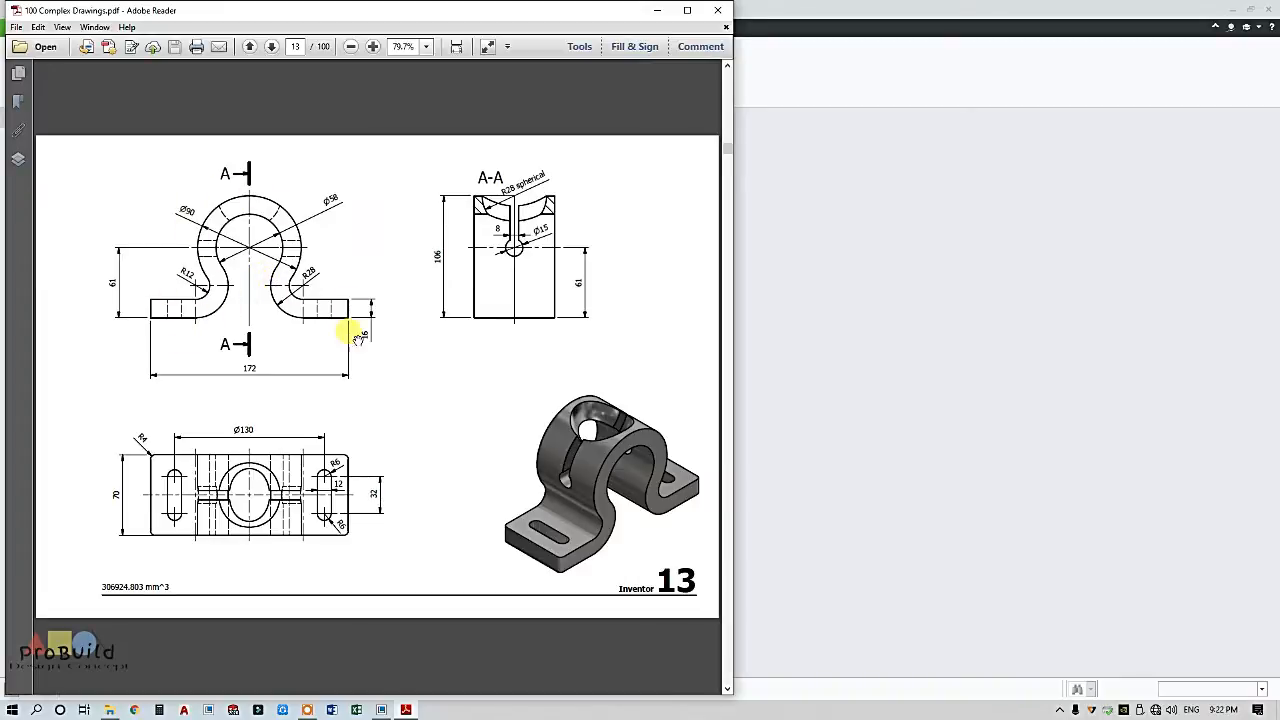
click(783, 366)
click(15, 60)
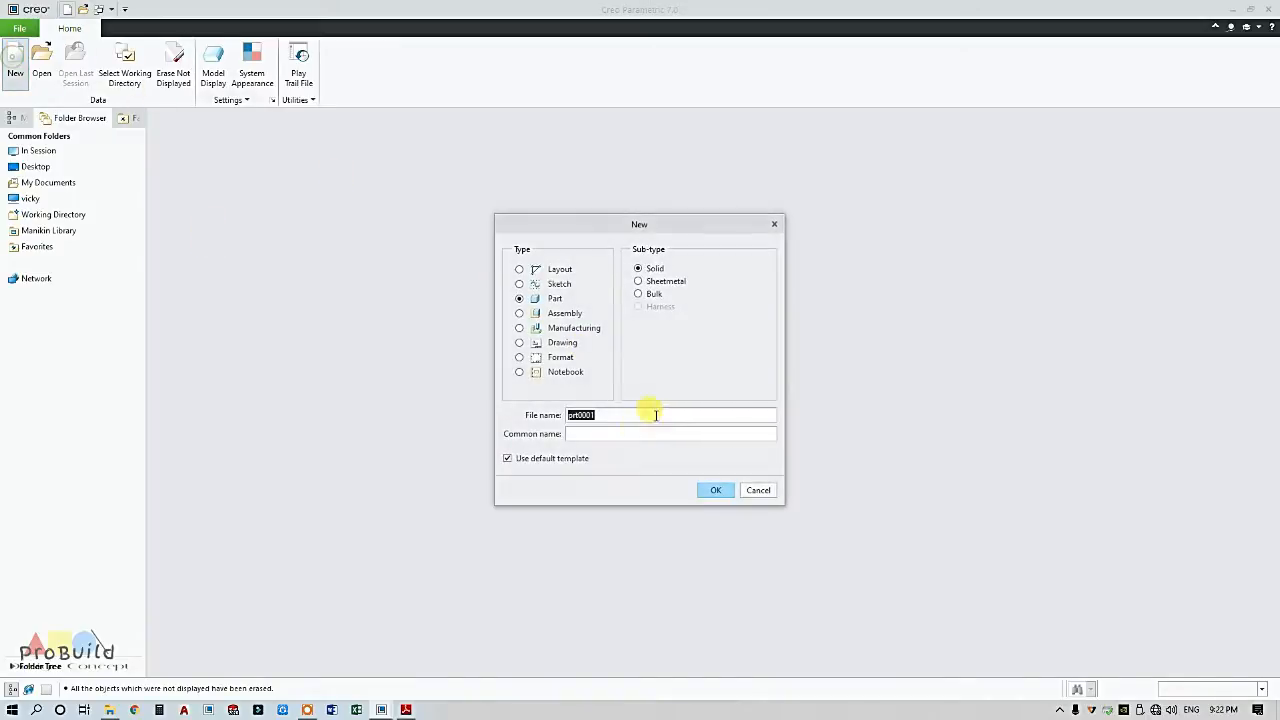
click(732, 493)
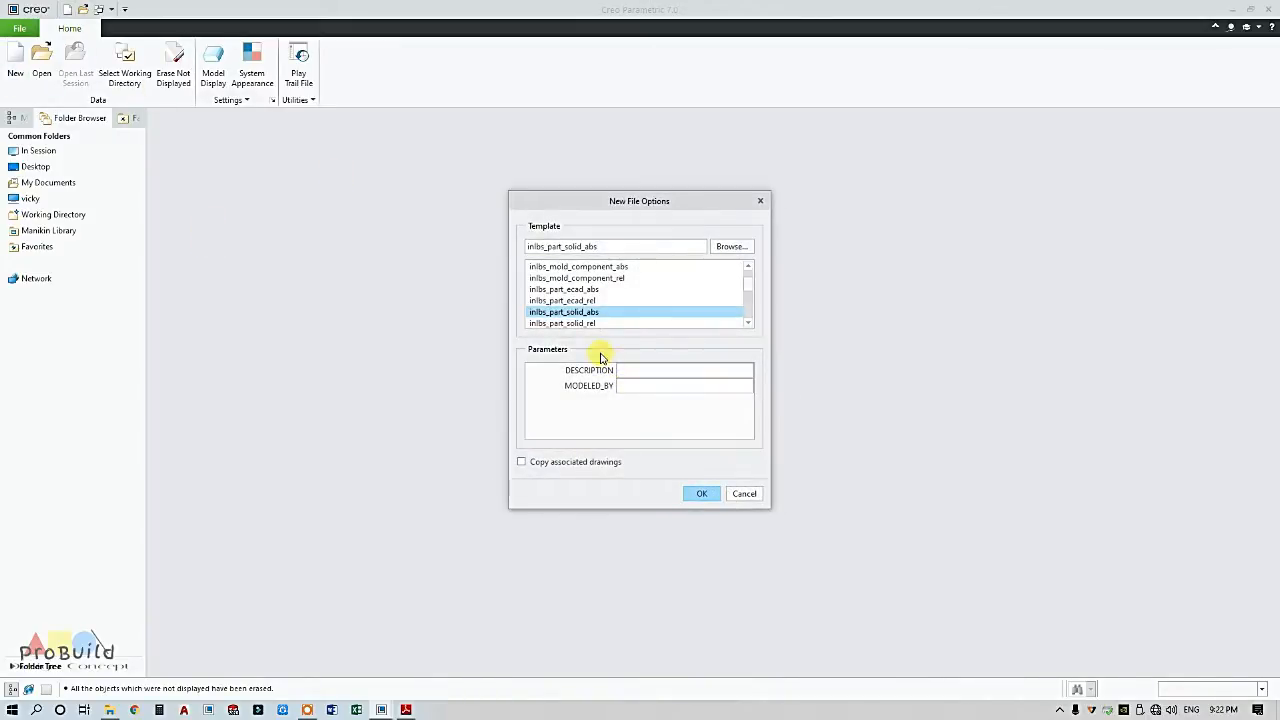
scroll(600, 314, down, 4)
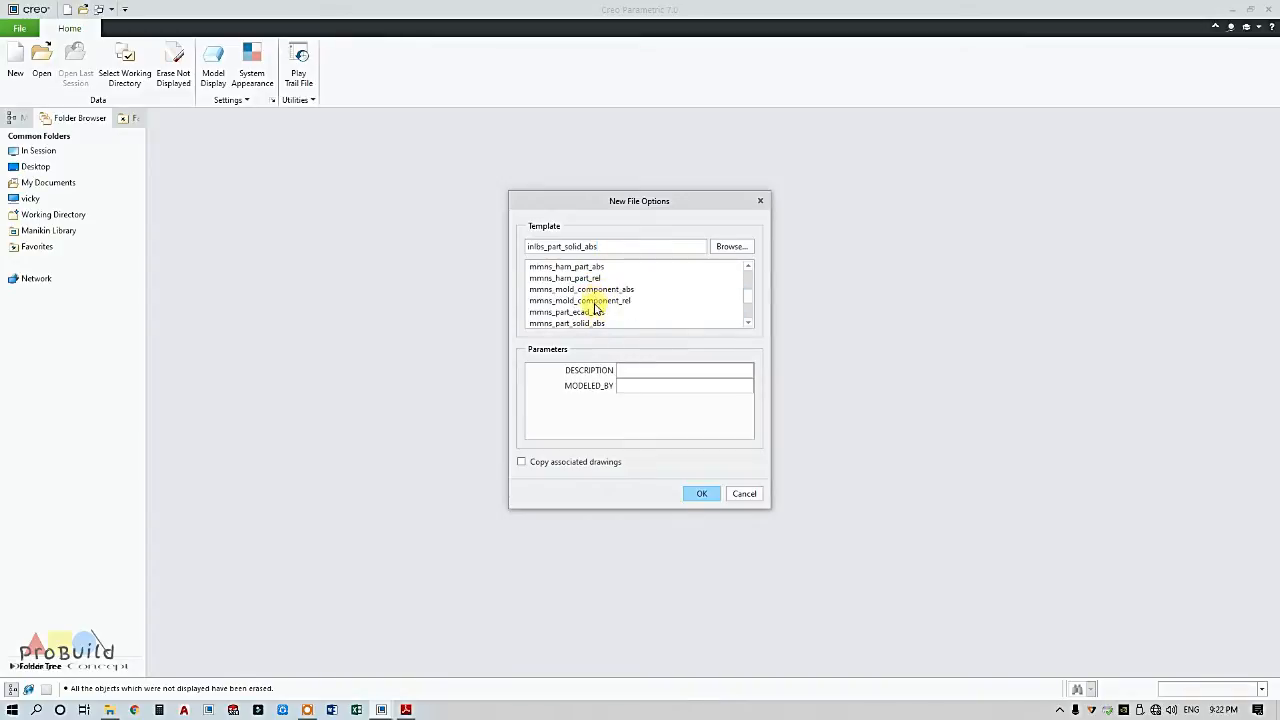
scroll(593, 314, up, 1)
scroll(595, 318, down, 1)
click(597, 323)
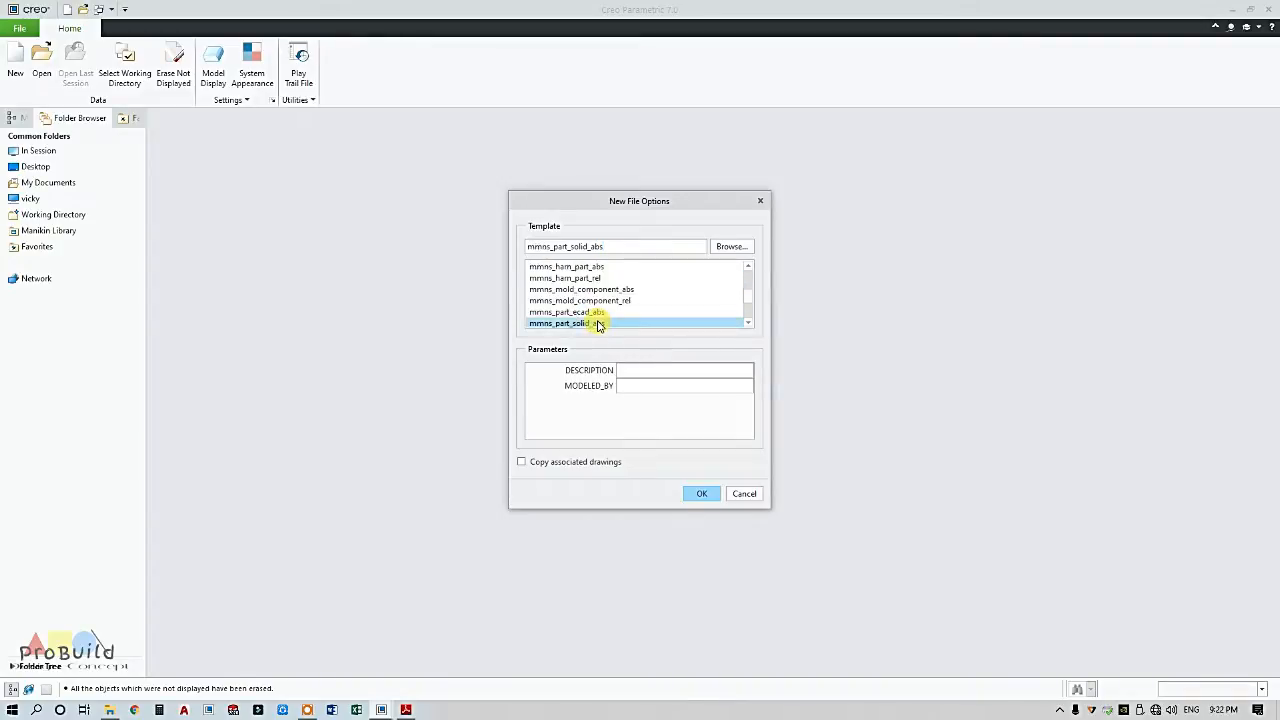
click(700, 491)
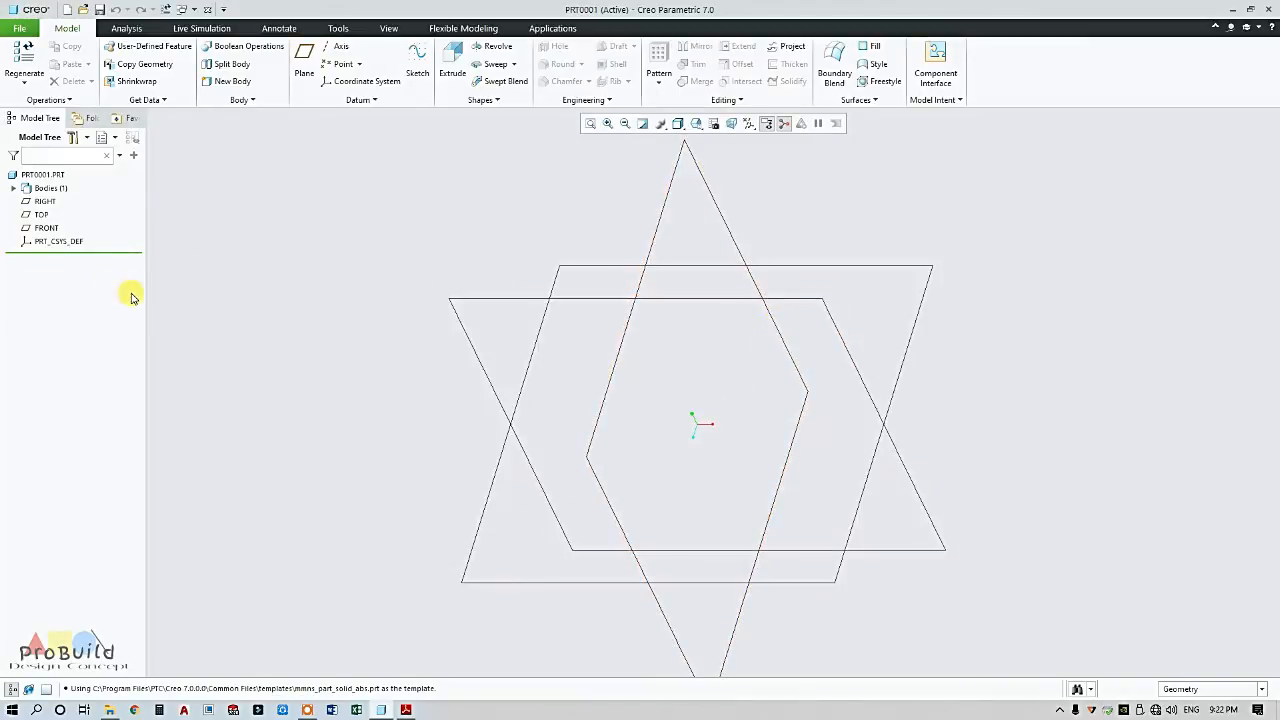
- Start an Extrude sketch on the FRONT plane and consult the bracket's front view in the reference drawing
click(58, 228)
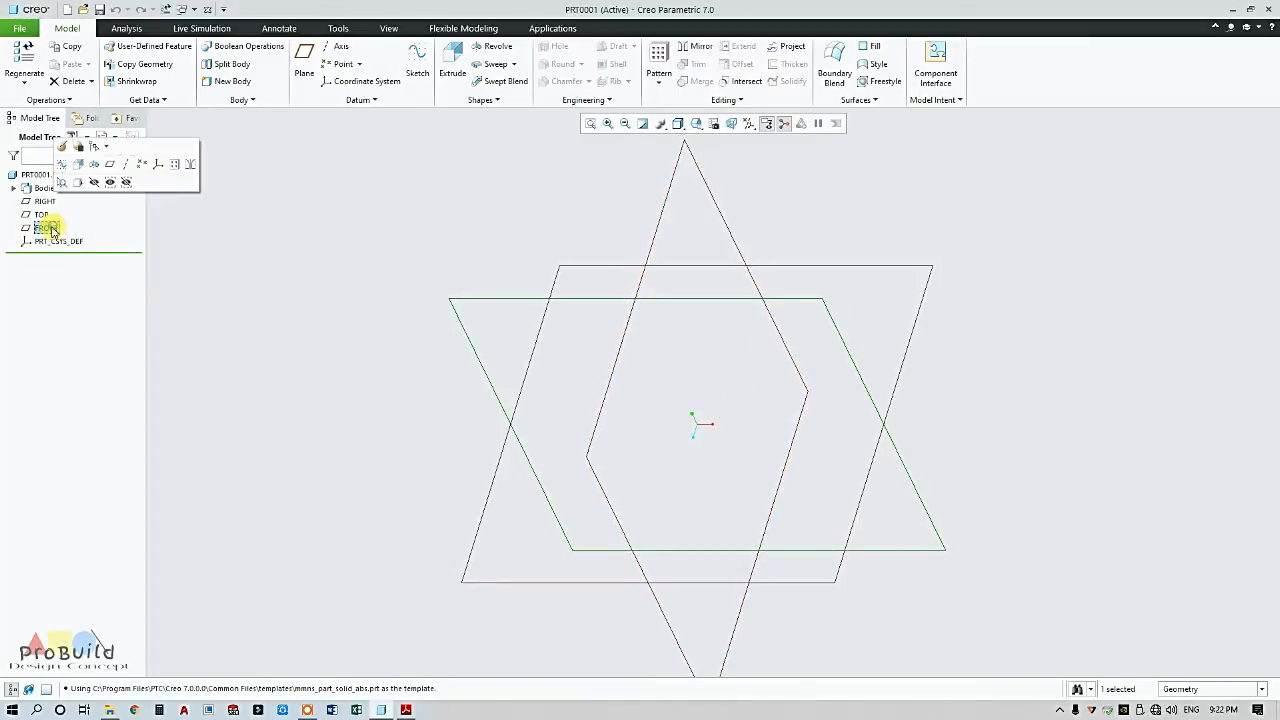
click(455, 62)
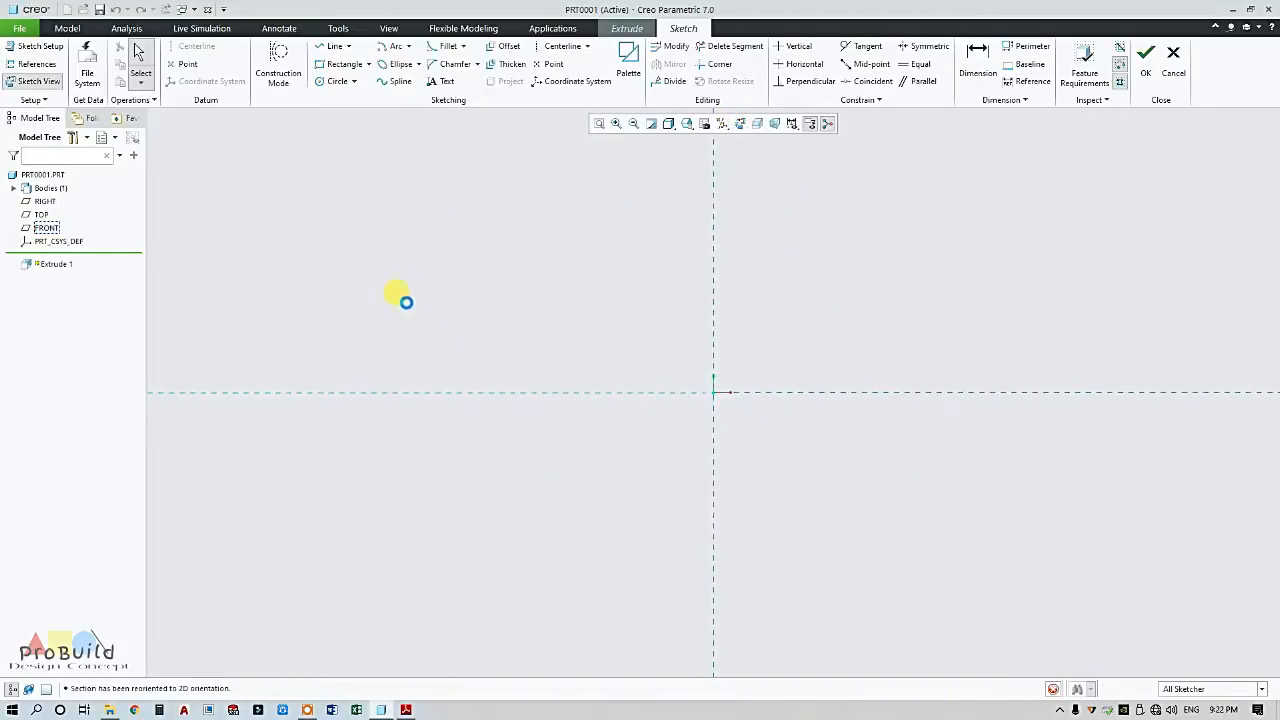
click(405, 710)
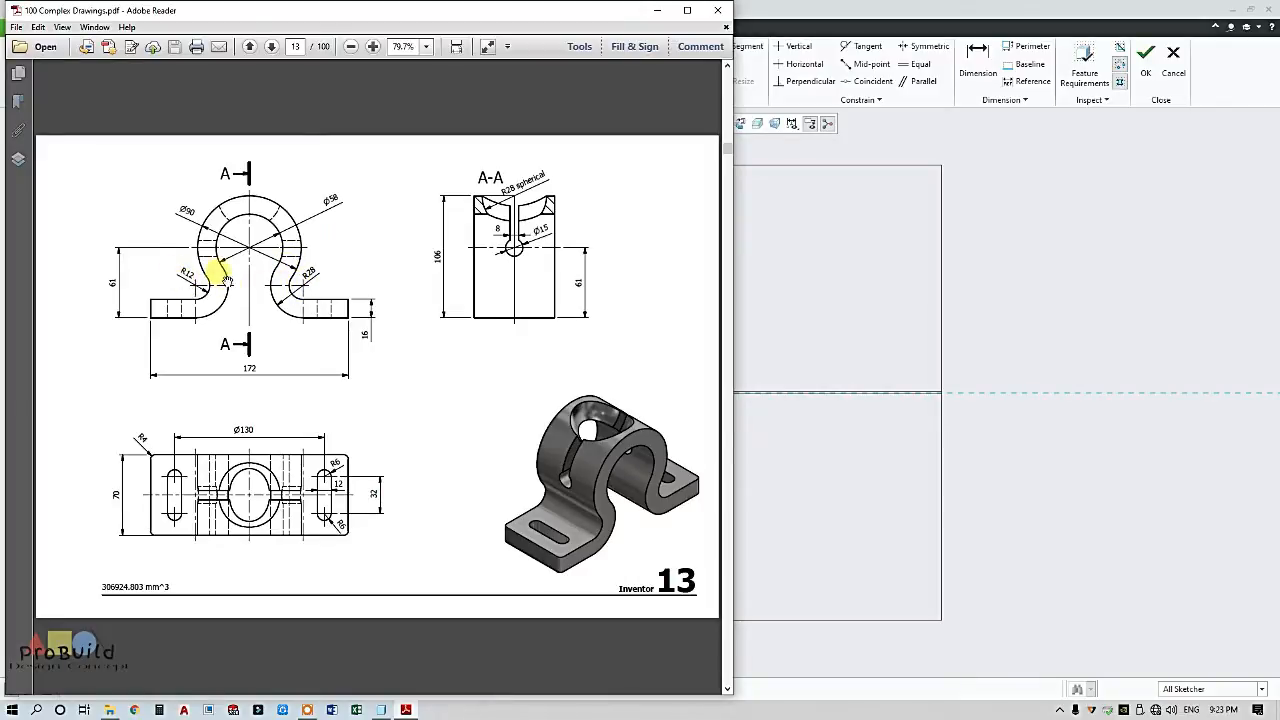
click(773, 298)
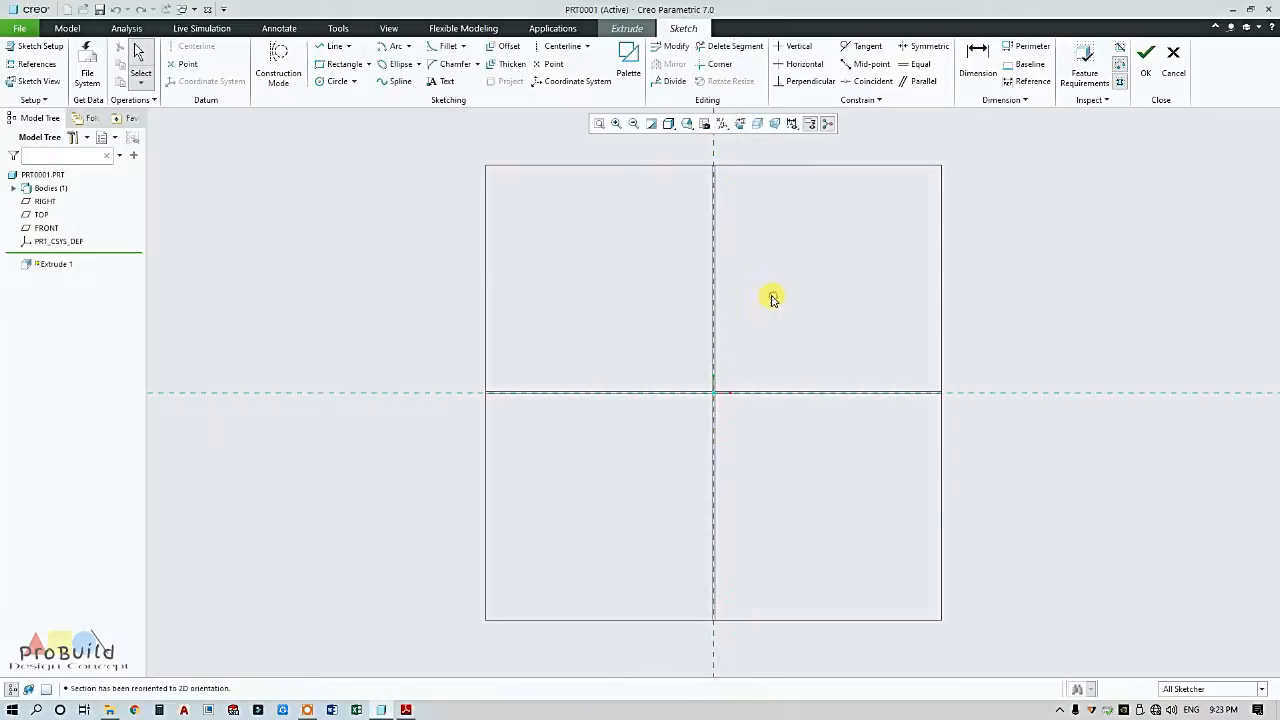
- Draw a vertical and a horizontal centerline through the sketch origin
scroll(855, 329, down, 1)
scroll(860, 320, up, 3)
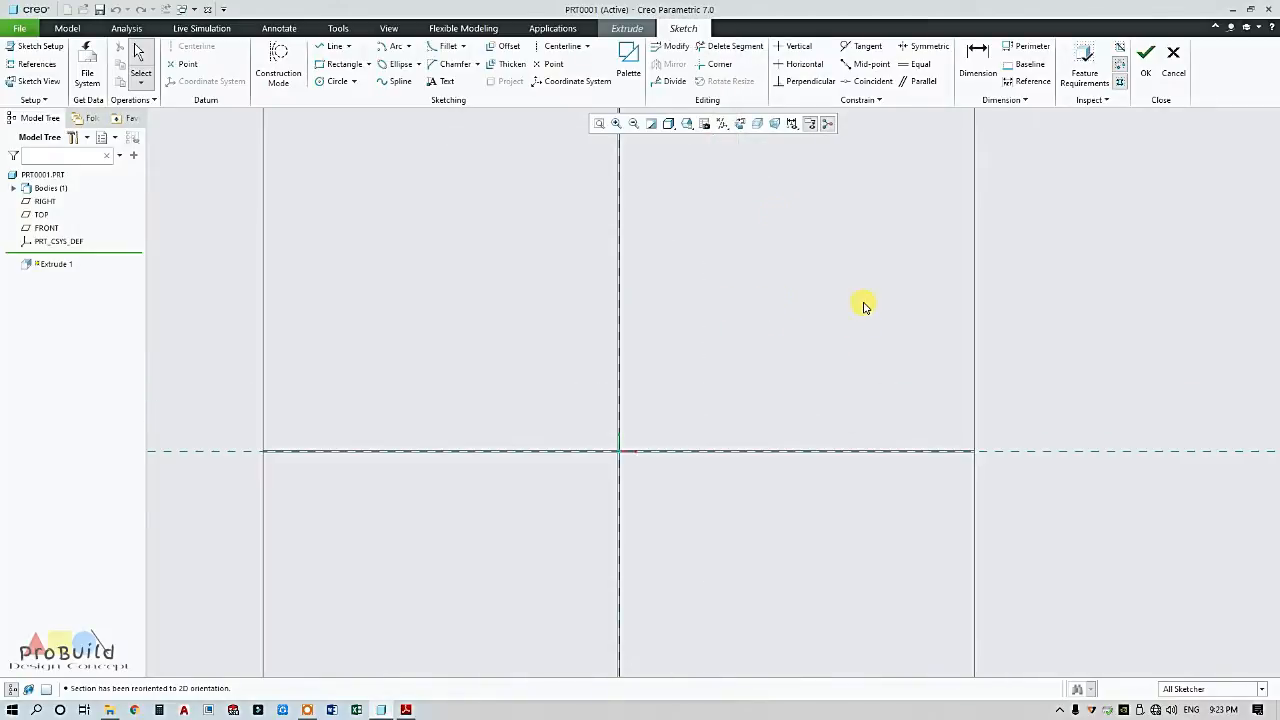
click(562, 46)
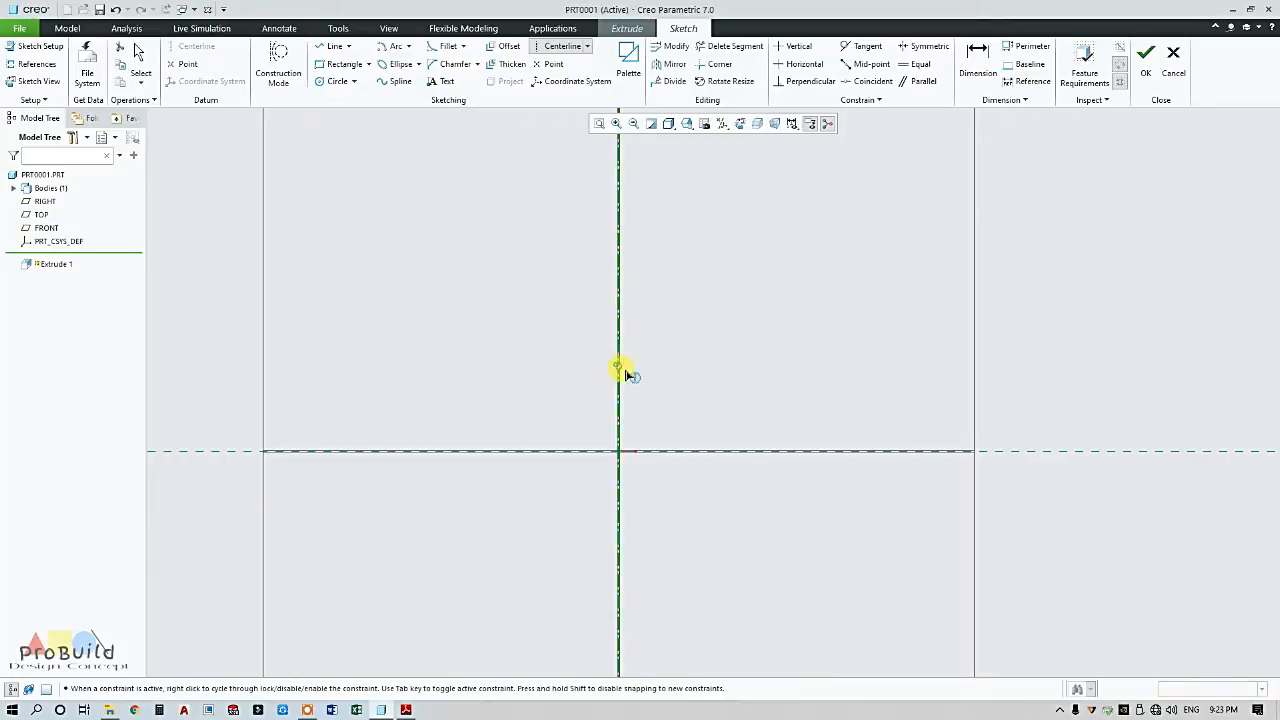
middle_click(700, 378)
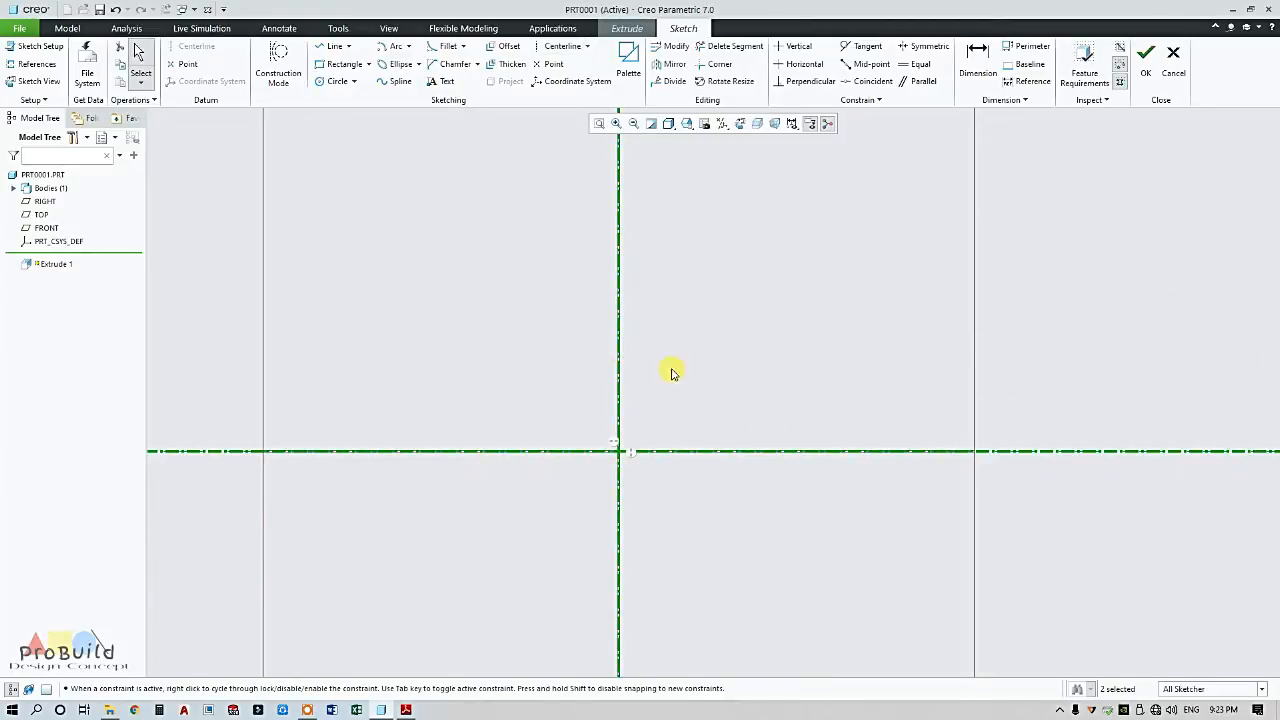
- Draw two horizontal centerlines above the origin, the lower about 46 mm up and the other about 57 mm above it
scroll(583, 354, down, 2)
click(575, 47)
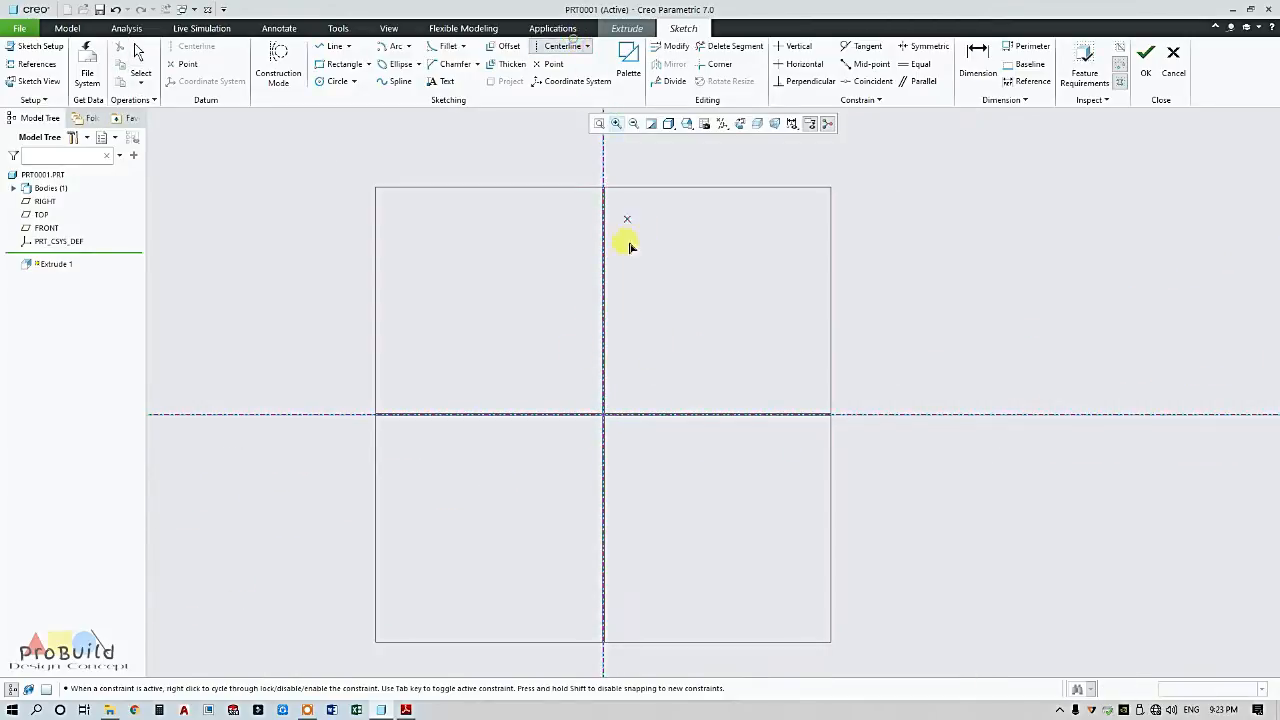
click(604, 322)
click(684, 322)
click(604, 373)
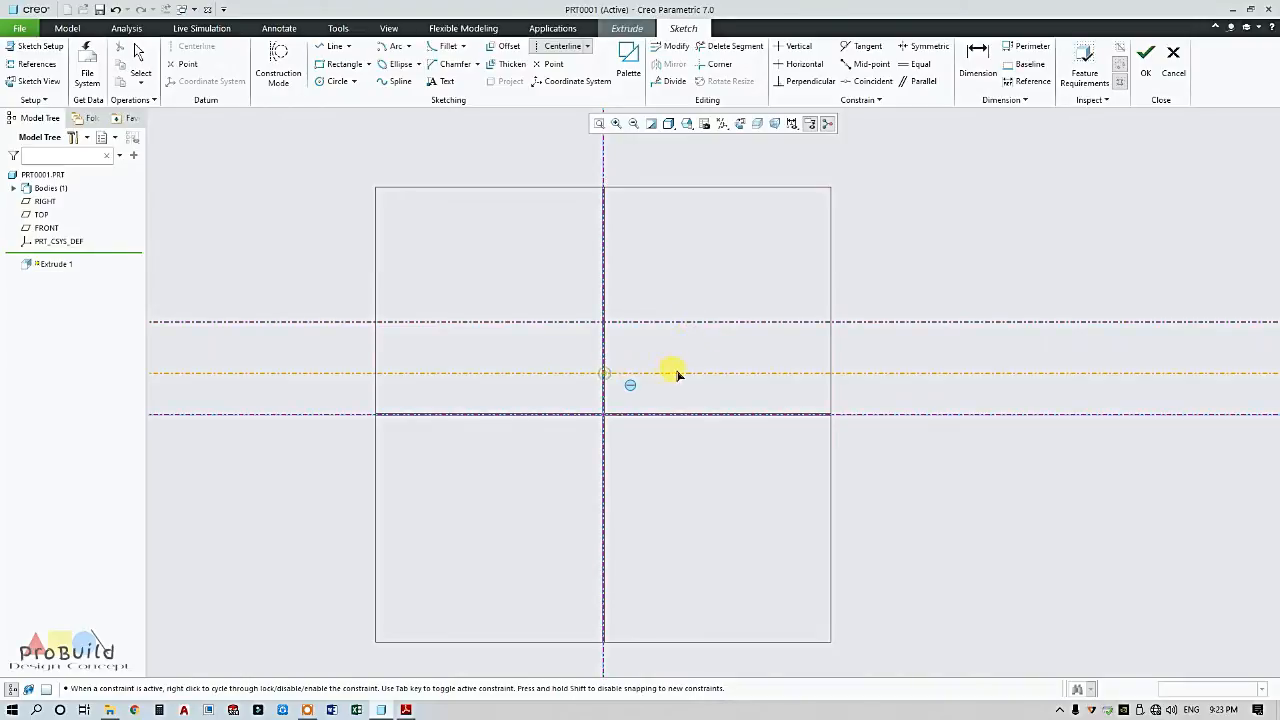
click(677, 374)
middle_click(680, 352)
scroll(680, 352, up, 2)
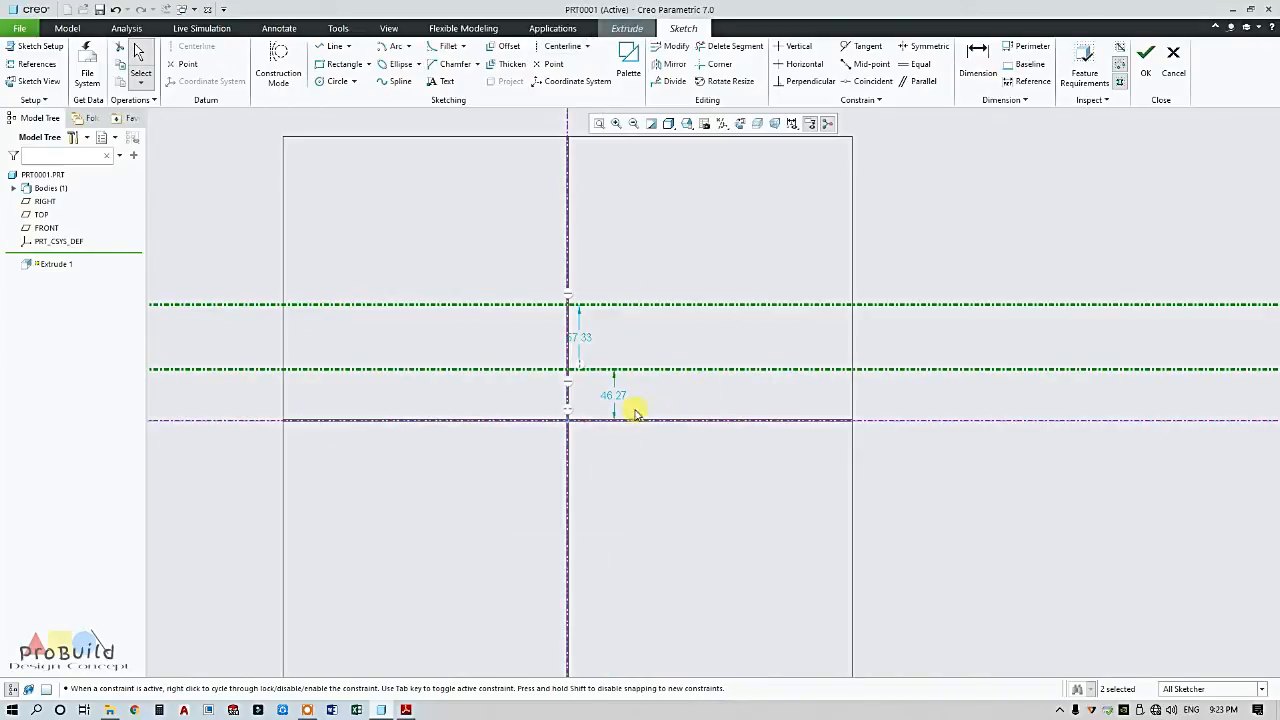
- Move the lower centerline's dimension clear of the geometry and set its height above the horizontal axis to 28 mm
drag(614, 397, 731, 394)
drag(852, 402, 871, 396)
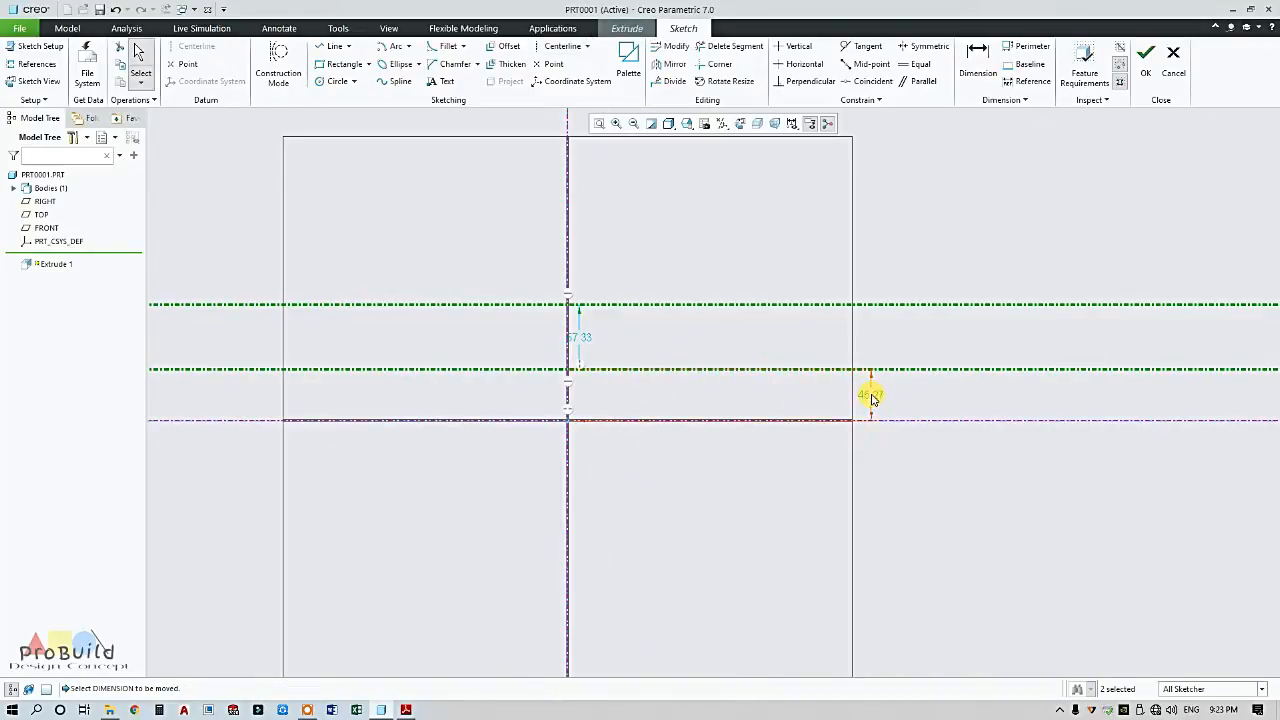
double_click(871, 396)
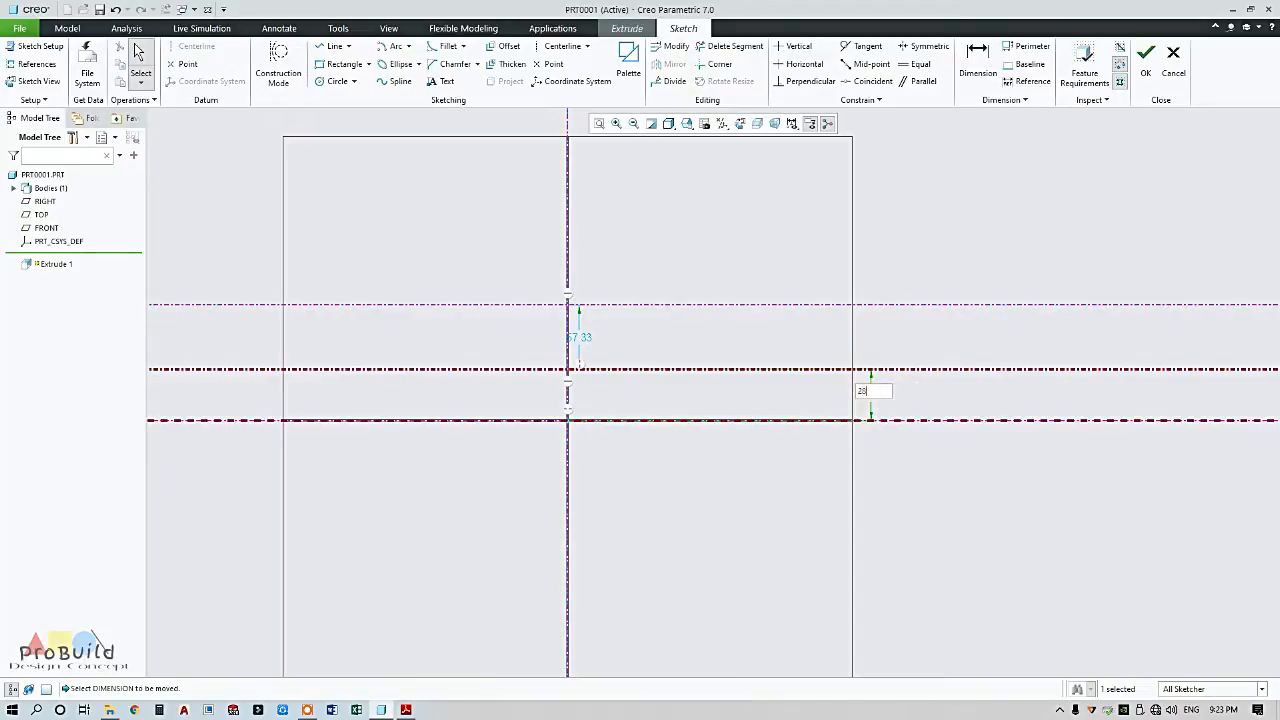
text(28)
key(Return)
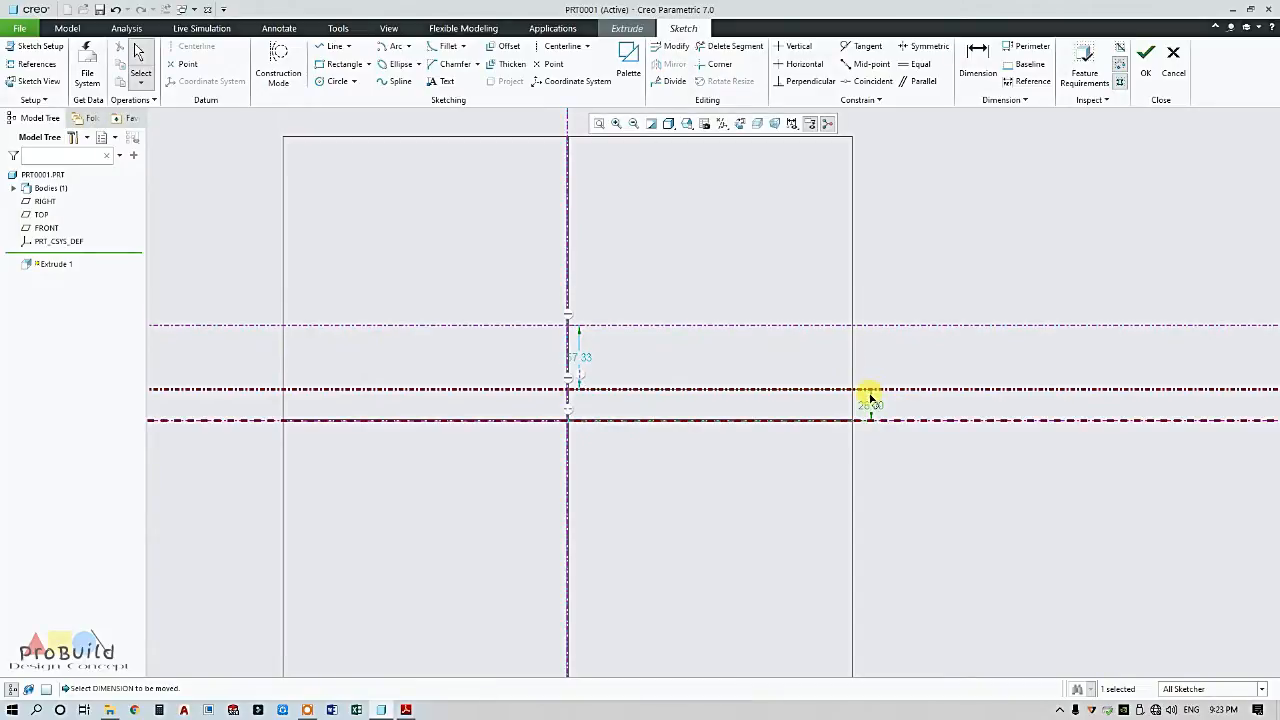
- Dimension the upper horizontal centerline from the horizontal axis and set the distance to 61 mm
click(977, 55)
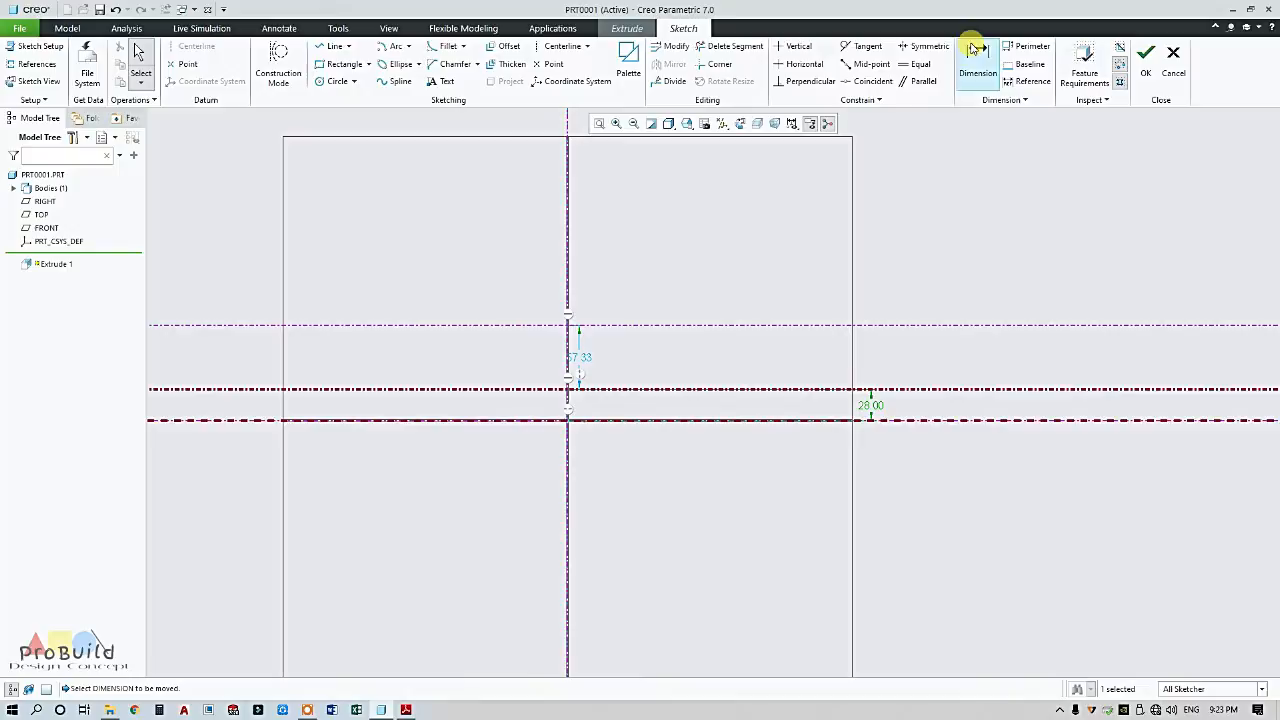
click(908, 324)
click(913, 421)
middle_click(947, 367)
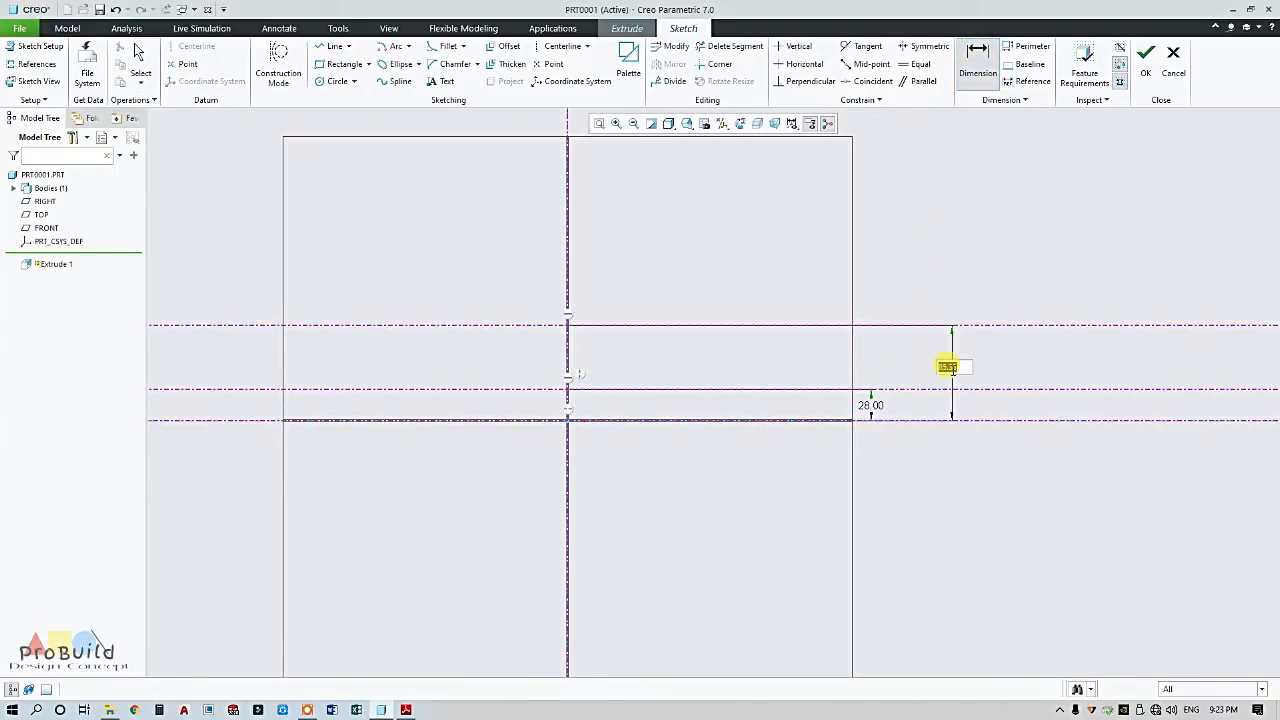
text(61)
key(Return)
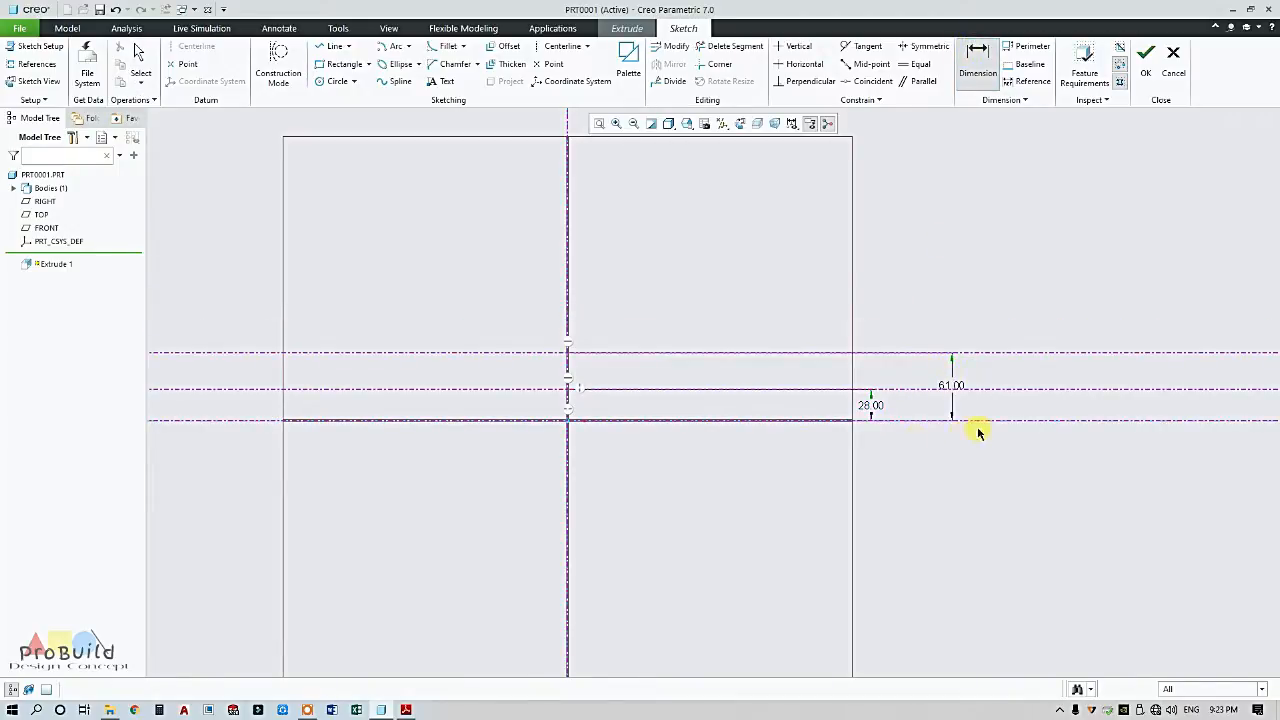
- After consulting the reference drawing, sketch concentric circles about 42 and 111 mm in diameter on the 28 mm centerline, about 114 mm right of the vertical axis
click(406, 709)
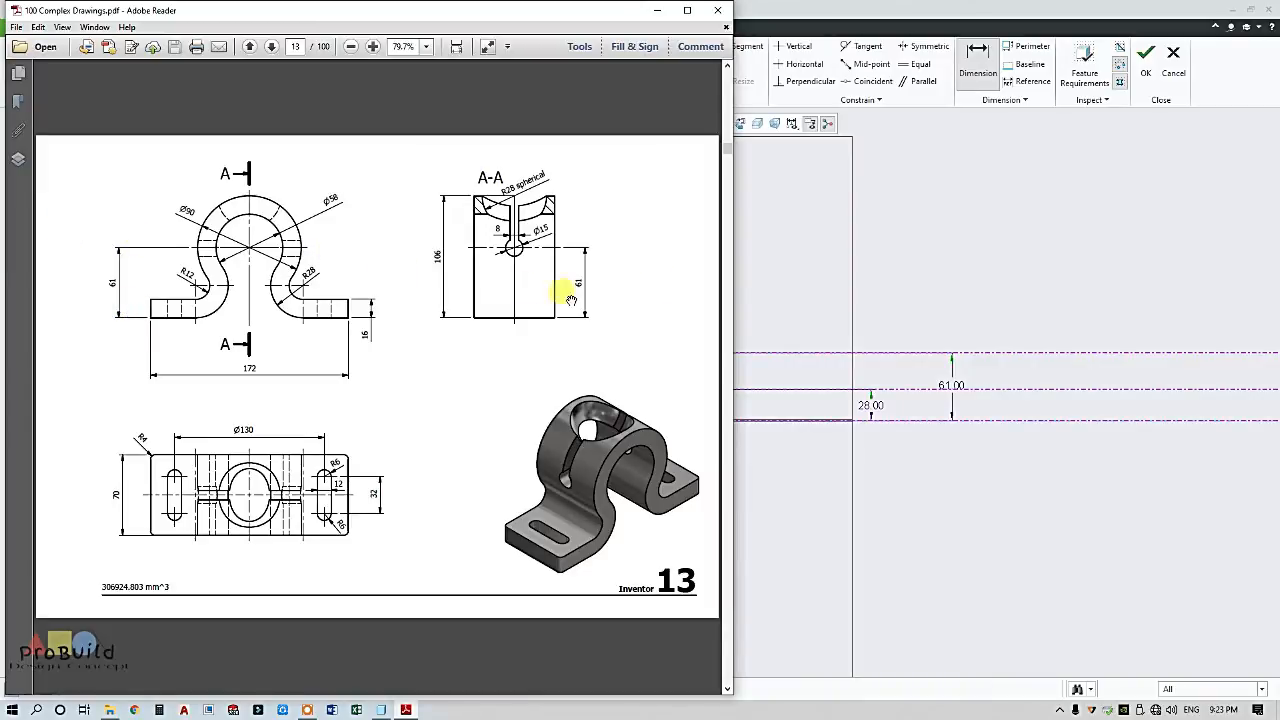
click(767, 294)
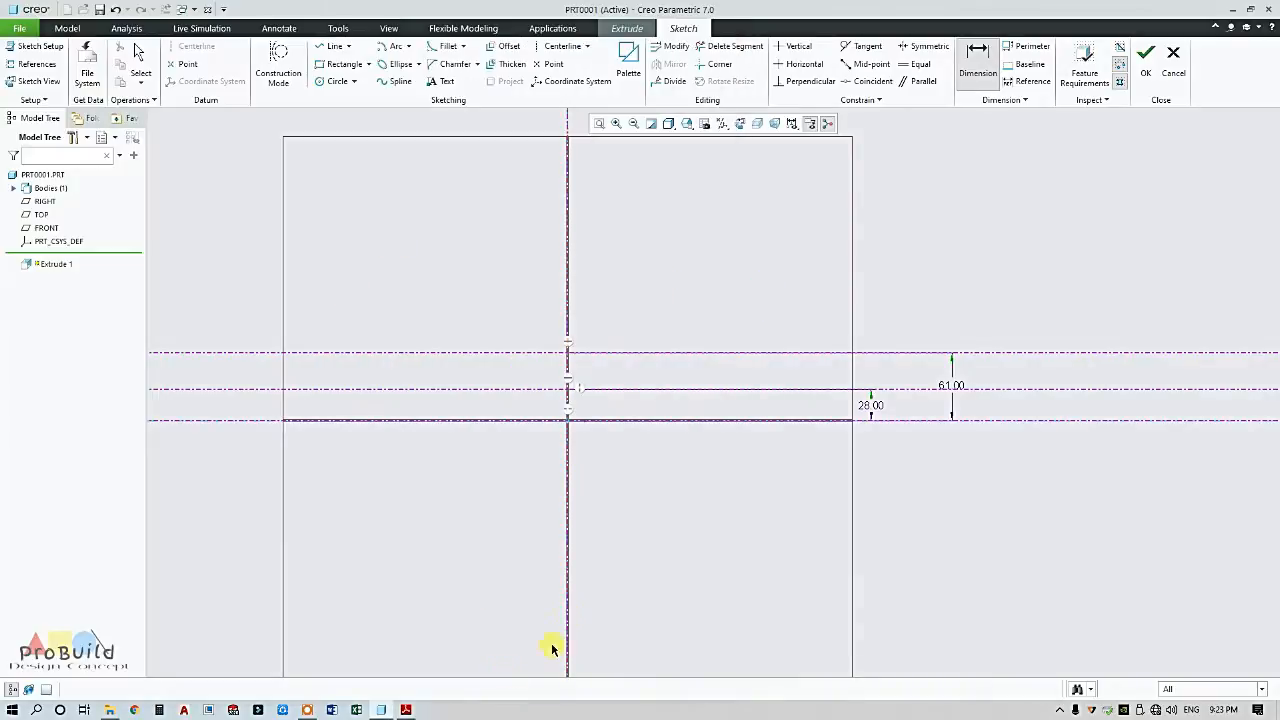
click(405, 710)
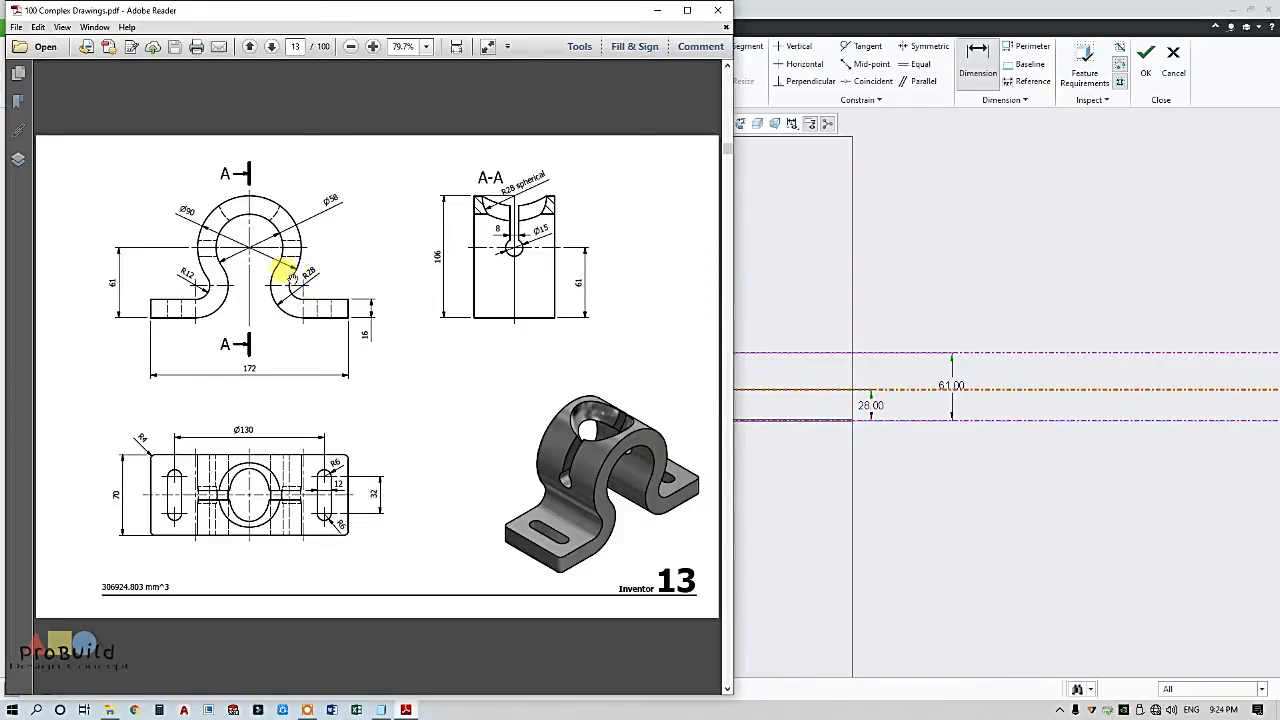
click(789, 324)
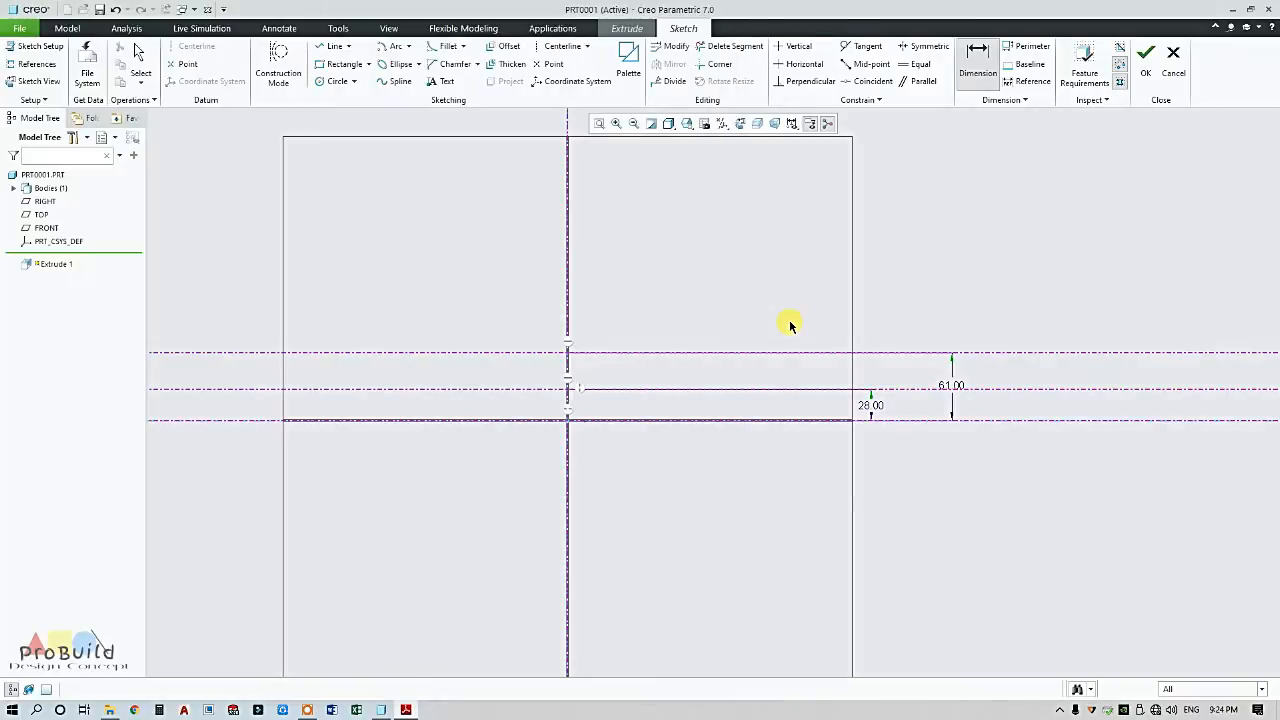
click(331, 81)
scroll(694, 371, down, 1)
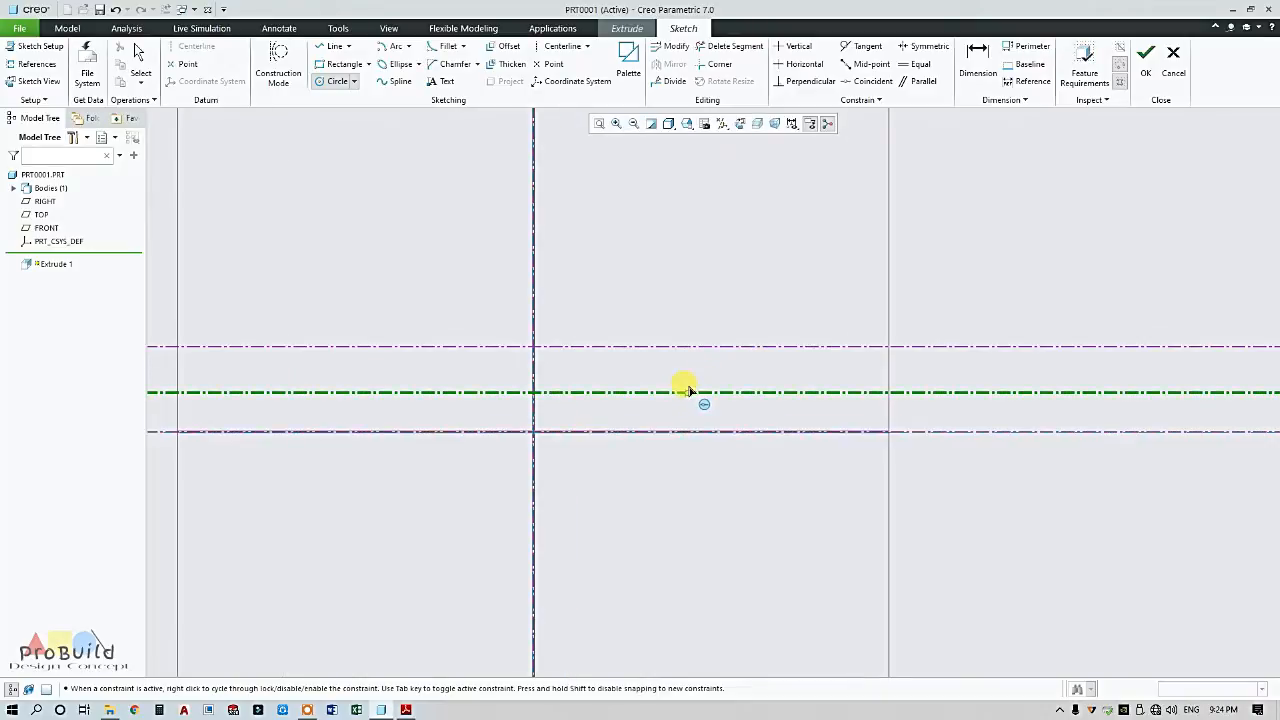
click(692, 392)
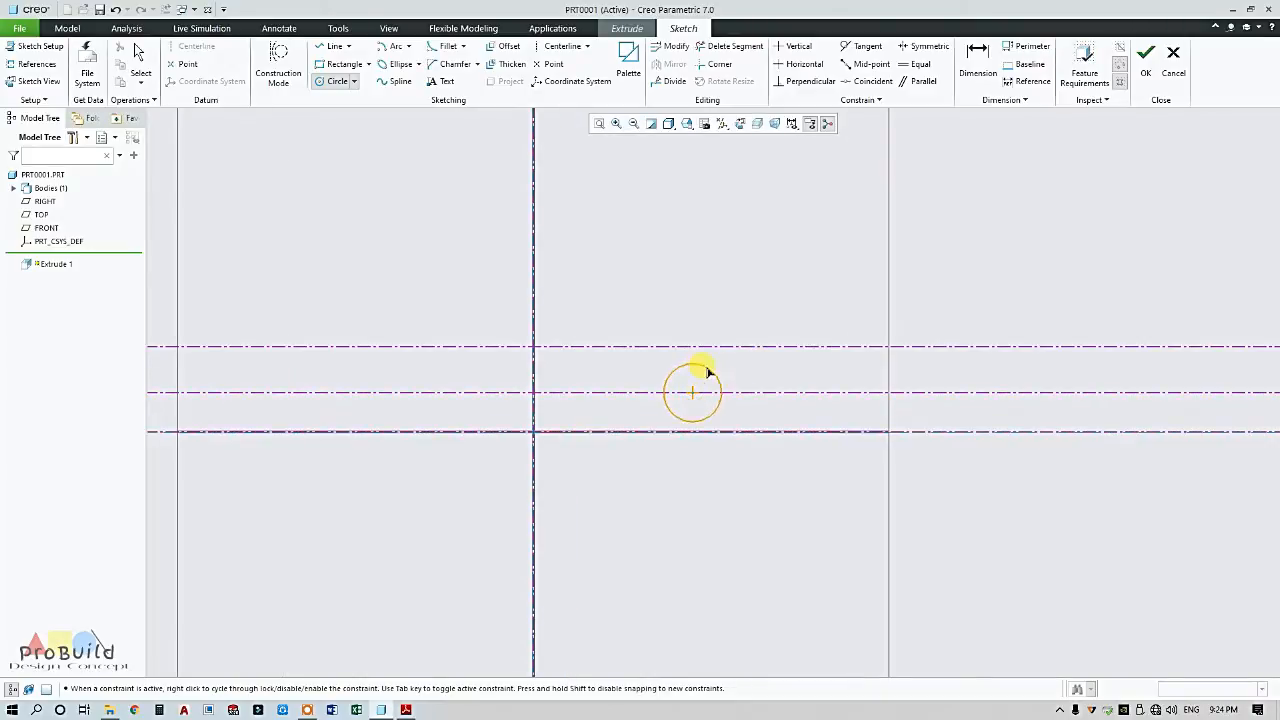
click(700, 366)
click(692, 392)
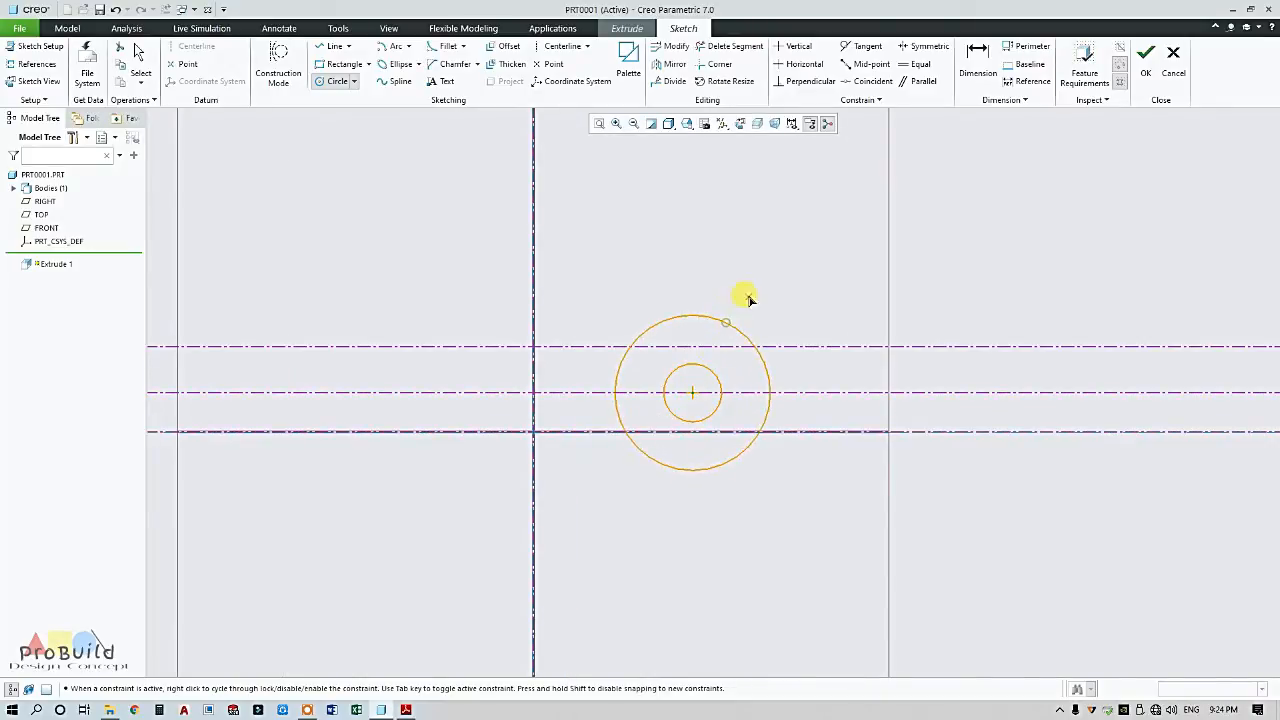
click(745, 298)
middle_click(752, 300)
- Set the inner circle's diameter to 24 mm and the outer circle's diameter to 28*2 mm
double_click(638, 365)
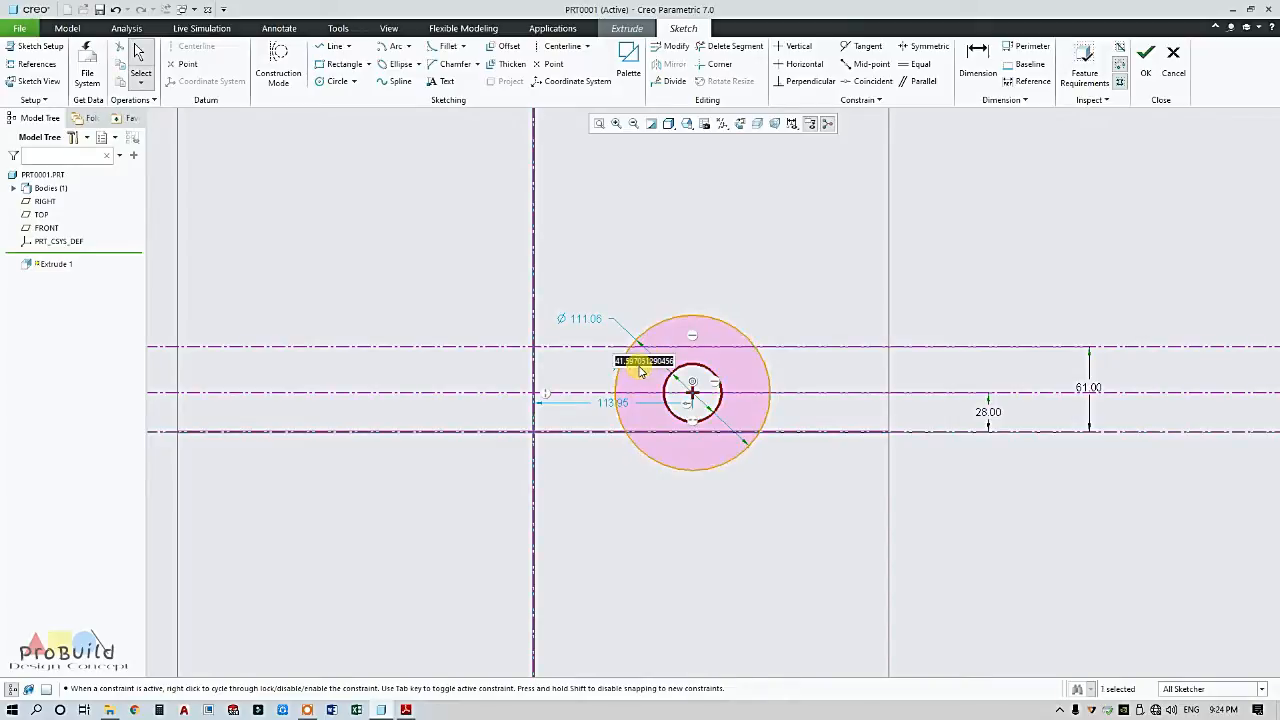
text(24)
key(Return)
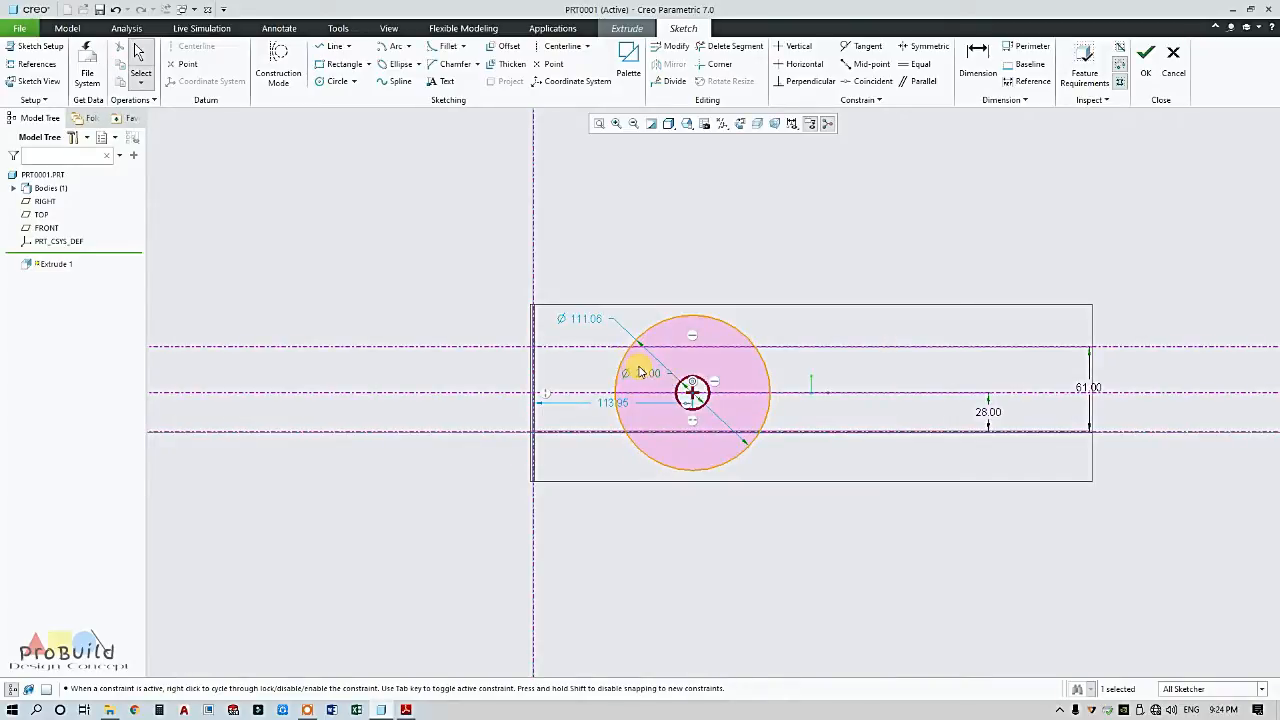
double_click(586, 319)
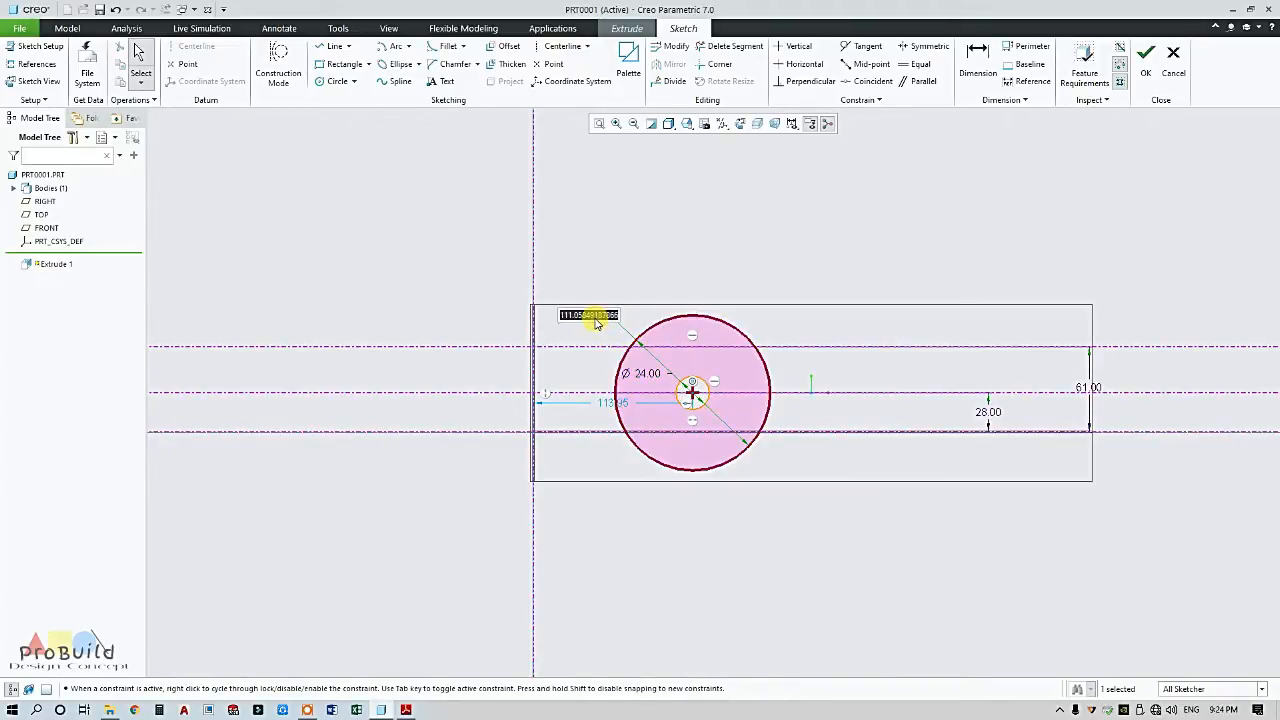
text(28*2)
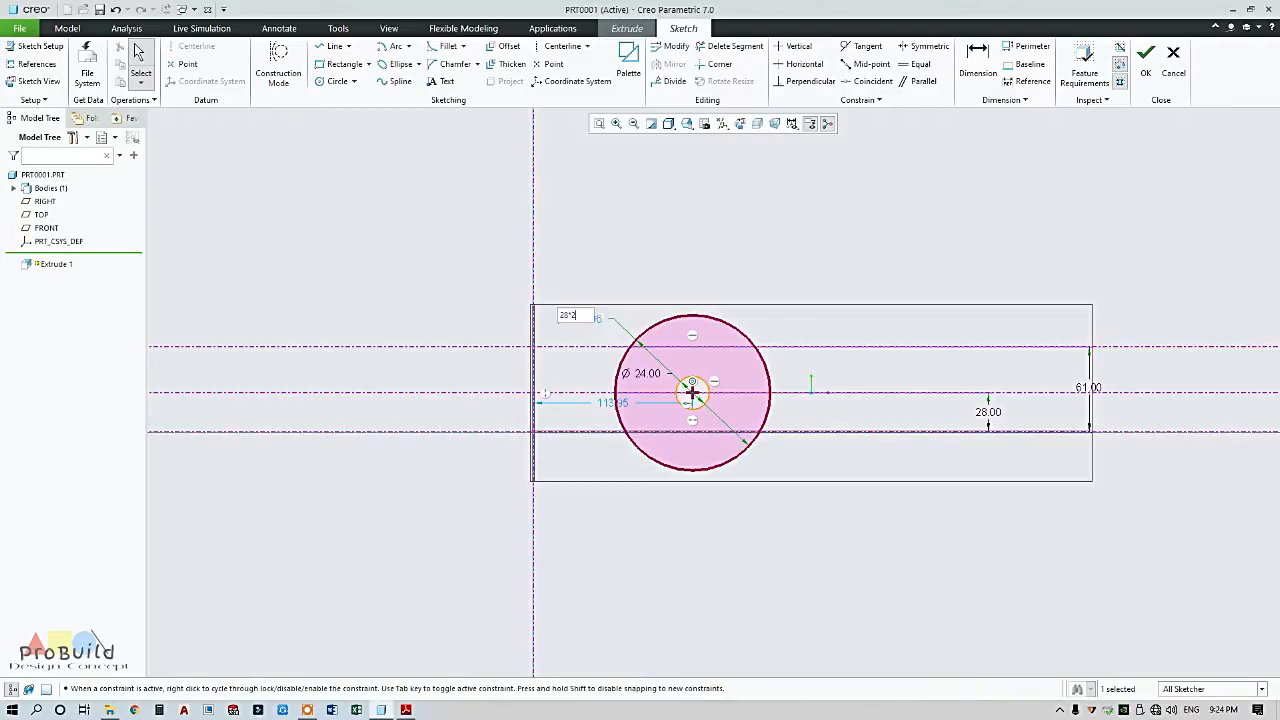
key(Return)
click(700, 316)
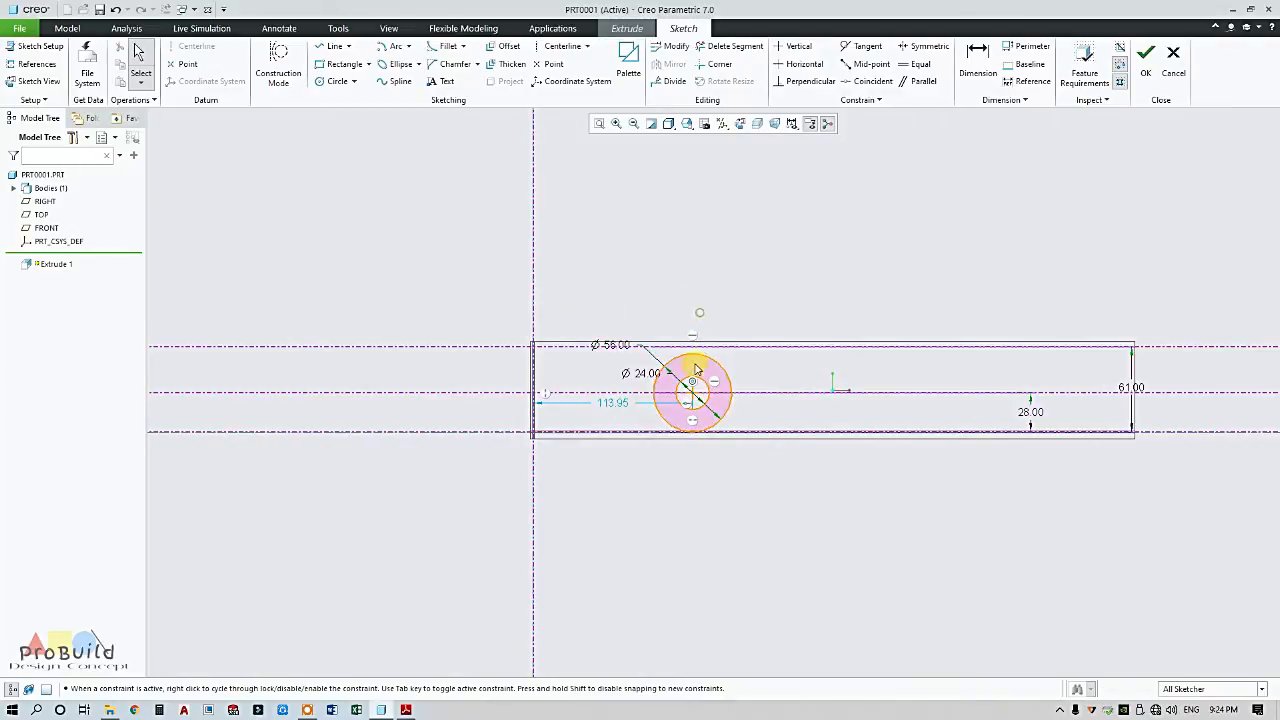
- Sketch a circle where the vertical axis meets the 61 mm centerline and set its diameter to 90 mm
scroll(694, 367, up, 3)
scroll(724, 350, down, 3)
click(337, 81)
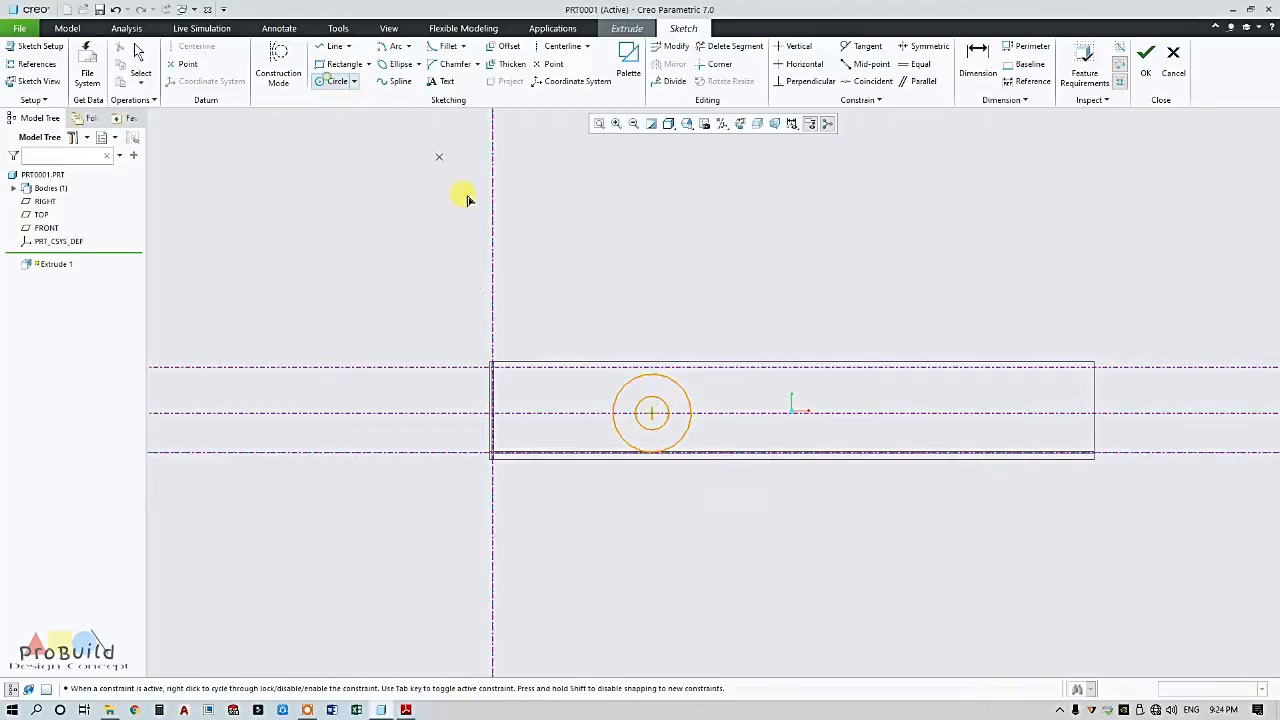
click(492, 367)
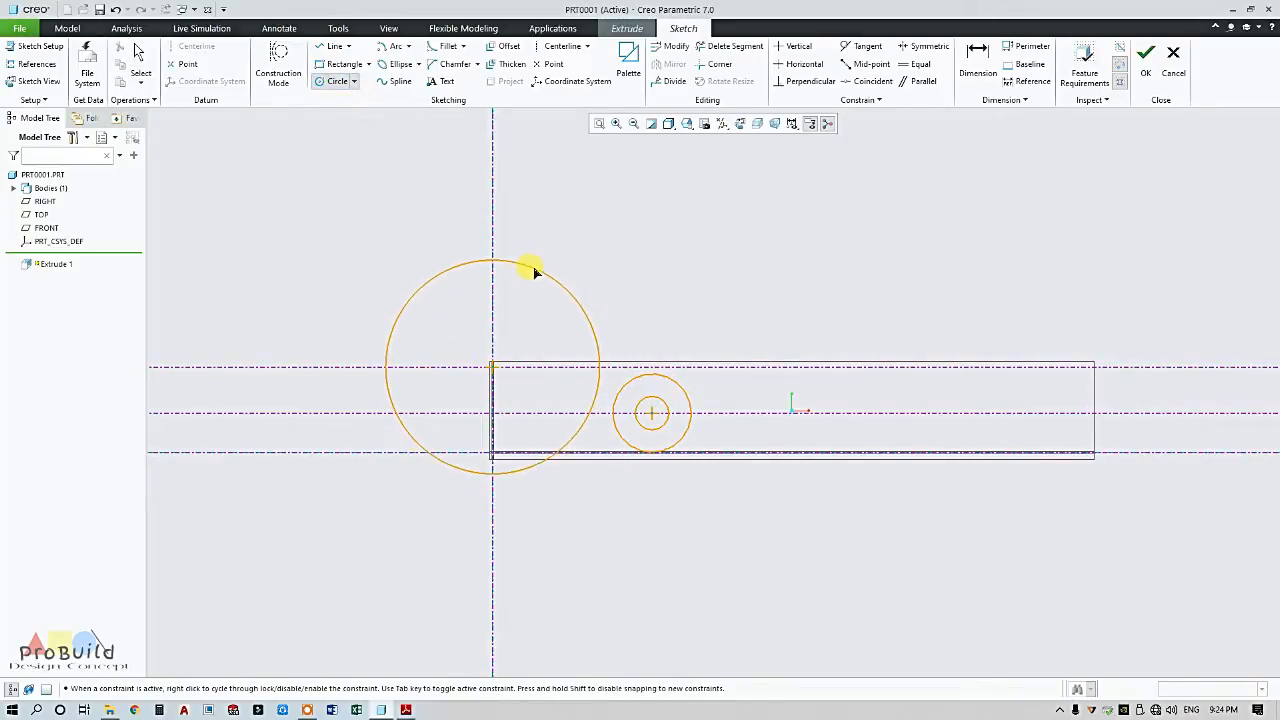
click(545, 344)
middle_click(566, 330)
double_click(403, 312)
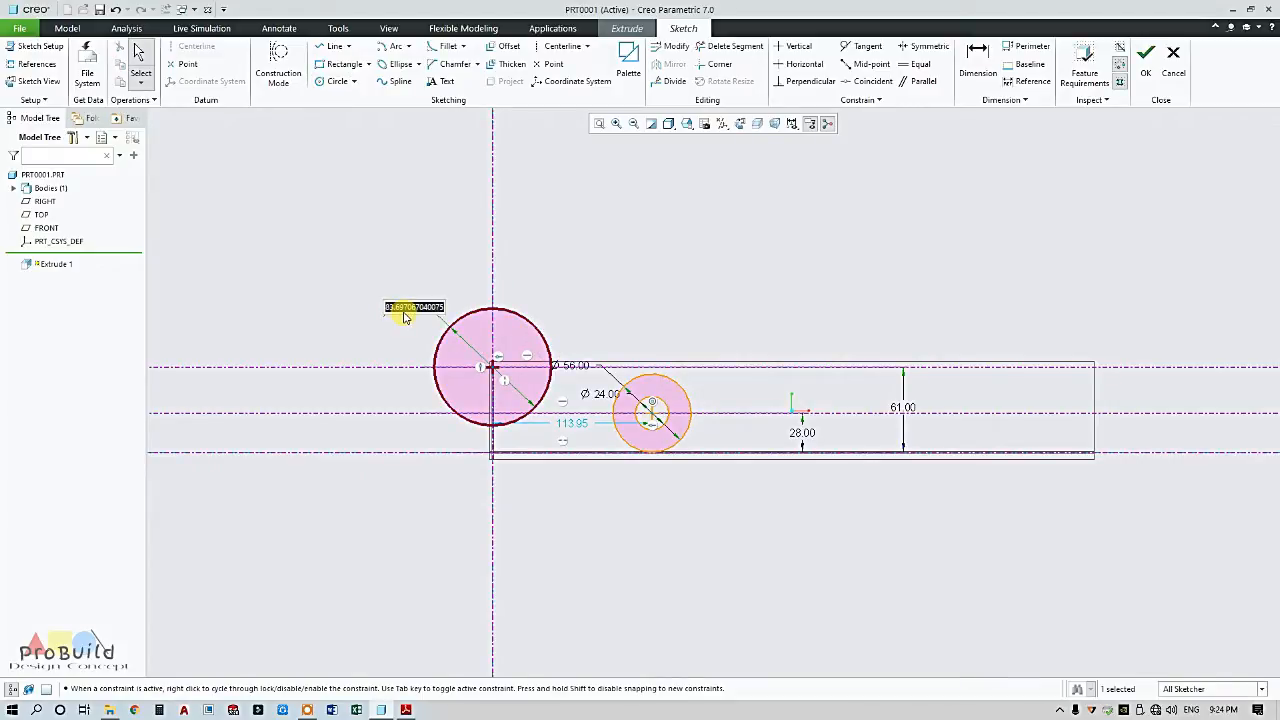
text(90)
key(Return)
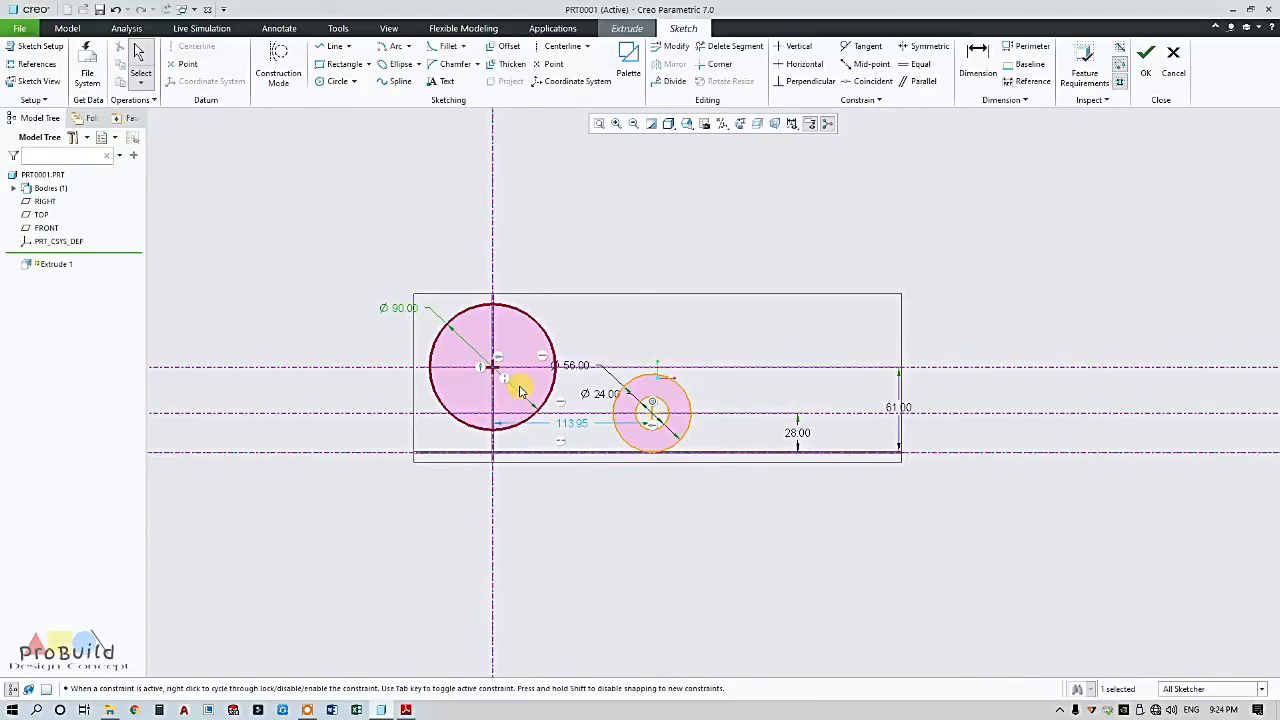
- Make the 24 mm circle tangent to the 90 mm circle
scroll(585, 428, down, 3)
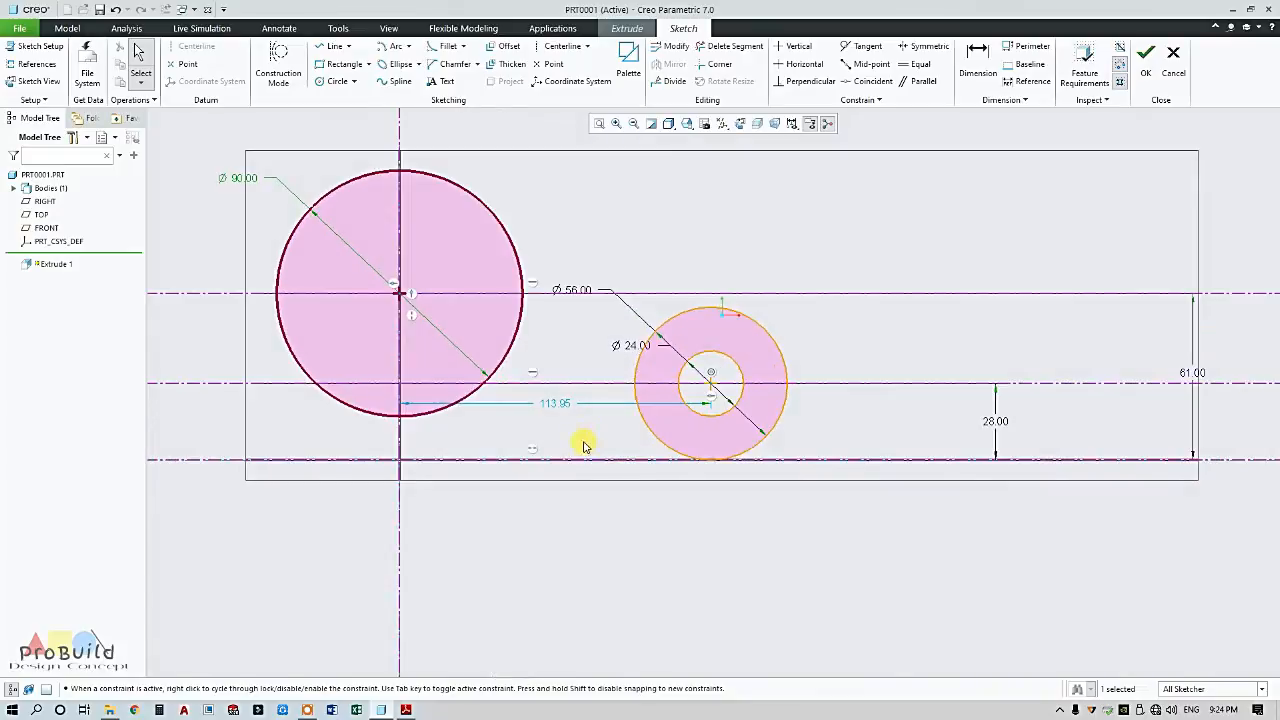
click(864, 46)
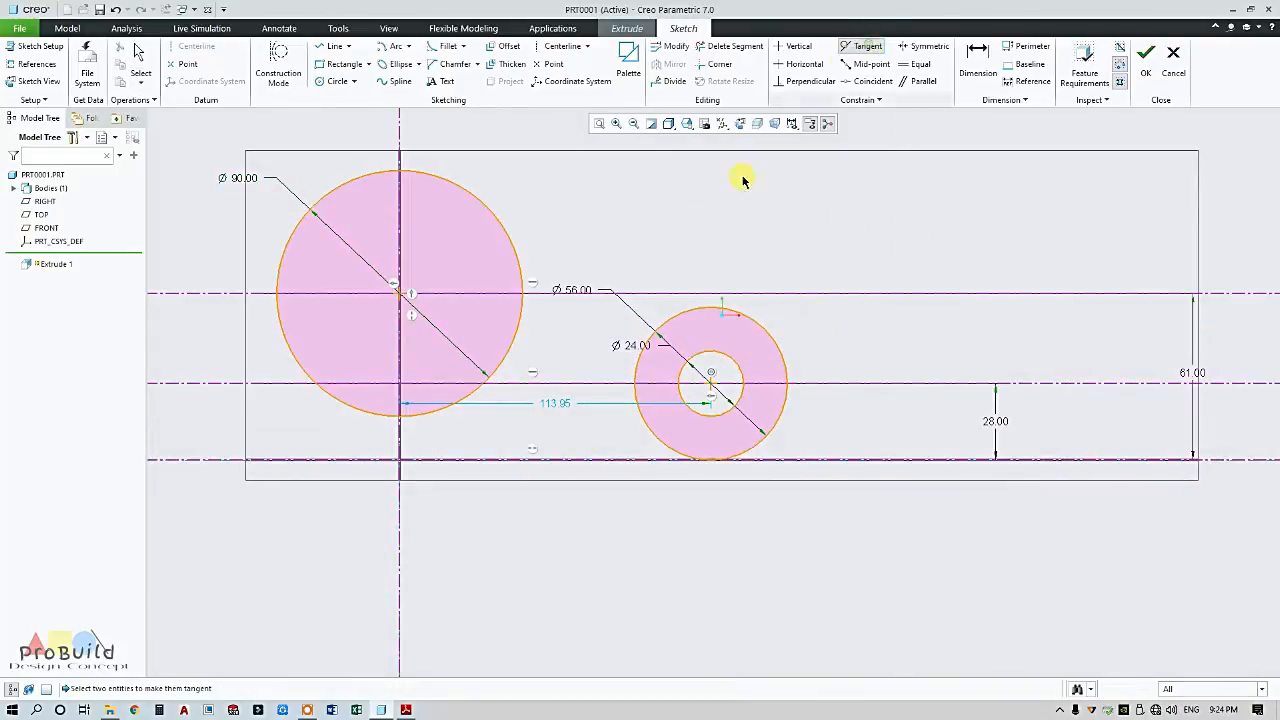
click(677, 371)
click(501, 360)
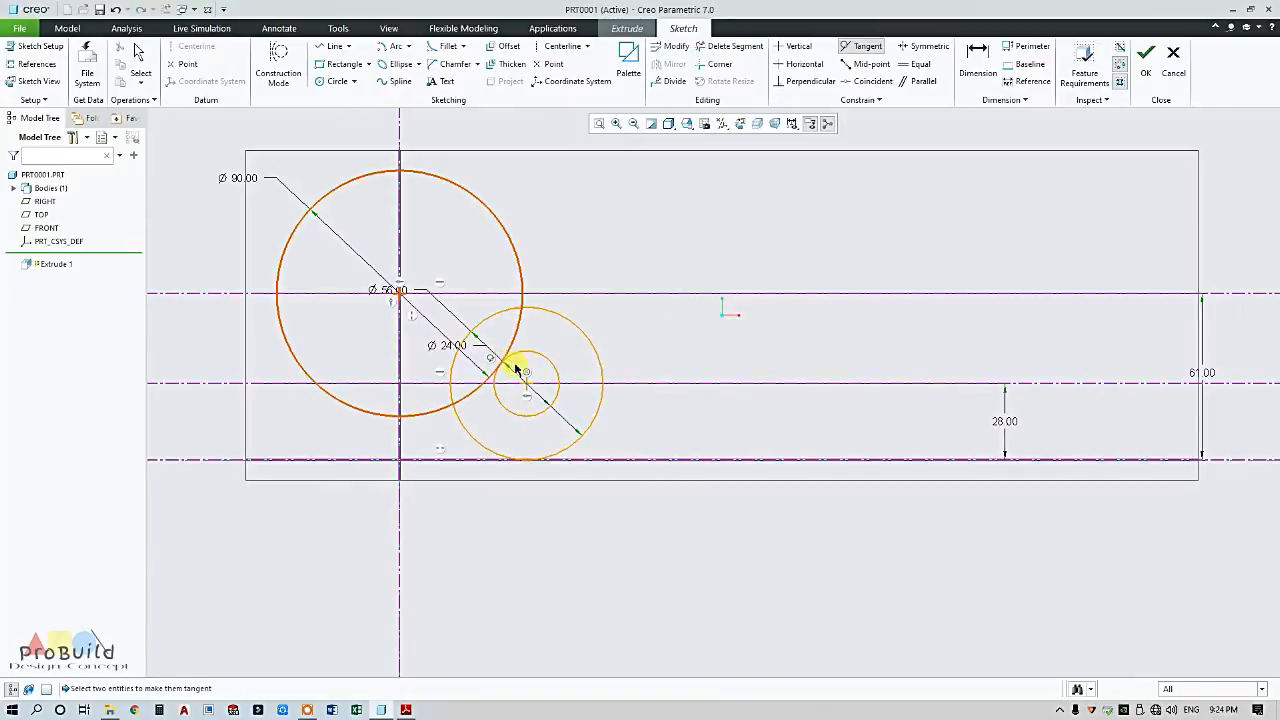
scroll(548, 425, up, 1)
scroll(524, 420, down, 3)
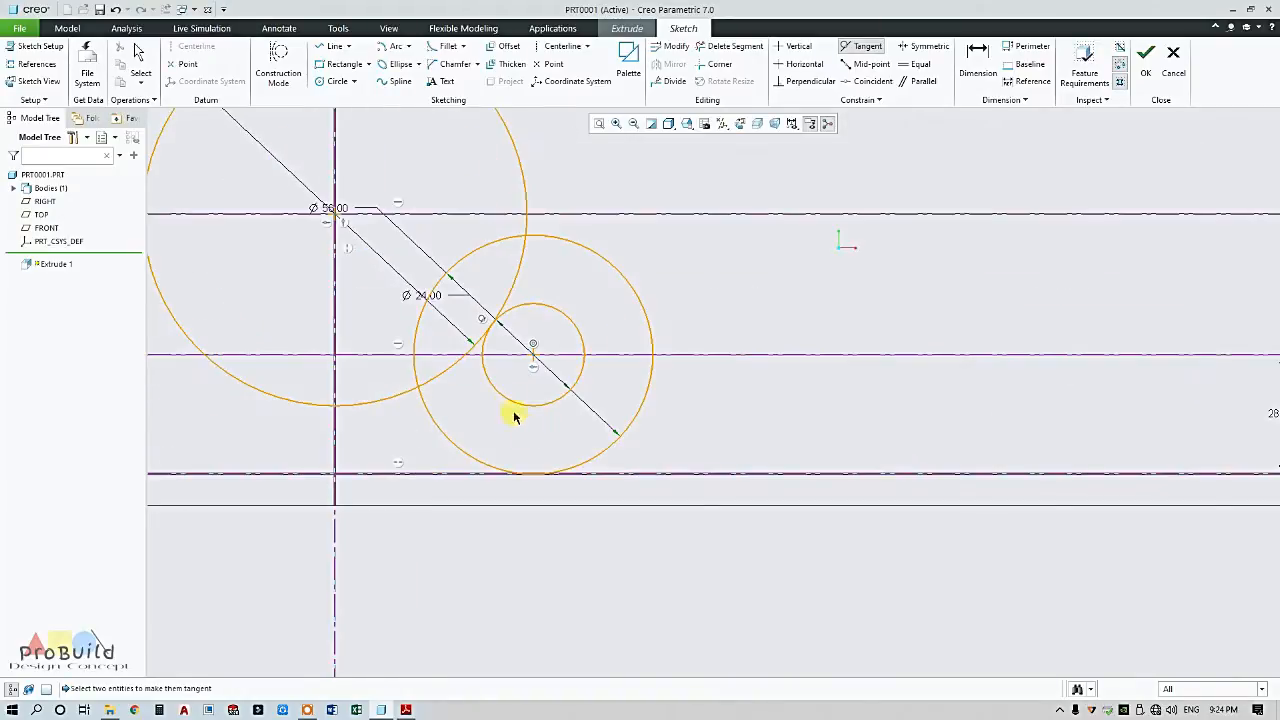
- Sketch a line chain from the 24 mm circle's lowest point about 63 mm right, down to the horizontal axis and back to the vertical axis
scroll(715, 408, up, 2)
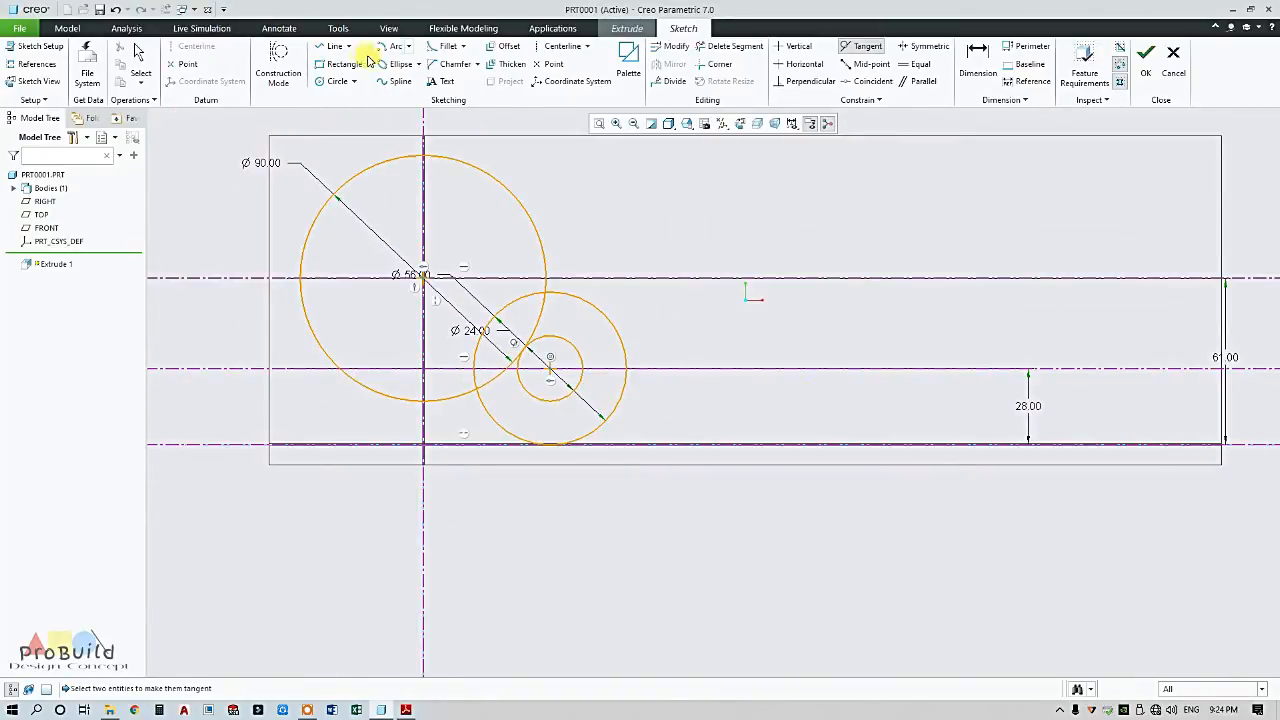
click(333, 46)
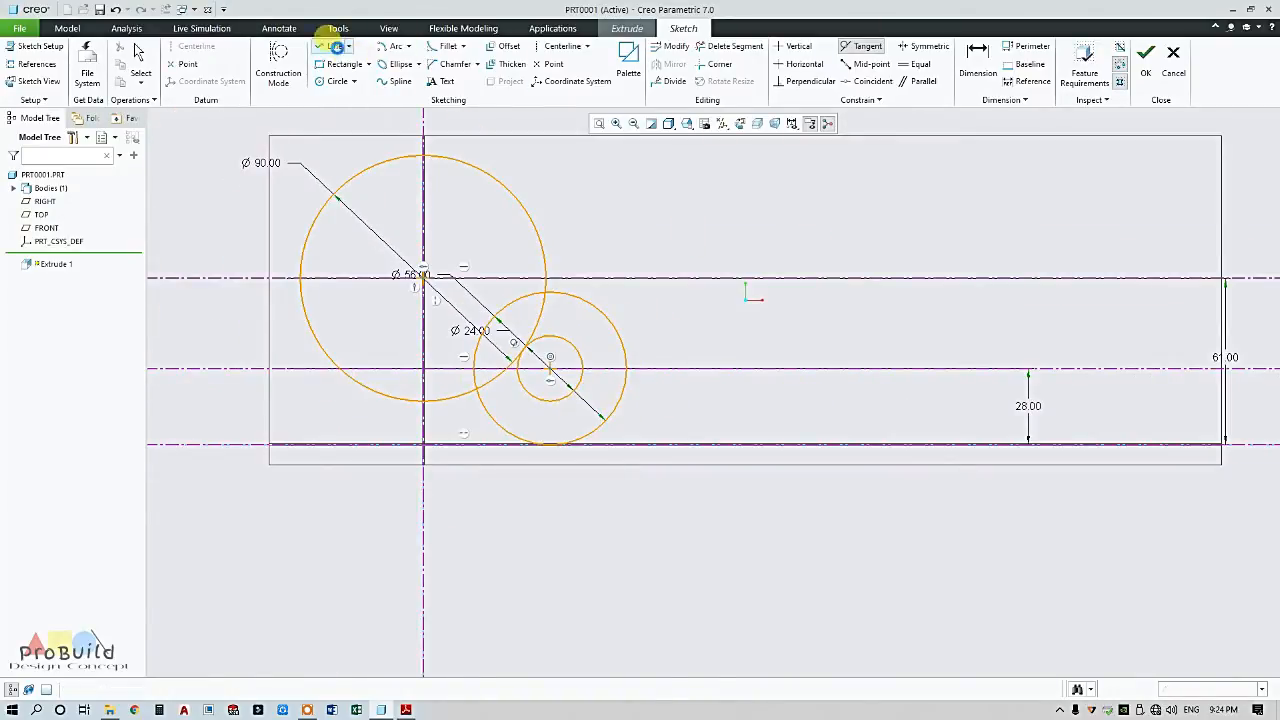
click(551, 402)
click(722, 402)
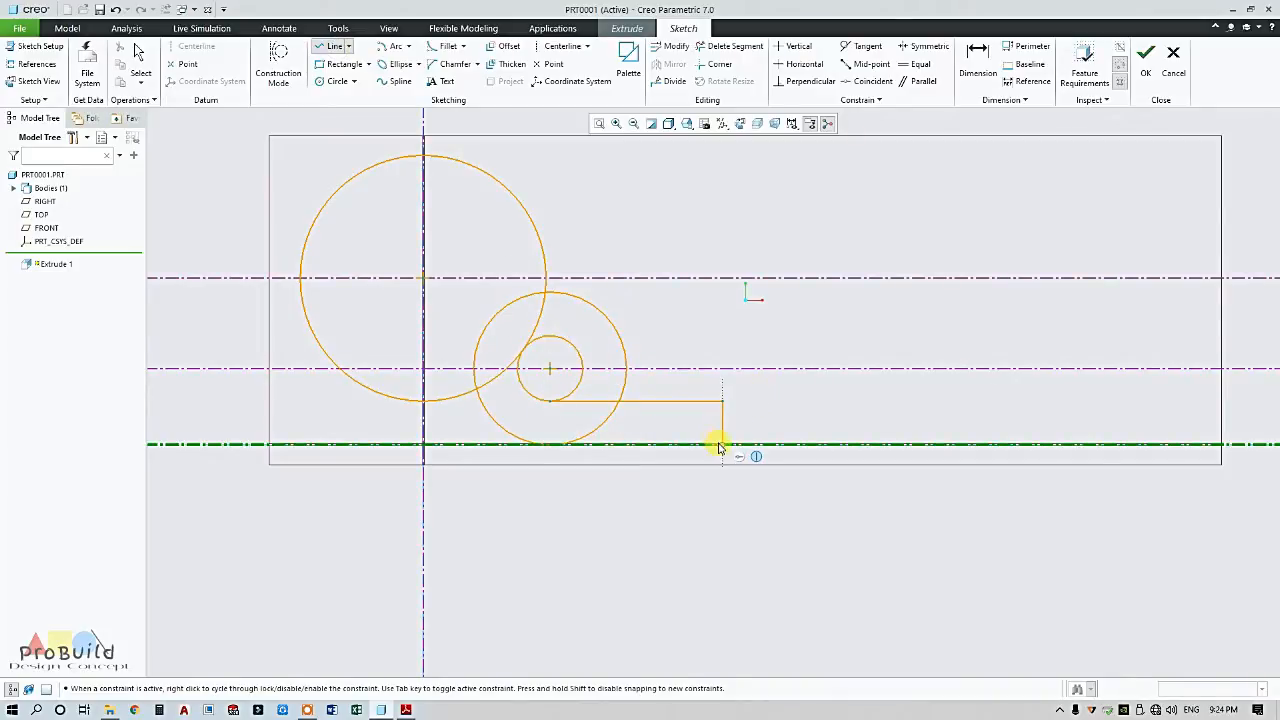
click(721, 445)
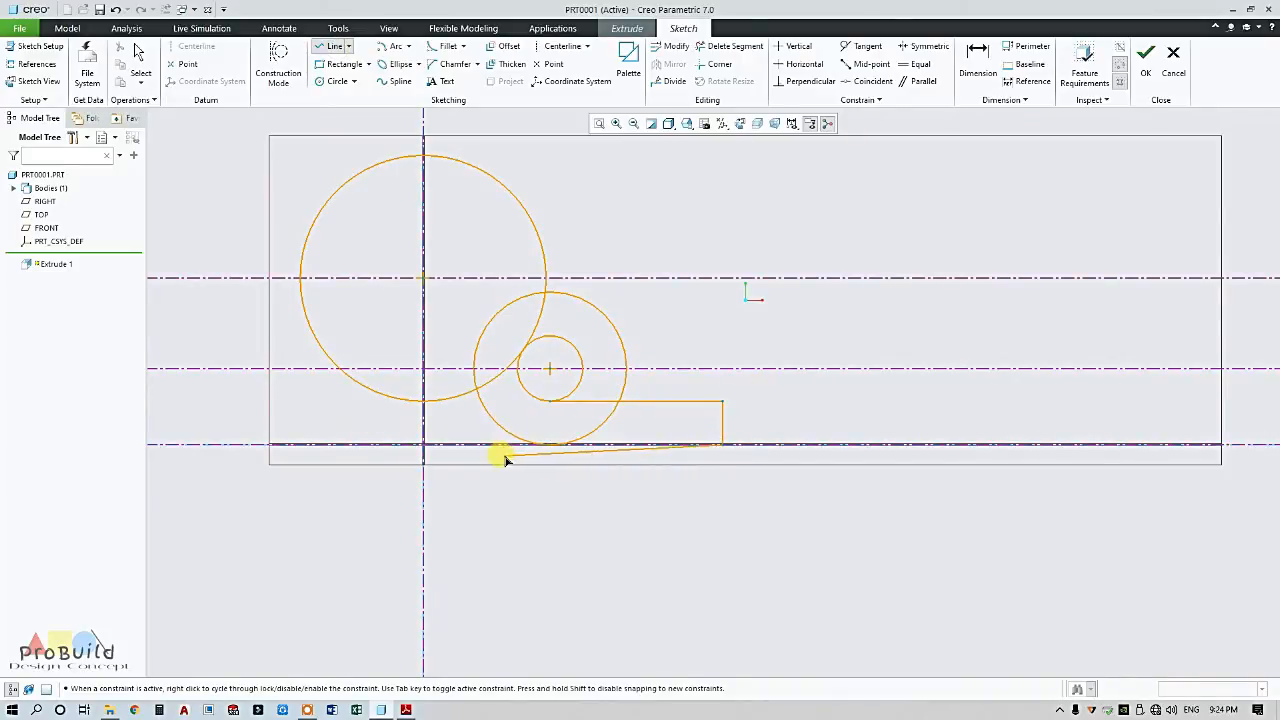
click(424, 448)
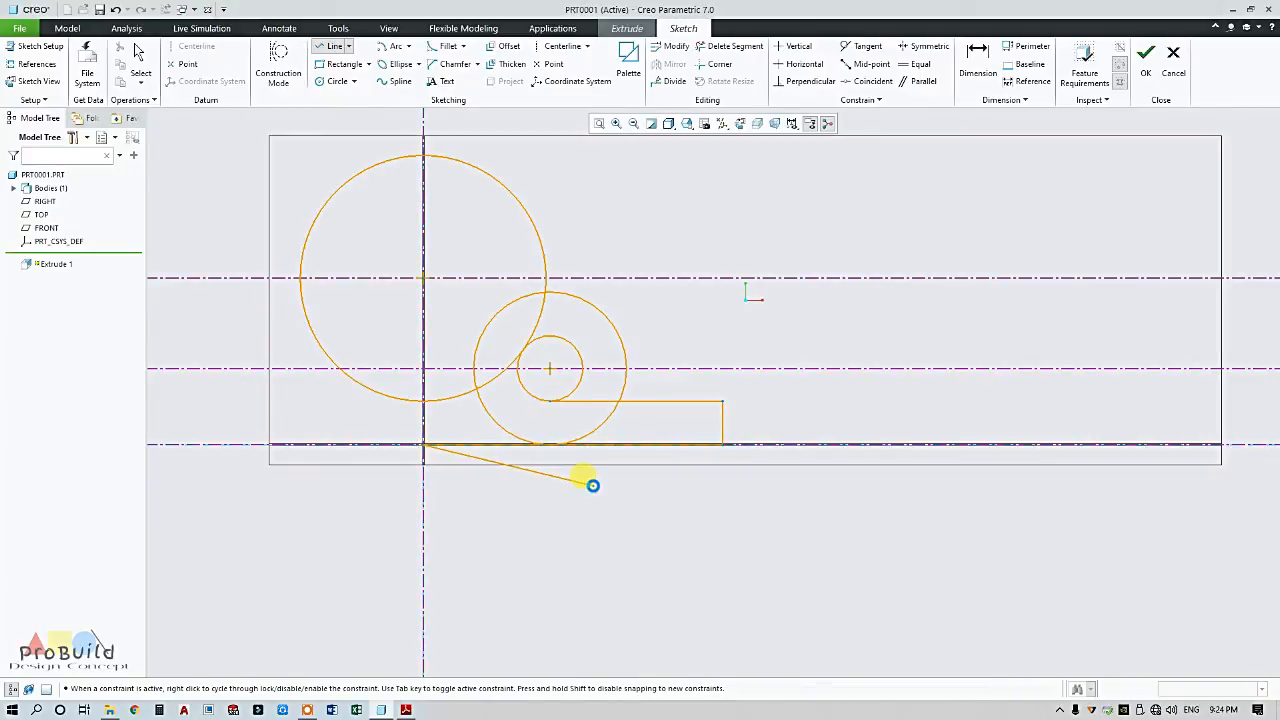
middle_click(592, 485)
- Try to dimension the height of the short vertical end line of the foot
scroll(549, 443, down, 3)
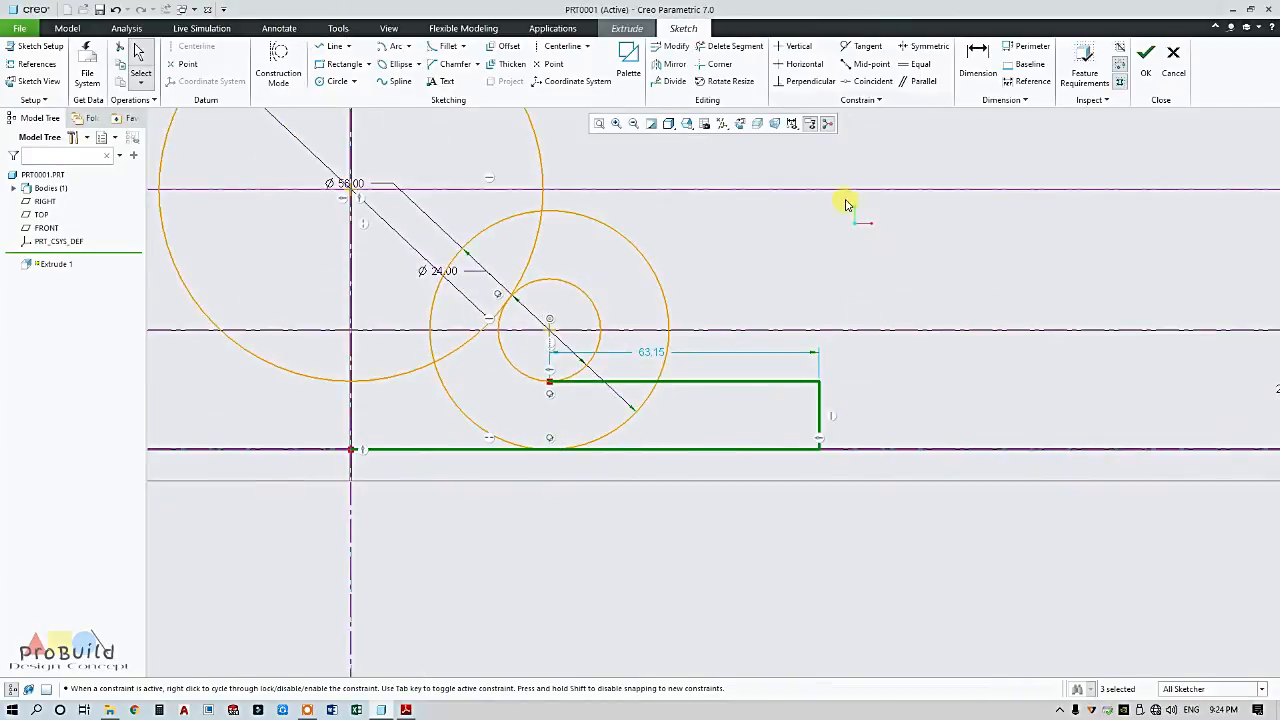
click(977, 58)
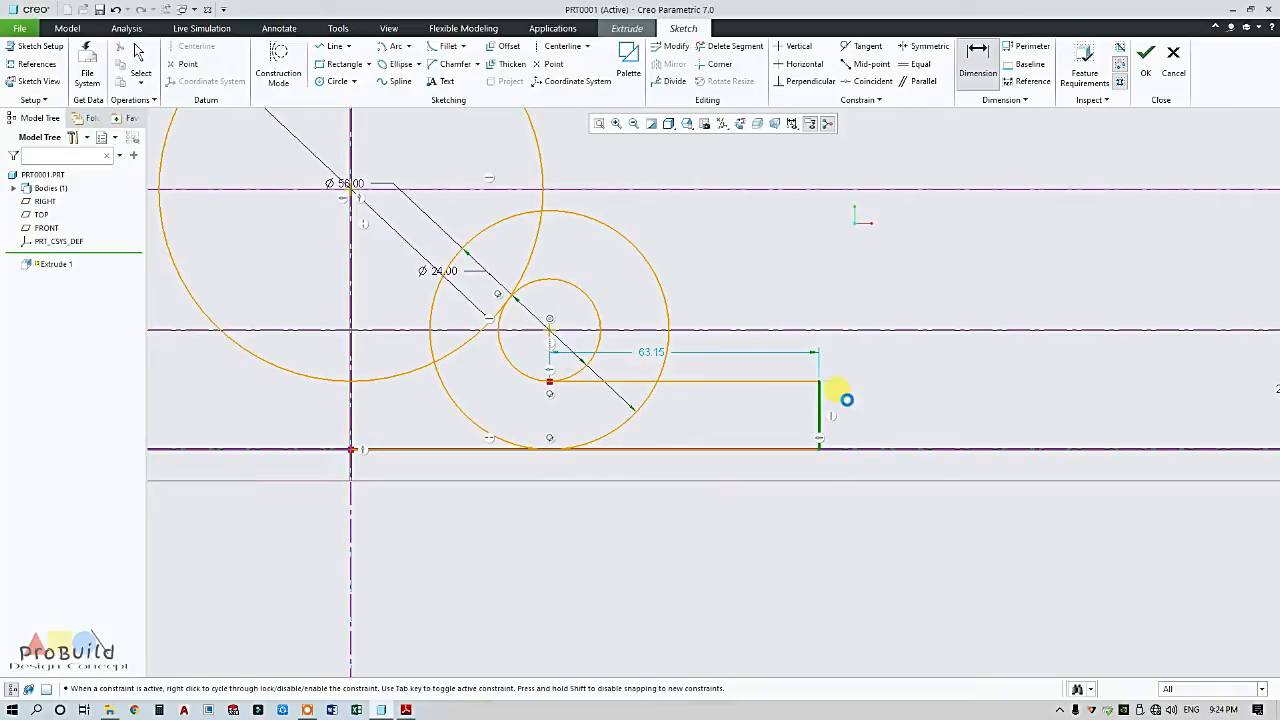
middle_click(846, 400)
key(Return)
scroll(610, 350, up, 2)
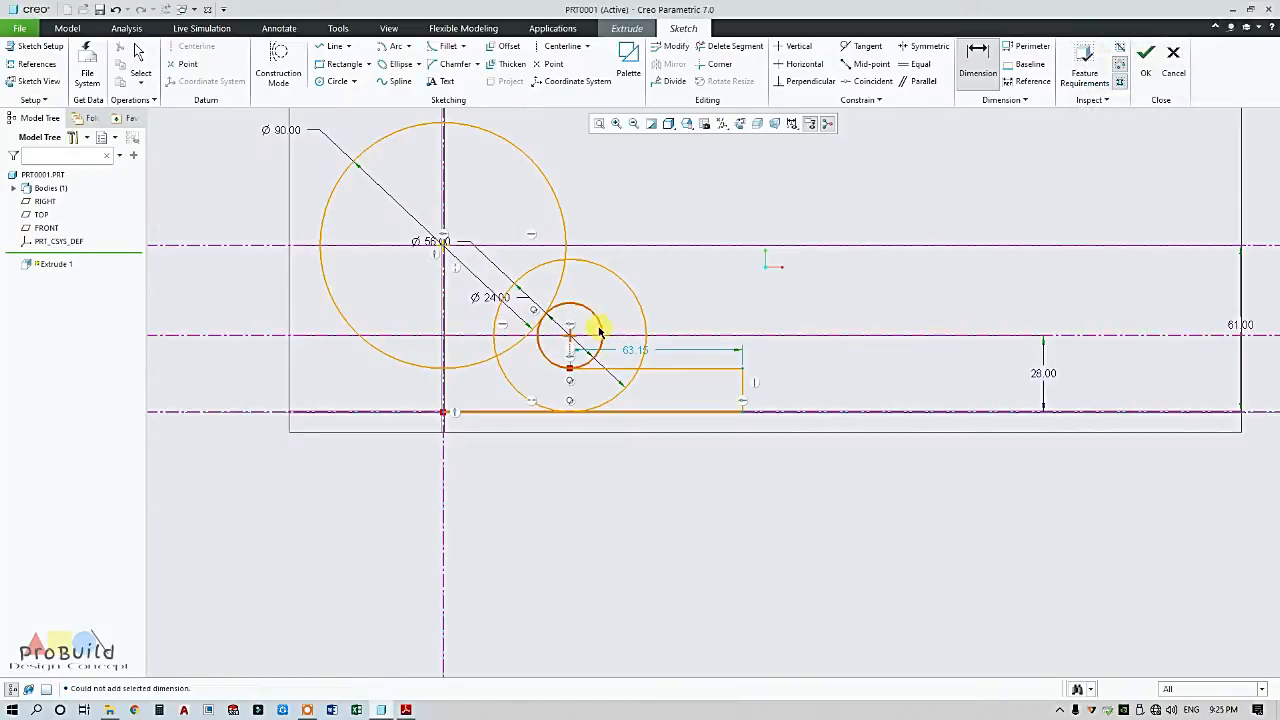
- After consulting the reference drawing, sketch a concentric circle about 56 mm in diameter inside the 90 mm circle
click(337, 81)
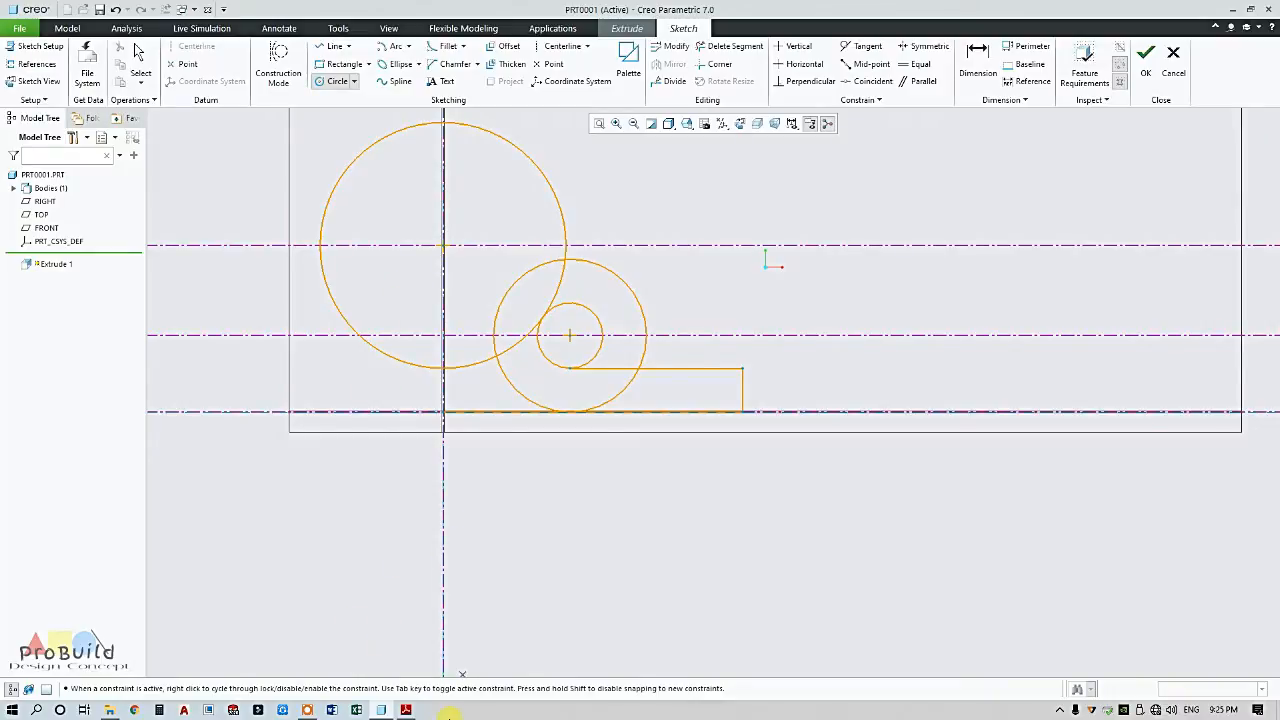
click(412, 709)
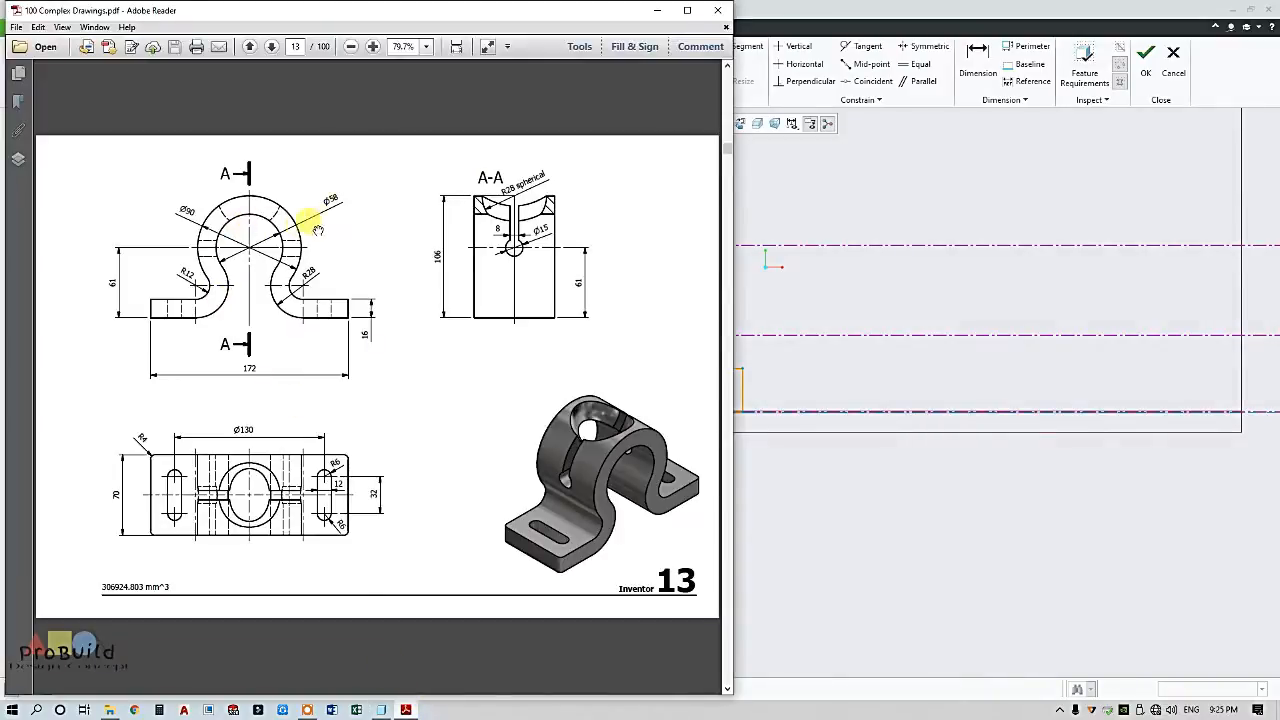
click(405, 709)
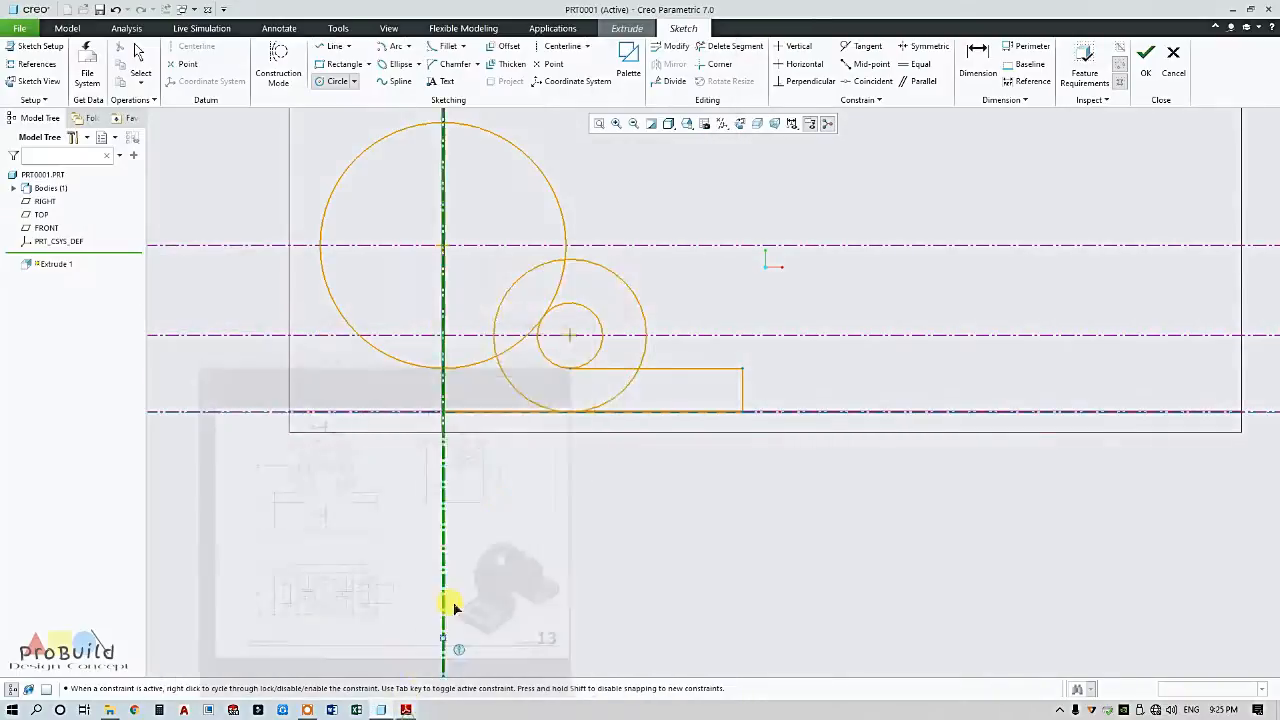
click(443, 245)
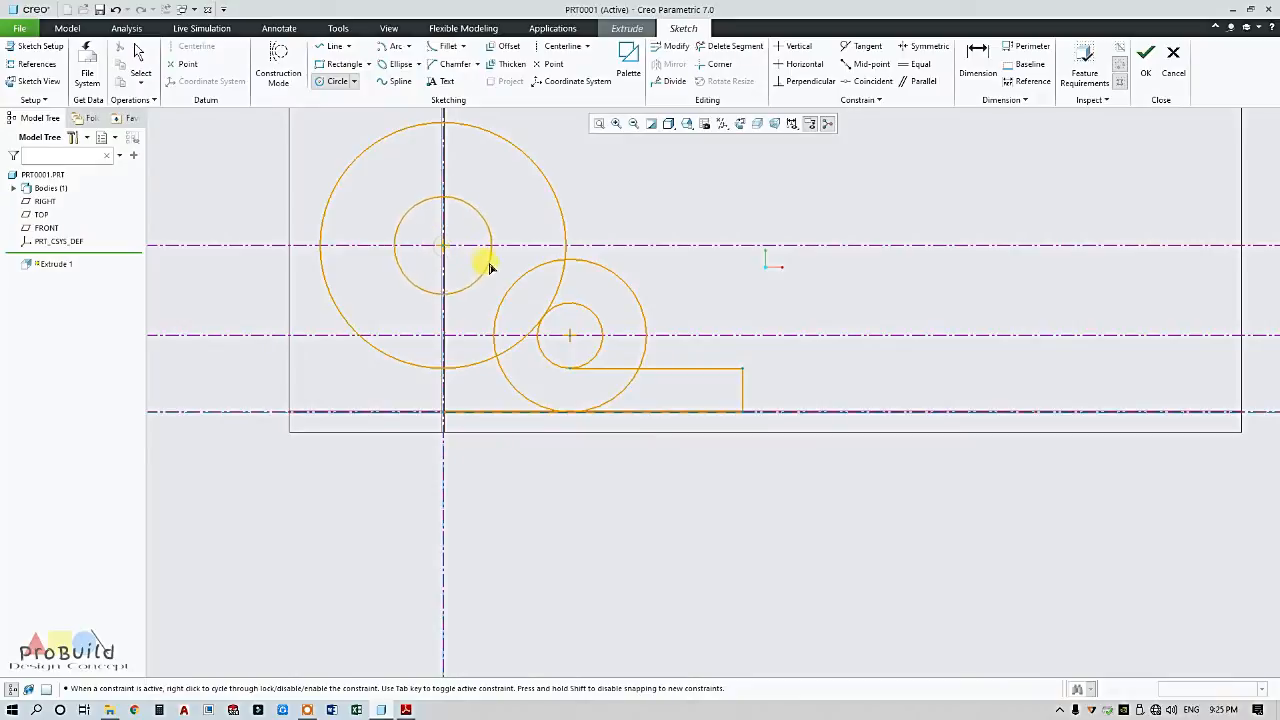
click(517, 306)
middle_click(518, 308)
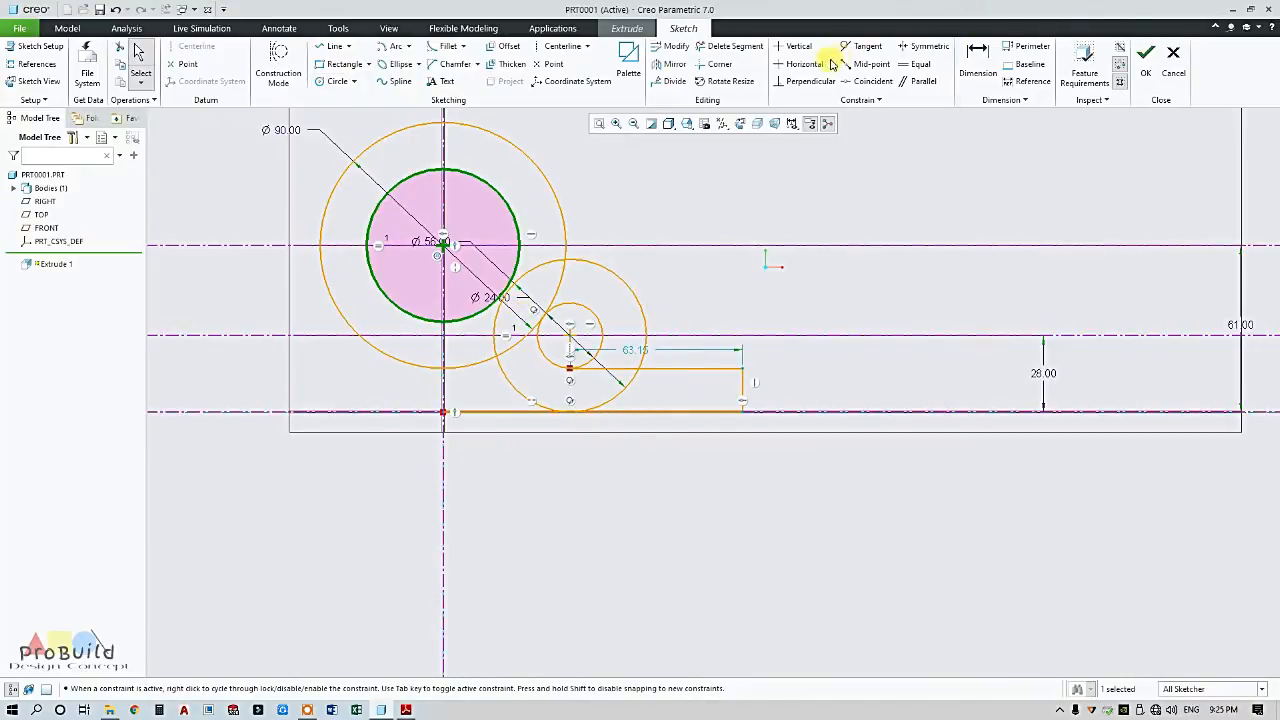
- Try to make the upper inner circle tangent to the lower 56 mm circle
click(867, 47)
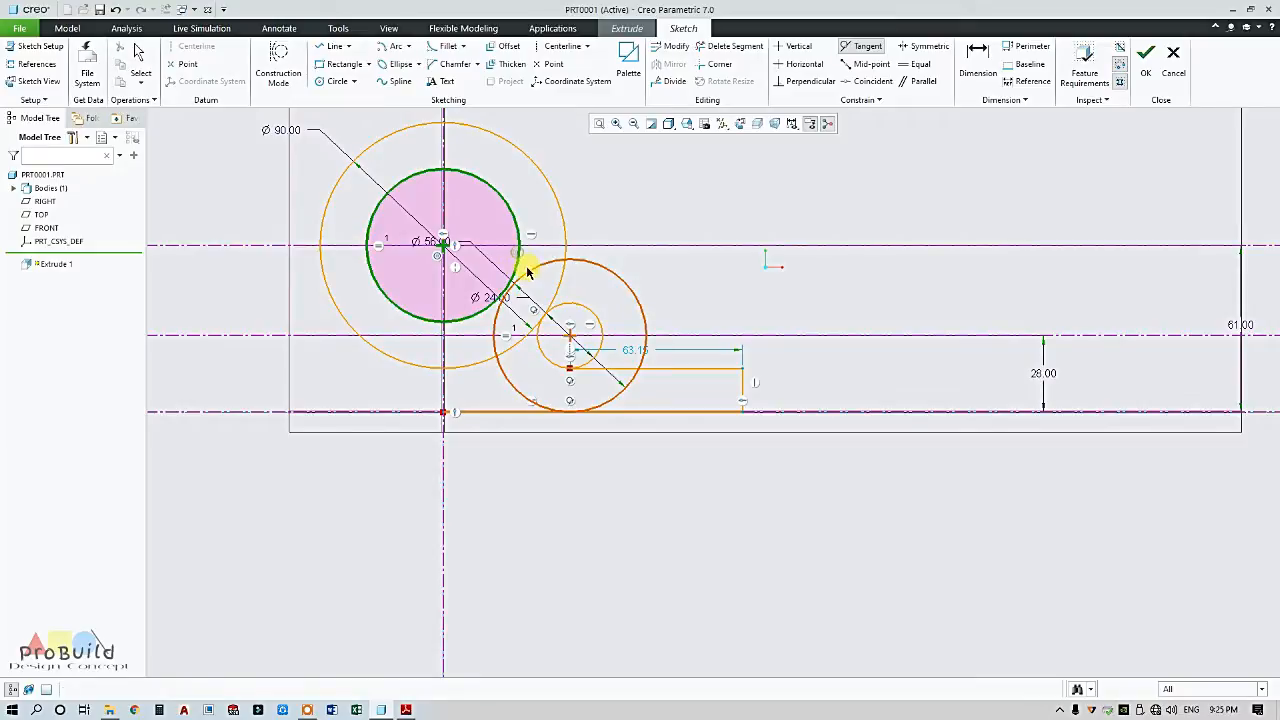
click(528, 270)
middle_click(667, 285)
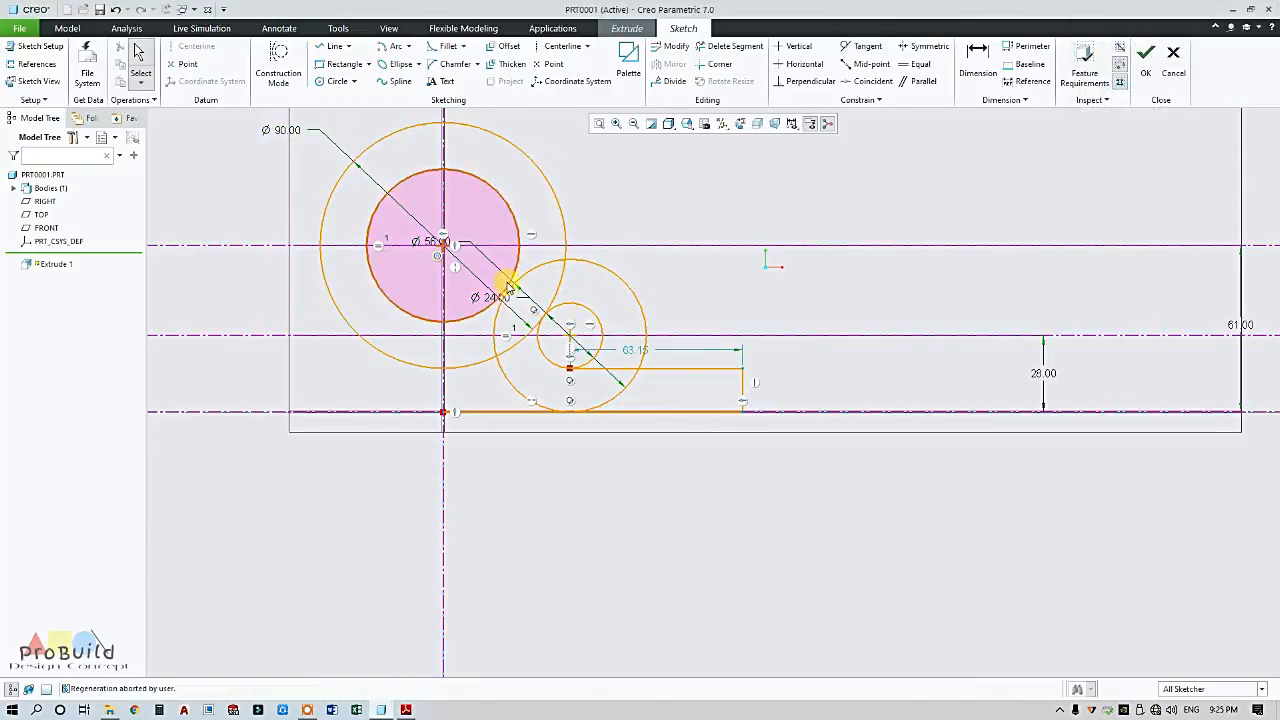
- Try to add a radius dimension to the circle inside the 90 mm circle
scroll(522, 304, down, 8)
scroll(525, 312, up, 7)
scroll(522, 316, down, 3)
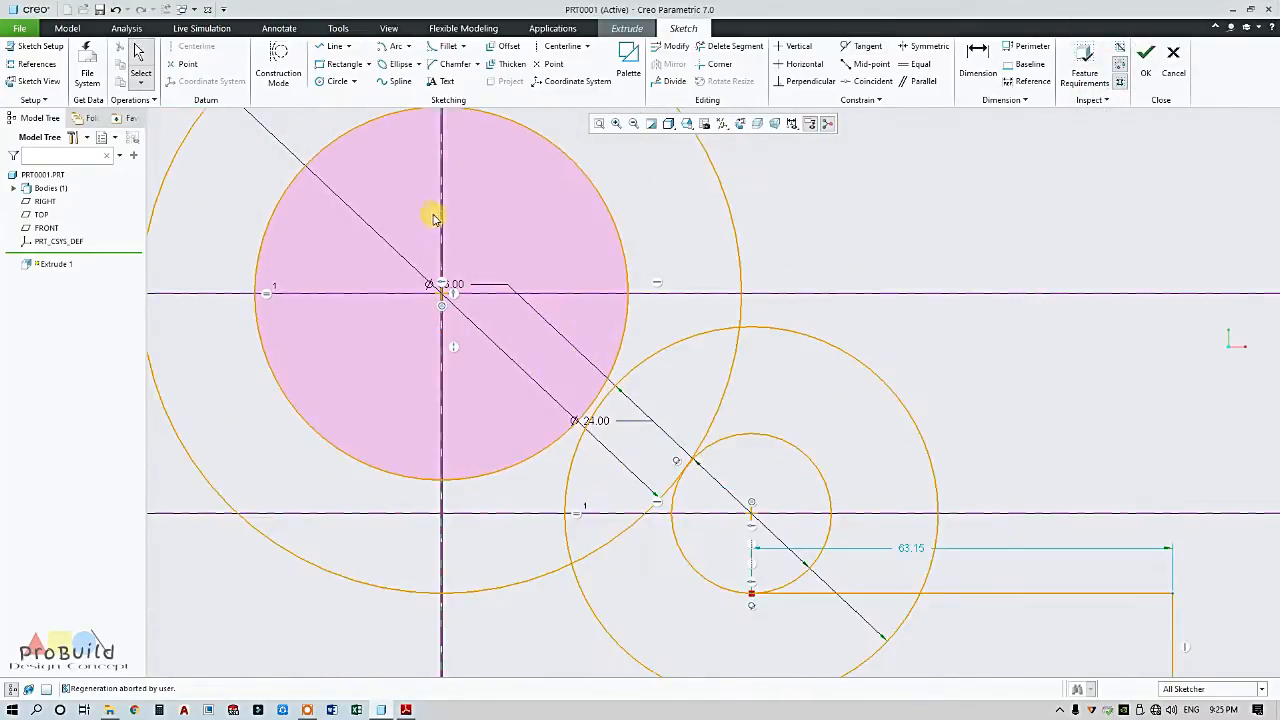
click(977, 60)
click(612, 214)
middle_click(662, 210)
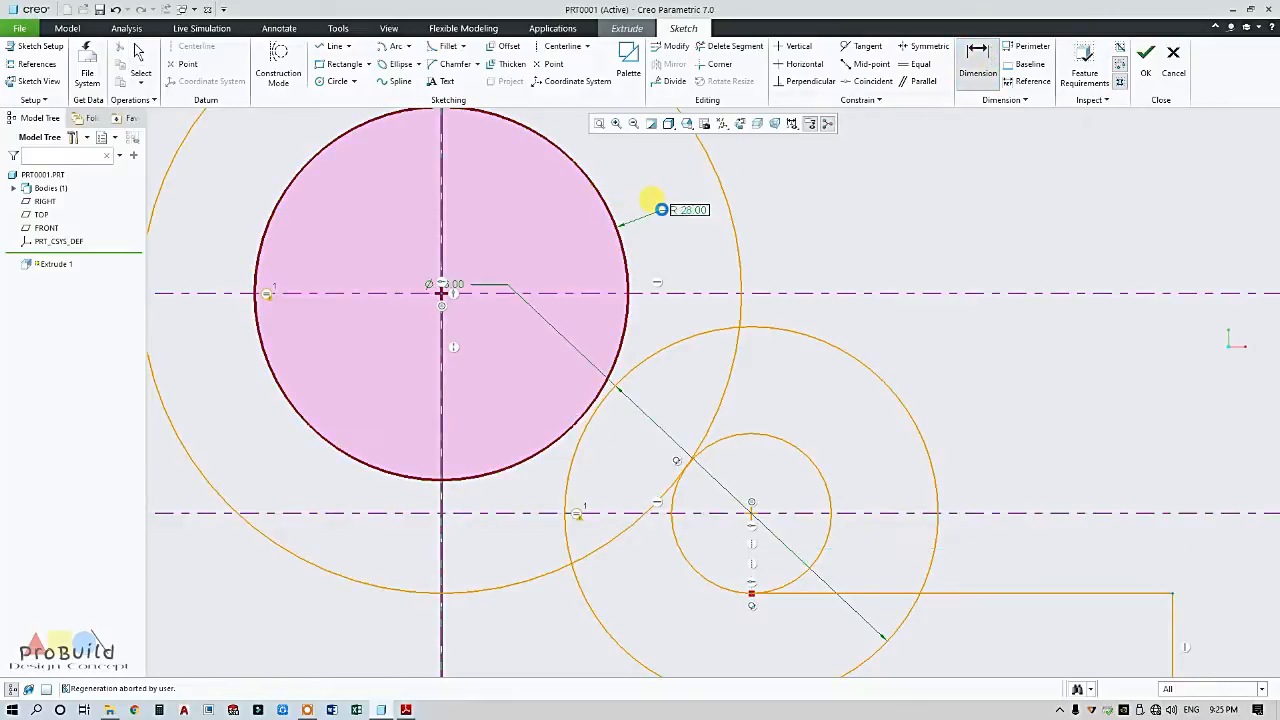
scroll(694, 264, up, 3)
middle_click(775, 248)
- Replace the equal constraint between the upper inner circle and the lower 56 mm circle with a tangent constraint
scroll(786, 343, down, 3)
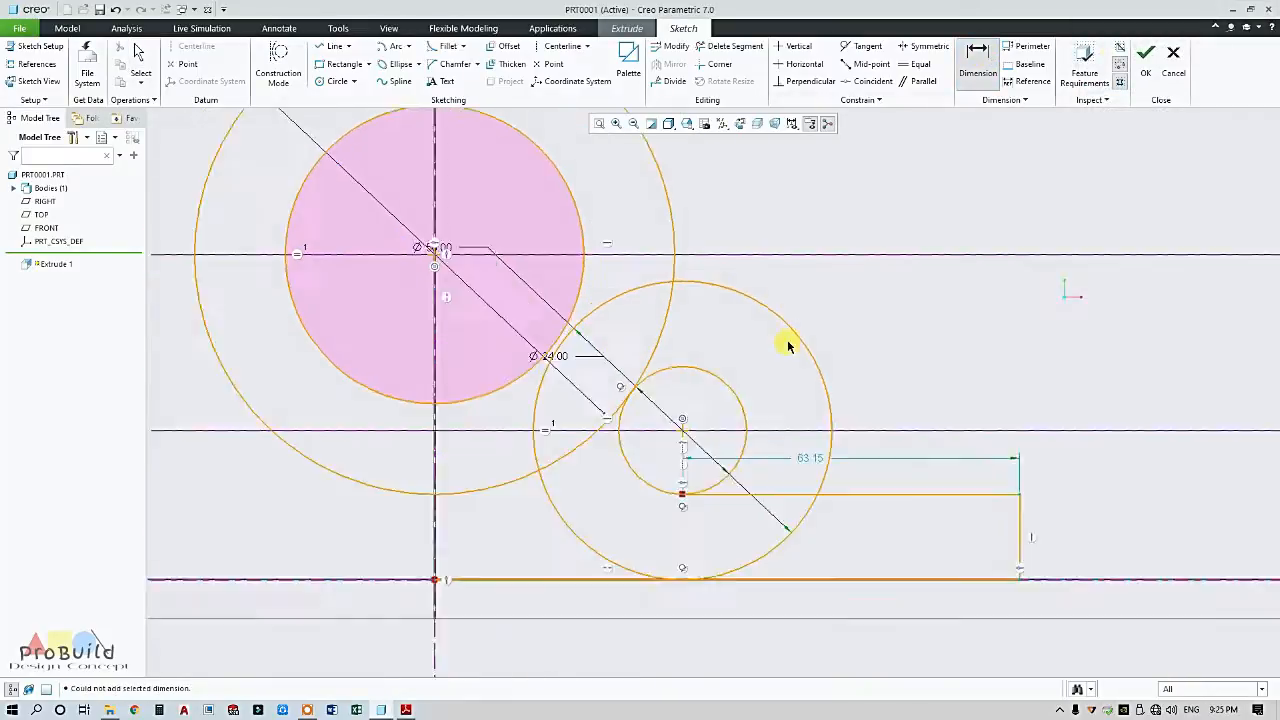
scroll(603, 322, up, 3)
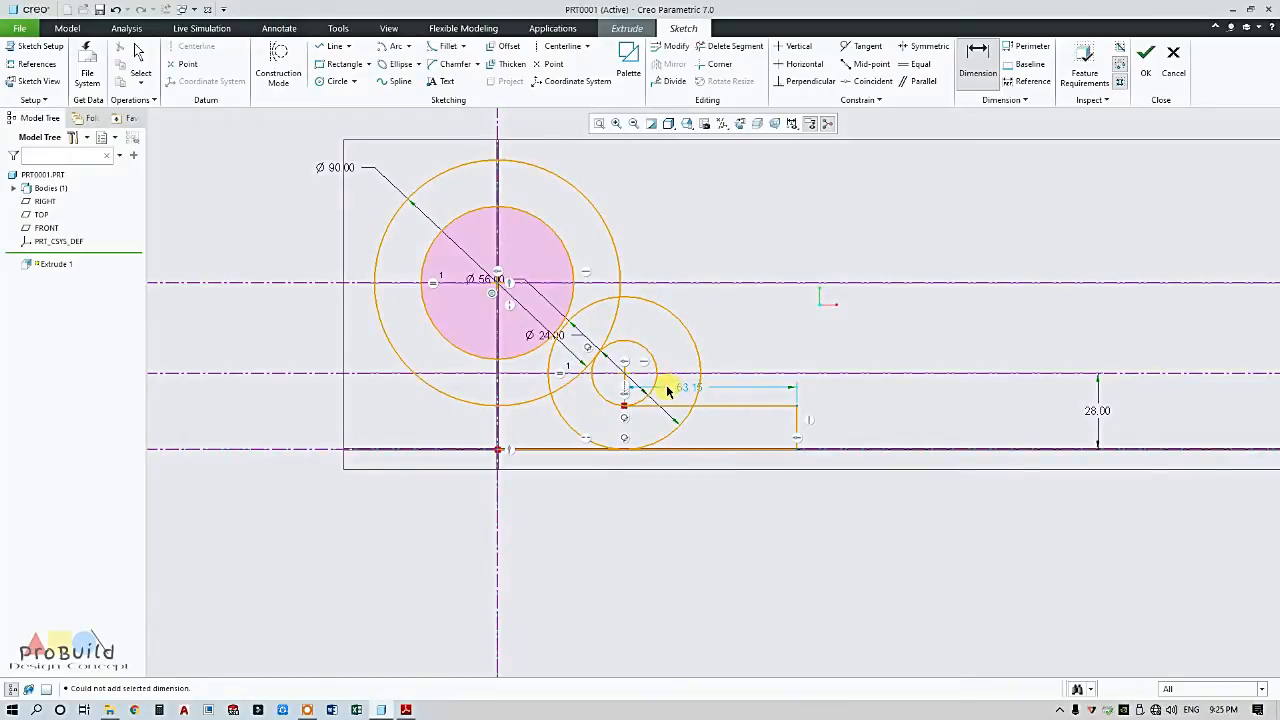
scroll(660, 277, down, 2)
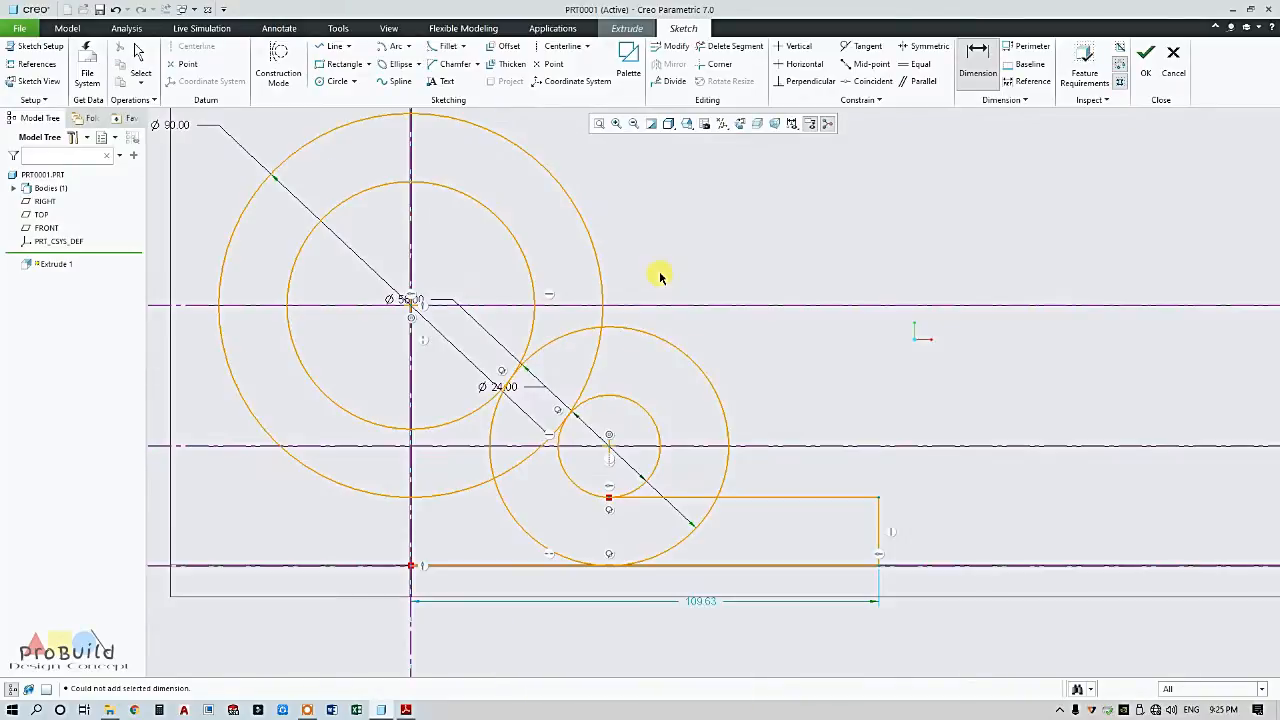
scroll(608, 294, up, 2)
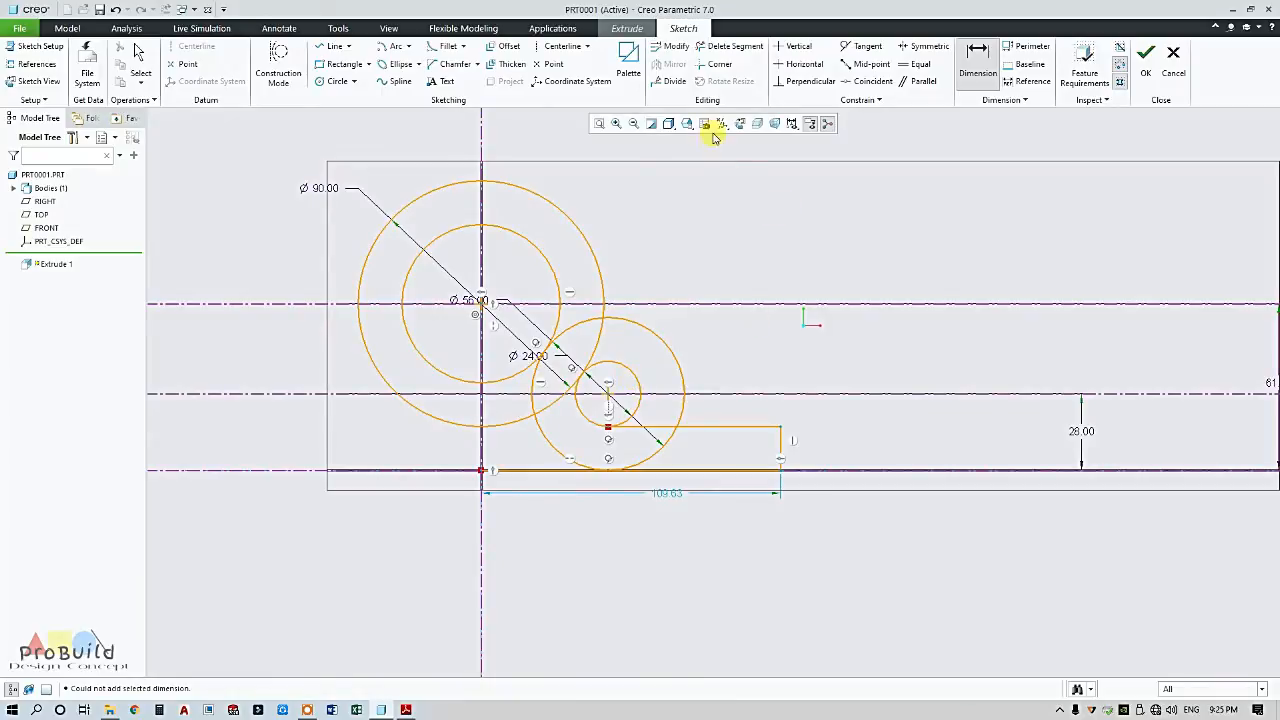
- Trim away the outer portion of the 24 mm circle and the right-hand portions of the 56 mm circle
click(728, 47)
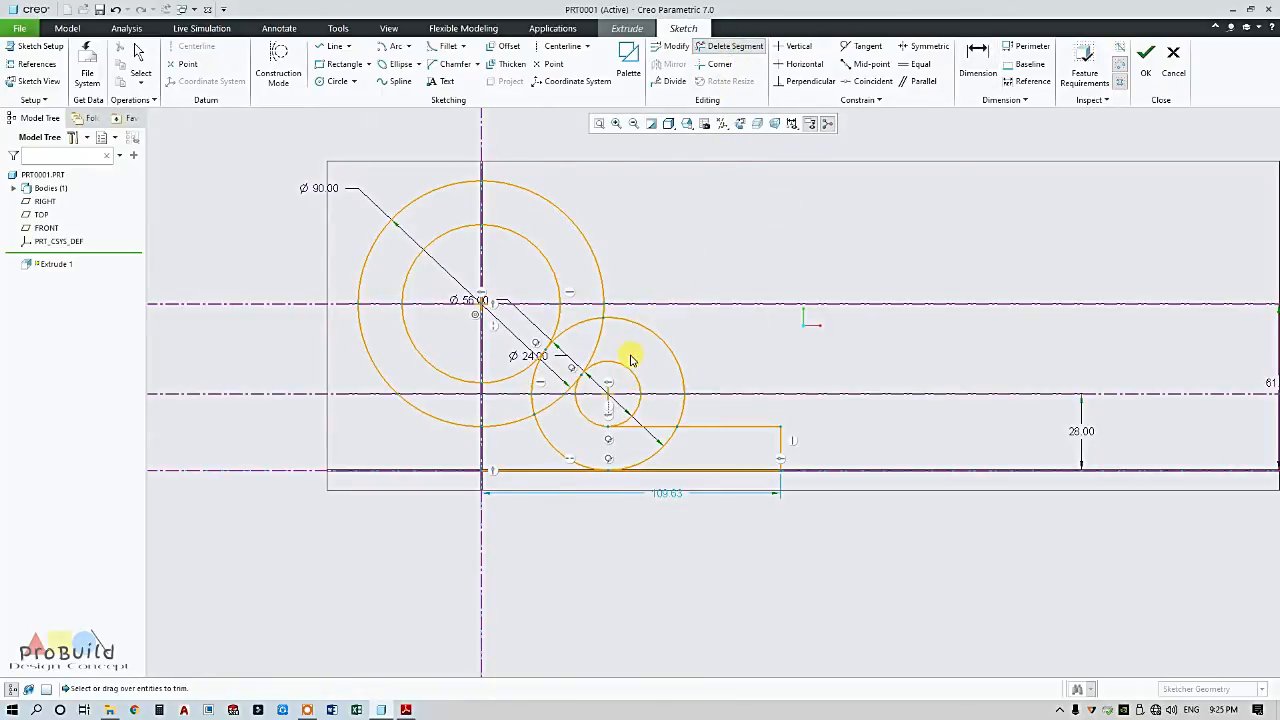
click(636, 394)
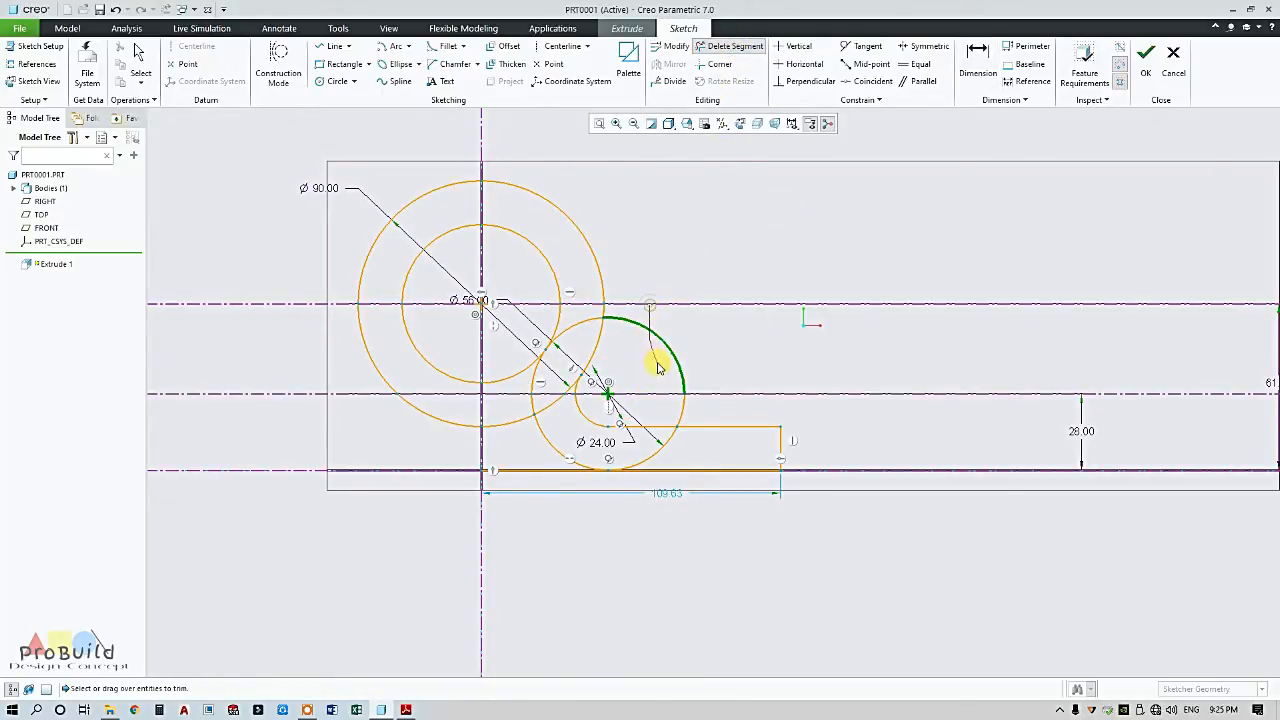
click(683, 410)
click(645, 452)
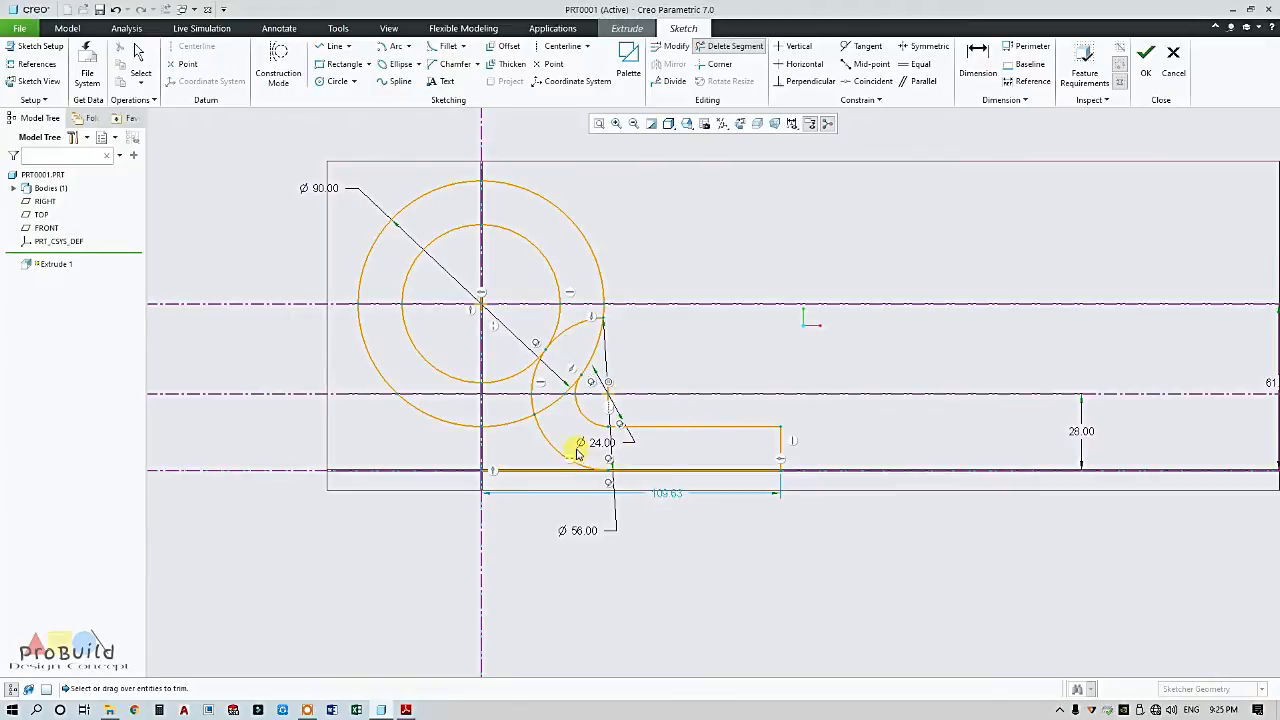
- Try trimming the lower portion of the 56 mm arc and its upper remainder, and undo both trims
click(547, 447)
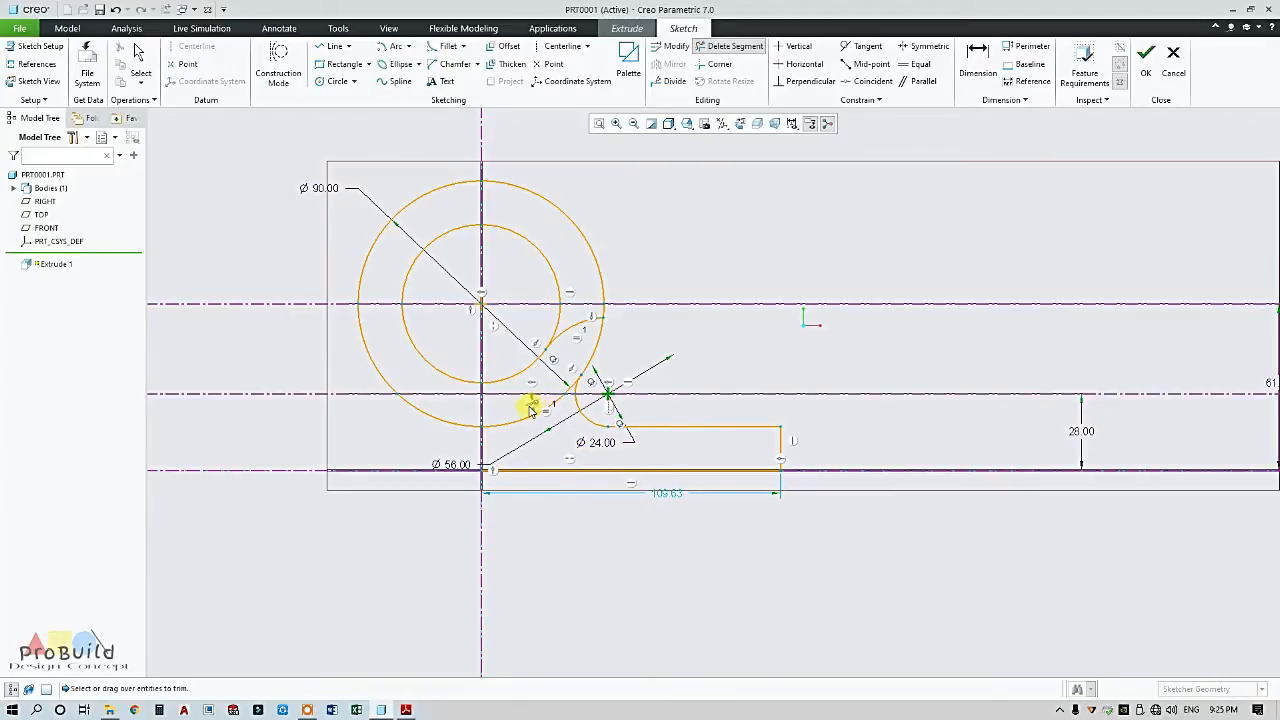
click(570, 318)
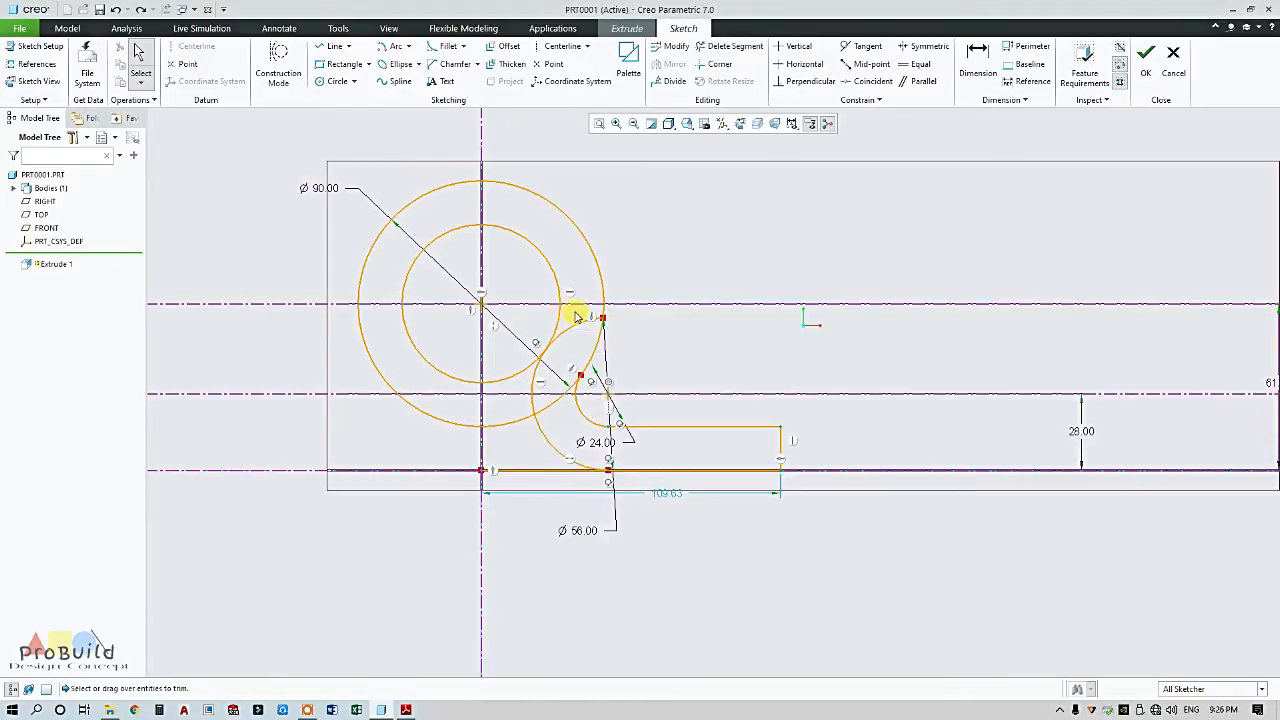
- Trim the upper remainder of the 56 mm arc and the section of the 90 mm circle between the 24 and 56 mm arcs
click(733, 46)
click(582, 321)
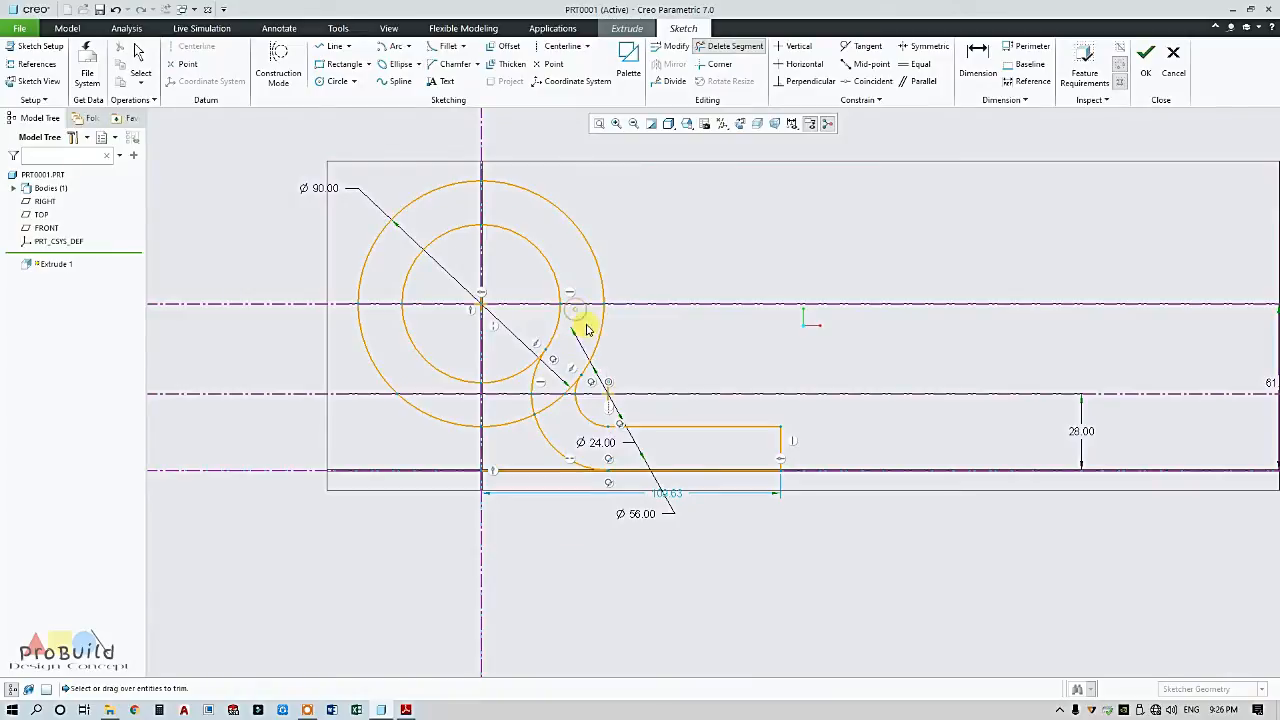
scroll(607, 470, up, 3)
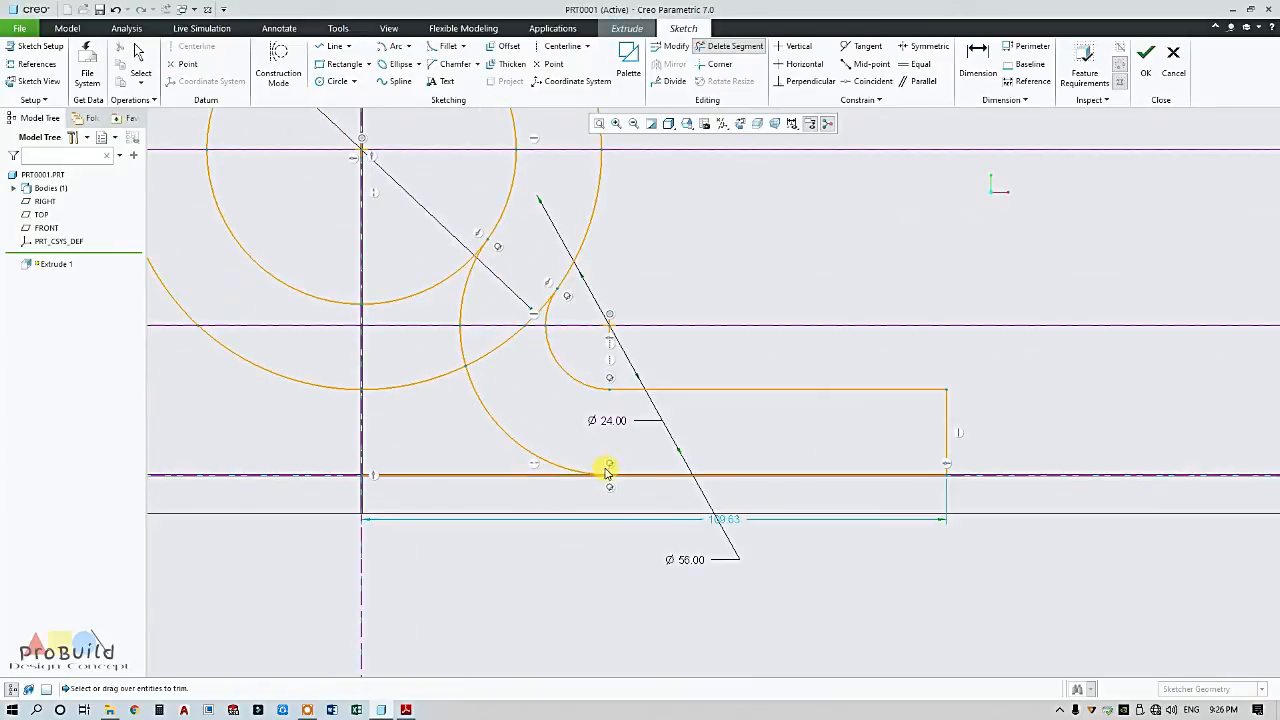
click(497, 348)
scroll(536, 312, up, 3)
scroll(390, 393, down, 3)
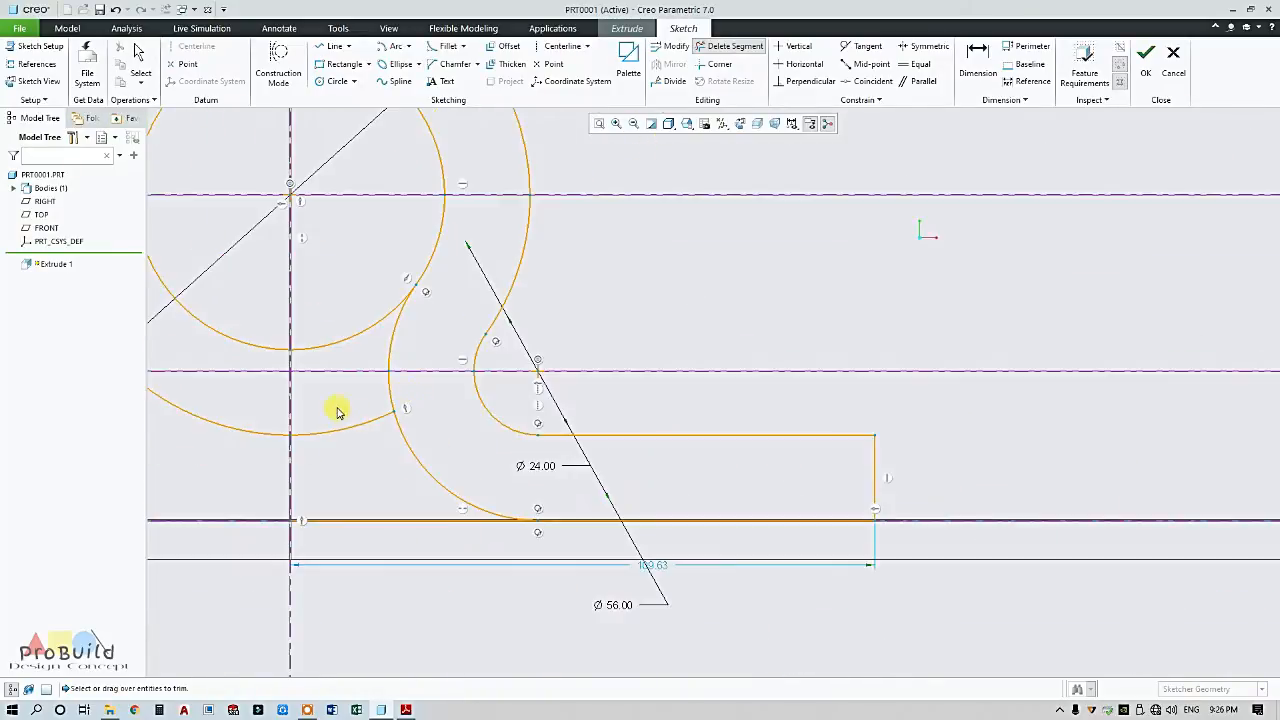
- Trim the leftover lower portions and left halves of the 90 mm circle and its inner circle up to the vertical centerline
drag(335, 308, 345, 377)
scroll(389, 455, down, 3)
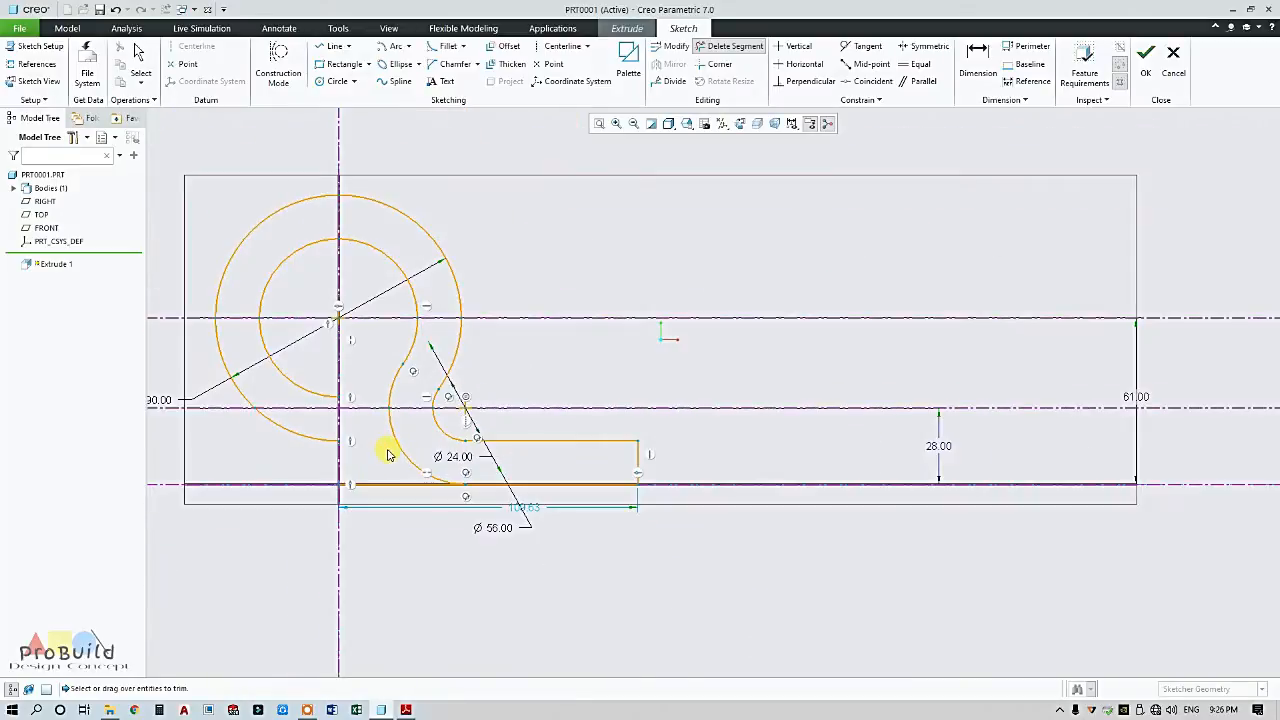
scroll(300, 353, up, 2)
scroll(303, 360, down, 4)
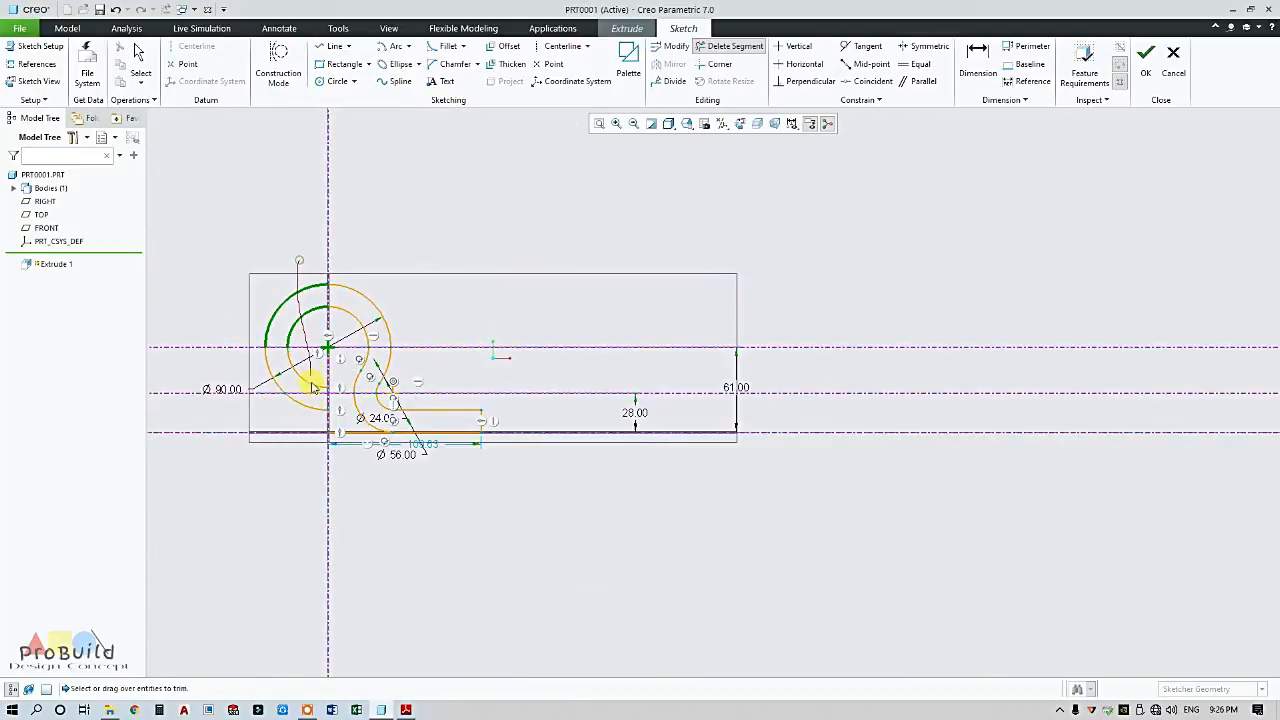
drag(297, 405, 263, 398)
middle_click(291, 398)
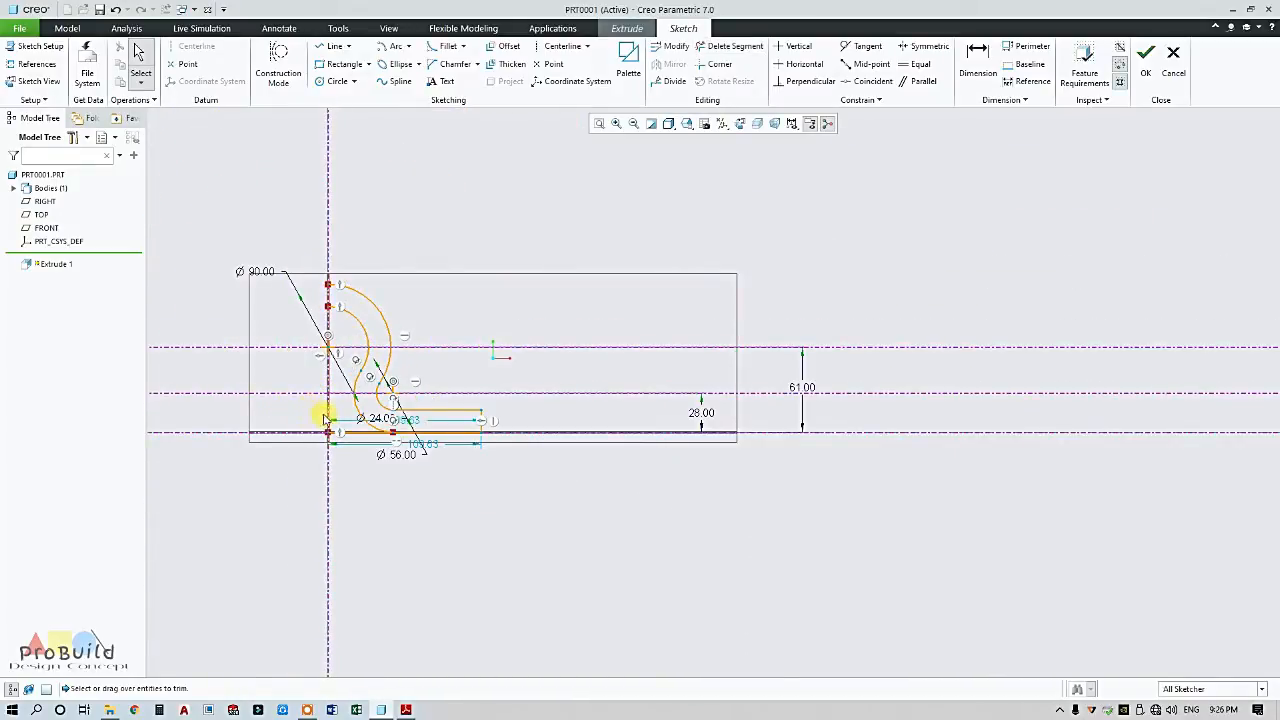
- Trim the base line between the vertical centerline and the end of the 56 mm arc
scroll(329, 420, up, 3)
click(730, 46)
drag(421, 355, 487, 515)
middle_click(486, 522)
scroll(490, 520, down, 2)
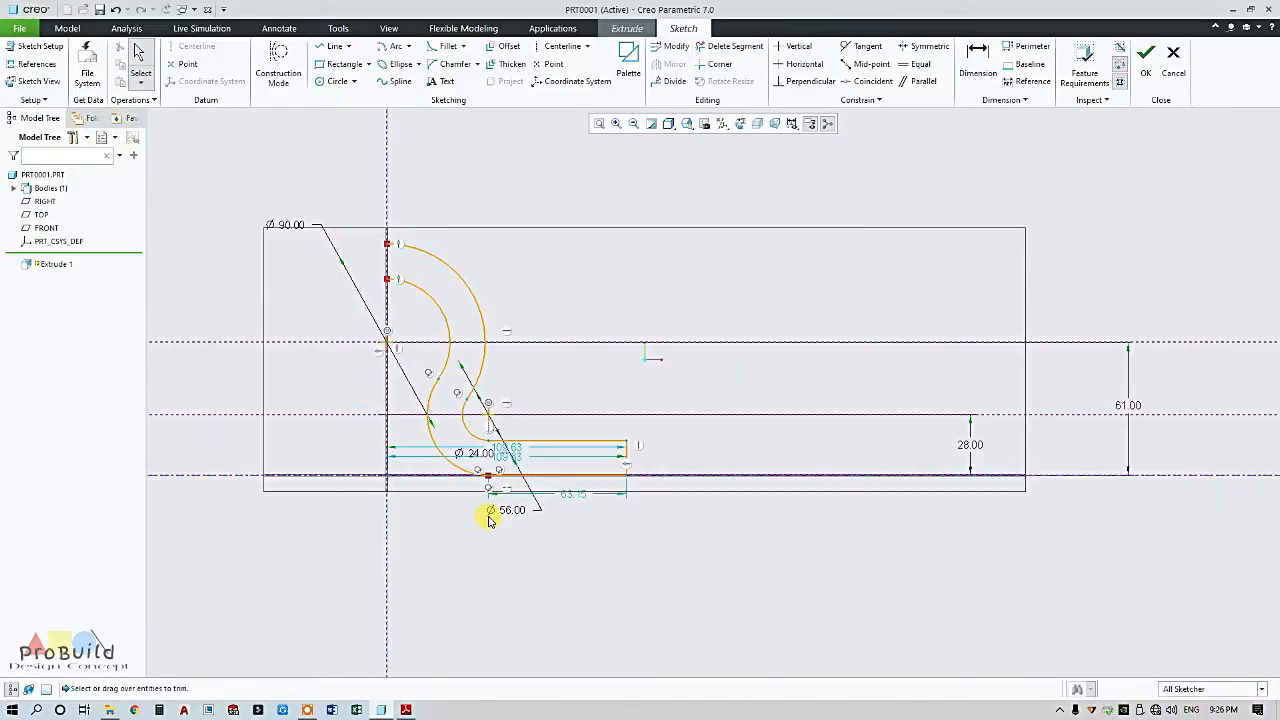
- Replace the remaining base line with a new line from the 56 mm arc's end to the foot's outer vertical edge
scroll(488, 530, up, 5)
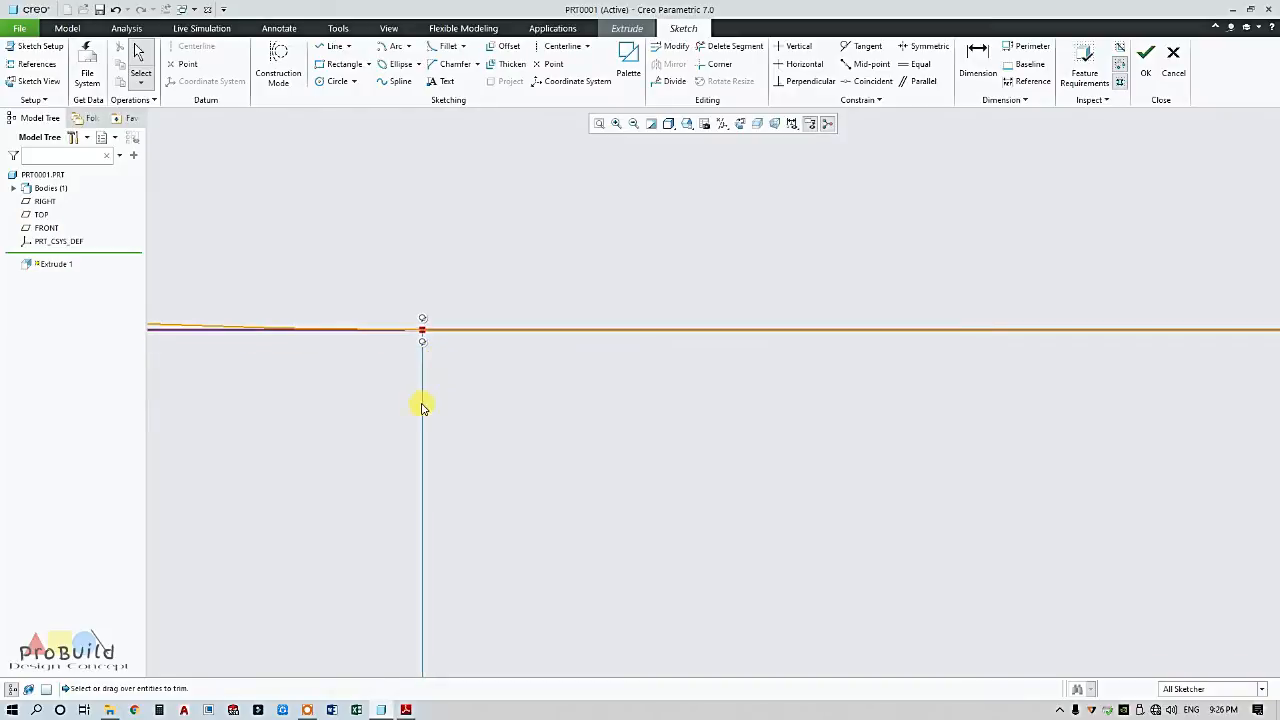
scroll(475, 418, down, 3)
click(515, 411)
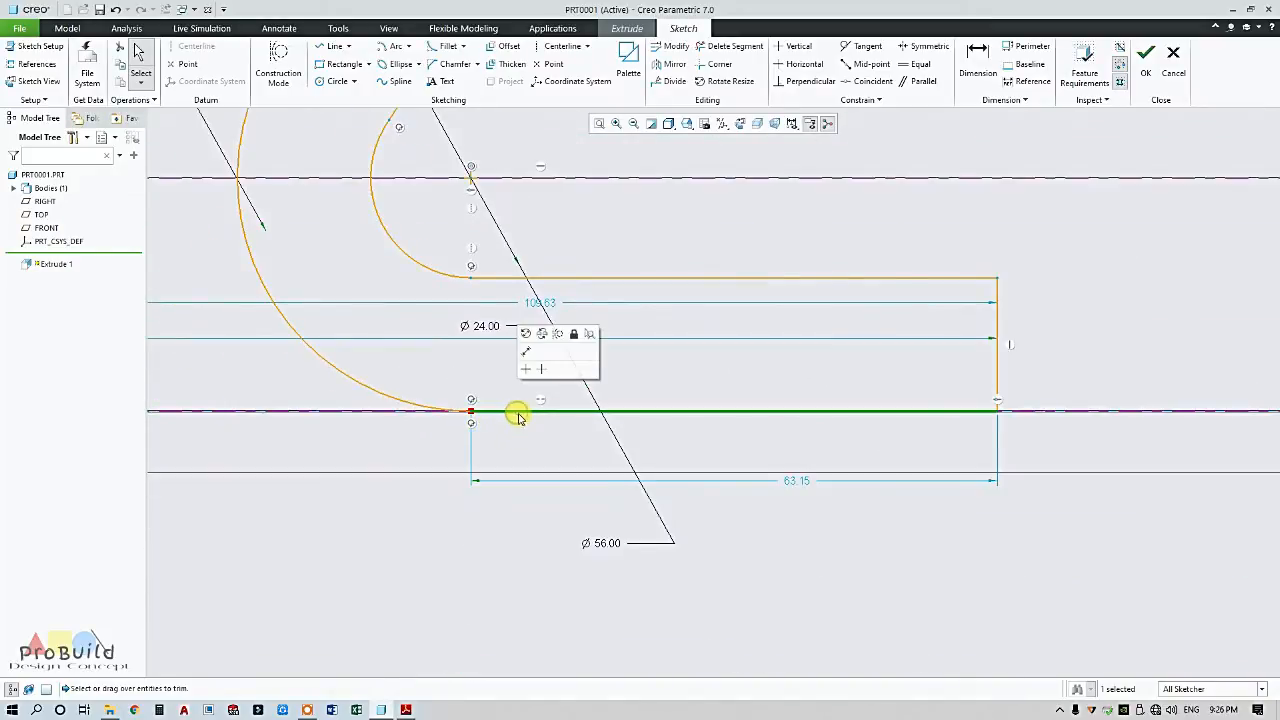
click(333, 46)
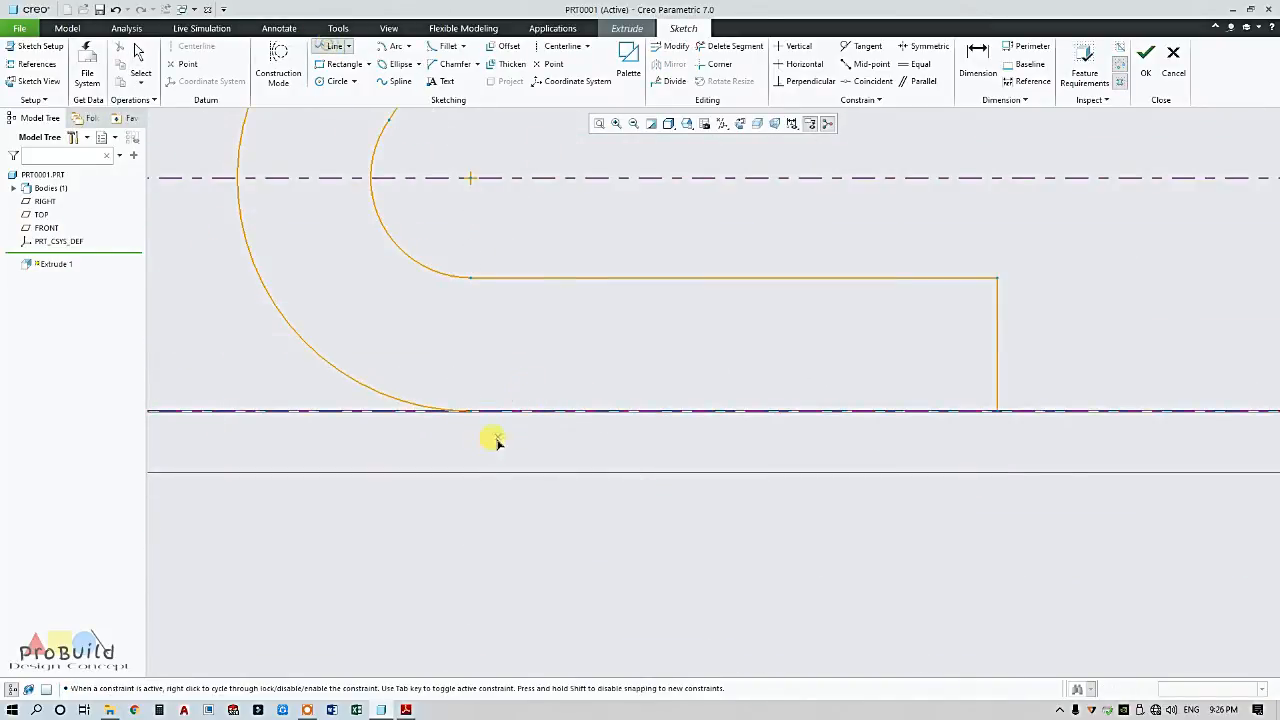
click(470, 412)
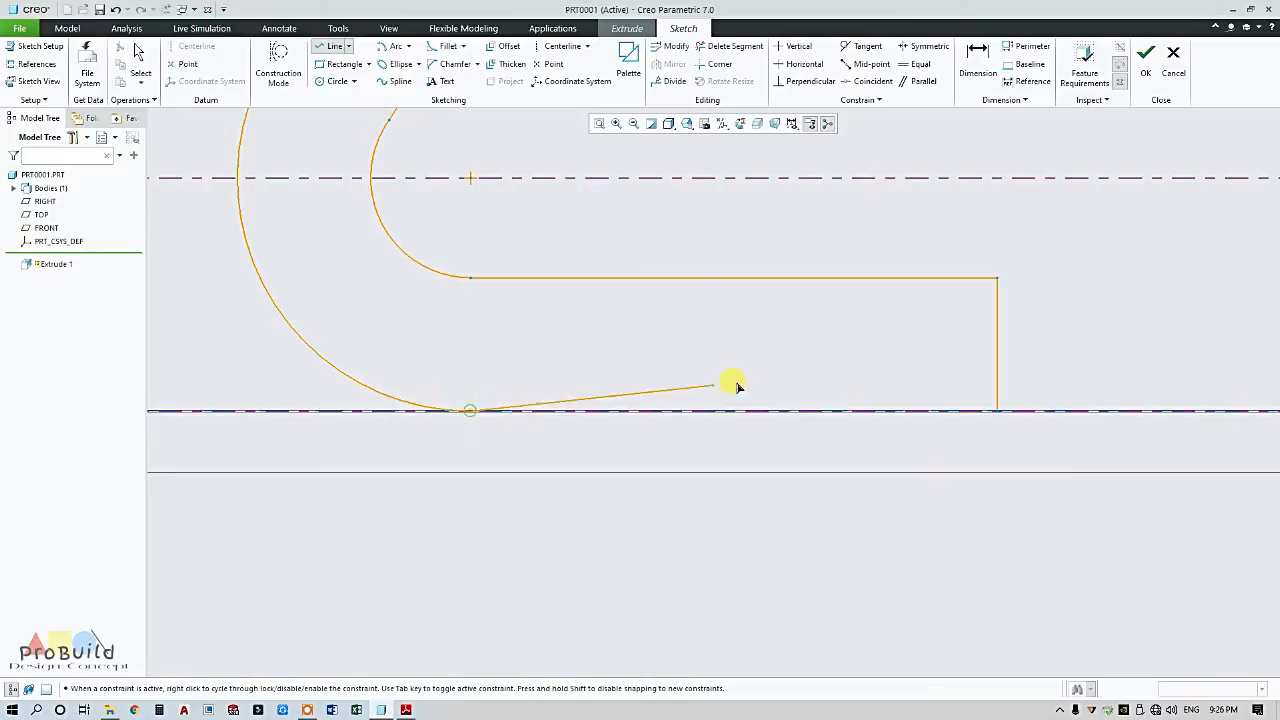
click(997, 412)
middle_click(943, 434)
scroll(620, 449, down, 4)
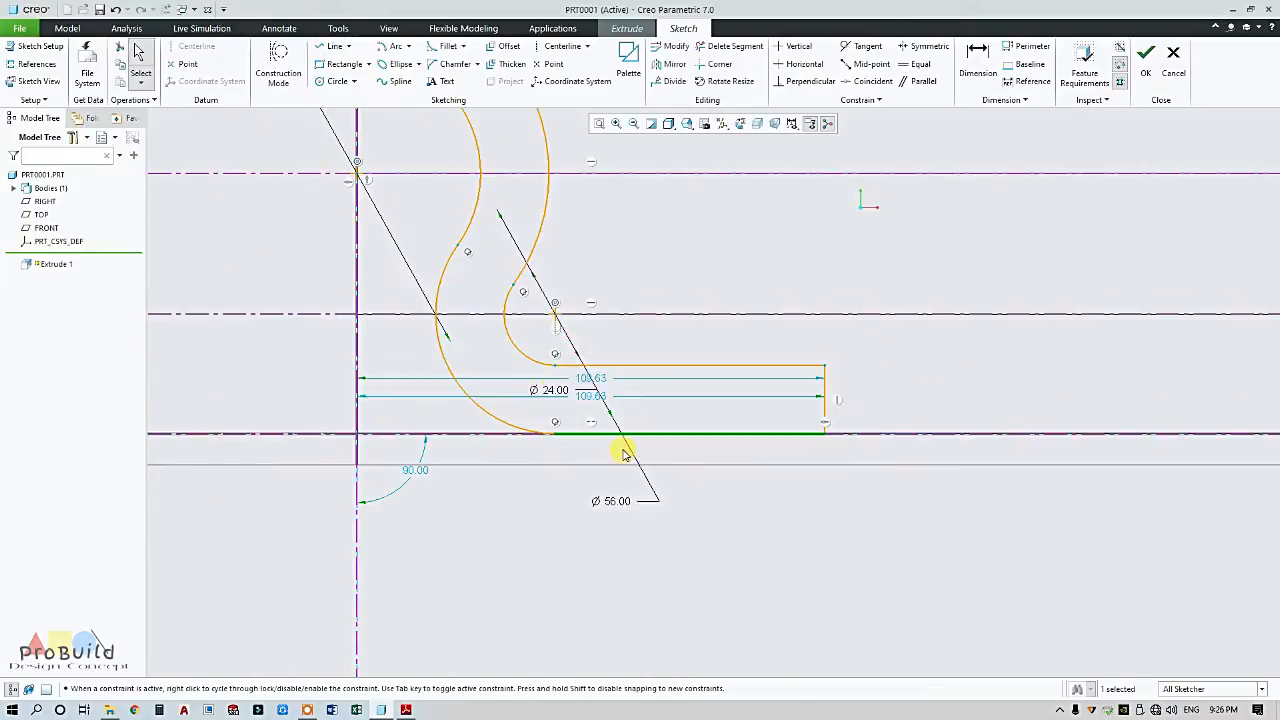
- Mirror the entire half profile about the vertical centerline
scroll(503, 368, up, 1)
scroll(507, 391, down, 1)
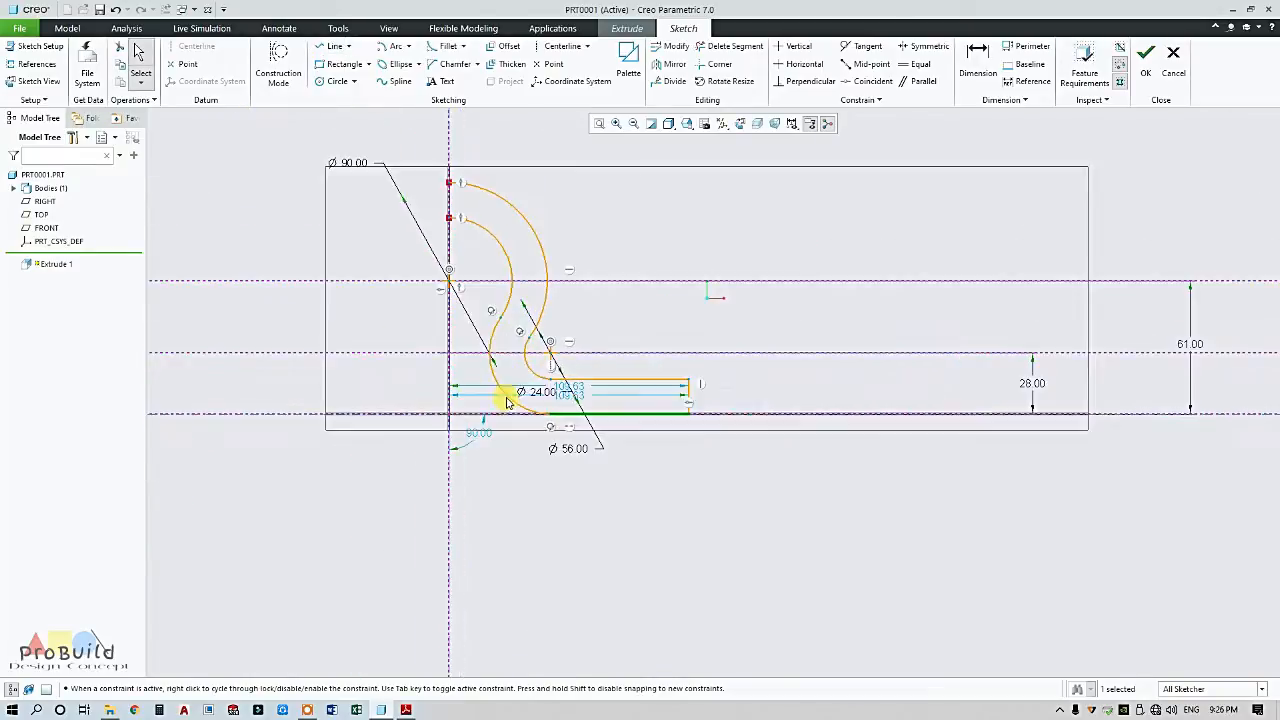
mouse_move(427, 173)
mouse_down()
mouse_move(518, 300)
mouse_move(706, 476)
mouse_up()
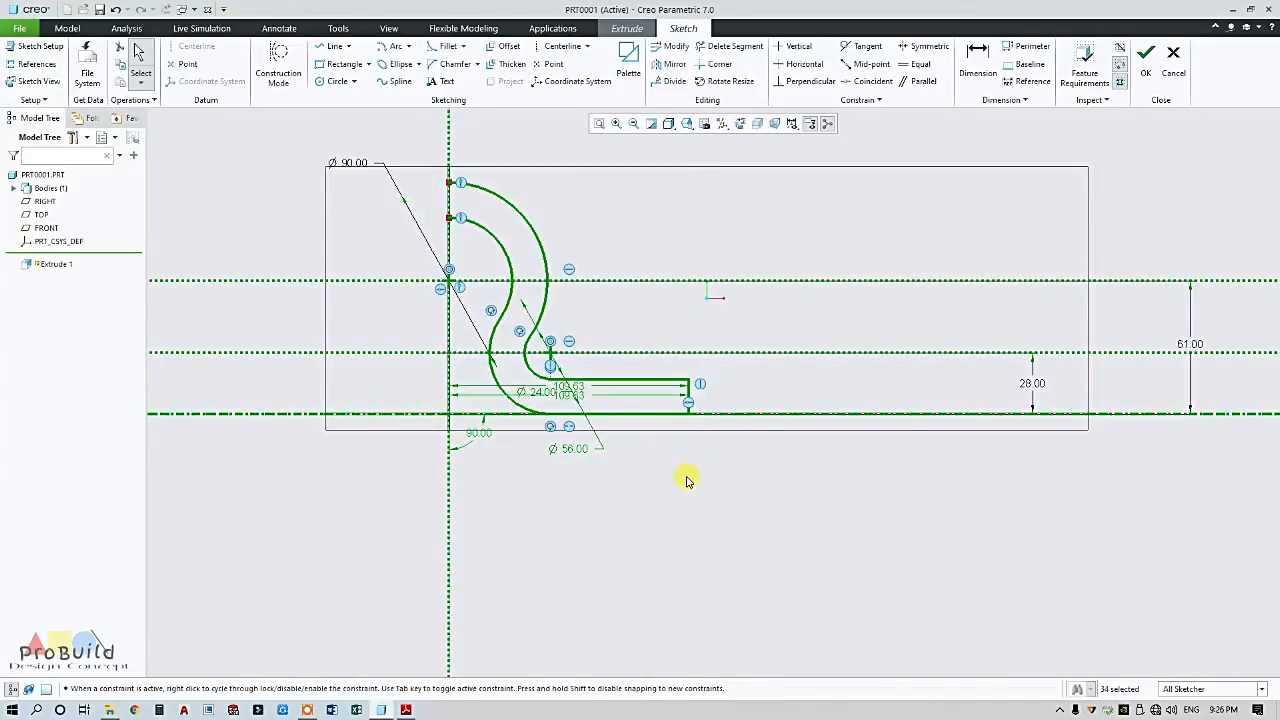
click(672, 64)
click(447, 151)
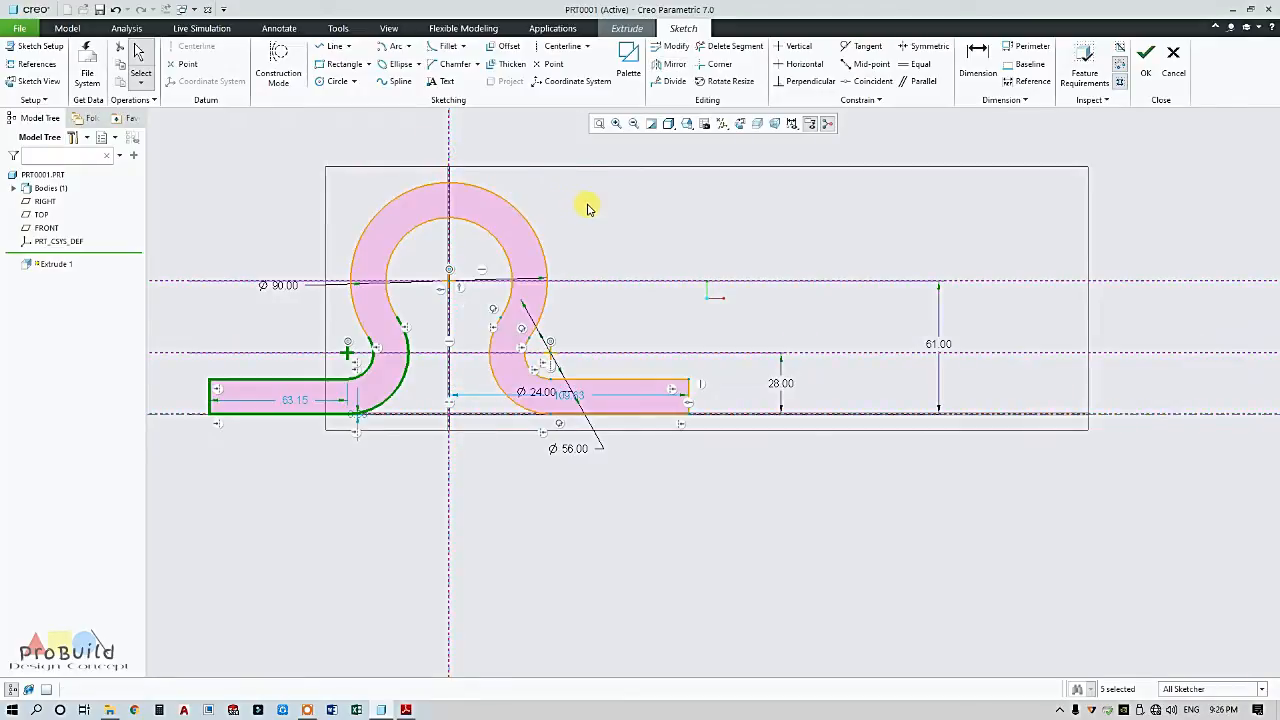
click(590, 210)
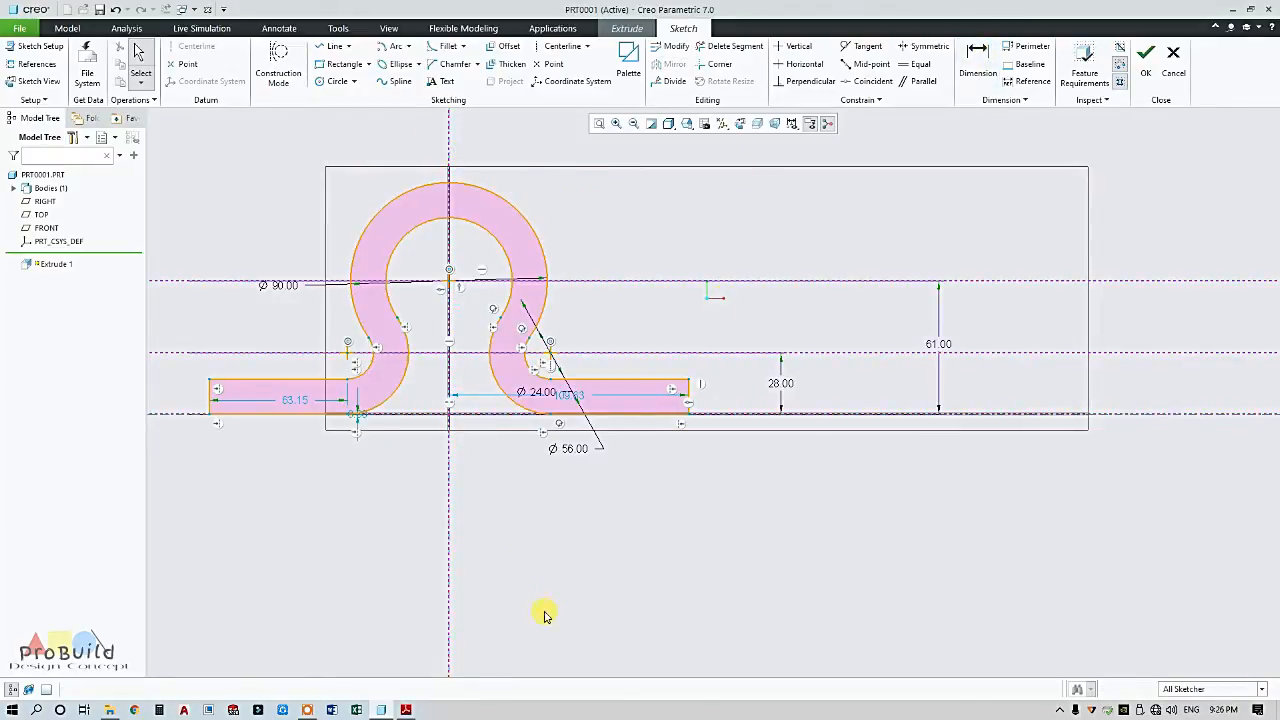
- Check the overall width in the reference drawing and dimension the profile's foot-to-foot width to 172 mm
click(405, 710)
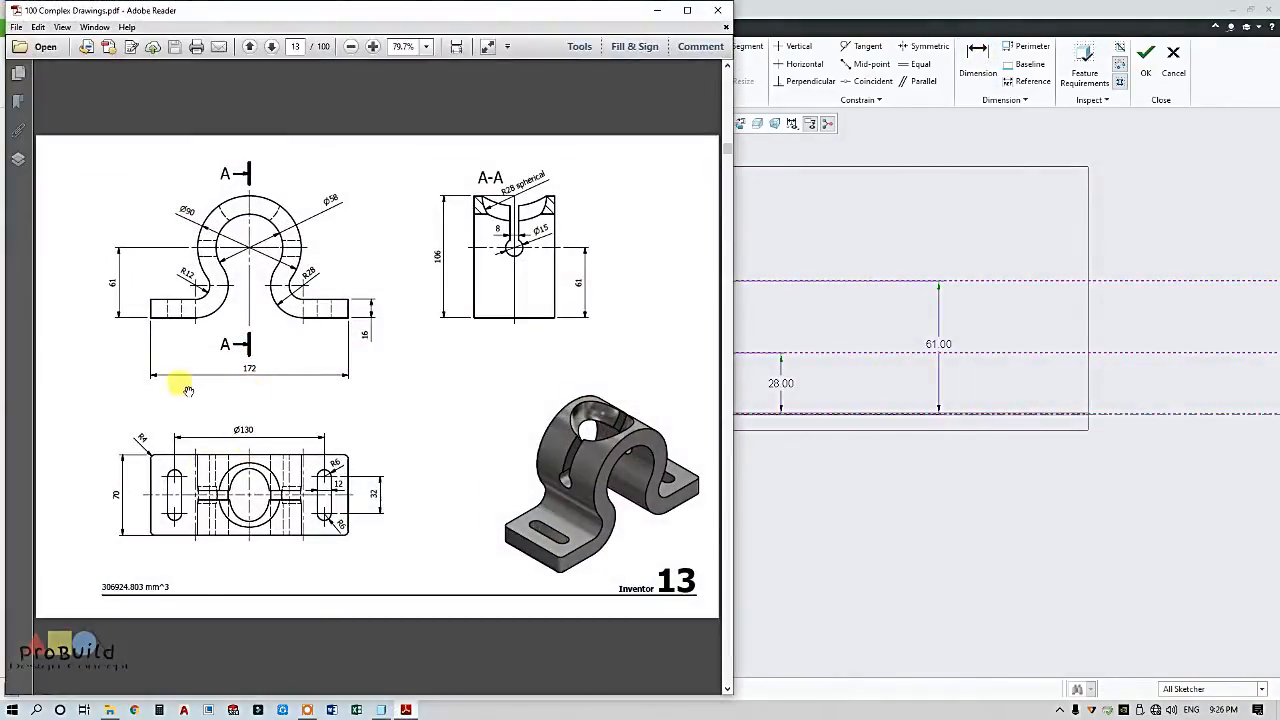
click(836, 512)
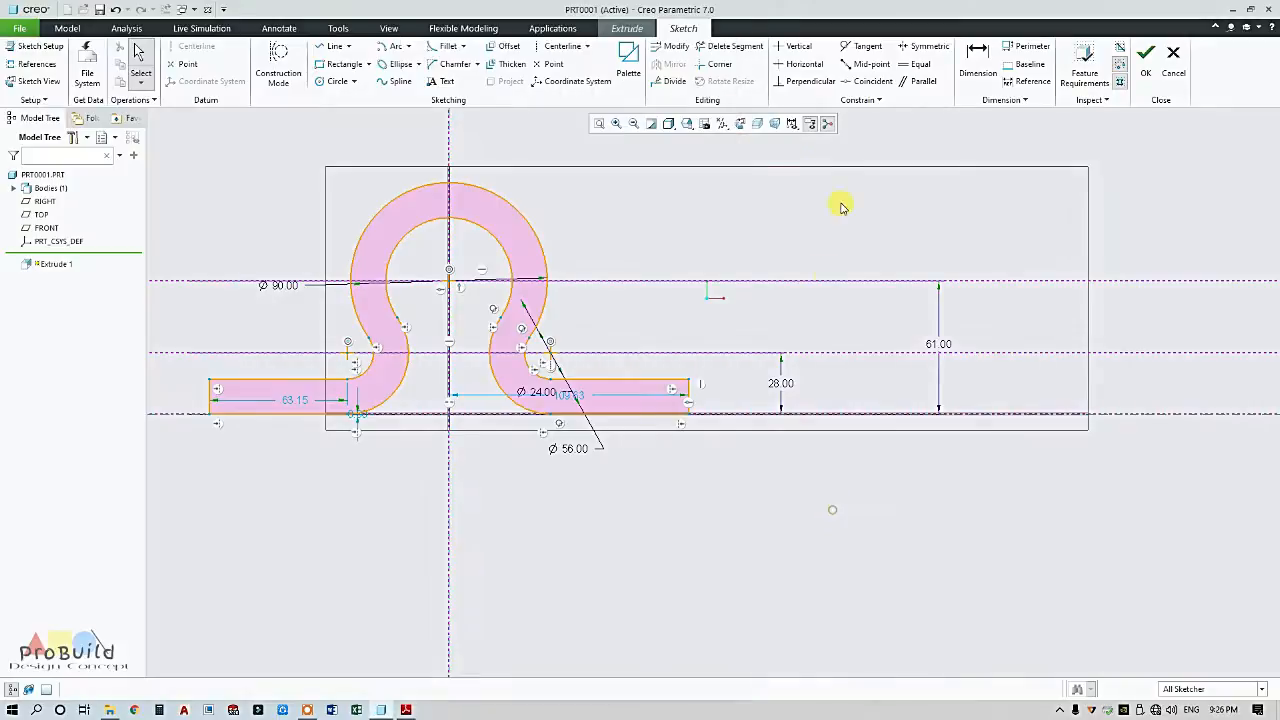
click(975, 57)
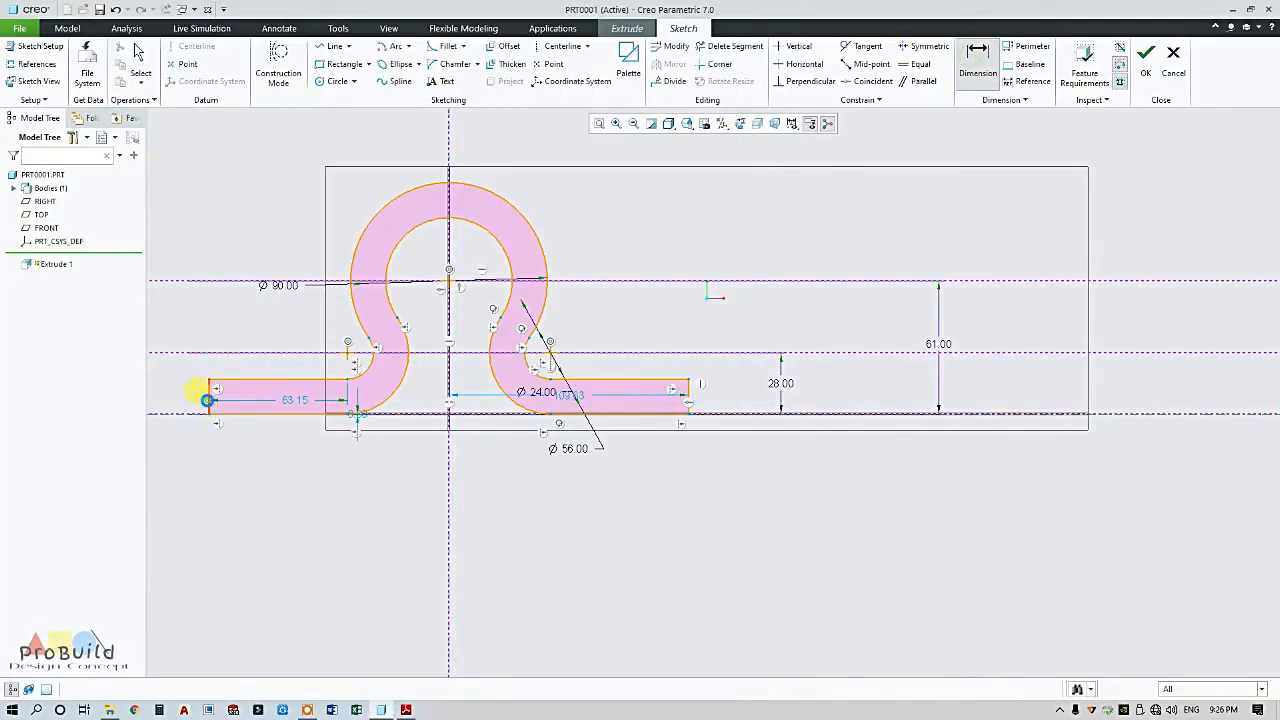
click(207, 400)
click(686, 397)
middle_click(478, 460)
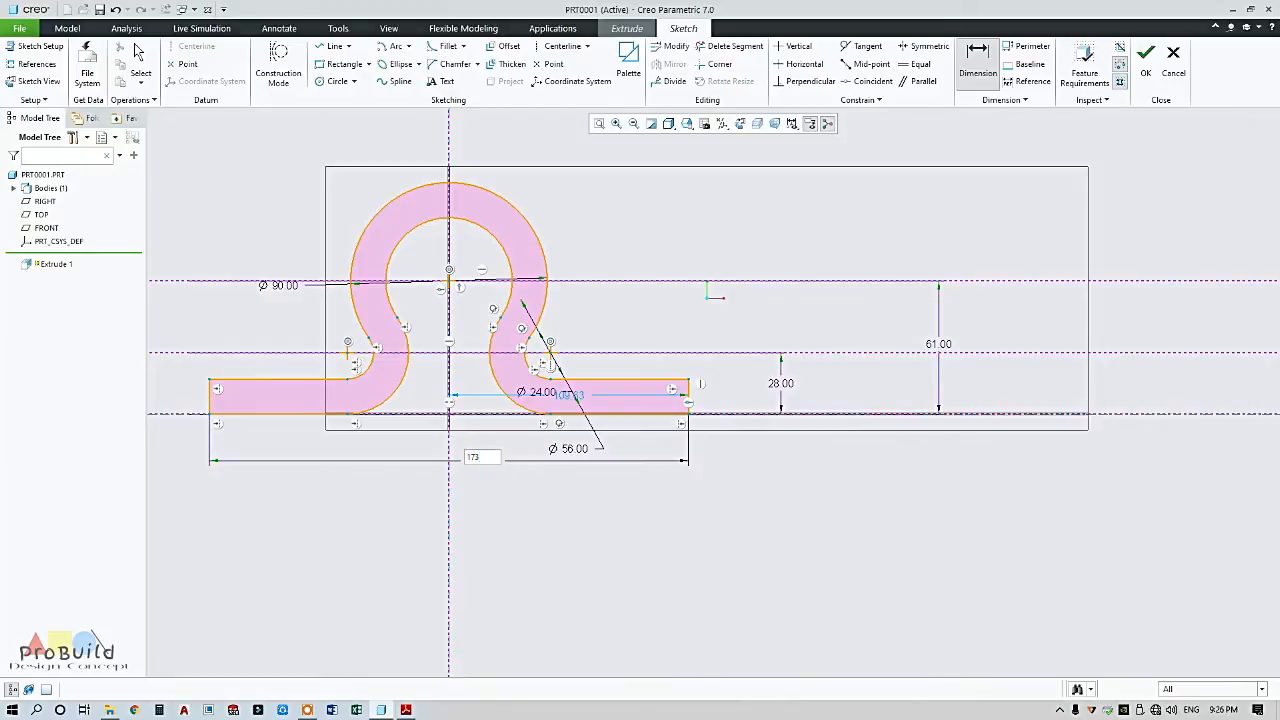
text(172)
key(Return)
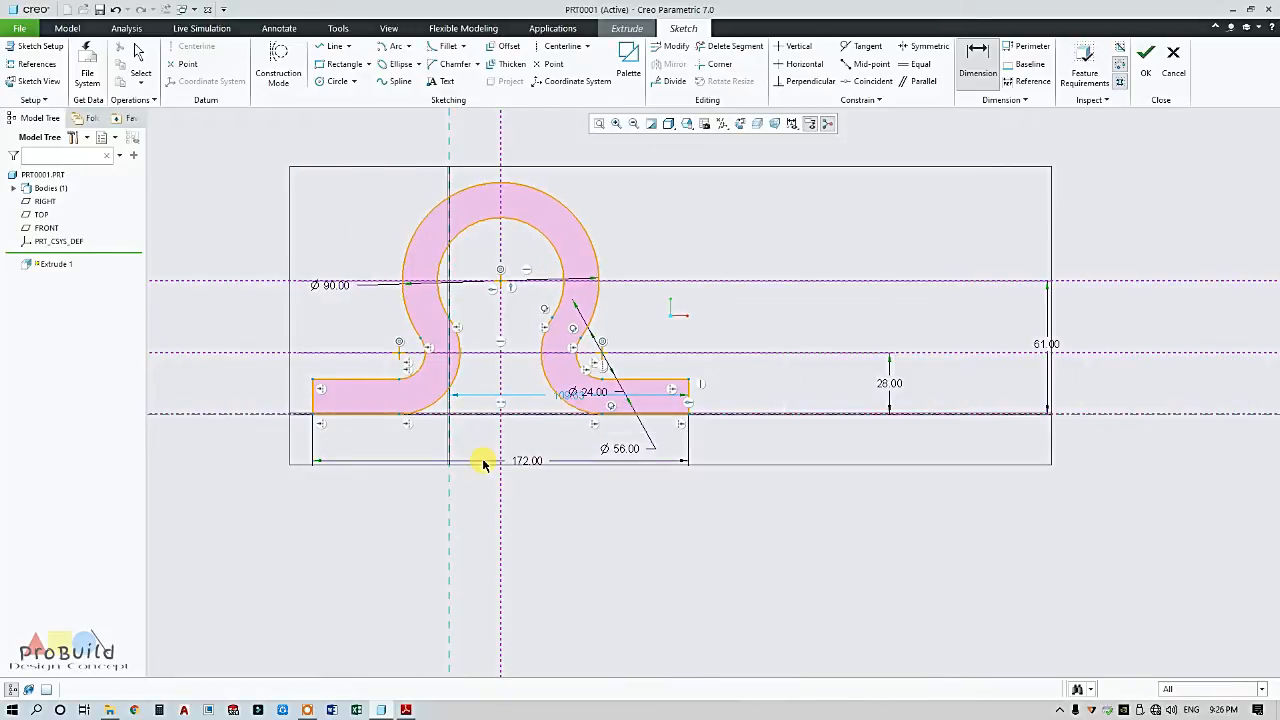
middle_click(609, 509)
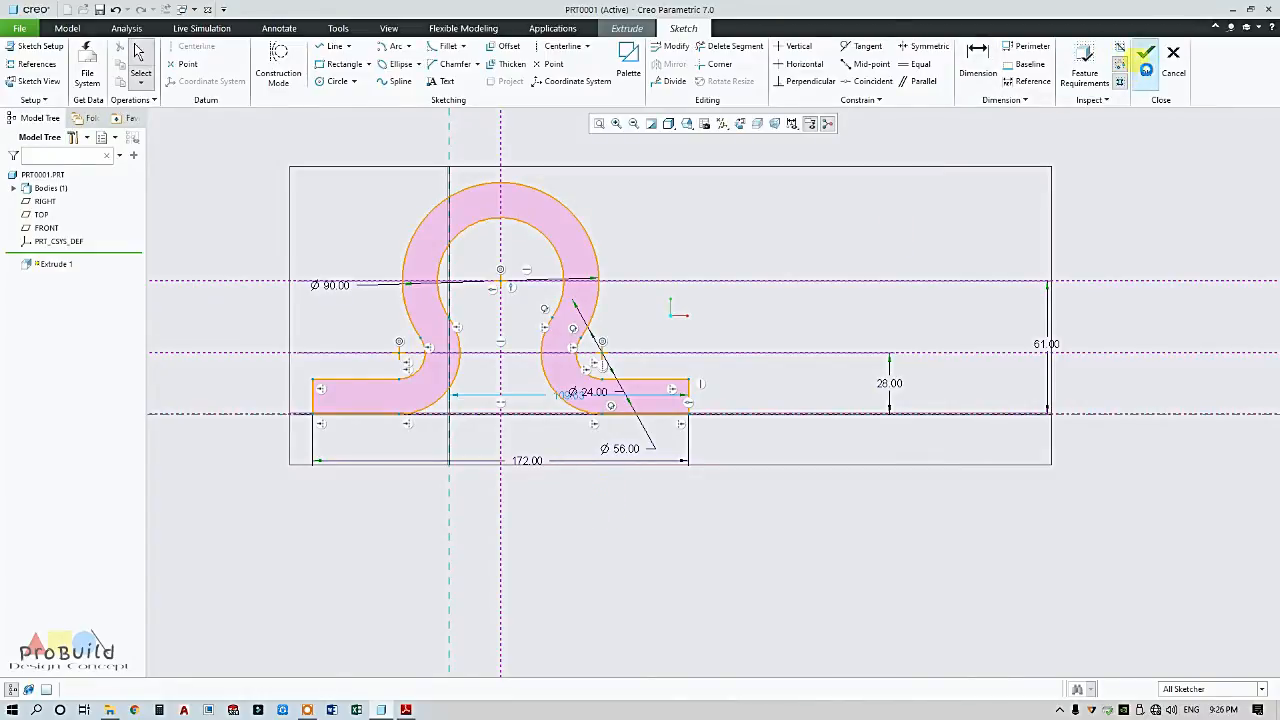
- Finish the sketch and extrude the profile symmetrically about the sketch plane to the 70 mm depth given in the drawing
click(1145, 58)
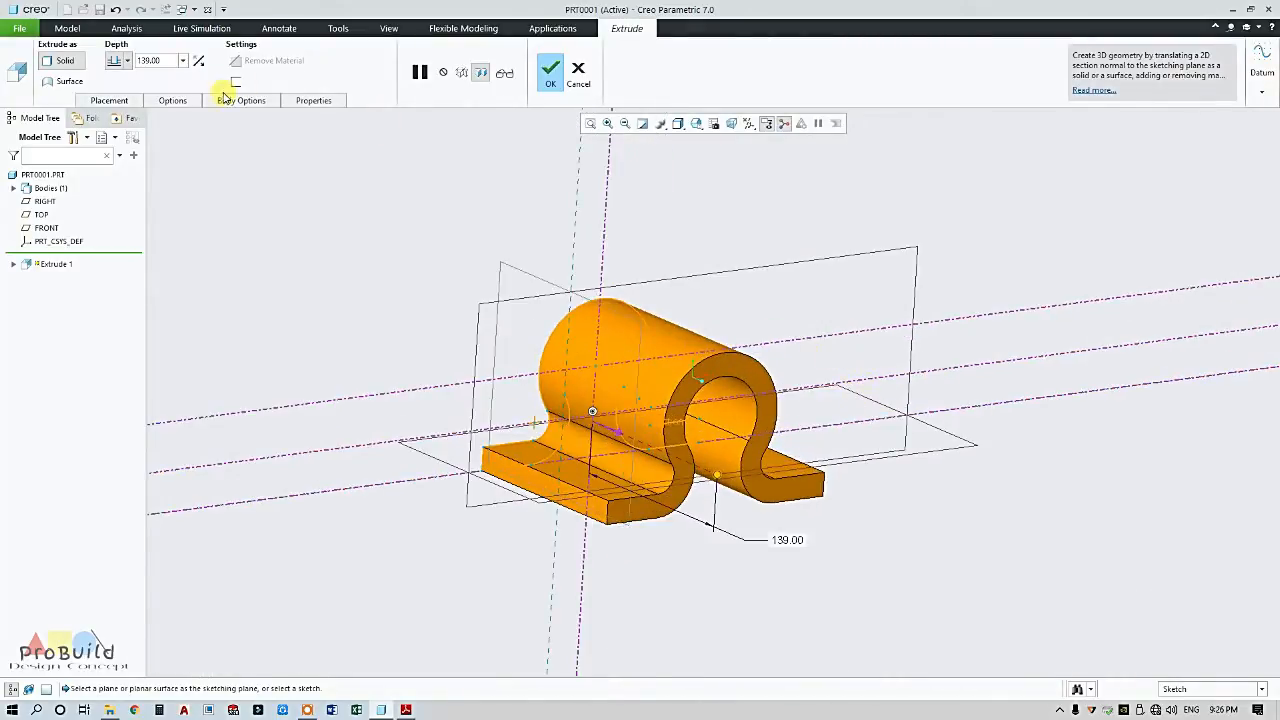
click(125, 60)
click(113, 92)
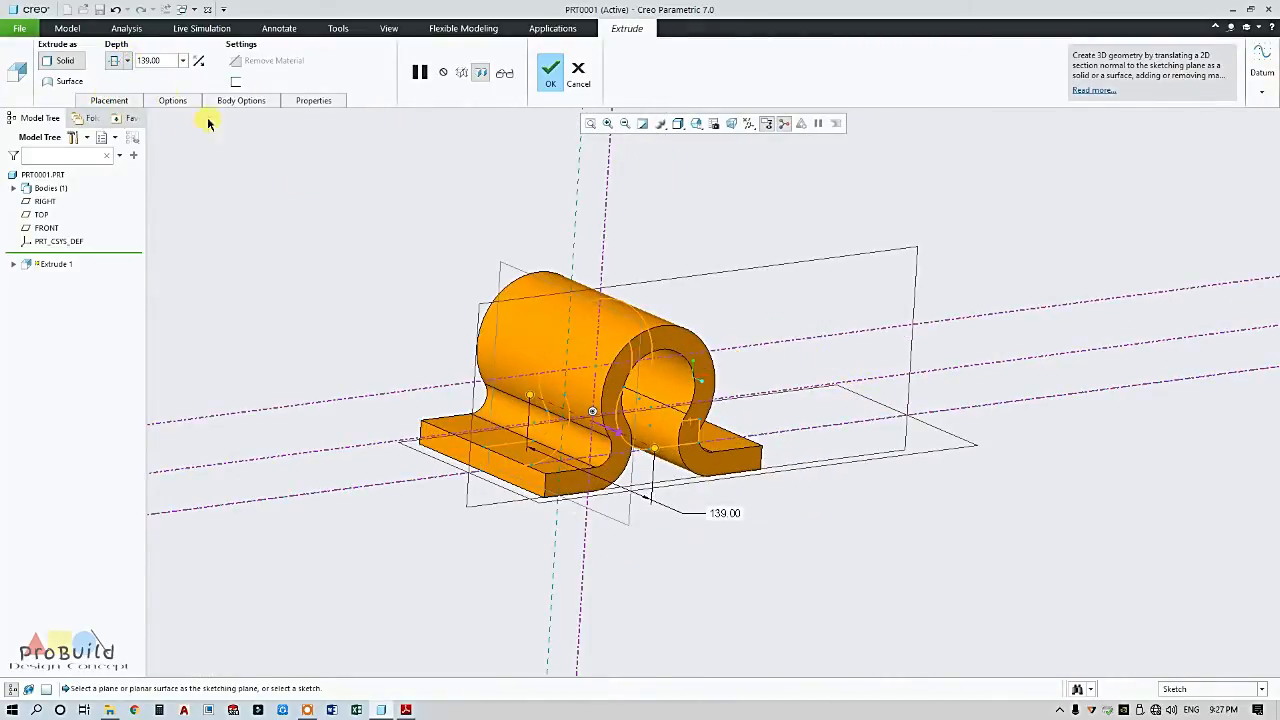
click(405, 710)
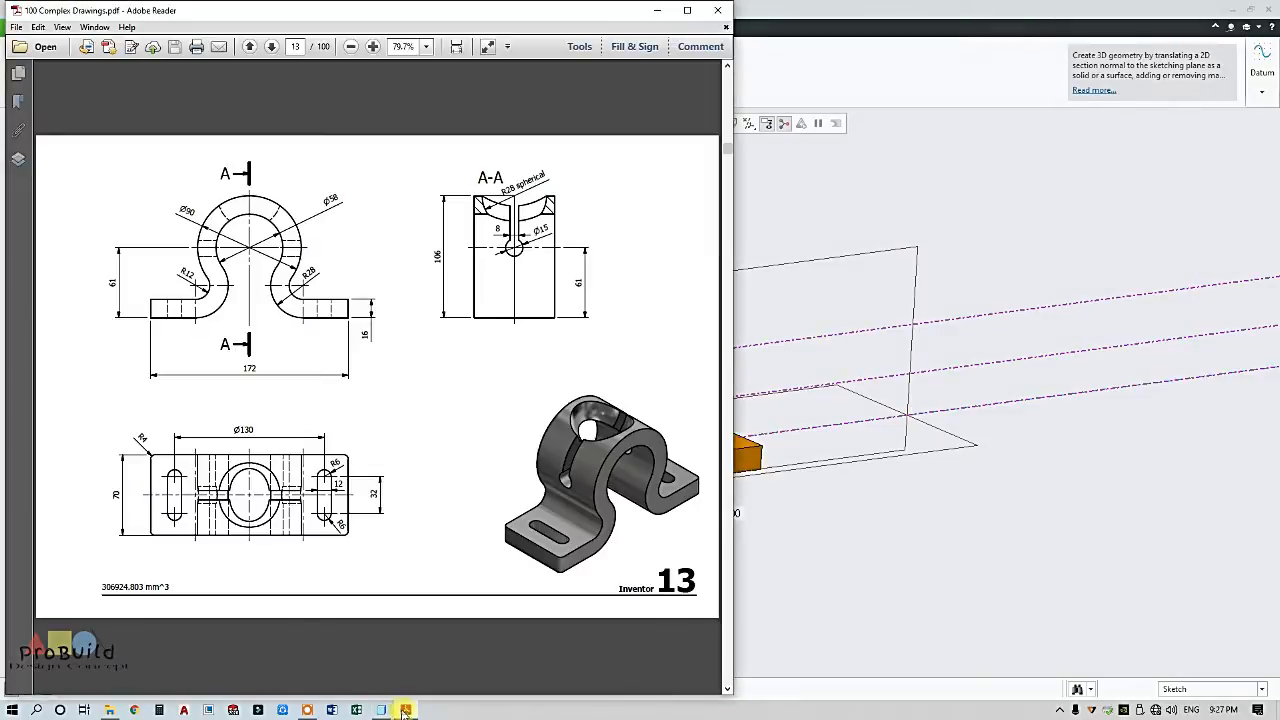
click(780, 535)
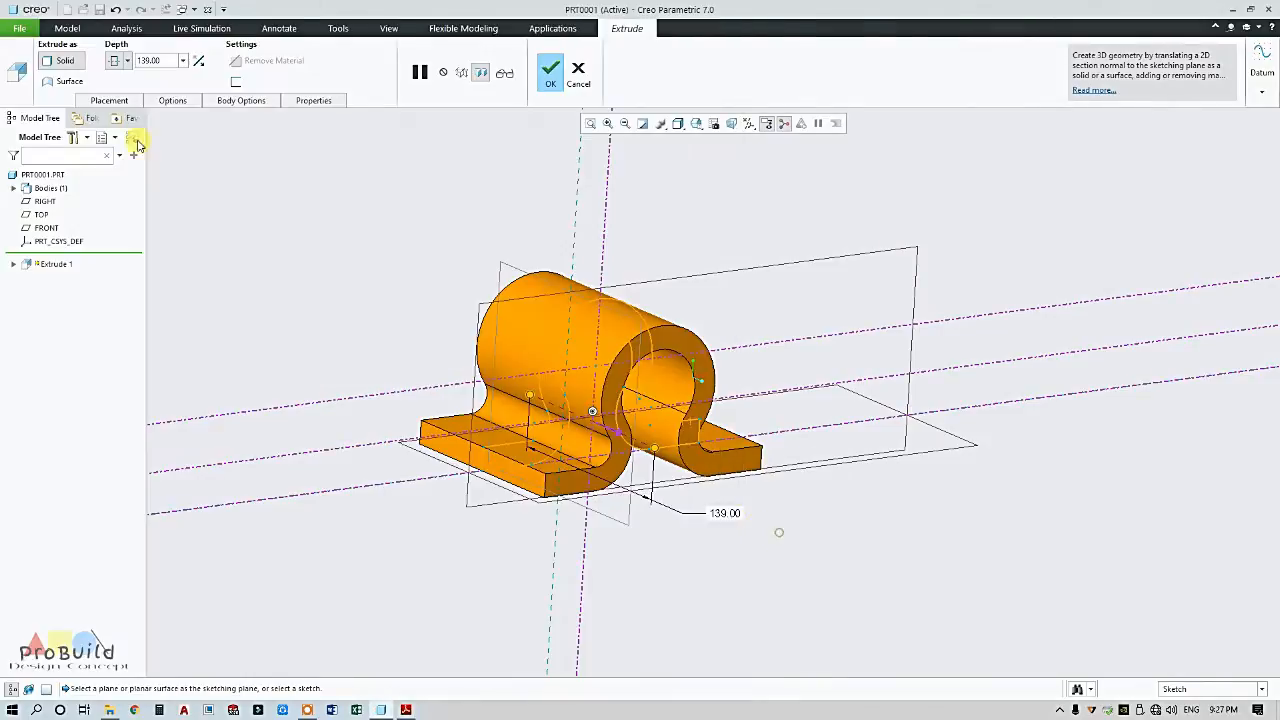
text(70)
key(Return)
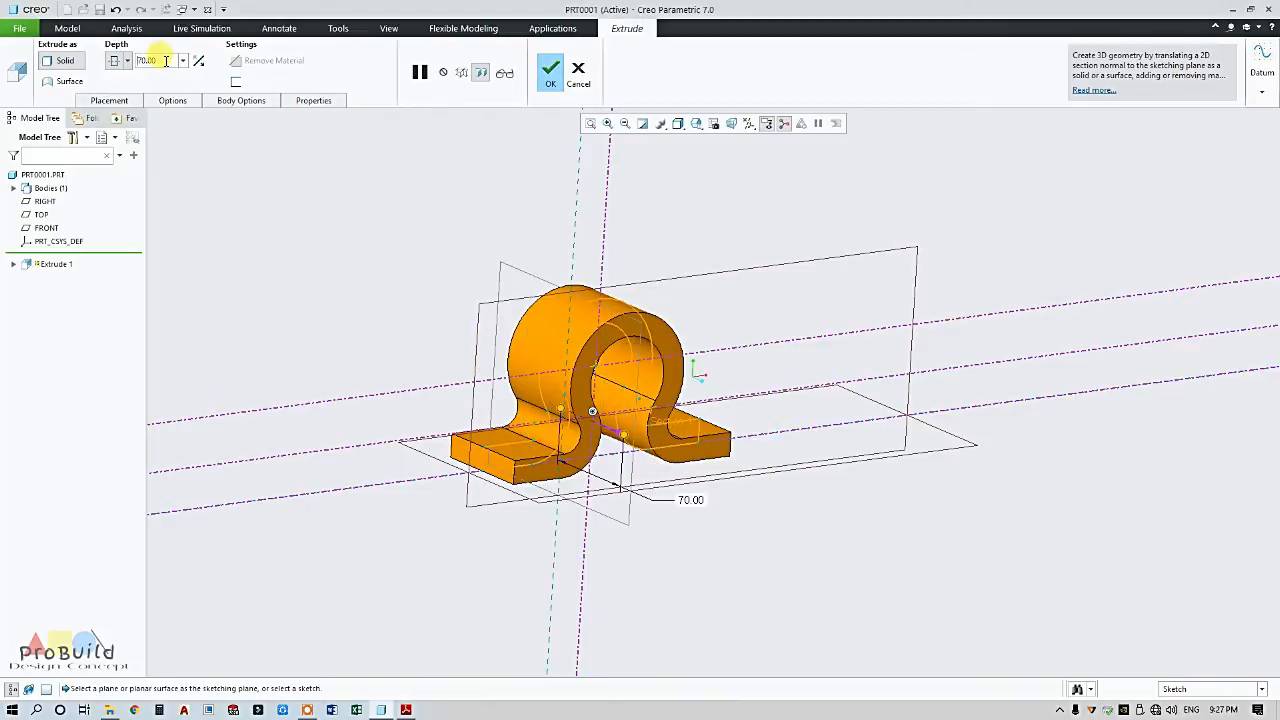
click(553, 85)
- Check the slot details in the reference drawing, start an extrude sketch on the right foot's top face, and orient it to 2D
scroll(386, 200, up, 2)
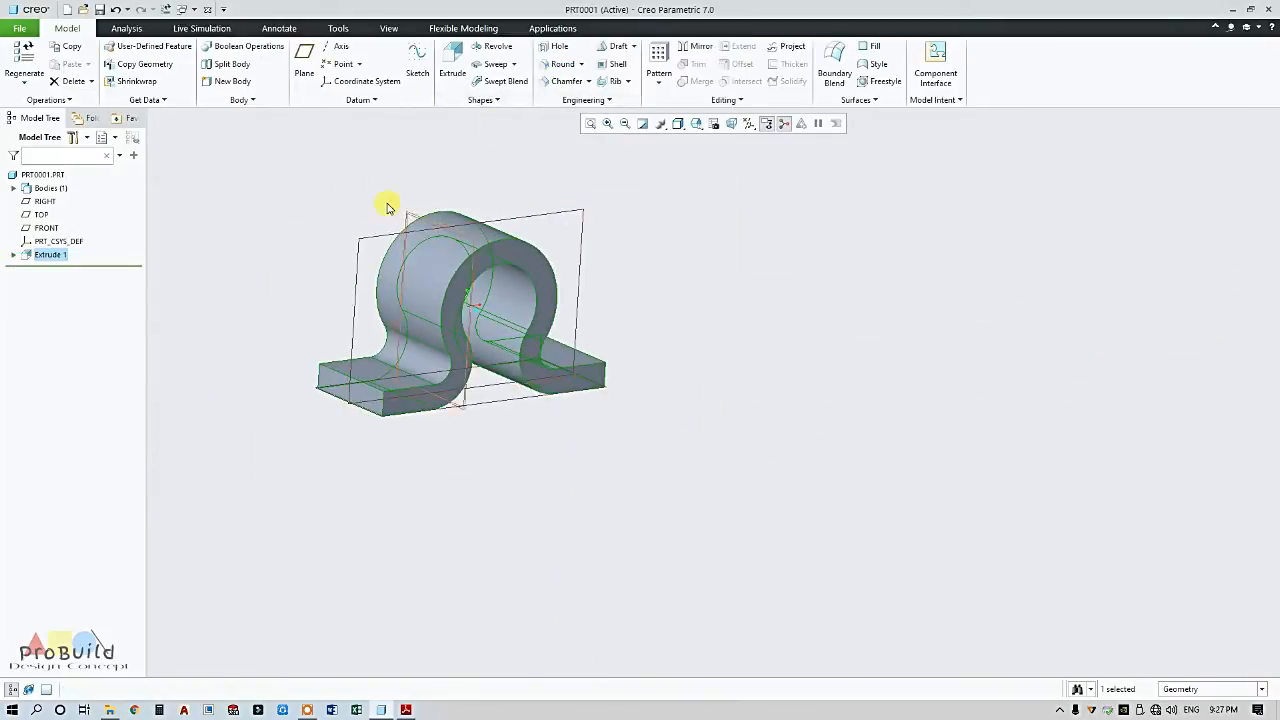
scroll(329, 189, down, 3)
mouse_move(352, 212)
middle_down()
mouse_move(400, 252)
mouse_move(248, 168)
mouse_move(243, 317)
mouse_move(249, 194)
mouse_move(240, 241)
middle_up()
click(405, 710)
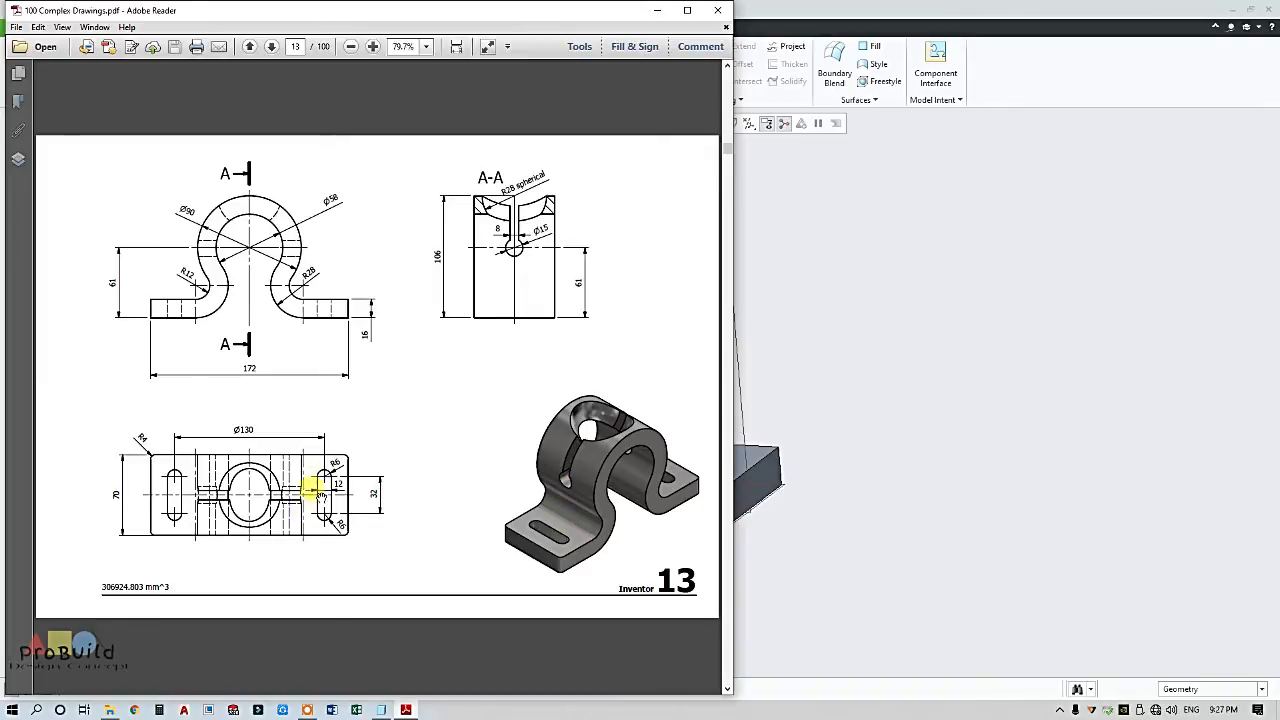
click(820, 500)
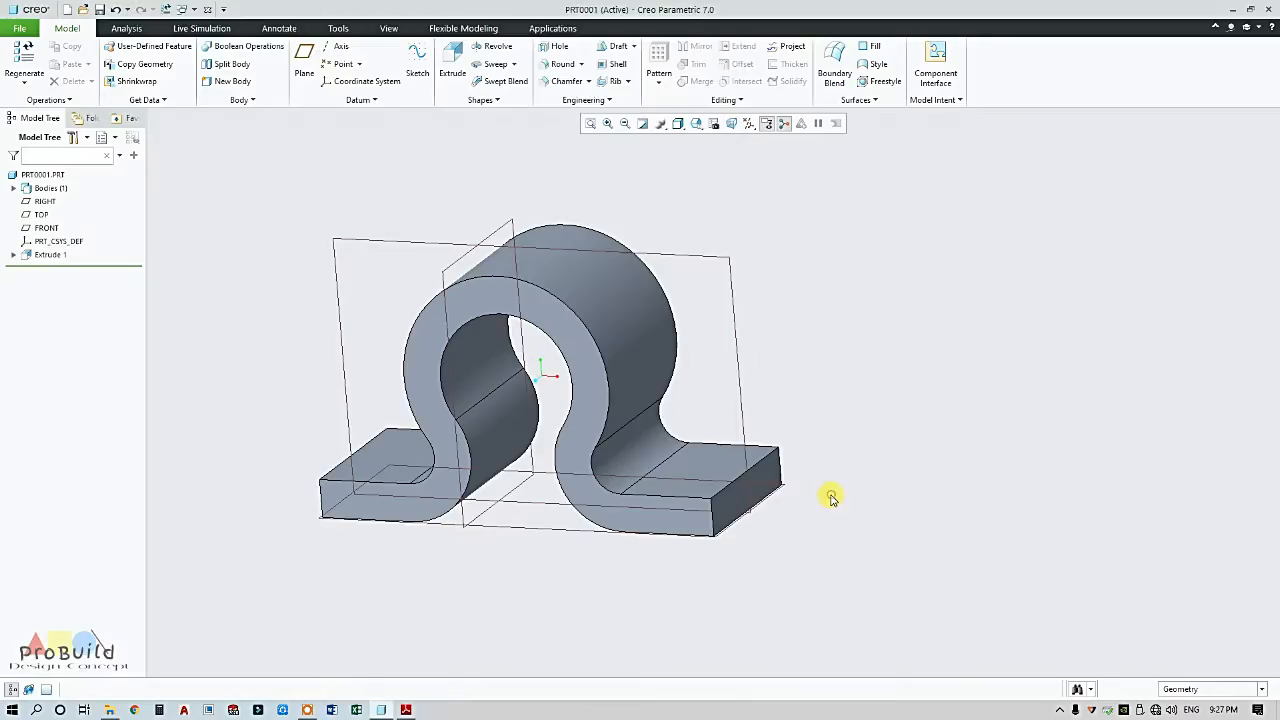
mouse_move(828, 494)
middle_down()
mouse_move(800, 509)
mouse_move(814, 500)
middle_up()
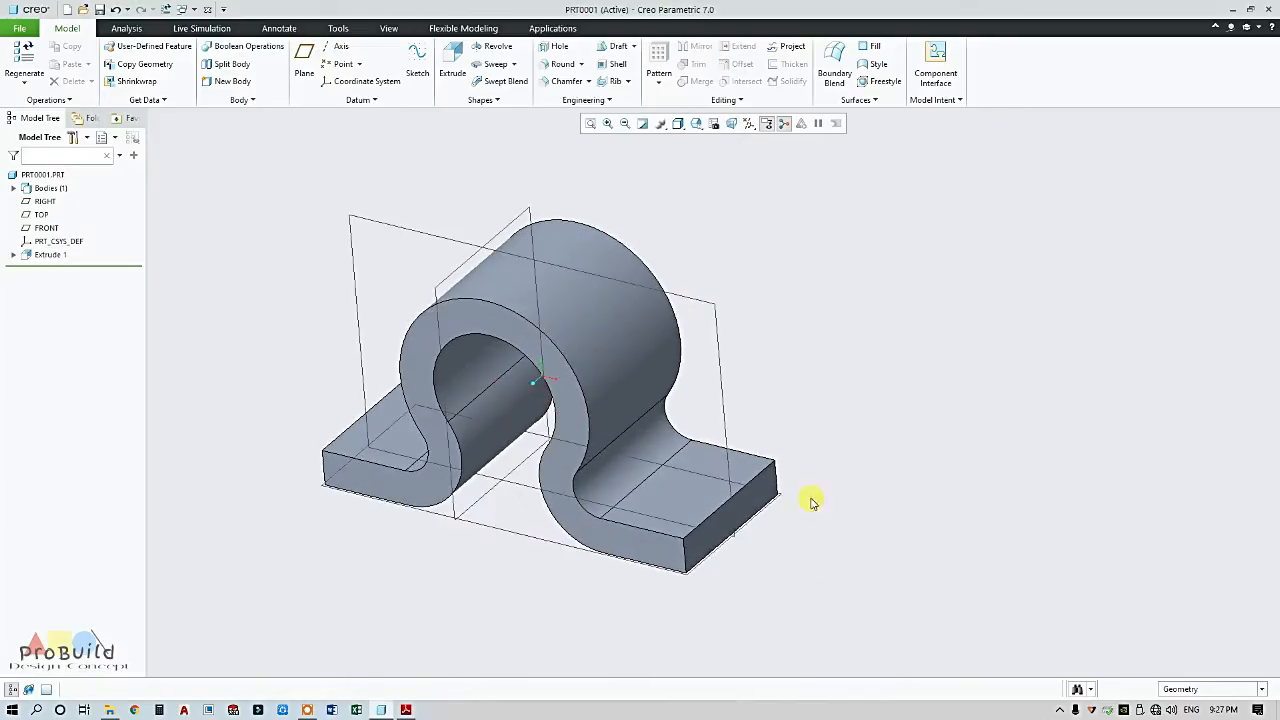
click(702, 515)
click(452, 62)
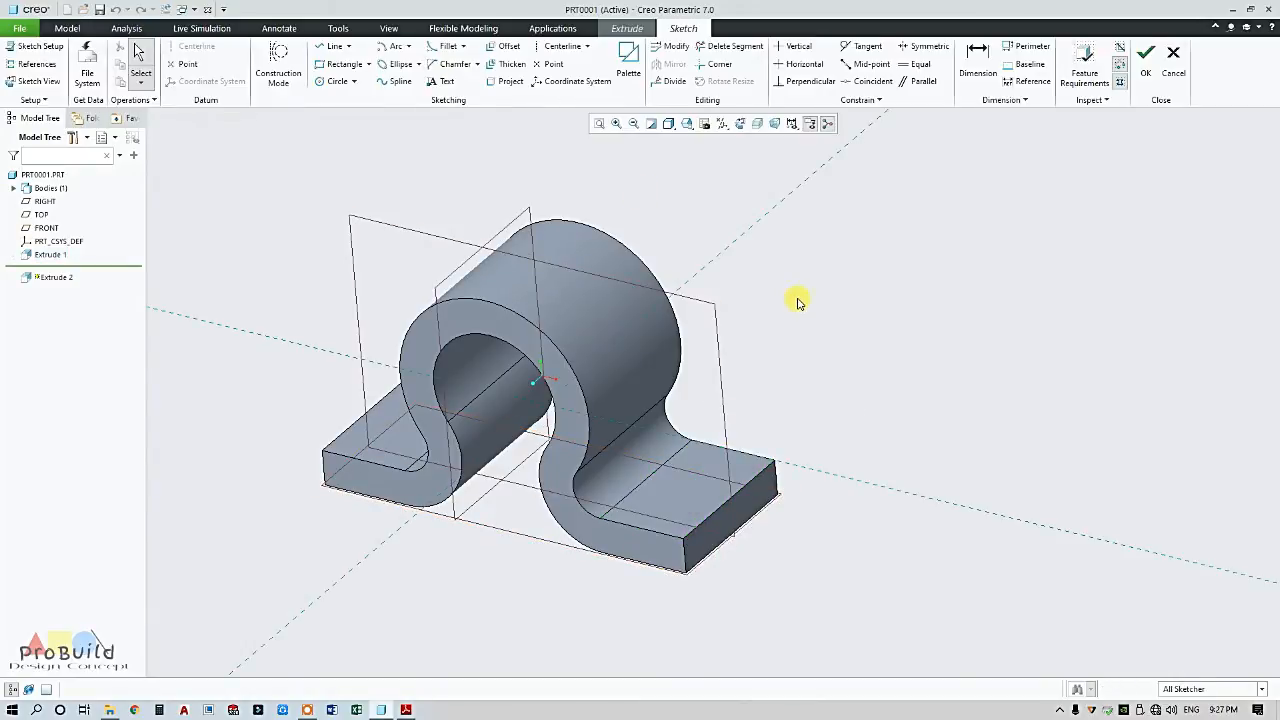
click(752, 128)
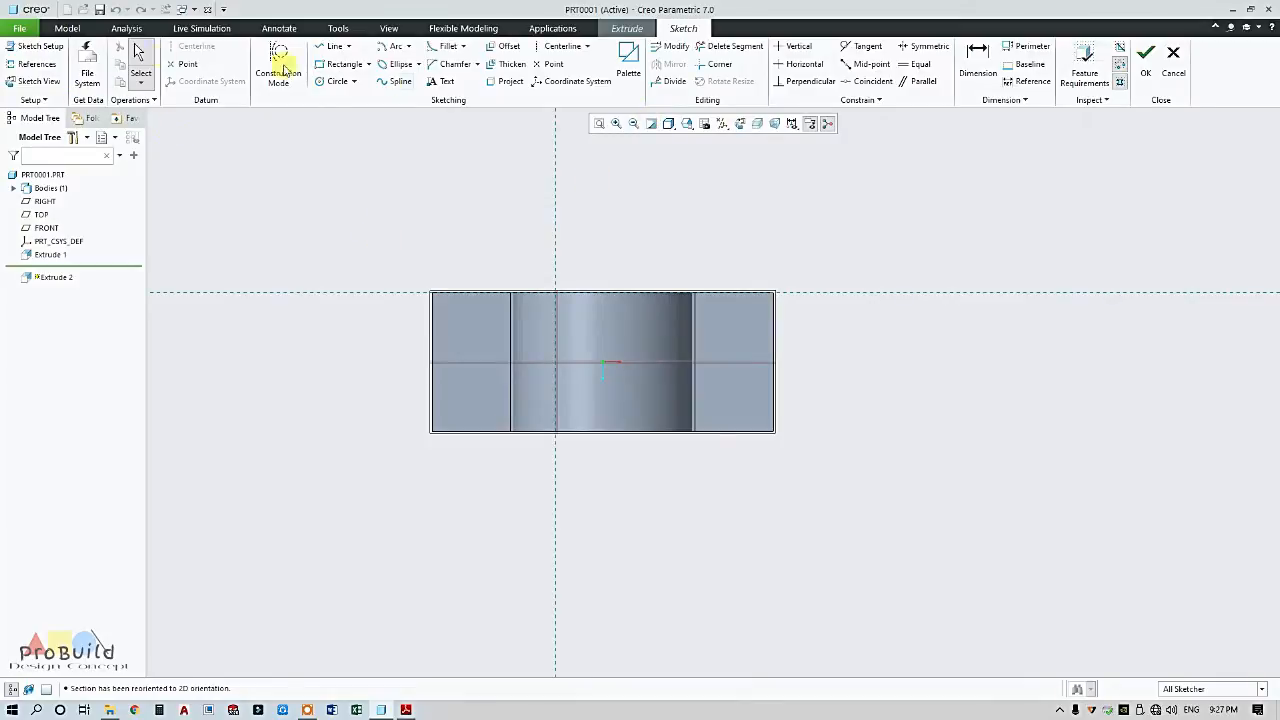
- Switch the model display to Hidden Line and add the FRONT datum plane as a sketch reference
click(668, 123)
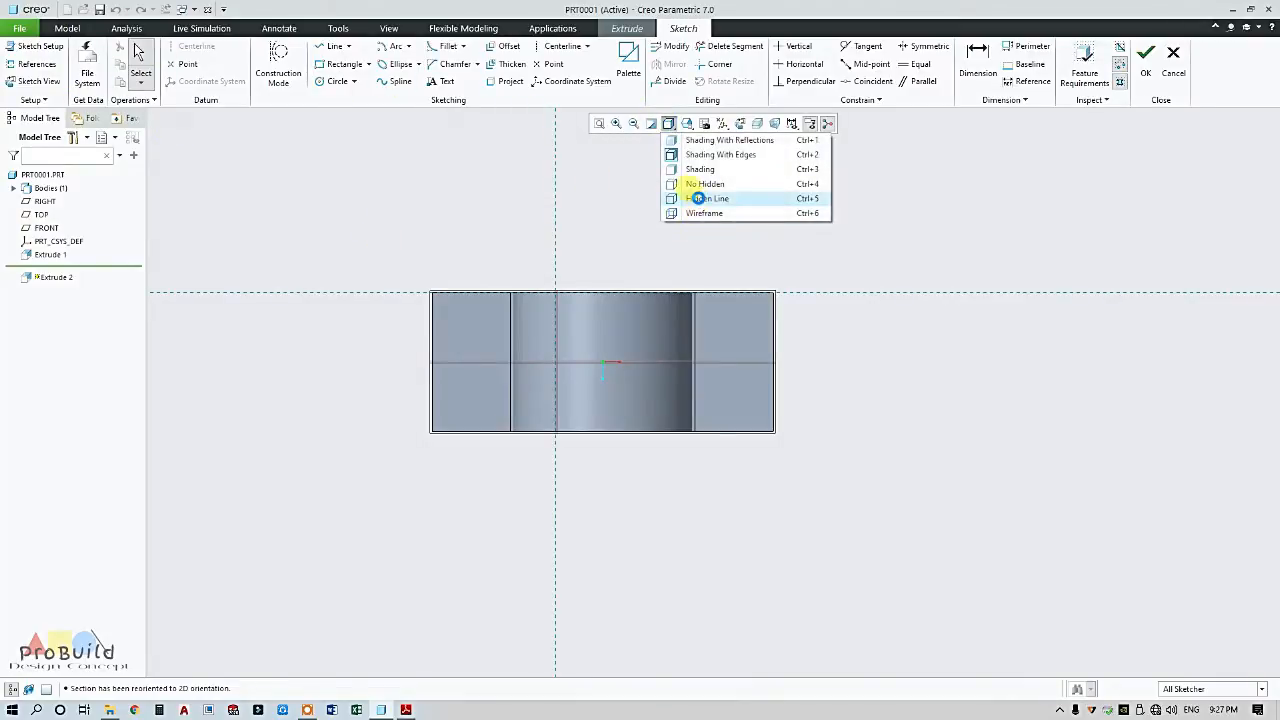
click(689, 197)
click(36, 64)
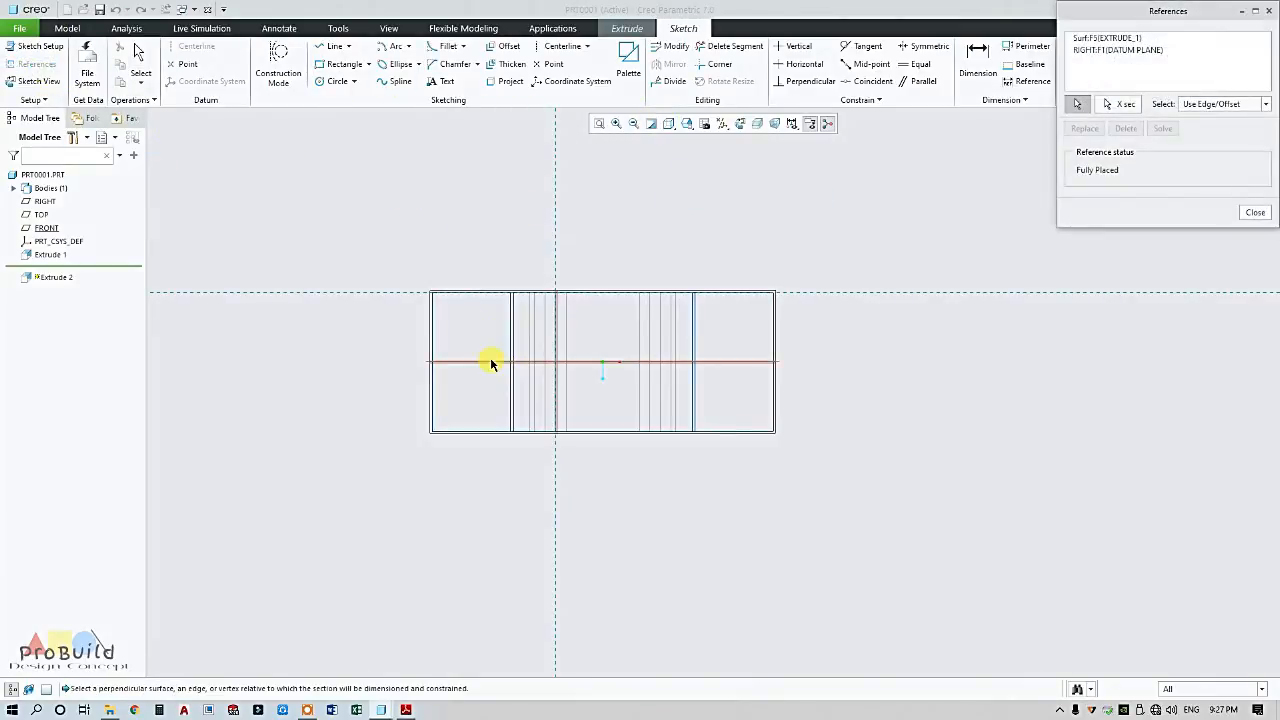
click(490, 361)
scroll(683, 523, down, 1)
scroll(708, 503, up, 2)
scroll(786, 423, down, 3)
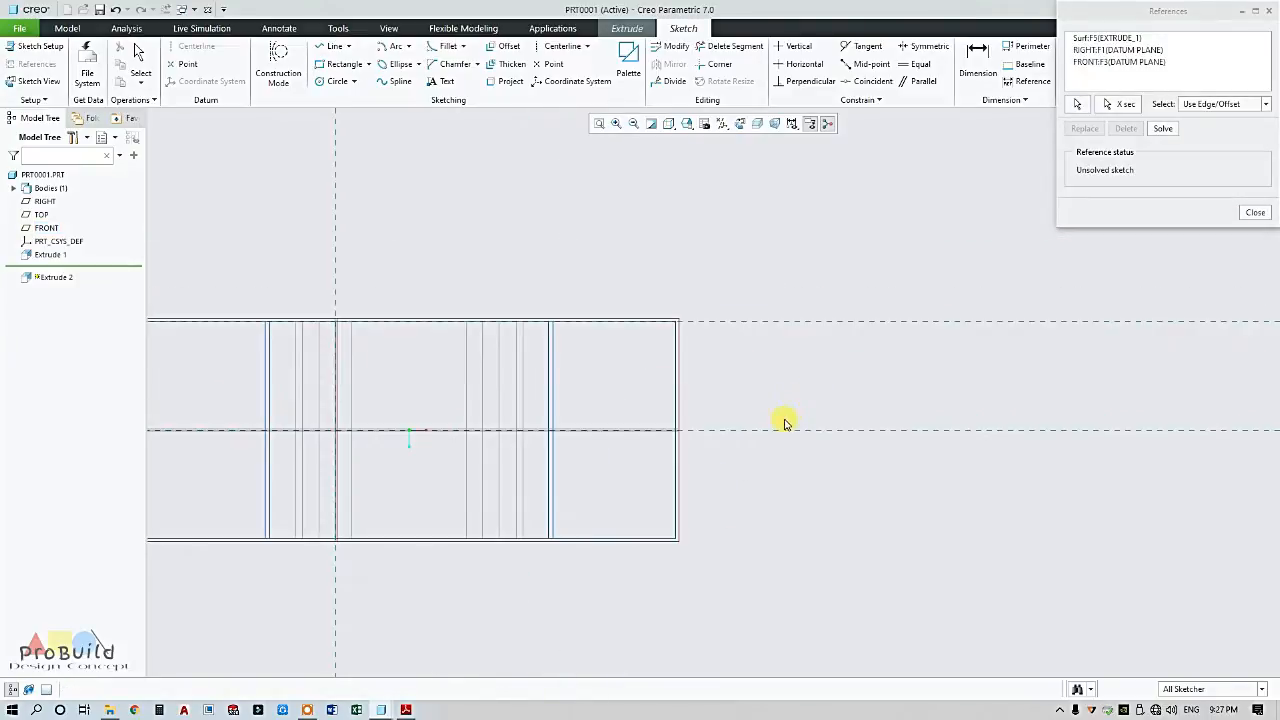
middle_click(785, 423)
- Check the slot dimensions in the reference drawing and sketch two equal, vertically aligned circles of about 14 mm diameter on the right foot
click(405, 709)
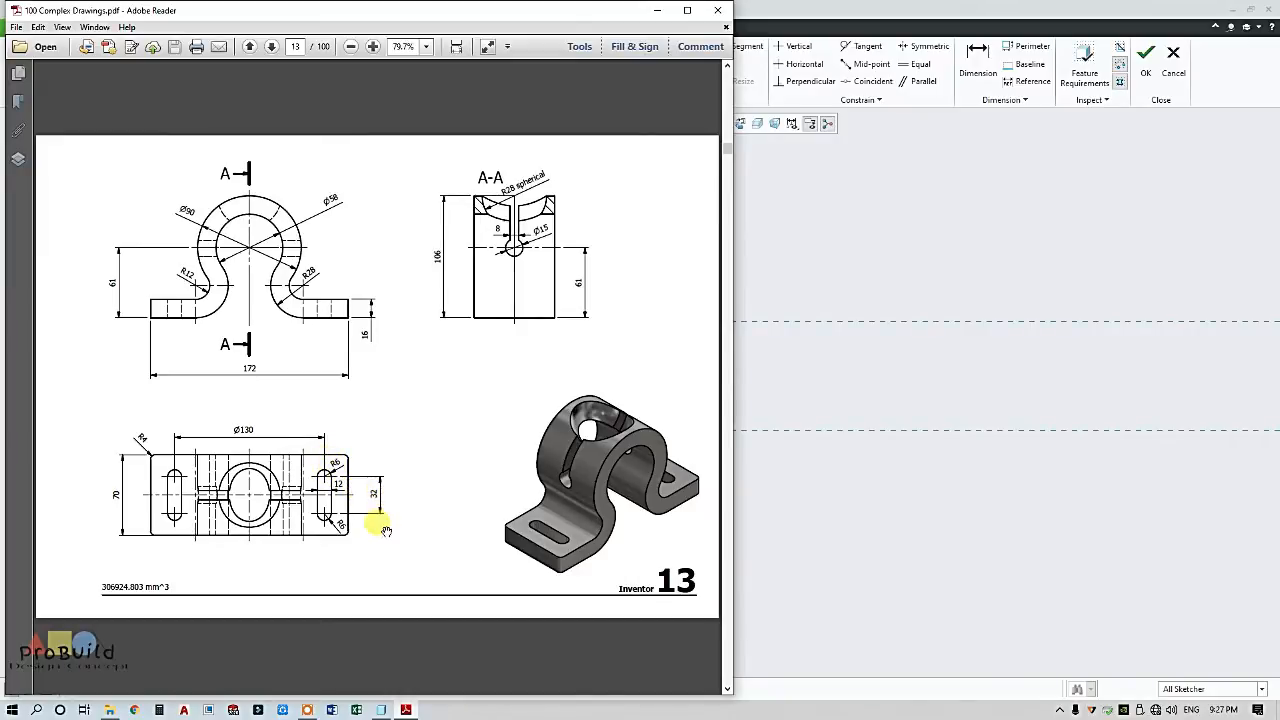
click(823, 485)
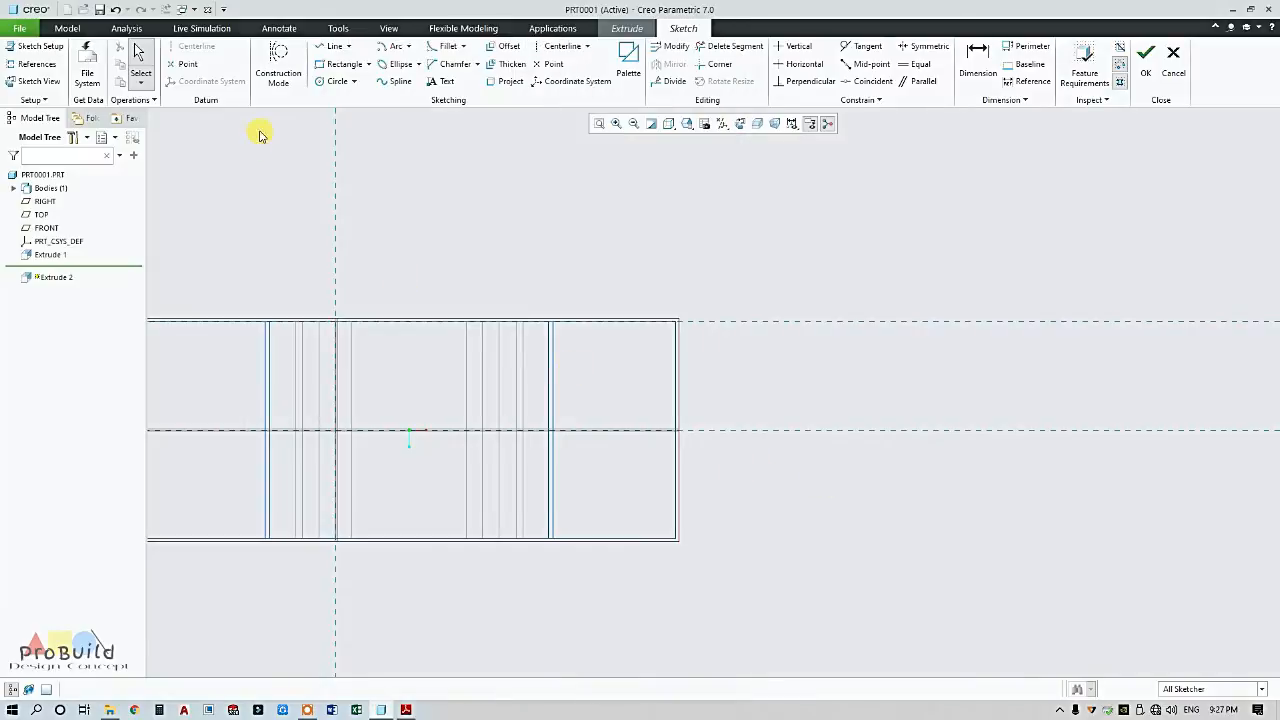
click(333, 81)
scroll(659, 414, down, 2)
click(581, 339)
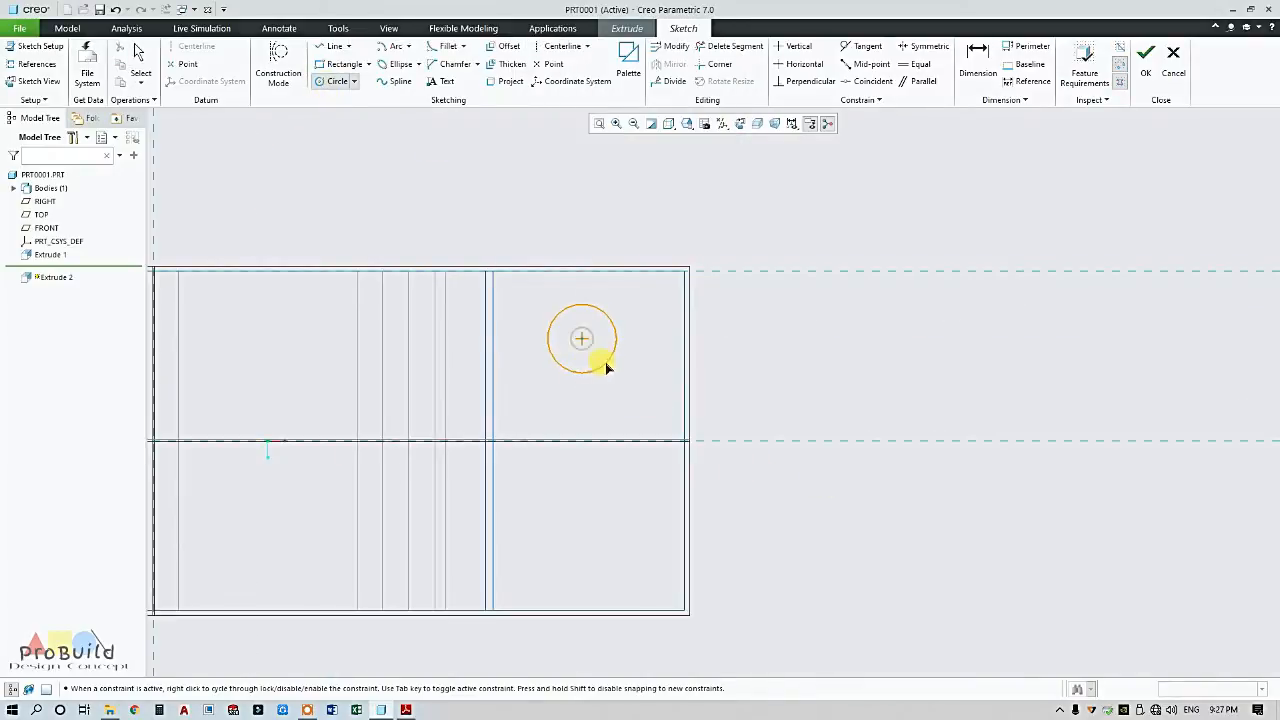
click(605, 362)
click(581, 543)
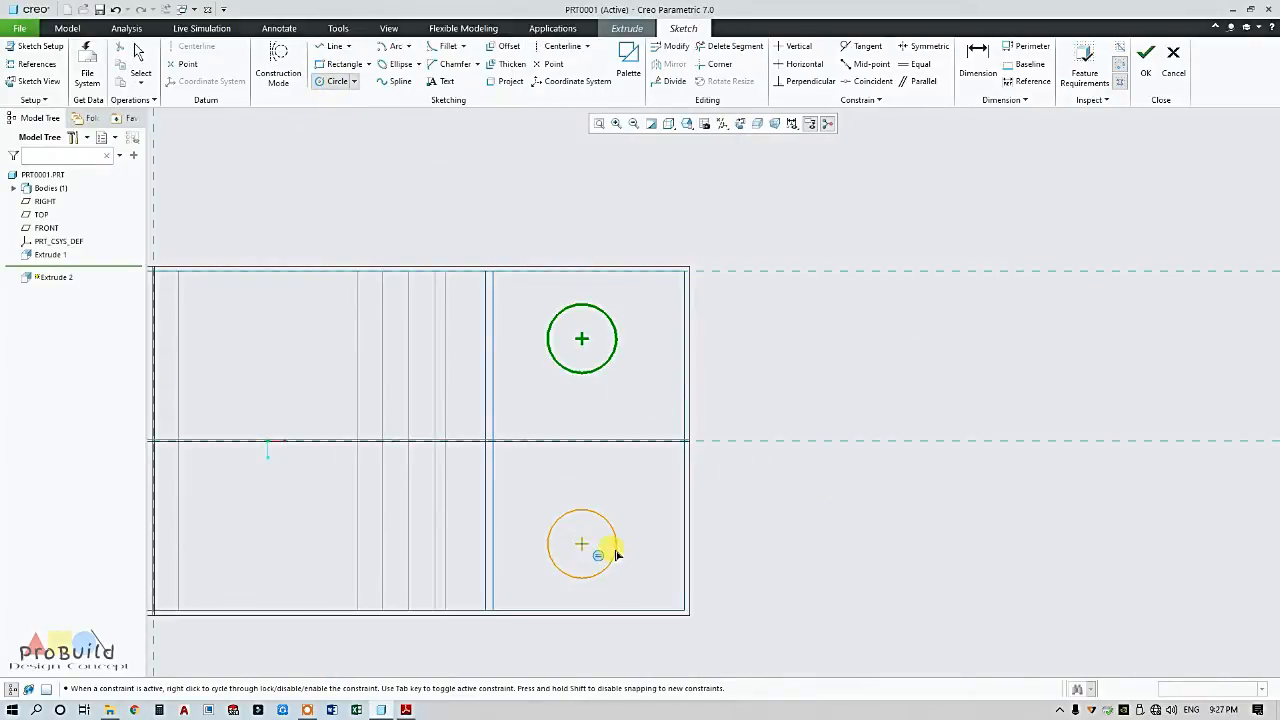
click(616, 548)
middle_click(625, 527)
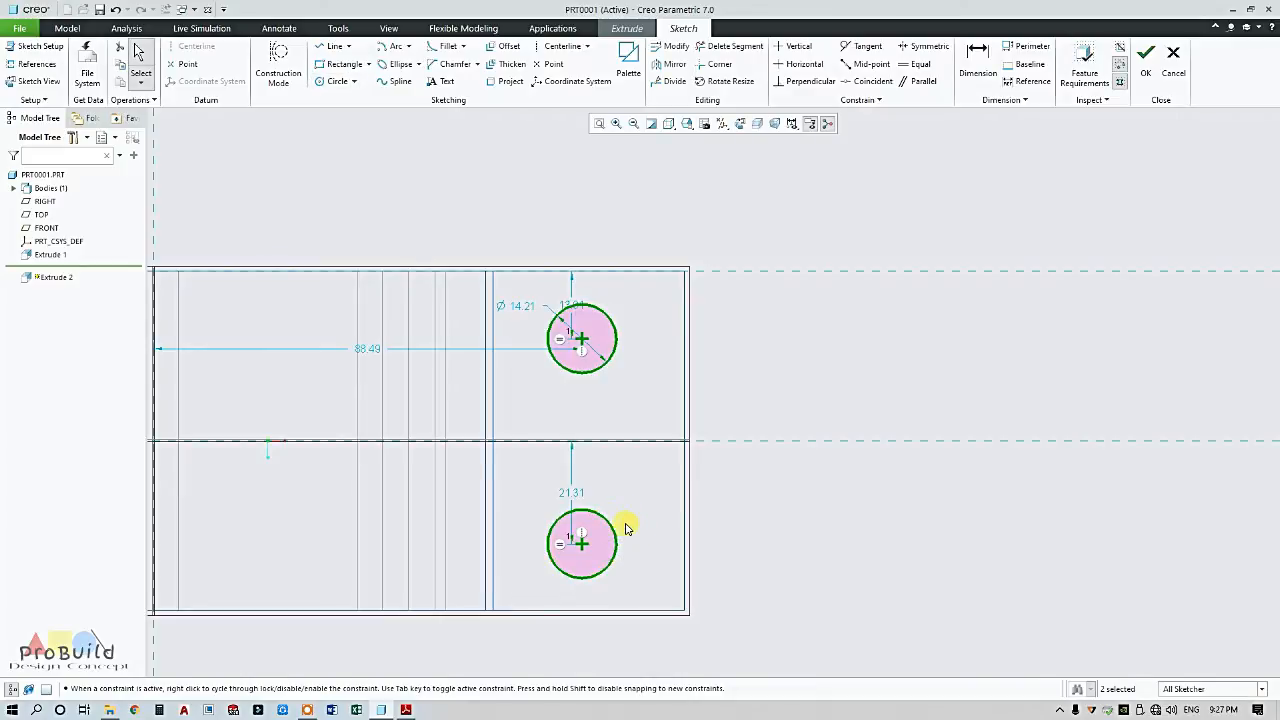
- Set the circles' diameter to 12 mm and dimension their centre-to-centre distance as 32 mm
double_click(524, 309)
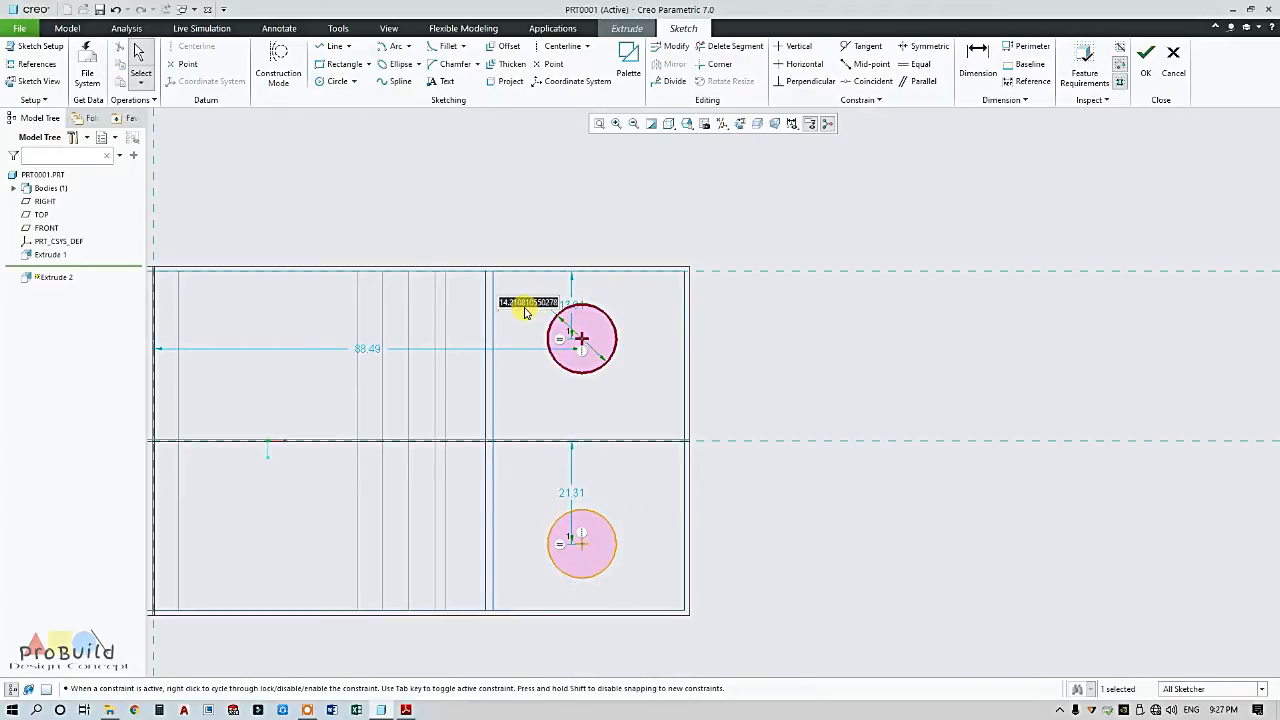
text(12)
key(Return)
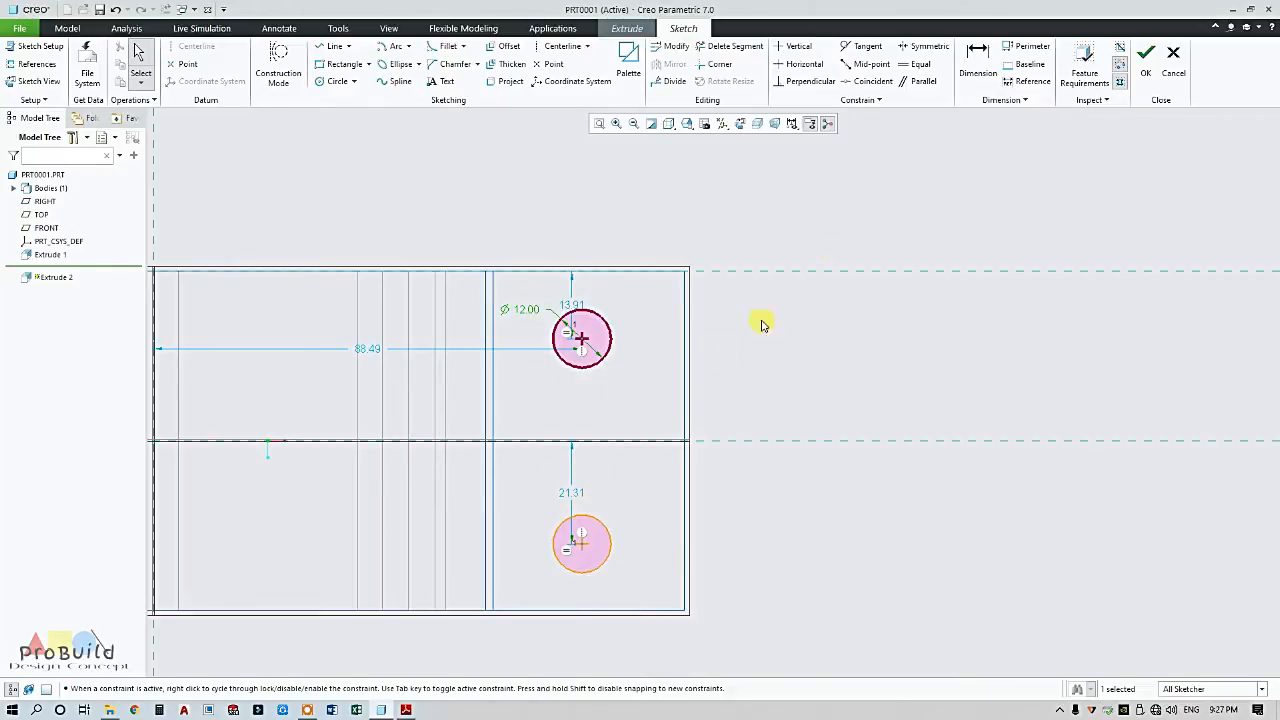
click(977, 62)
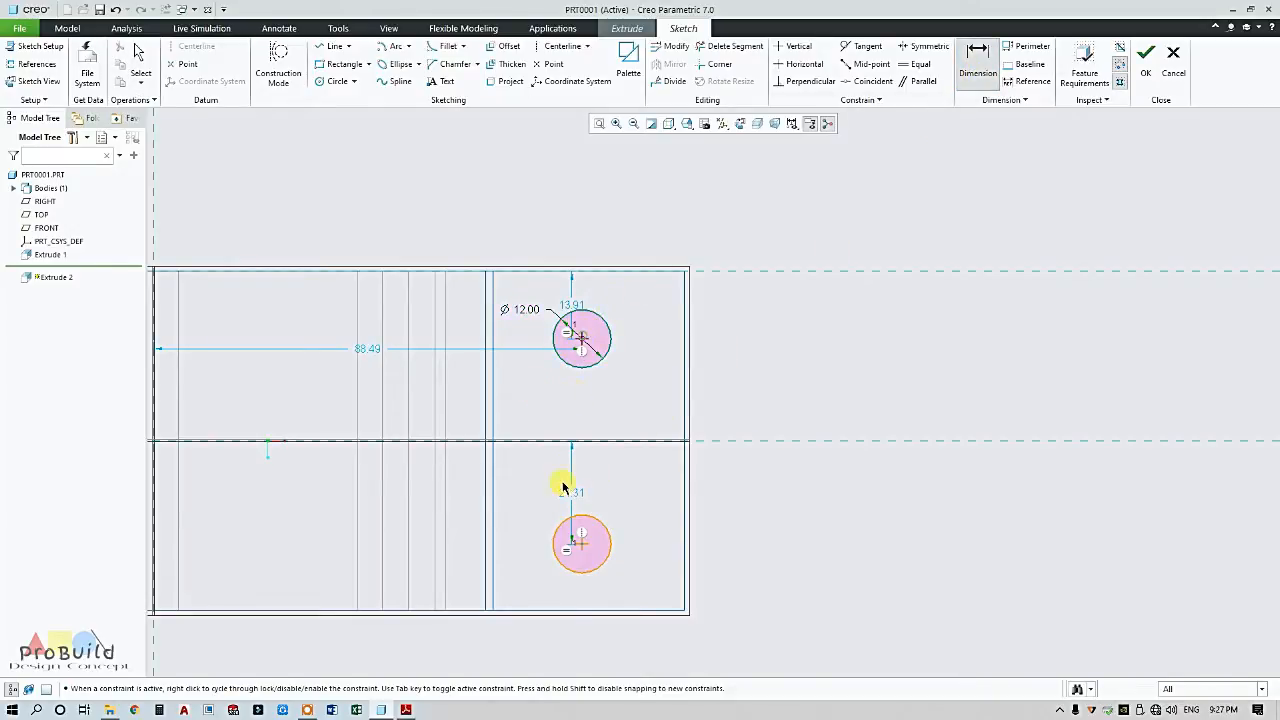
middle_click(735, 424)
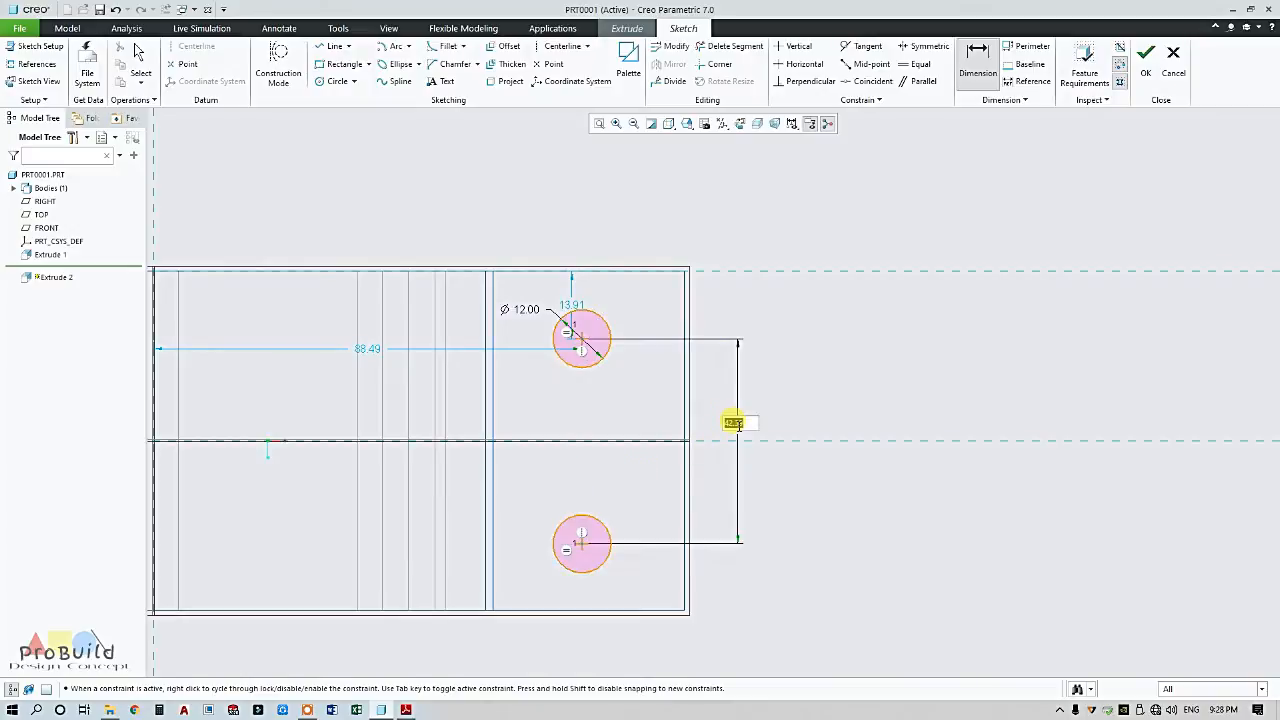
text(32)
key(Return)
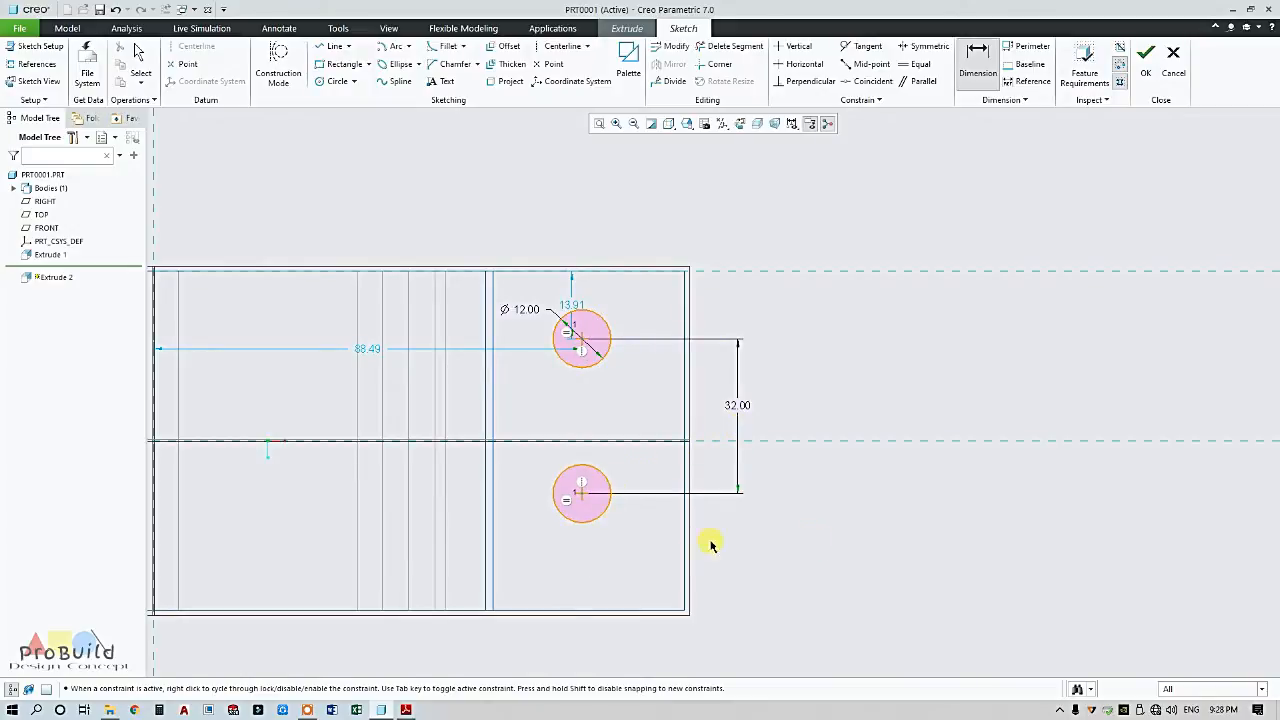
- Add a horizontal centerline along the FRONT plane reference and make the two circle centres symmetric about it
click(549, 44)
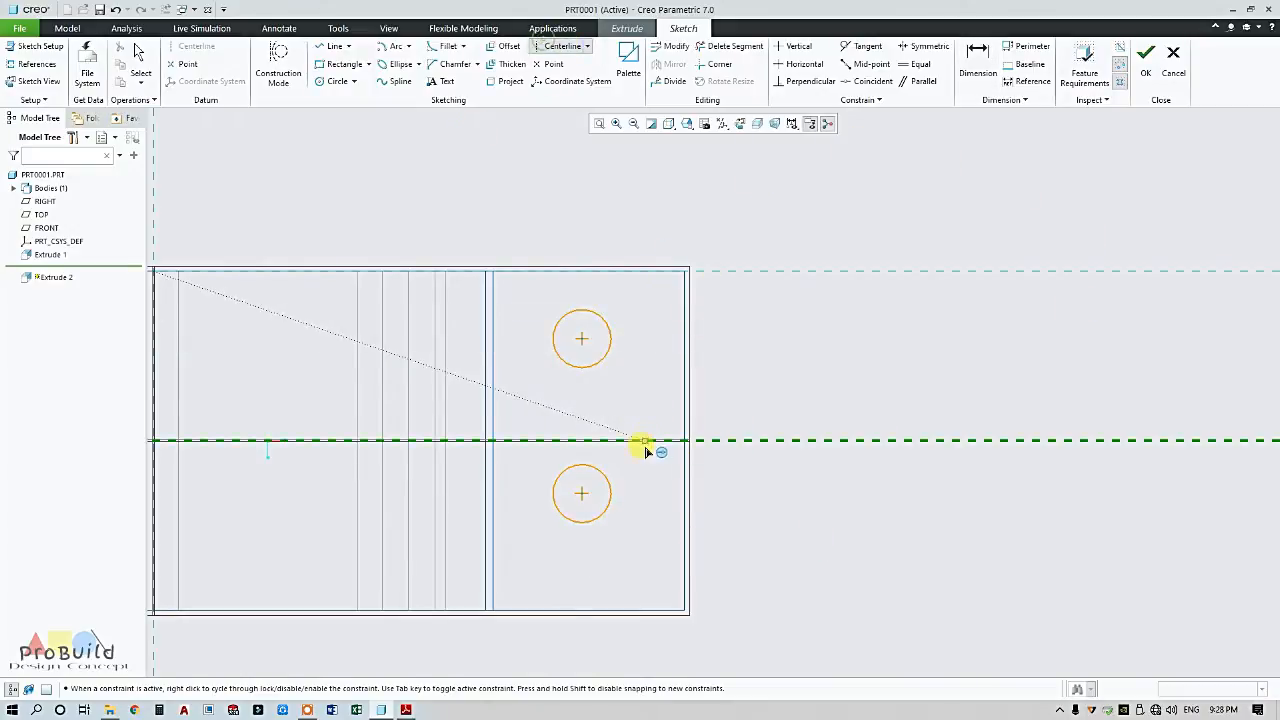
click(644, 442)
click(787, 441)
middle_click(787, 420)
scroll(787, 420, down, 1)
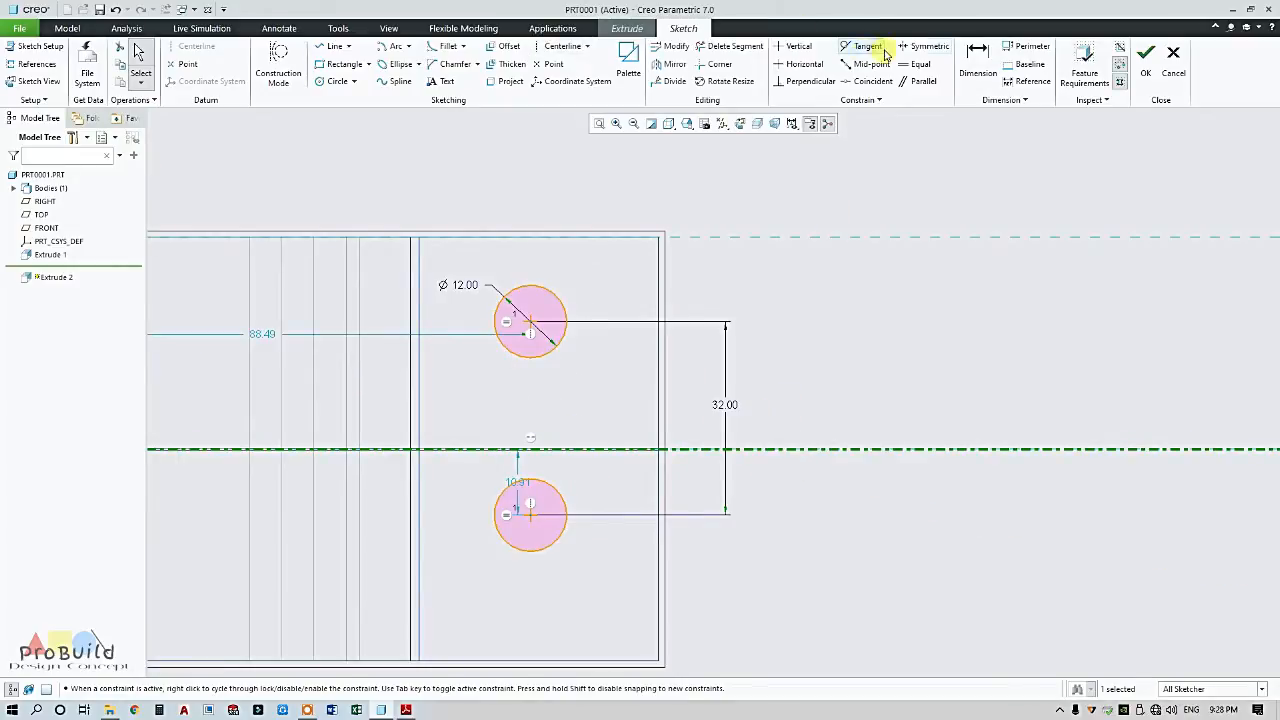
click(925, 46)
click(530, 320)
click(530, 513)
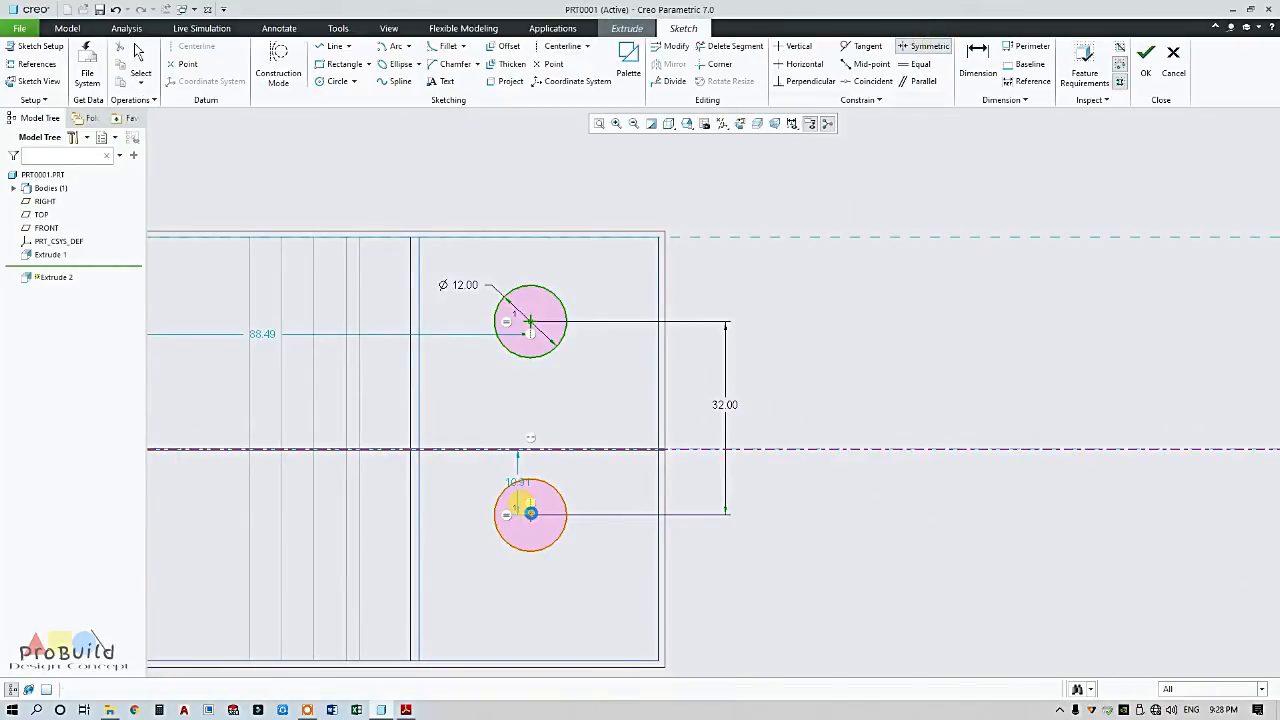
click(593, 446)
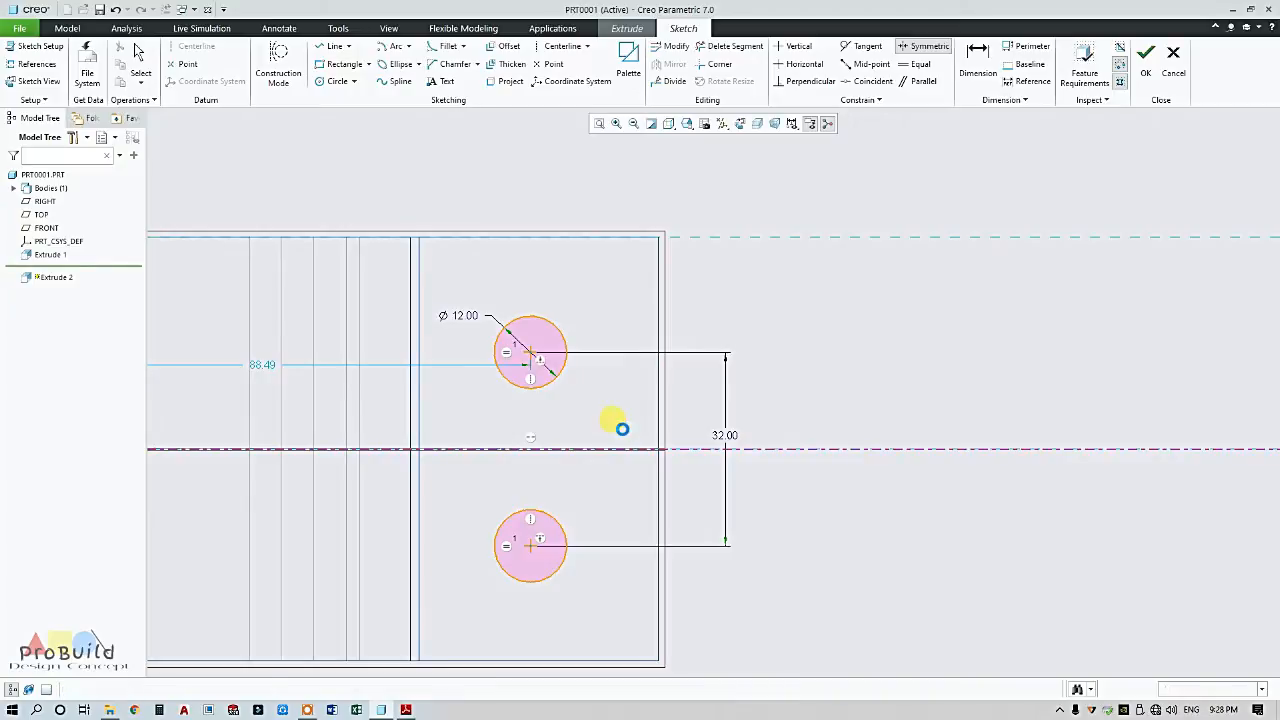
middle_click(620, 430)
scroll(572, 448, up, 1)
scroll(572, 448, up, 1)
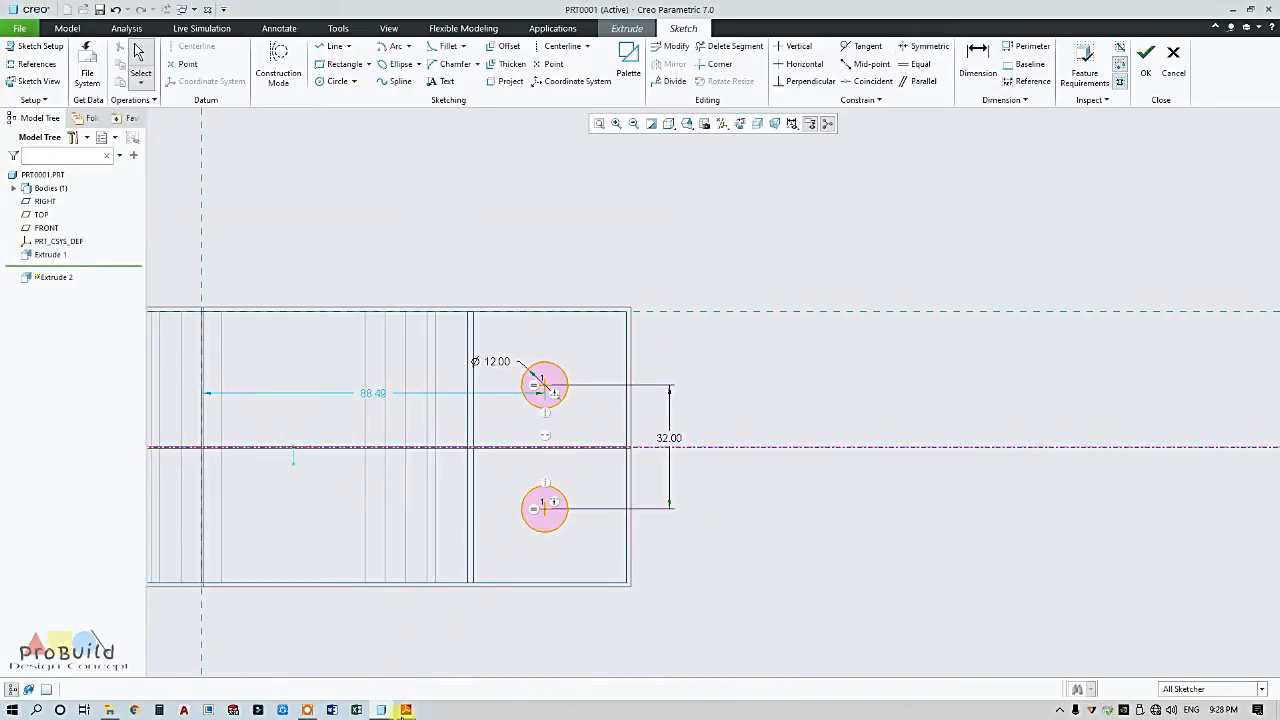
- Check the slot spacing in the drawing, try a horizontal distance of 130/2 mm from the vertical reference to the circles, and undo it
click(404, 710)
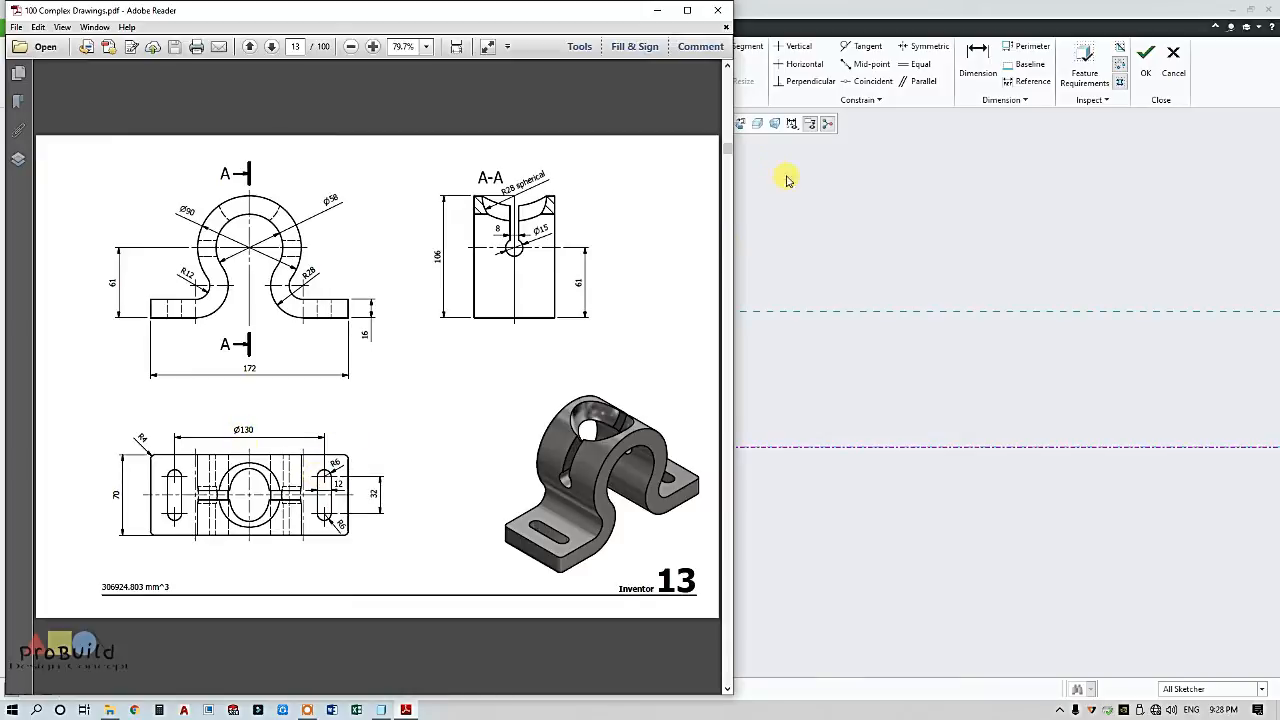
click(657, 10)
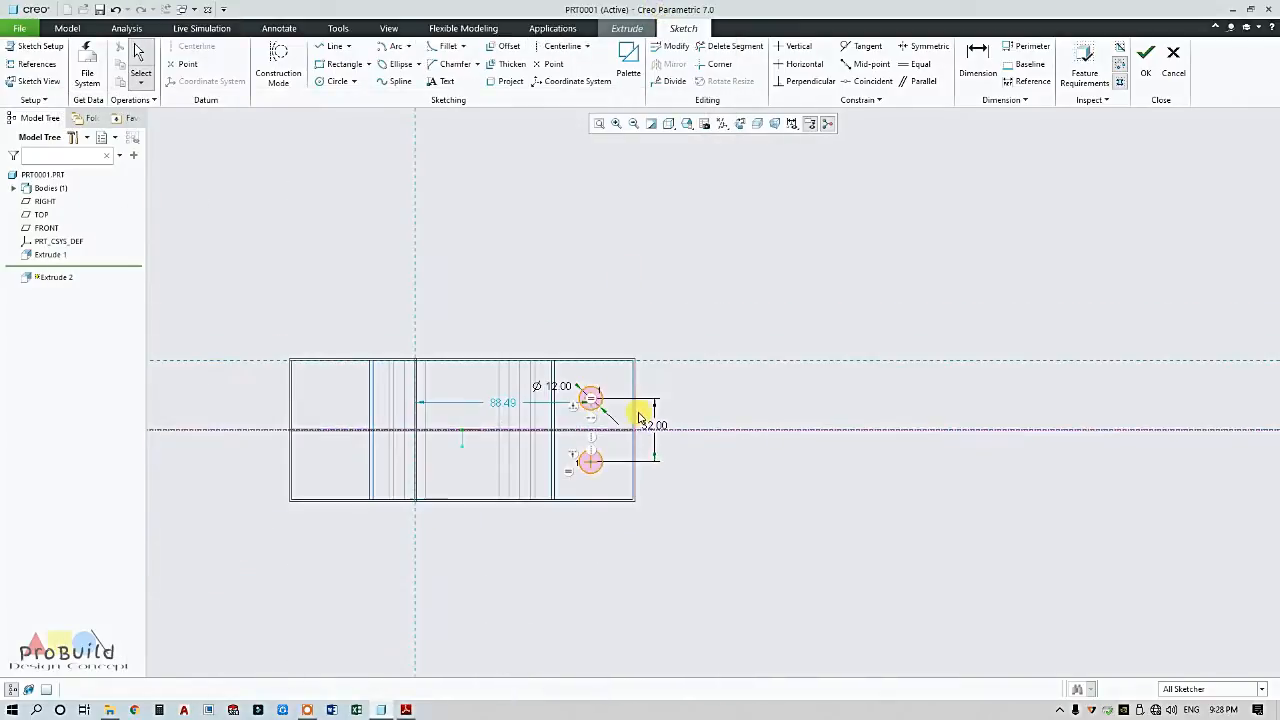
scroll(486, 414, up, 3)
drag(517, 403, 529, 268)
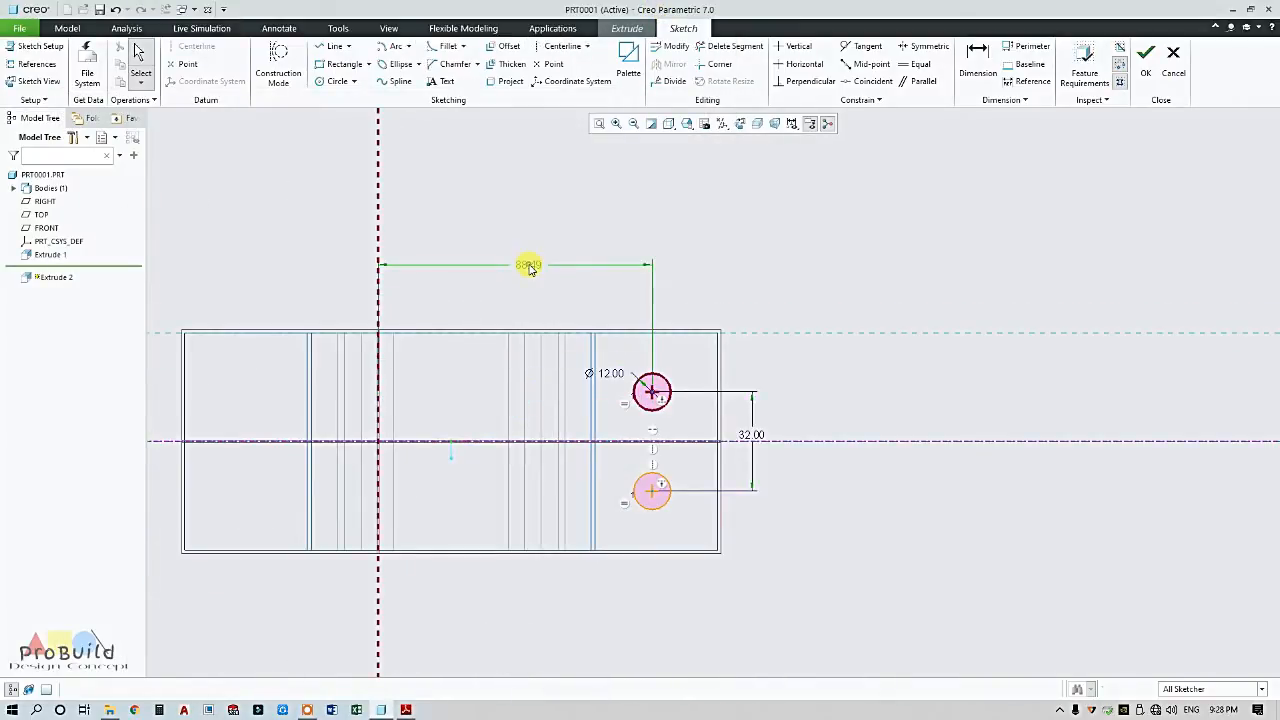
double_click(529, 266)
text(130)
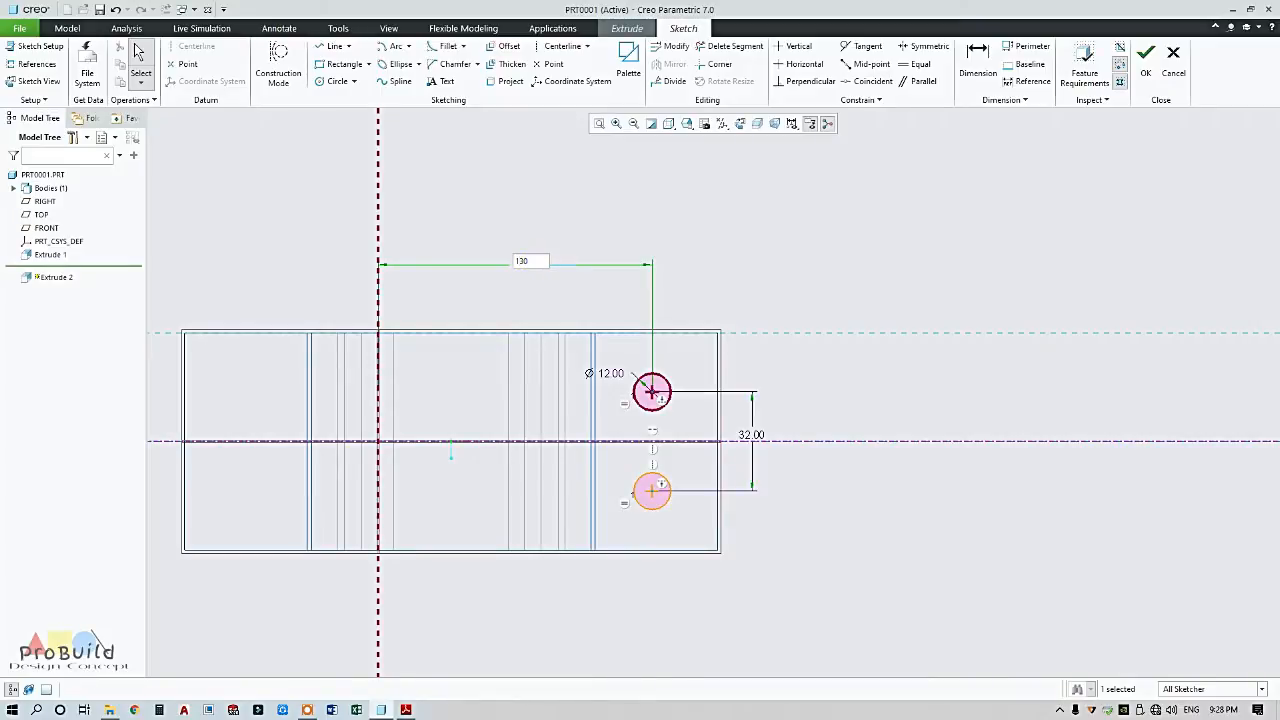
text(/2)
key(Return)
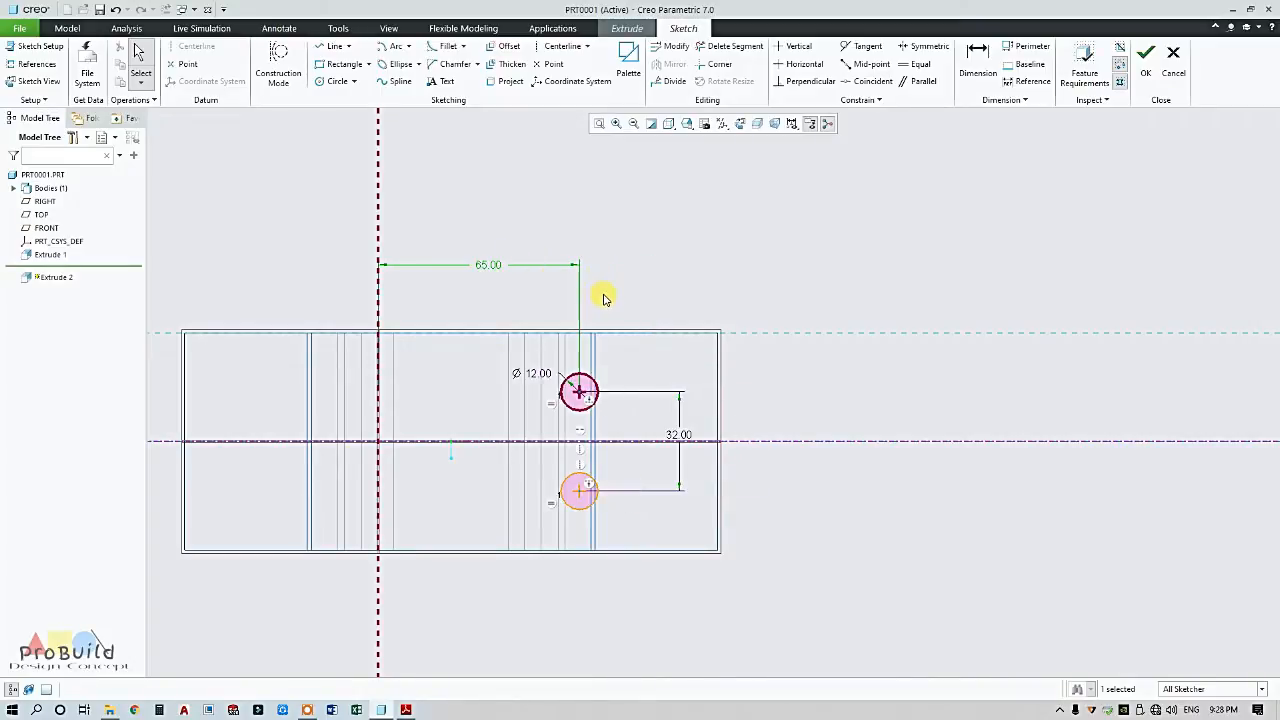
key(ctrl+z)
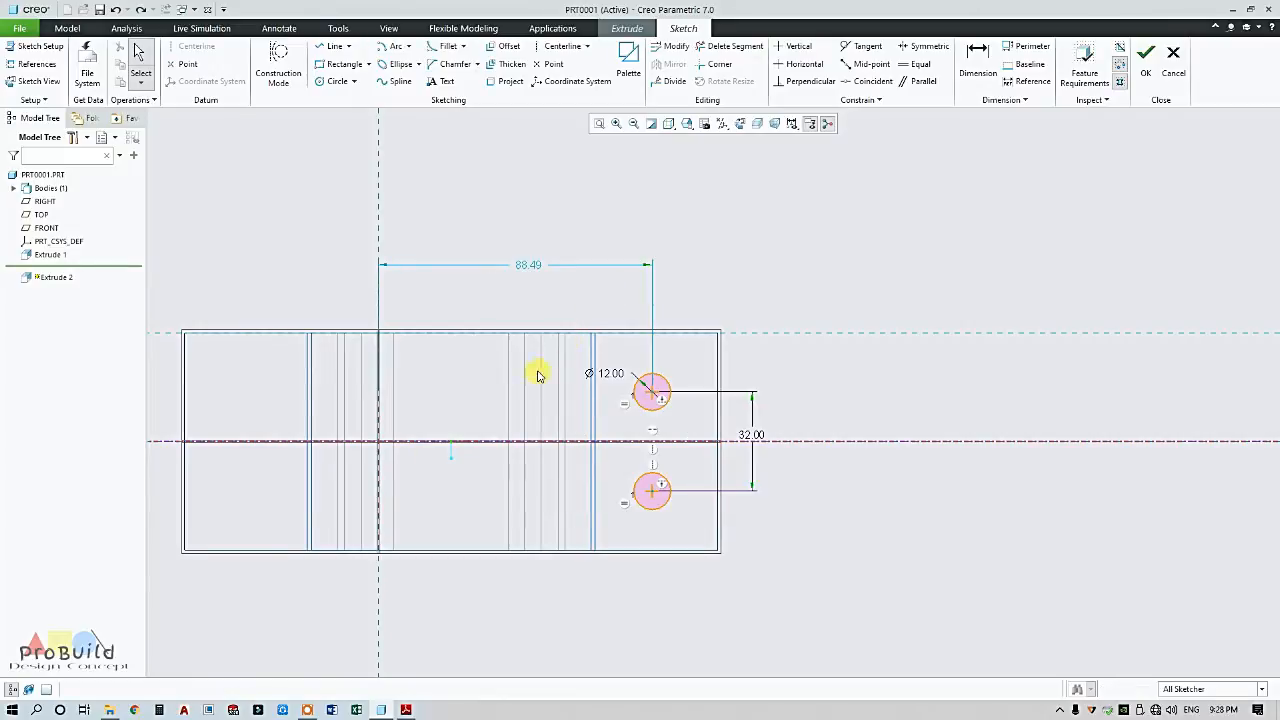
- Set the horizontal distance from the vertical reference to the circle centres to 130/2 mm
click(404, 711)
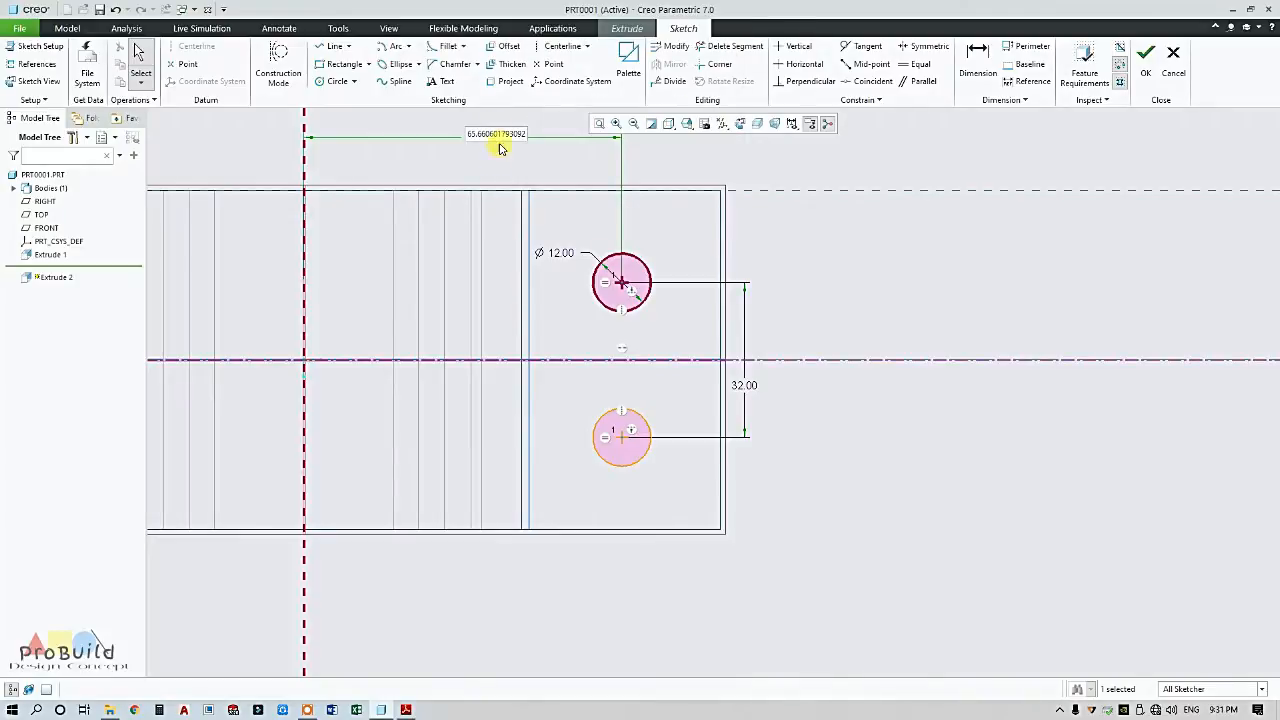
double_click(507, 134)
text(130/2)
key(Return)
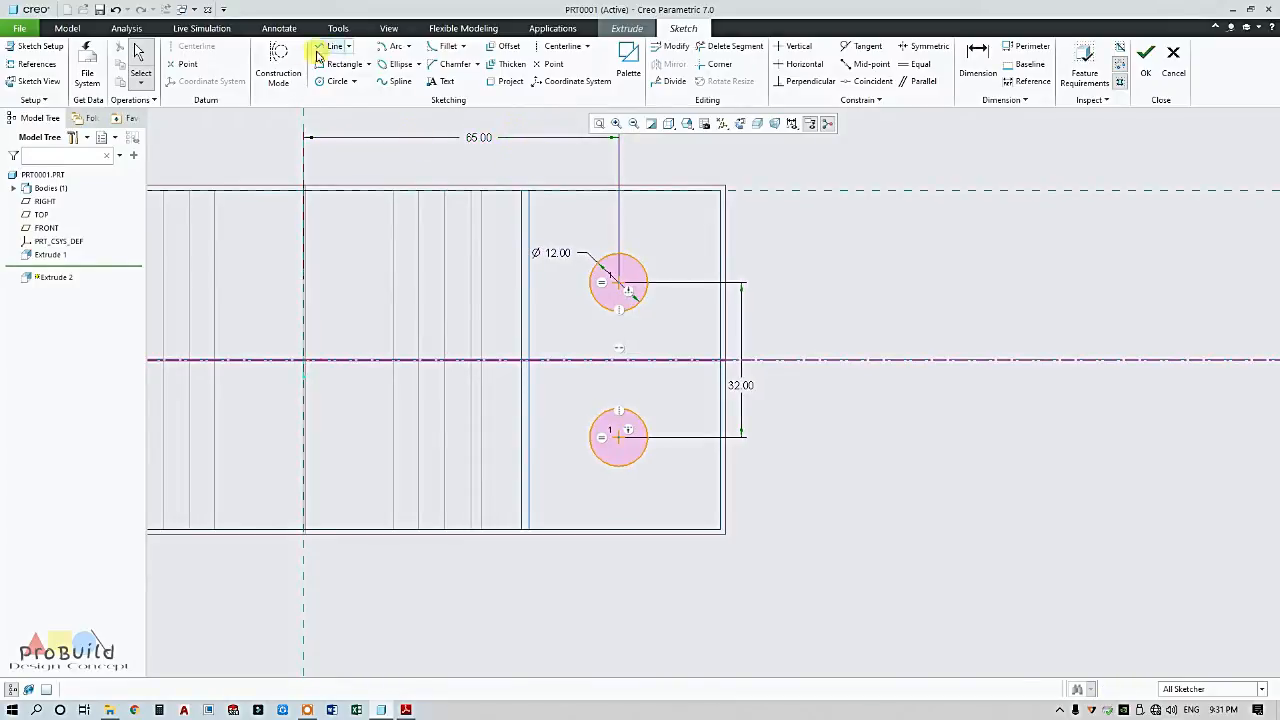
- Connect the two circles with a tangent line on each side to form the slot outline
click(348, 46)
click(351, 86)
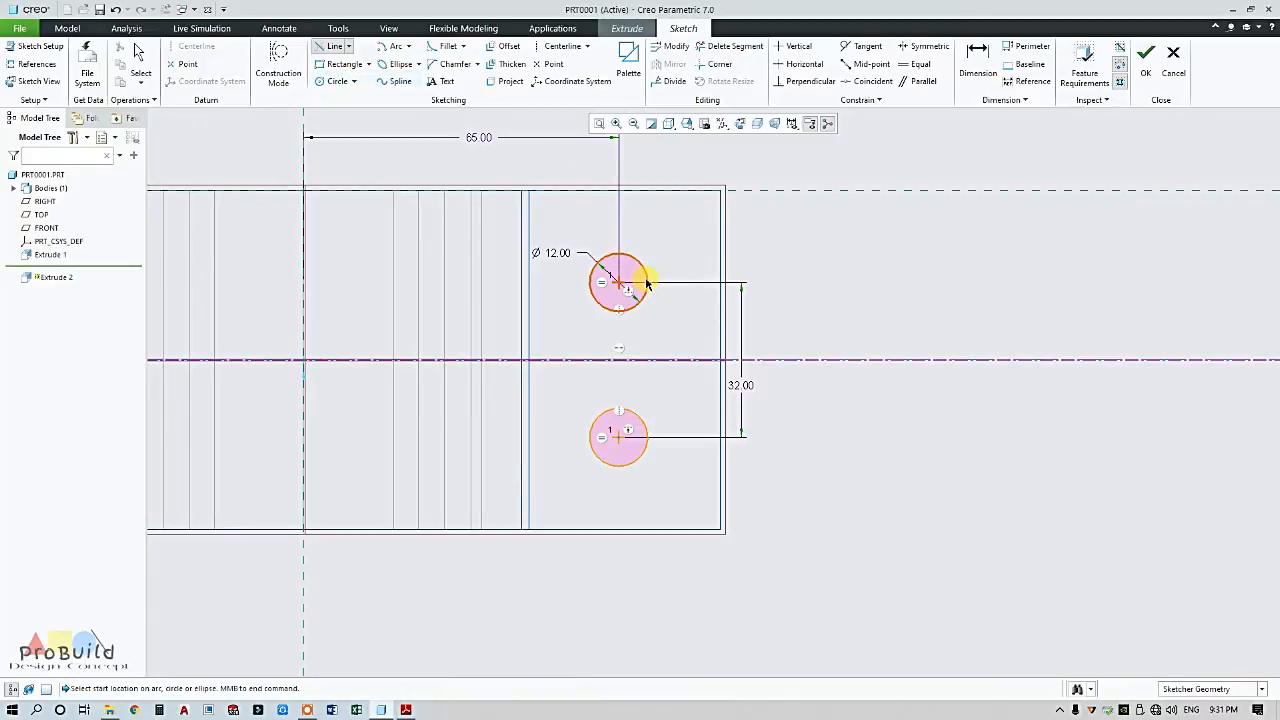
click(645, 281)
click(647, 447)
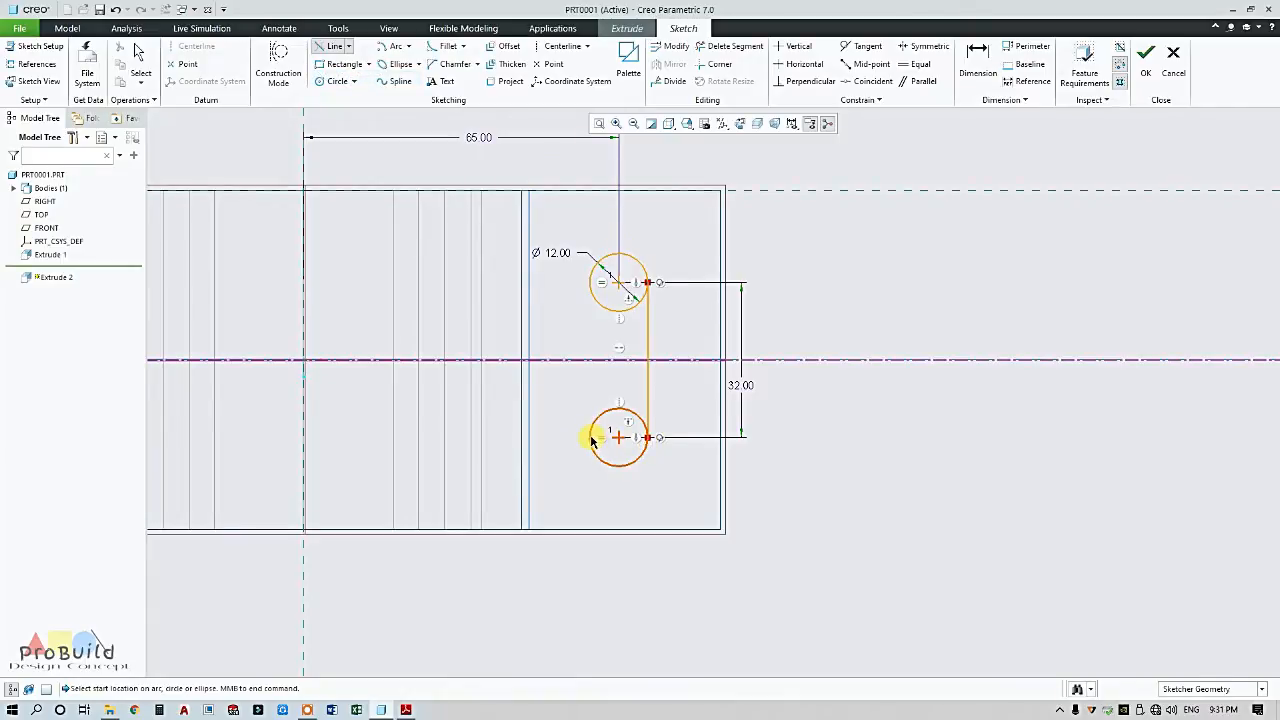
click(591, 436)
click(591, 297)
middle_click(586, 305)
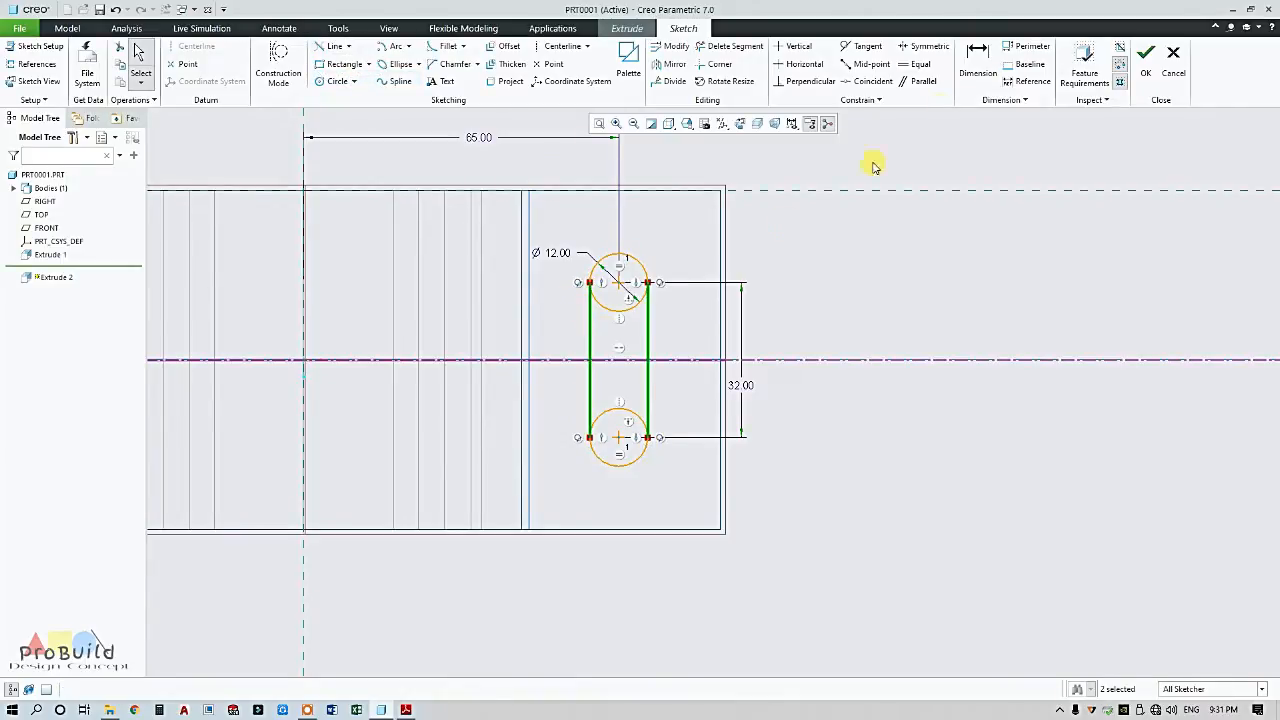
- Trim away the inner arcs of both circles to leave a closed slot profile
click(722, 47)
click(613, 311)
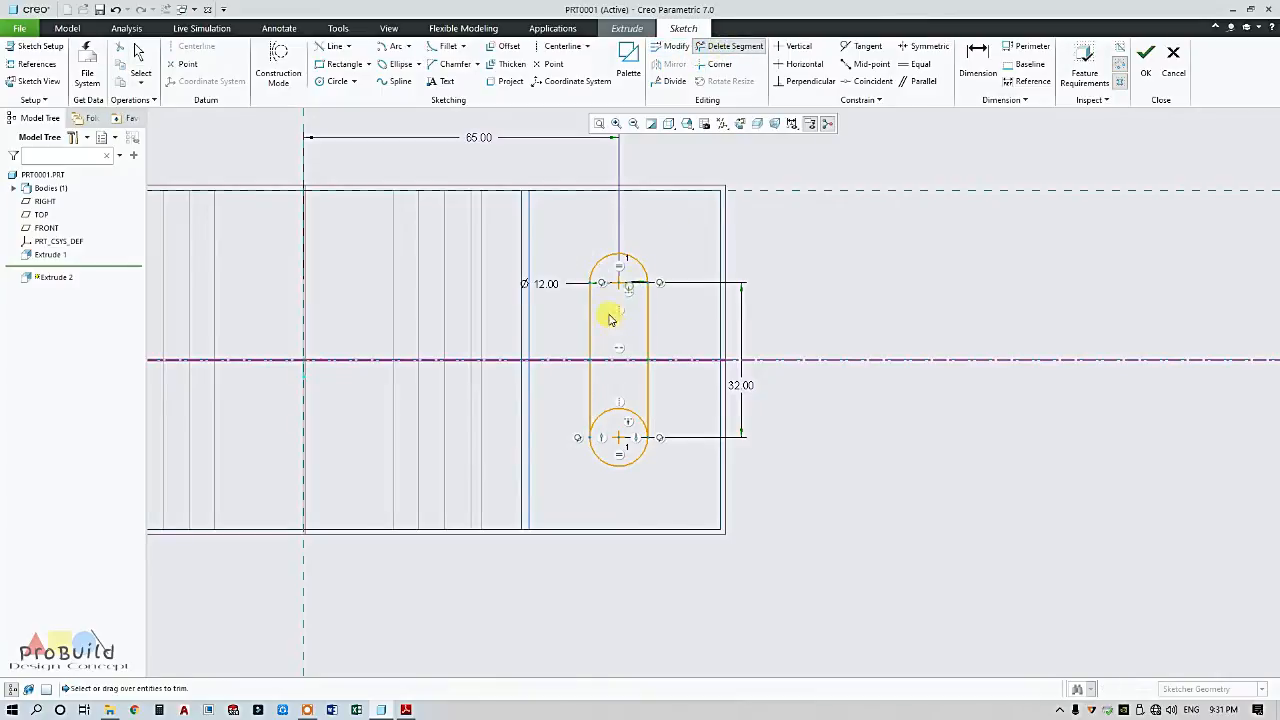
click(621, 409)
middle_click(686, 411)
scroll(689, 408, up, 3)
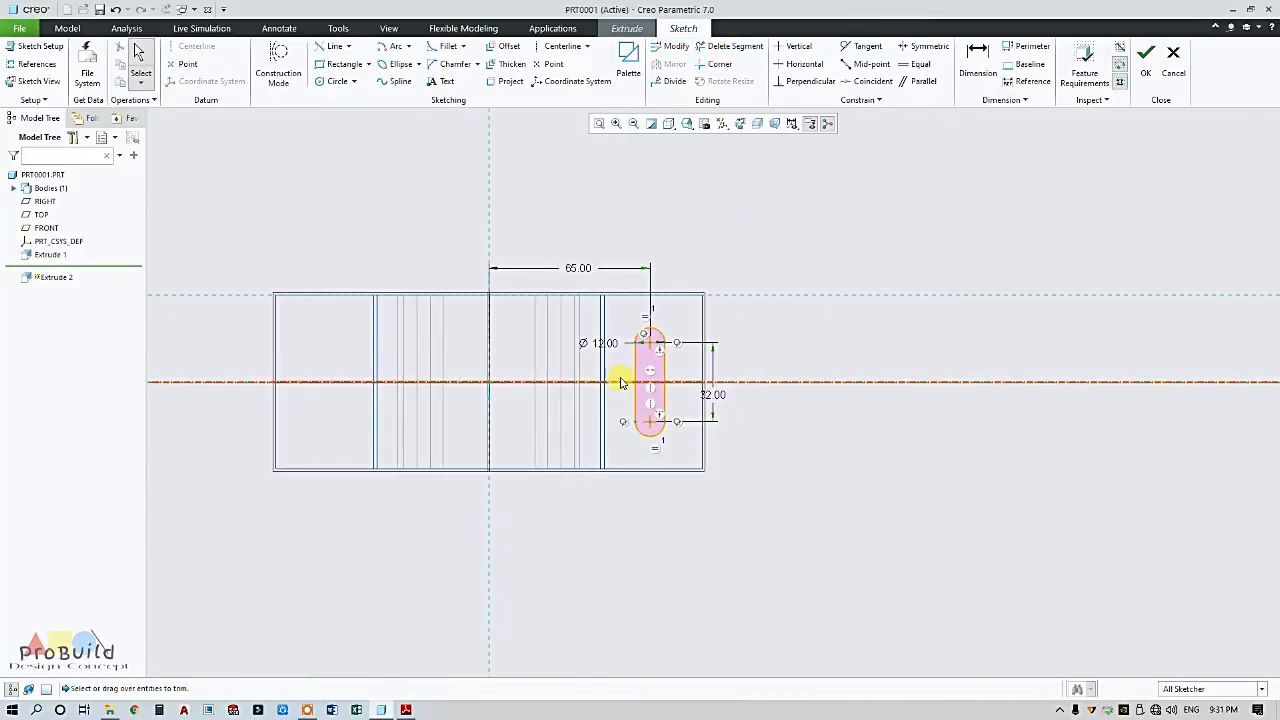
scroll(611, 378, down, 2)
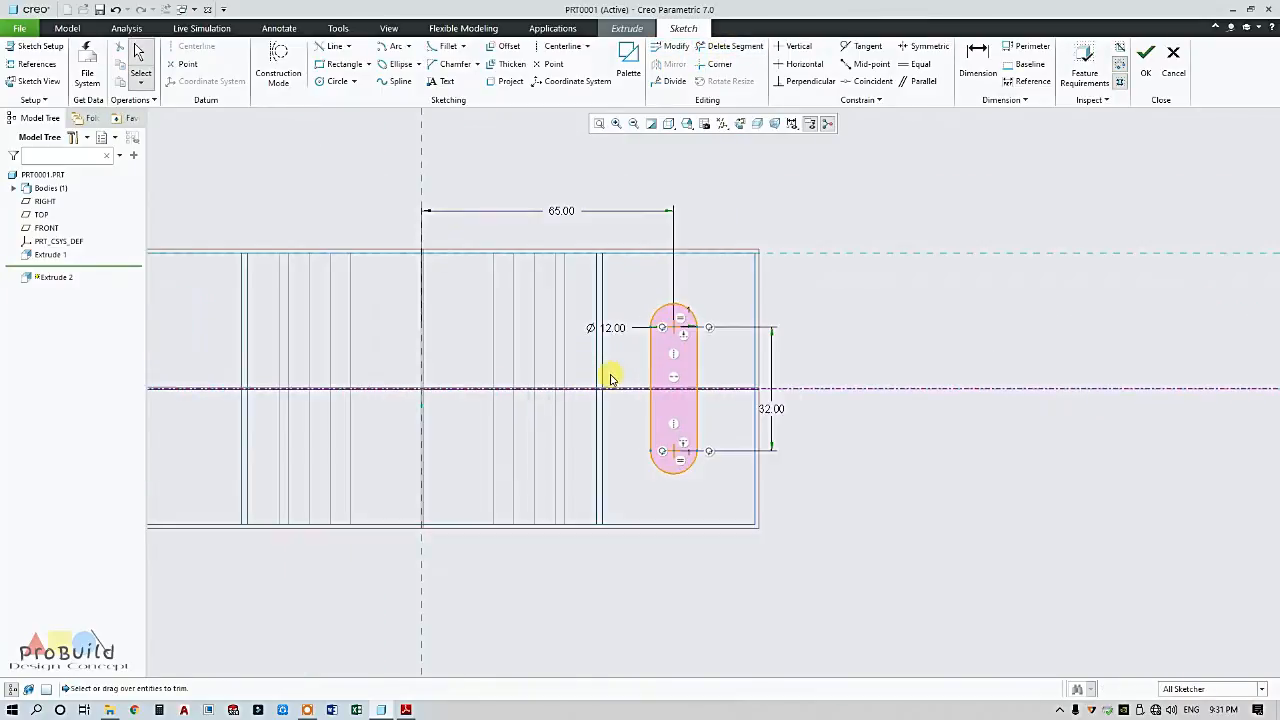
- Accept the slot sketch and extrude it as a material-removing cut through the right foot, ending at the foot's flat face
click(1146, 58)
mouse_move(737, 374)
middle_down()
mouse_move(700, 286)
mouse_move(848, 488)
mouse_move(814, 391)
mouse_move(849, 346)
mouse_move(849, 357)
middle_up()
scroll(849, 357, down, 3)
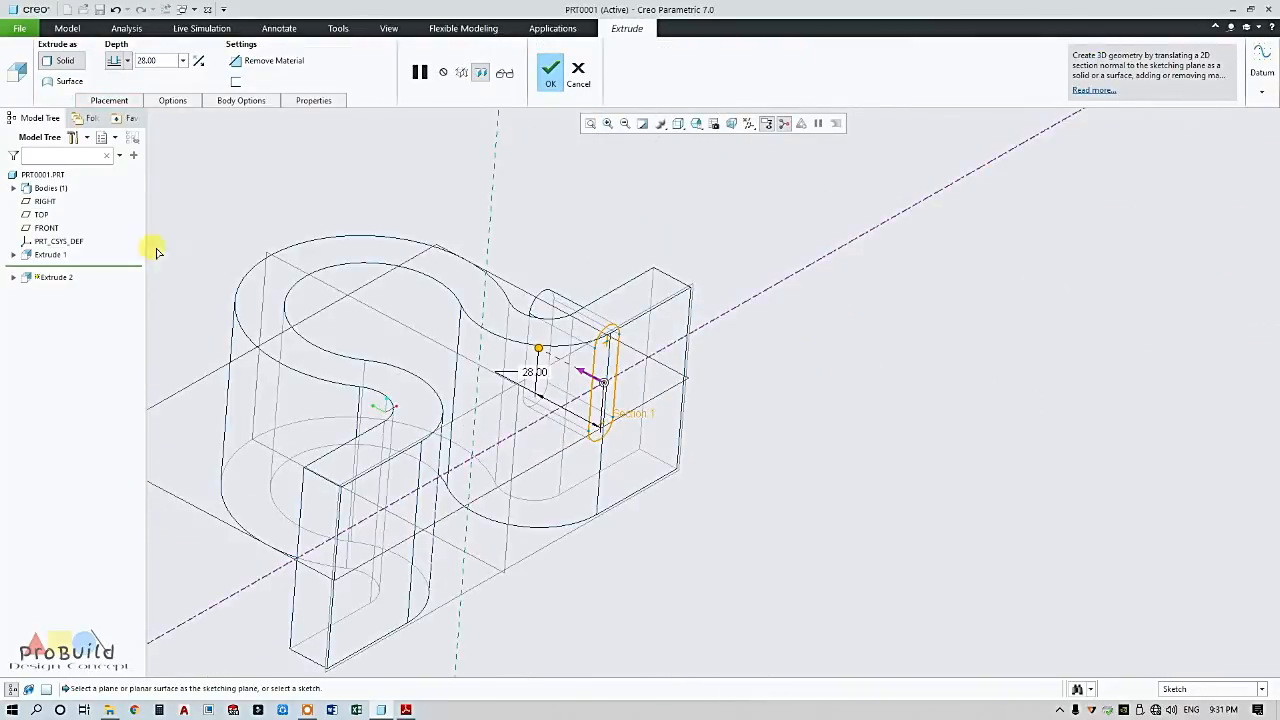
click(116, 58)
click(113, 174)
click(658, 352)
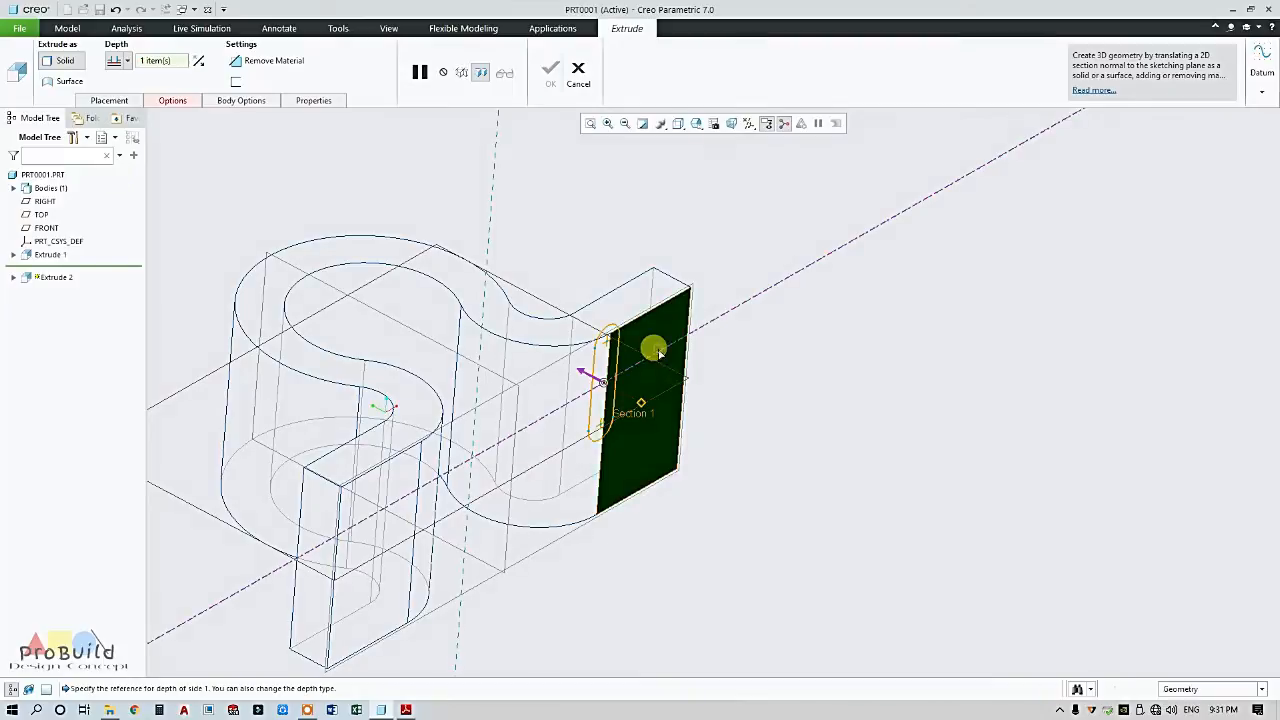
middle_drag(658, 352, 632, 432)
click(262, 60)
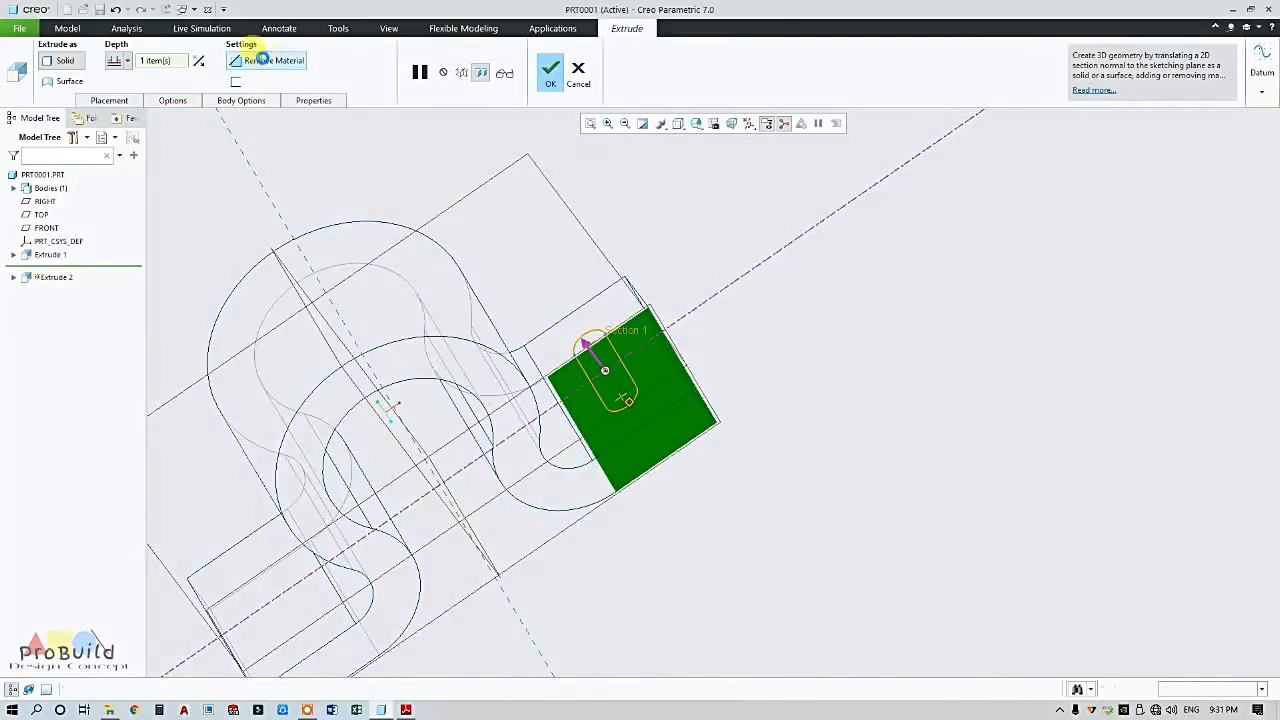
scroll(458, 310, up, 3)
middle_drag(458, 310, 352, 305)
click(552, 75)
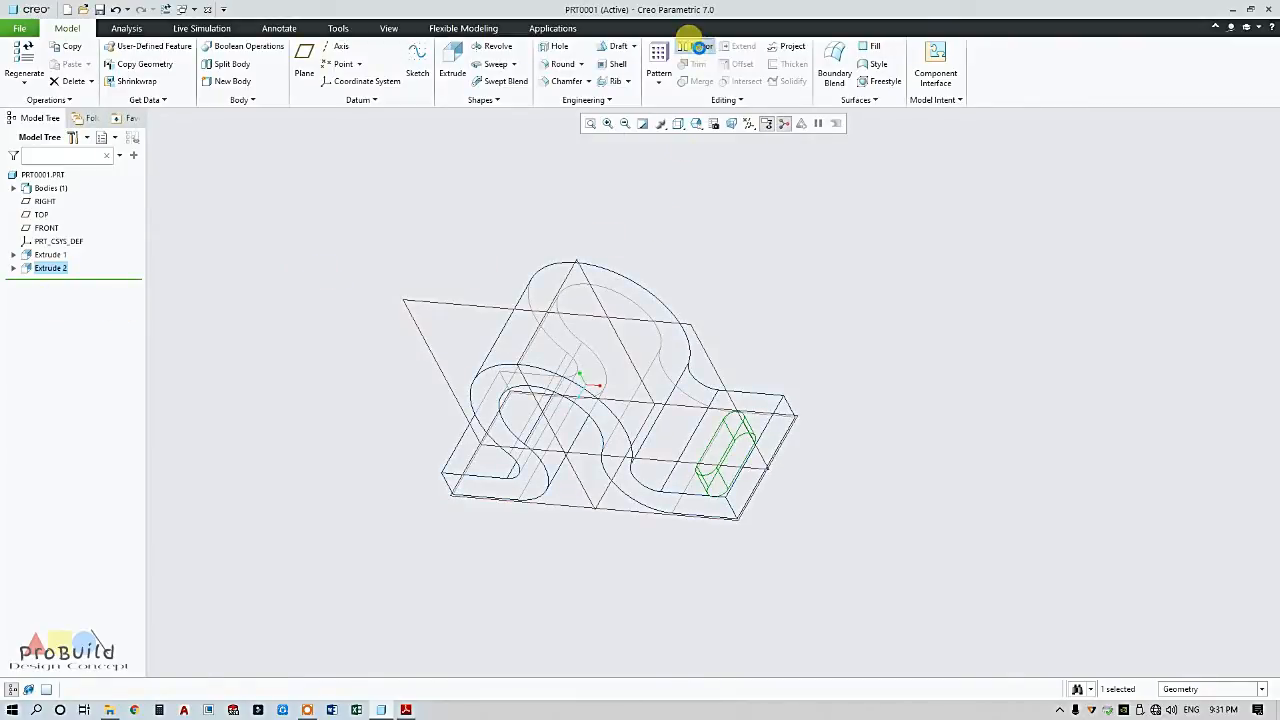
- Mirror the slot cut about the RIGHT datum plane onto the opposite foot
click(697, 47)
click(571, 270)
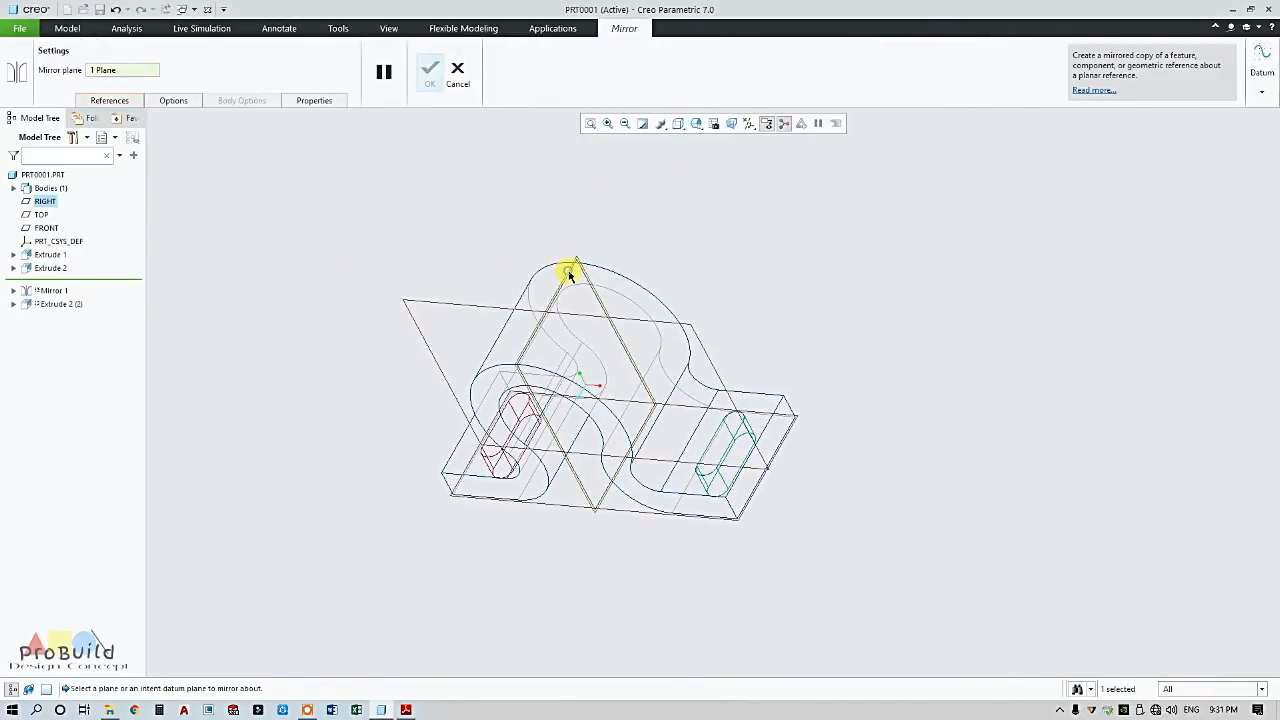
click(424, 81)
scroll(687, 252, down, 3)
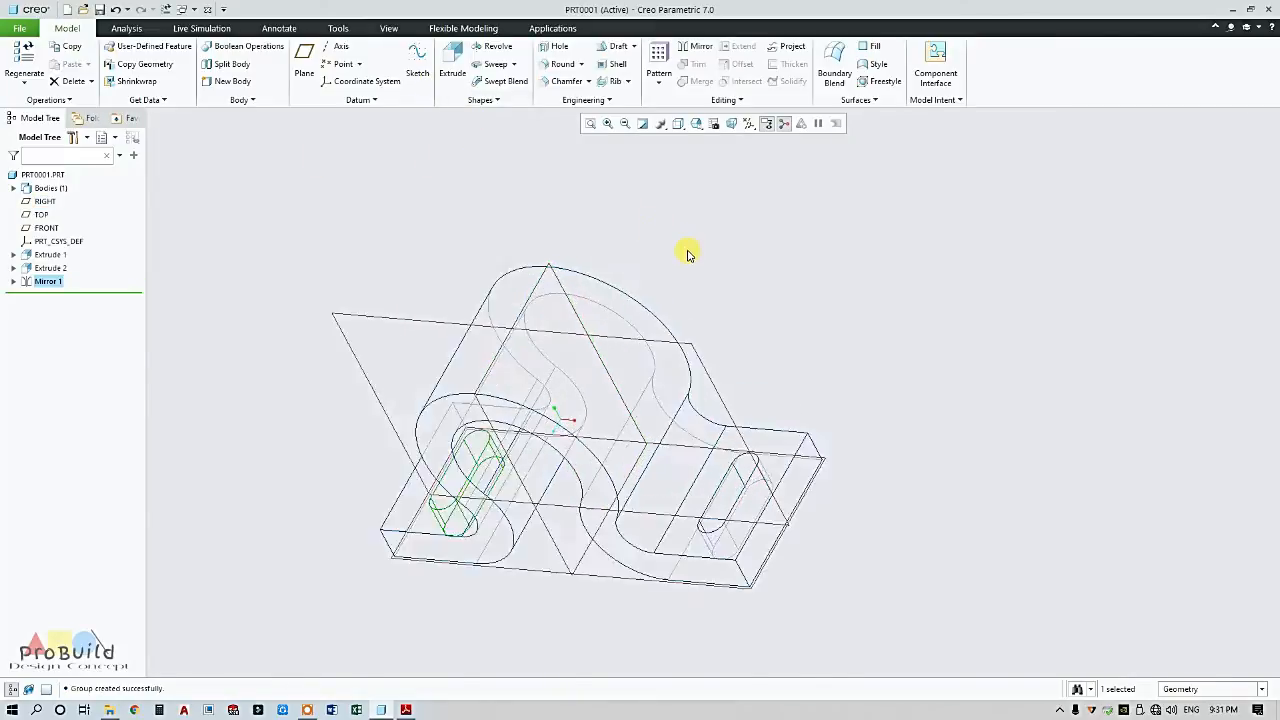
mouse_move(688, 252)
middle_down()
mouse_move(725, 224)
mouse_move(685, 248)
middle_up()
click(684, 247)
scroll(684, 248, up, 5)
mouse_move(614, 286)
middle_down()
mouse_move(643, 289)
mouse_move(580, 304)
middle_up()
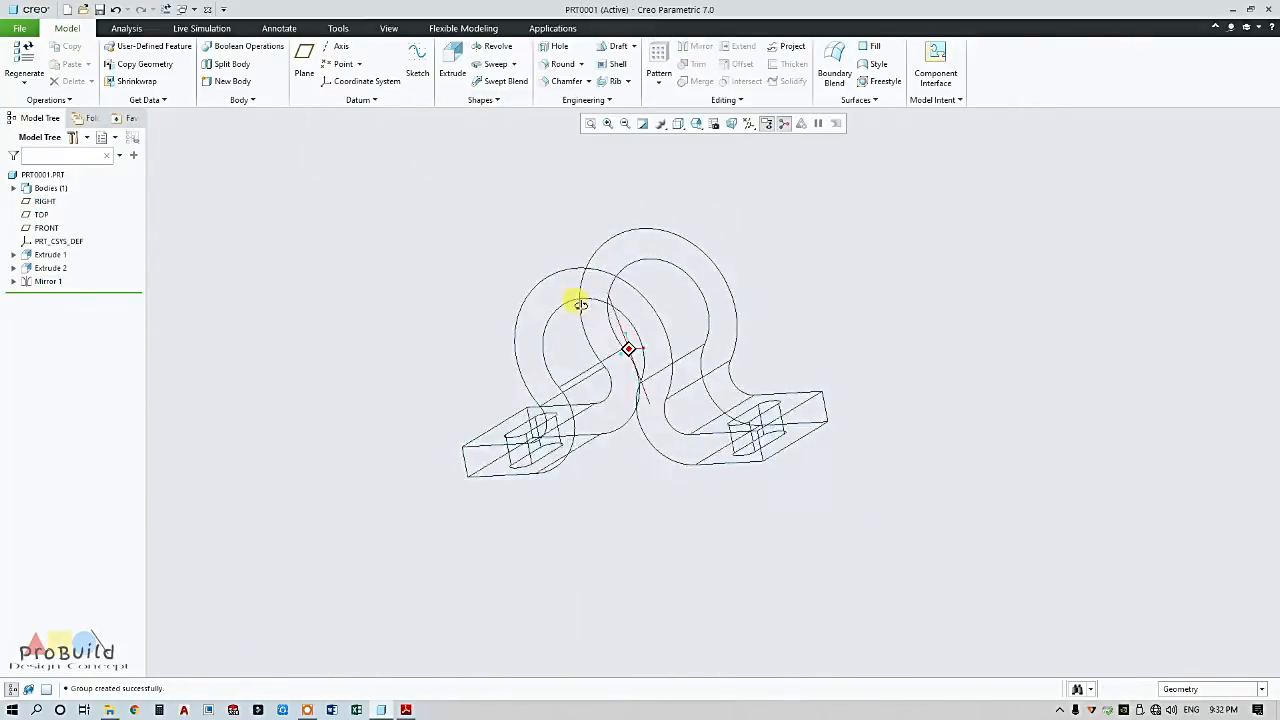
- Display the bracket with the Shading With Edges style
click(678, 123)
click(720, 154)
scroll(703, 238, down, 2)
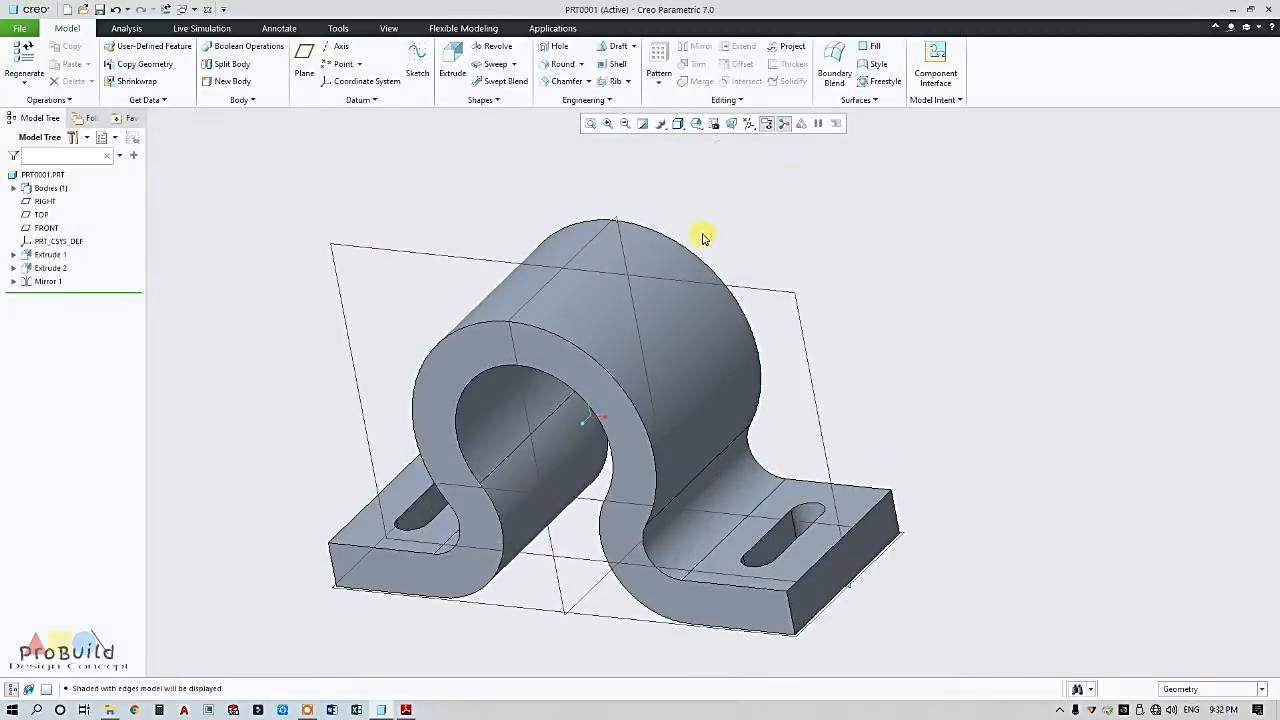
- Check the spherical recess in section A-A of the PDF drawing and select the FRONT datum plane in the Creo part
click(406, 710)
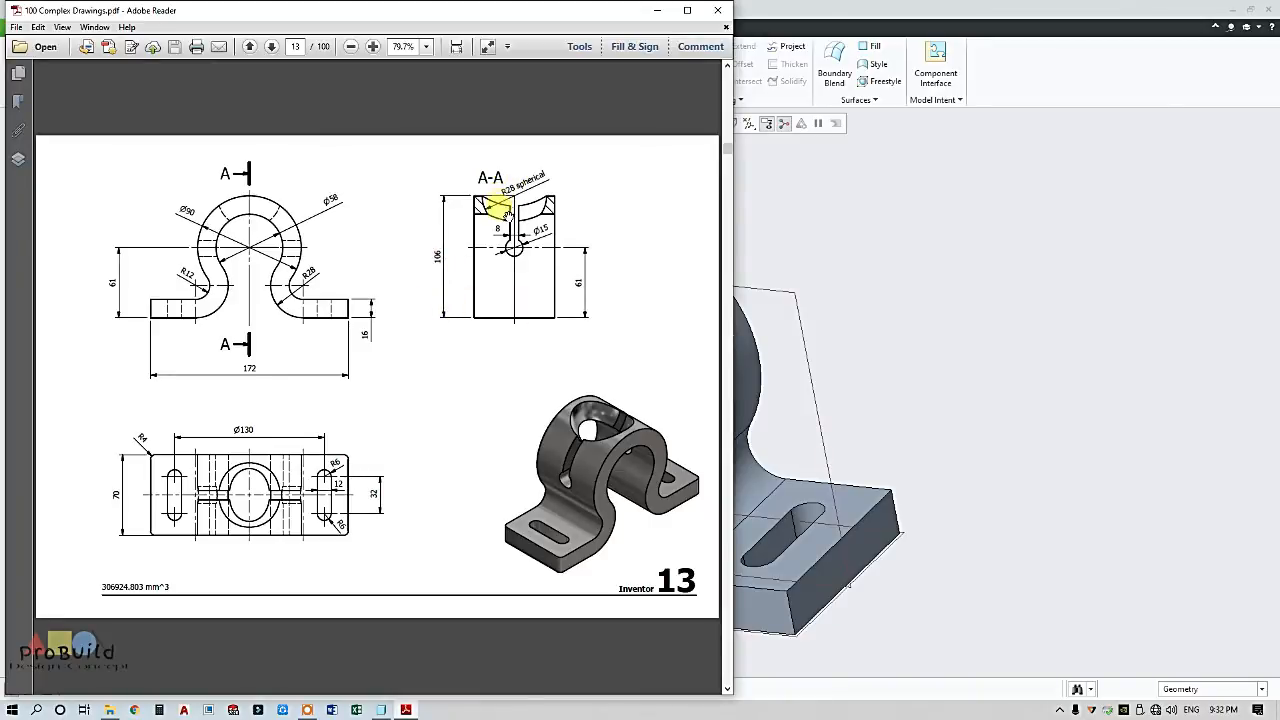
click(771, 268)
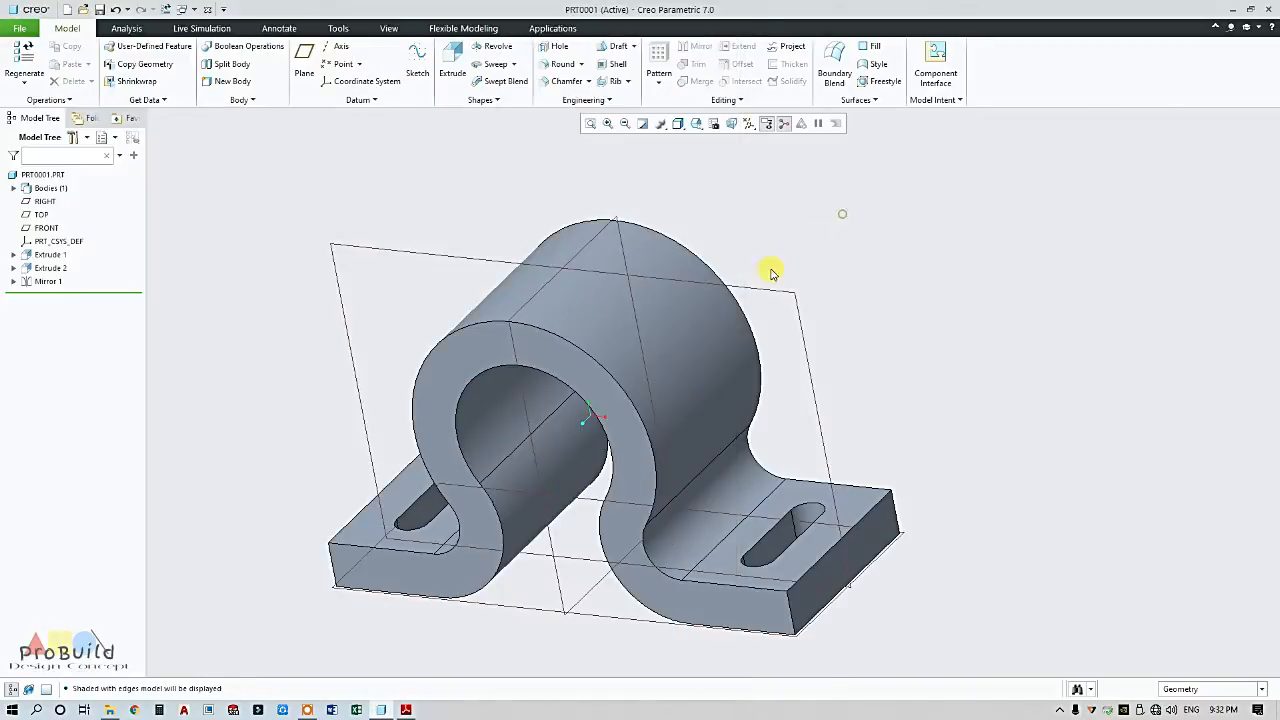
click(381, 256)
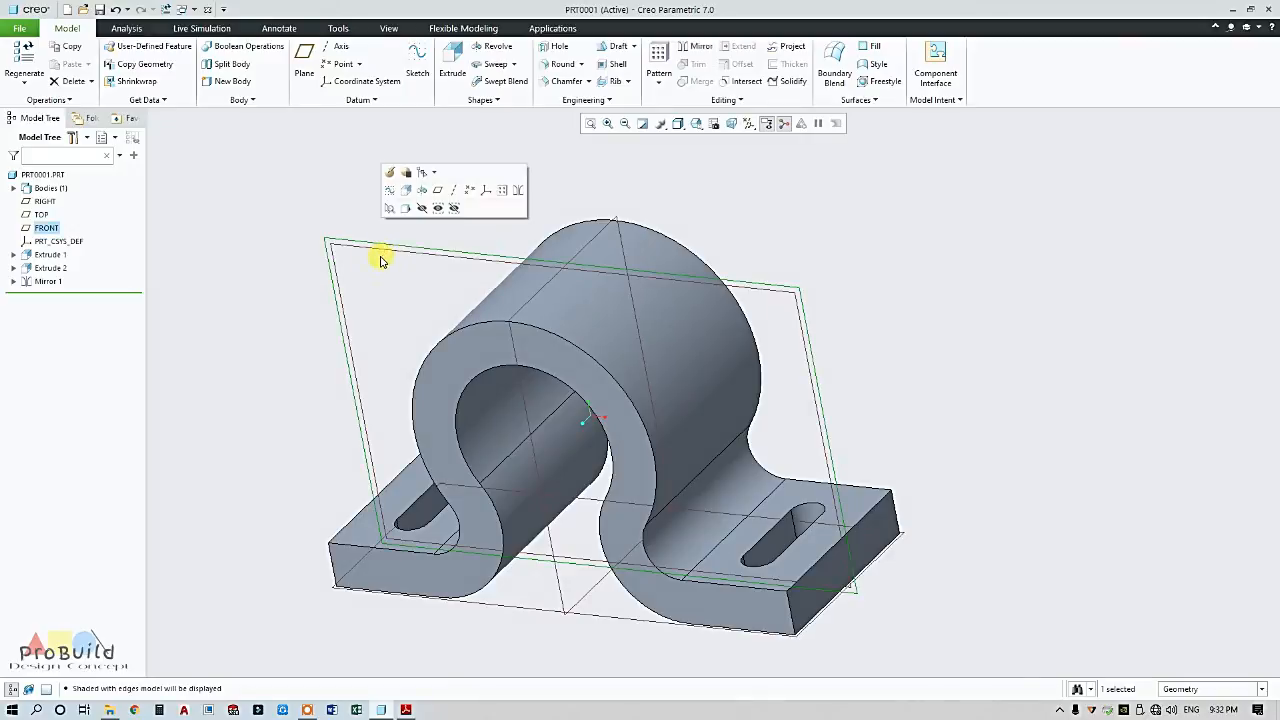
click(452, 62)
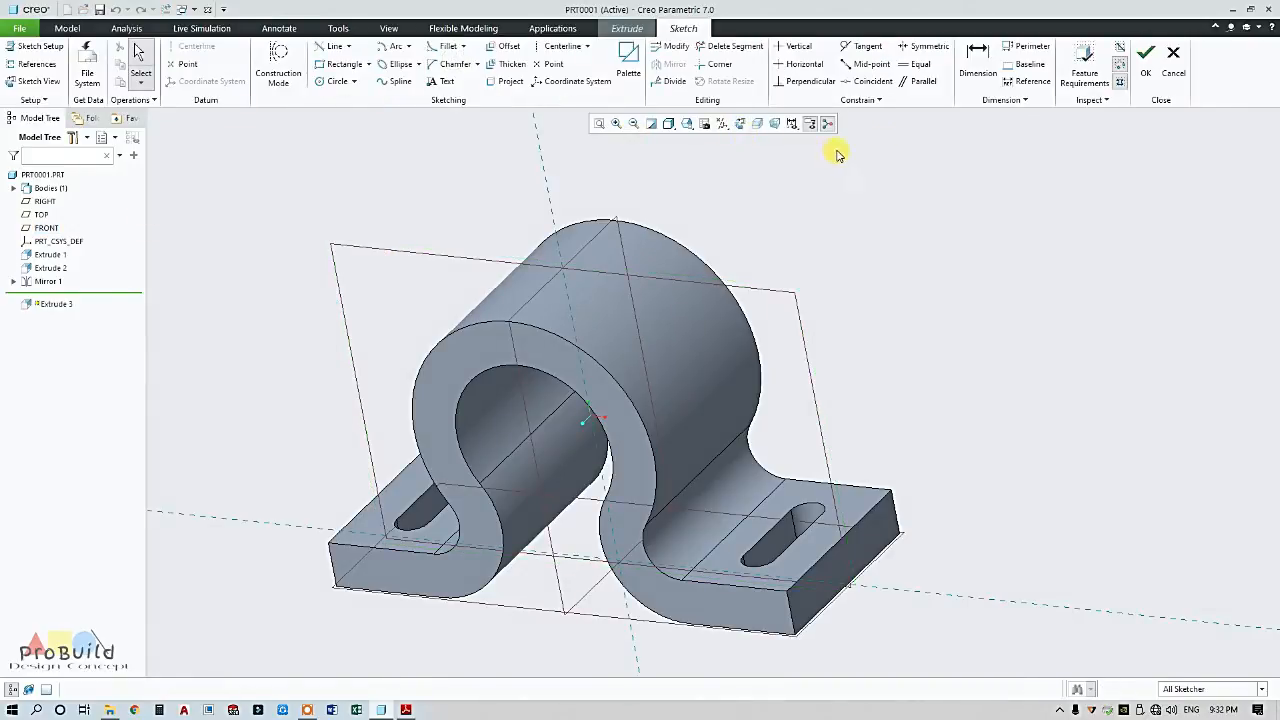
click(1173, 55)
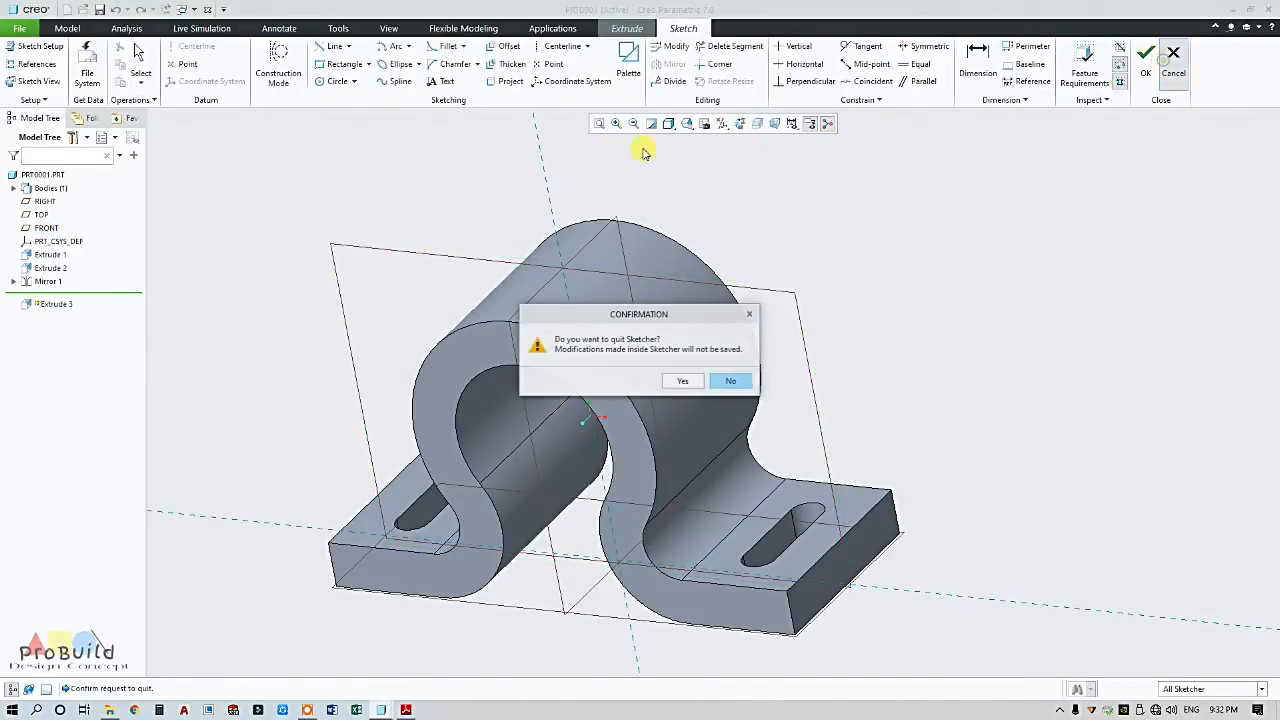
click(682, 380)
click(580, 52)
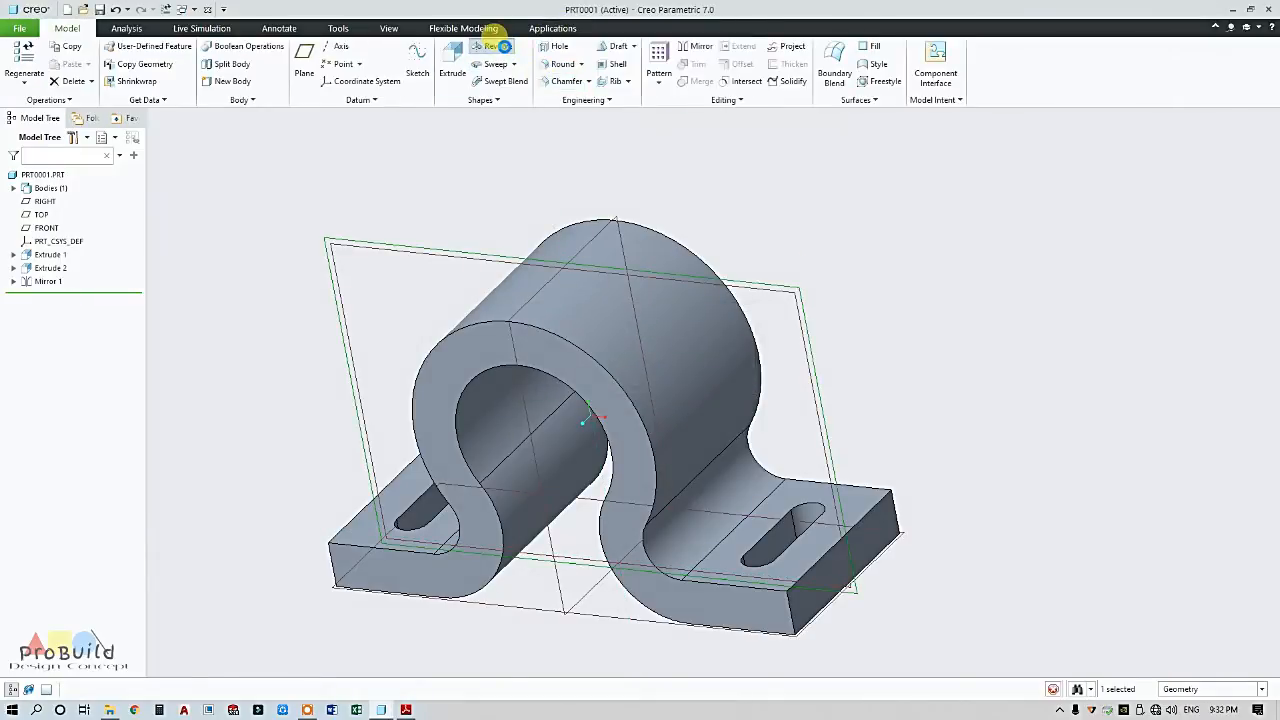
- Start a Revolve sketch on the FRONT plane, viewed square to the sketch plane with the No Hidden display style
click(492, 46)
click(740, 125)
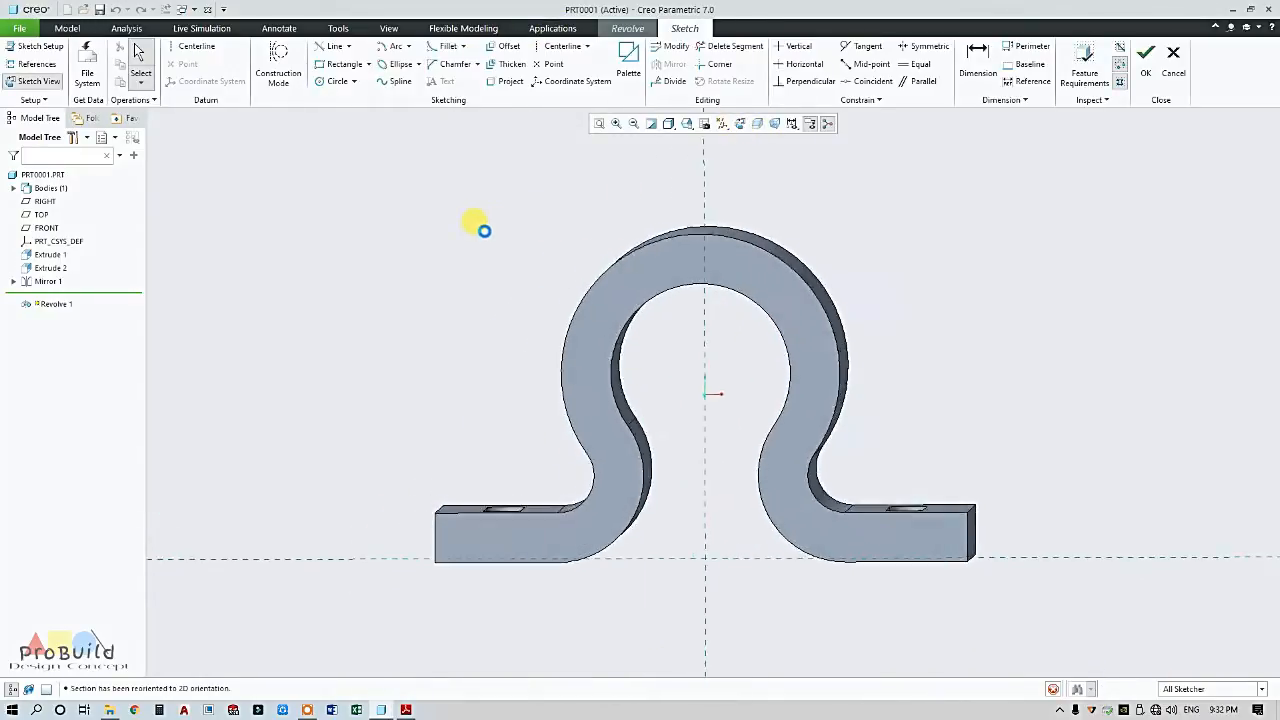
click(669, 128)
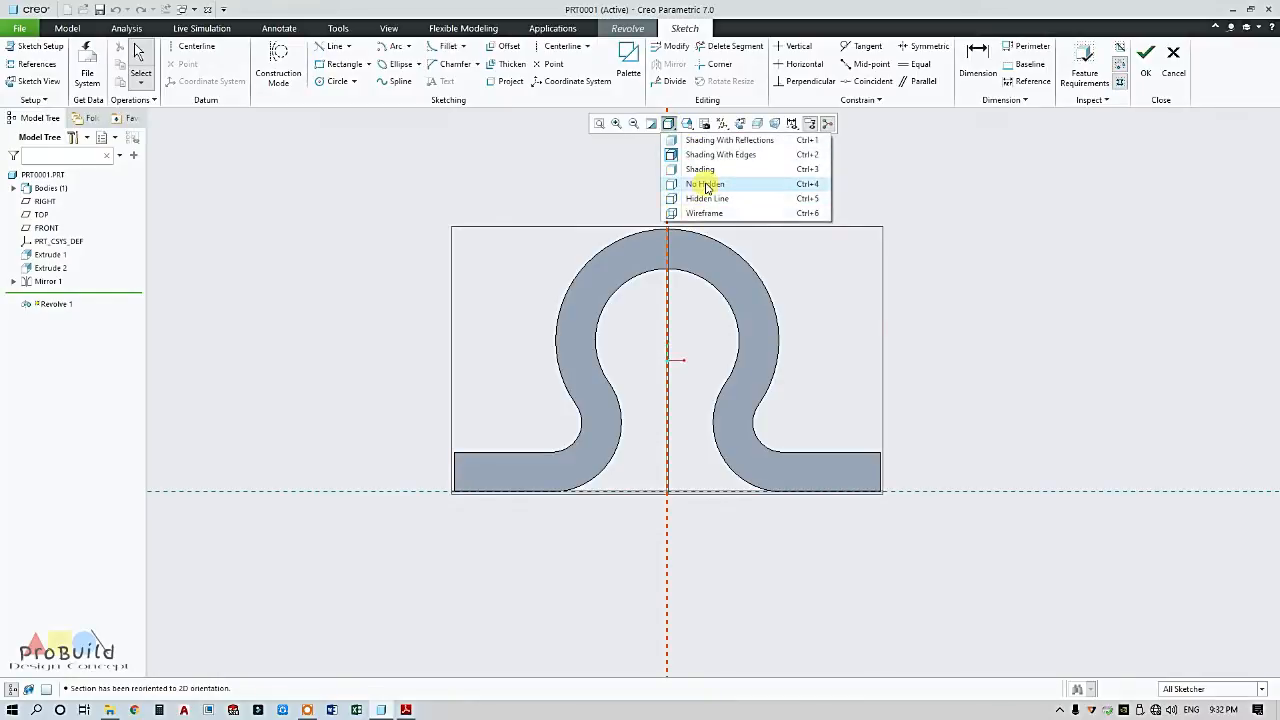
click(704, 192)
- Add the bracket's outer arc as a sketch reference and draw a horizontal centerline across the profile
click(52, 70)
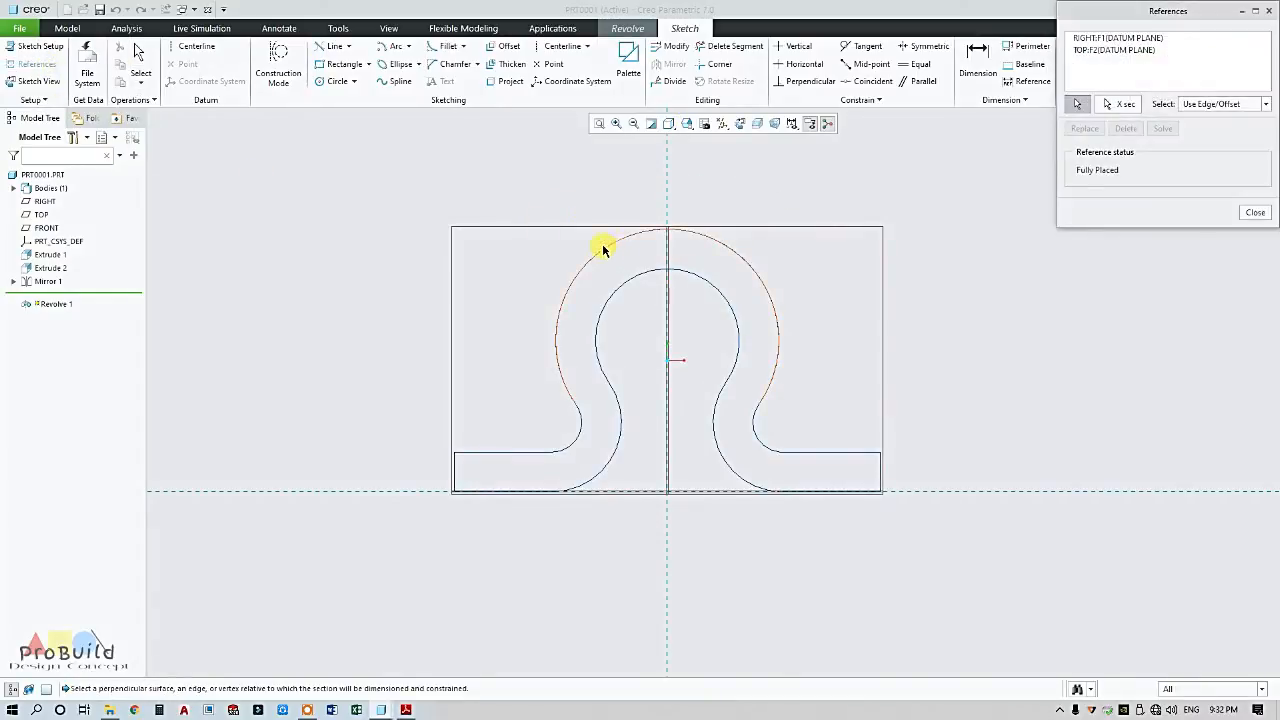
click(560, 46)
click(667, 382)
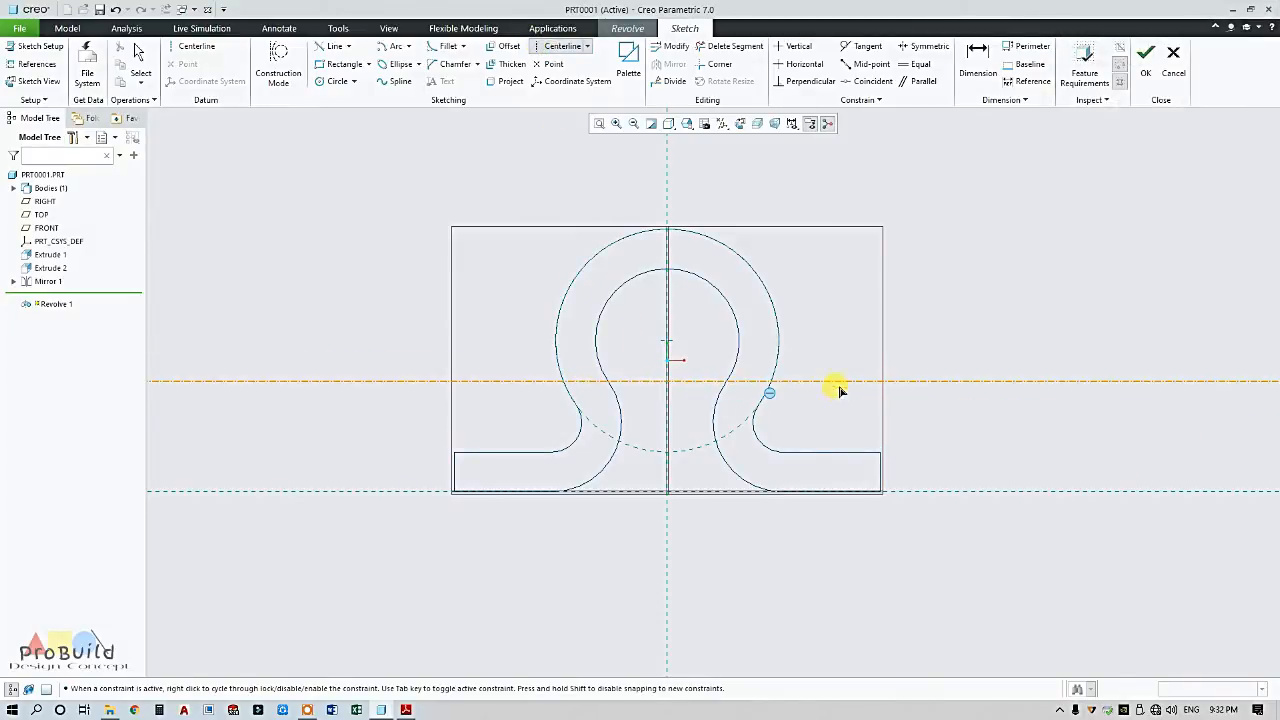
click(839, 385)
middle_click(835, 395)
- Dimension the horizontal centerline from the base reference and set its height to 106 mm
click(978, 65)
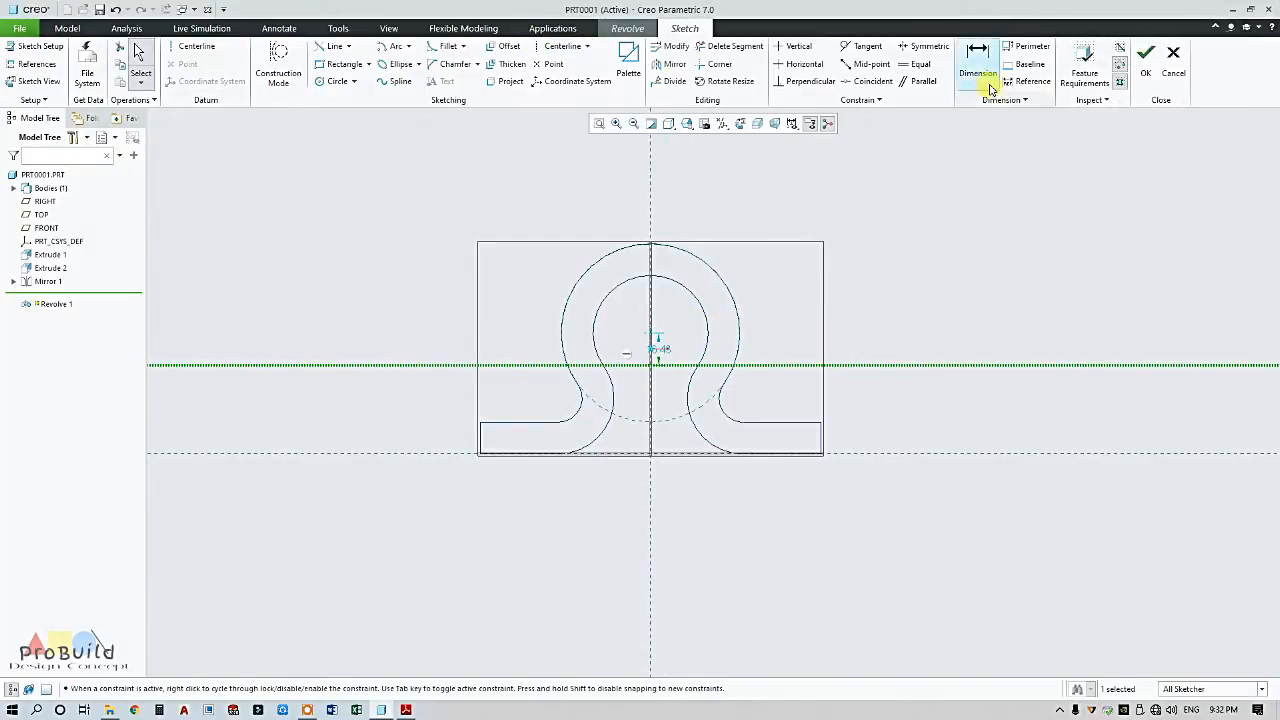
scroll(874, 420, down, 2)
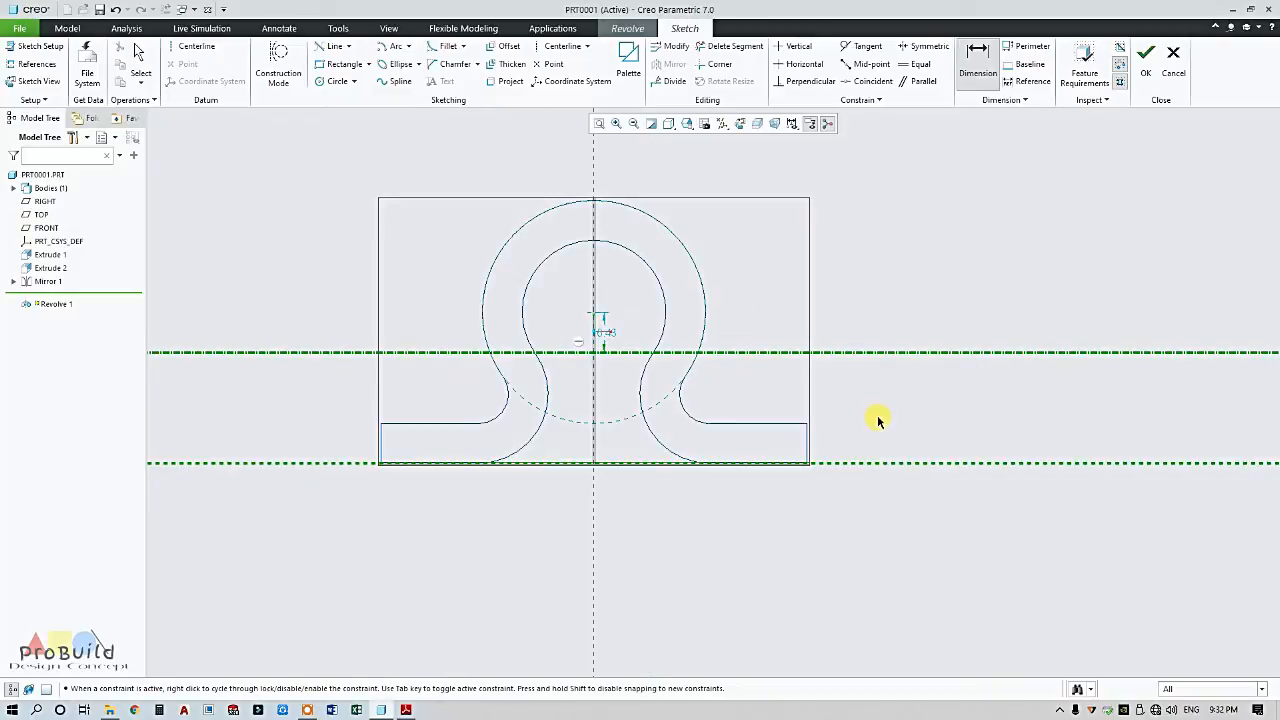
middle_click(868, 416)
key(Return)
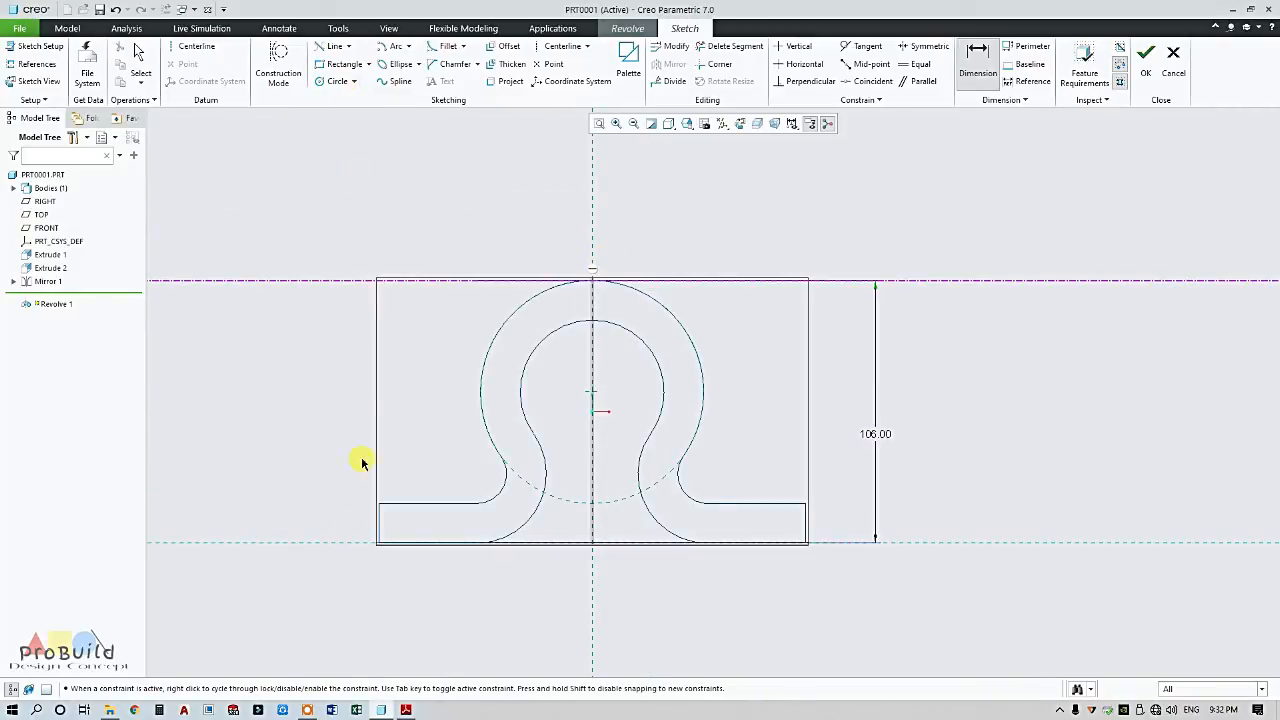
- Sketch a circle centred where the horizontal centerline crosses the vertical reference, and set its diameter to 56 mm
click(405, 710)
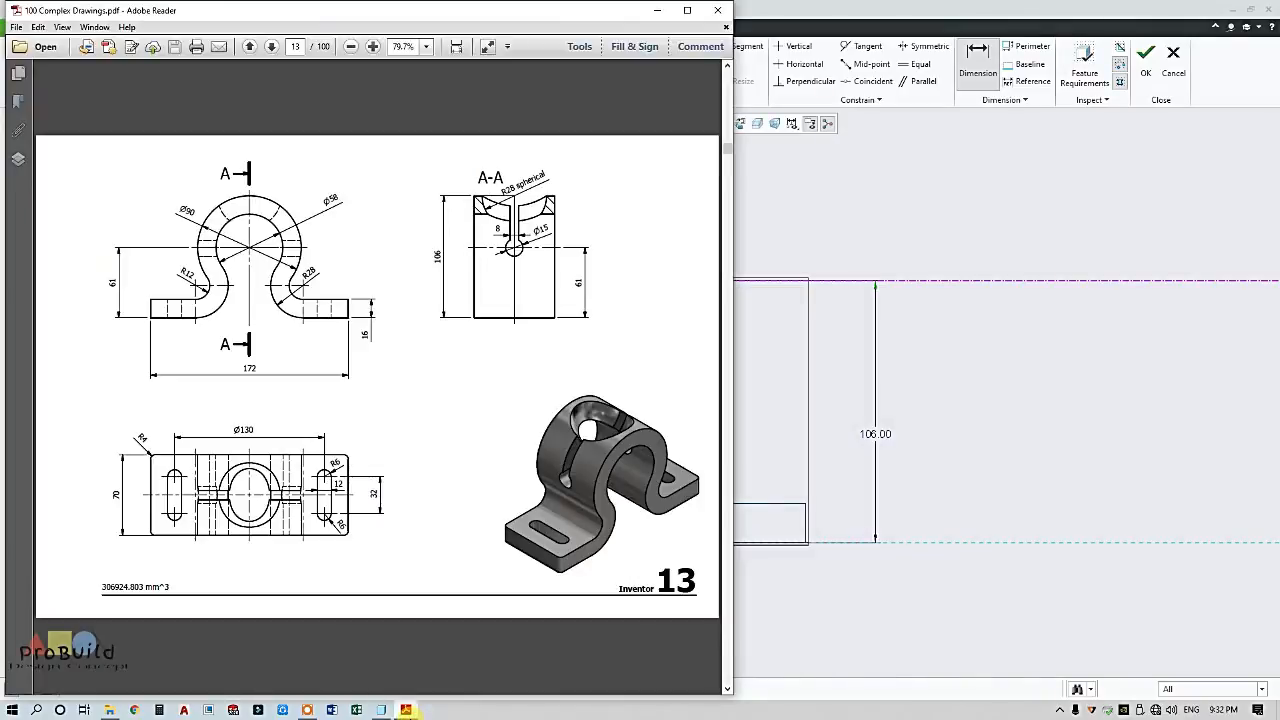
click(405, 710)
click(337, 81)
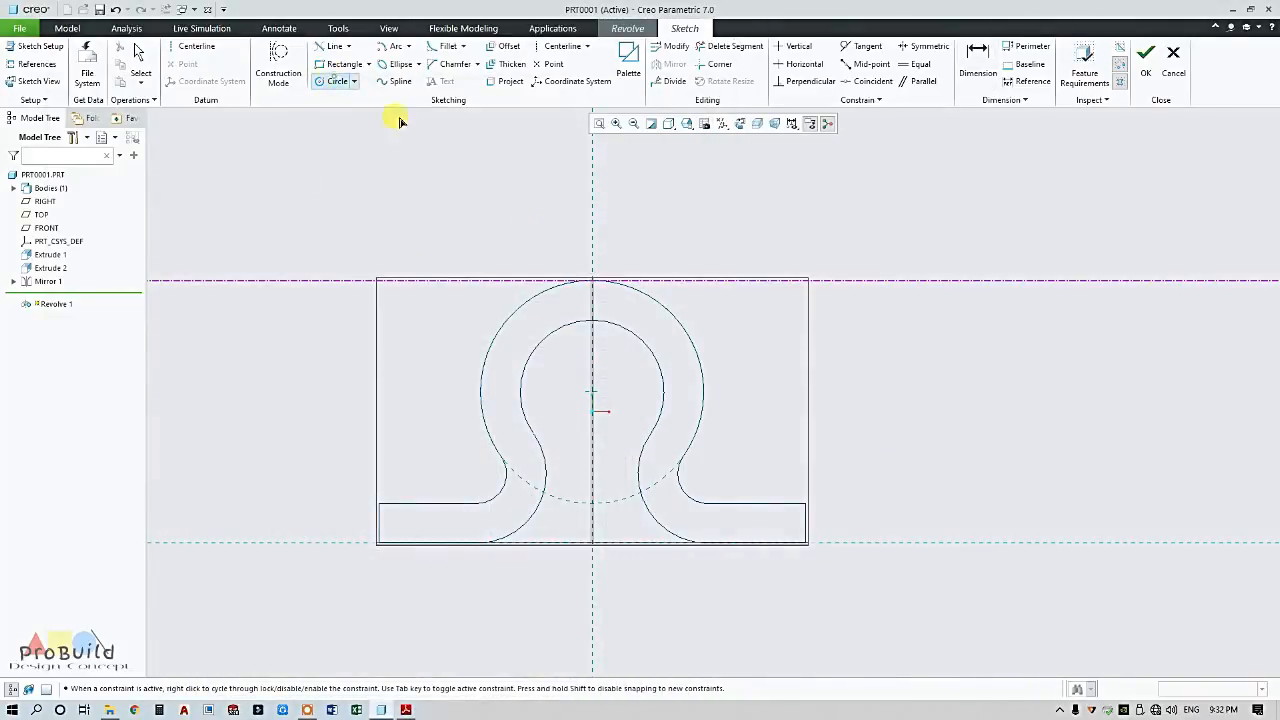
click(592, 280)
click(632, 226)
middle_click(625, 255)
scroll(625, 260, up, 3)
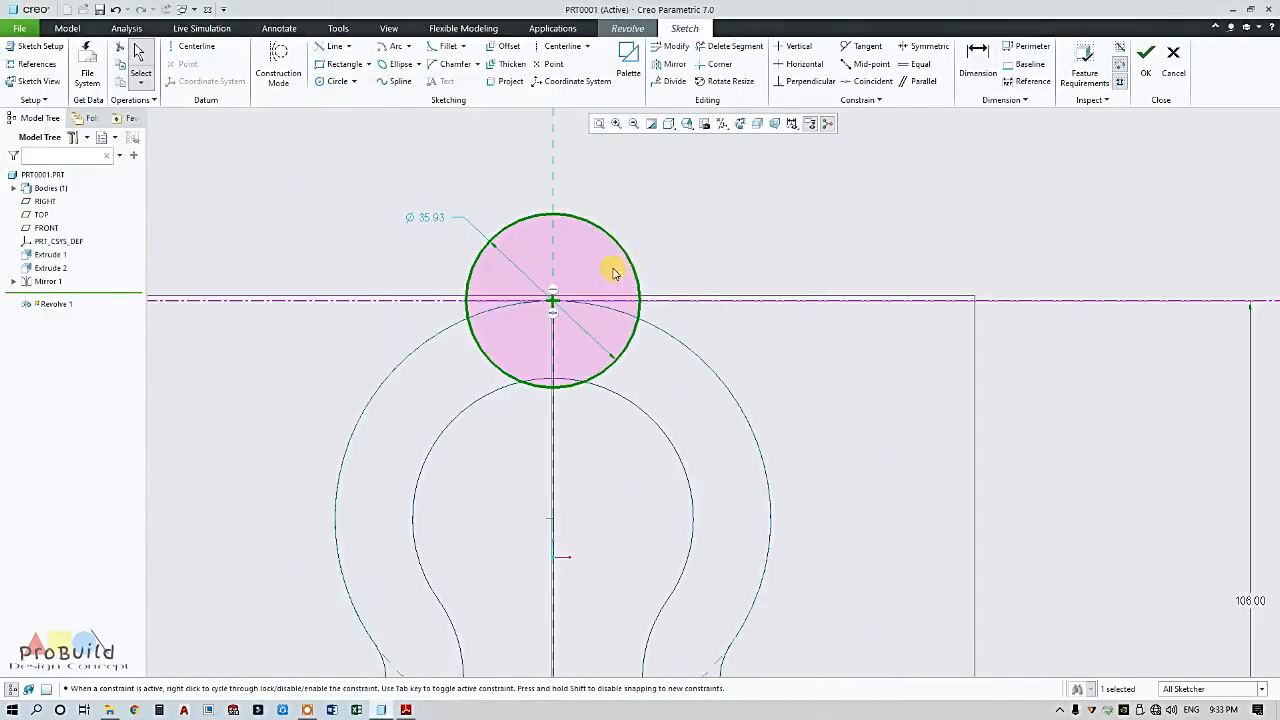
double_click(435, 220)
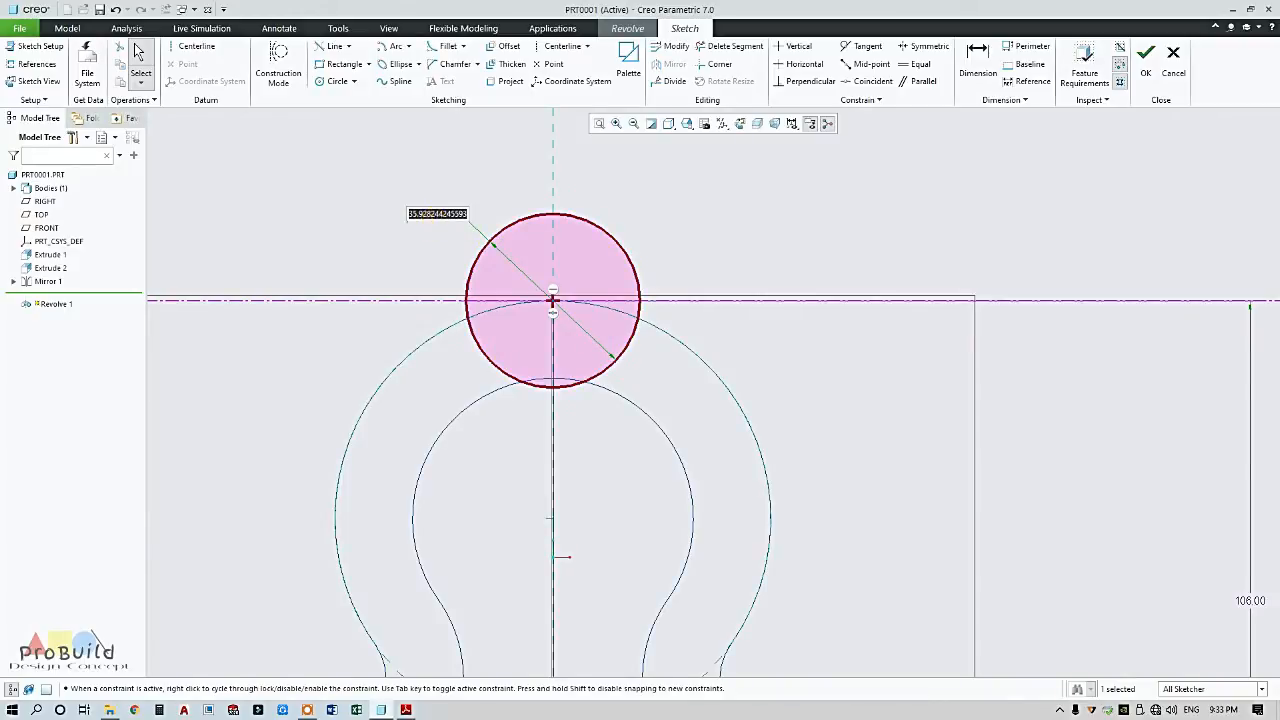
text(56)
key(Return)
- Draw a vertical line across the circle's full diameter and trim away the left half to leave a closed semicircle
scroll(432, 245, down, 2)
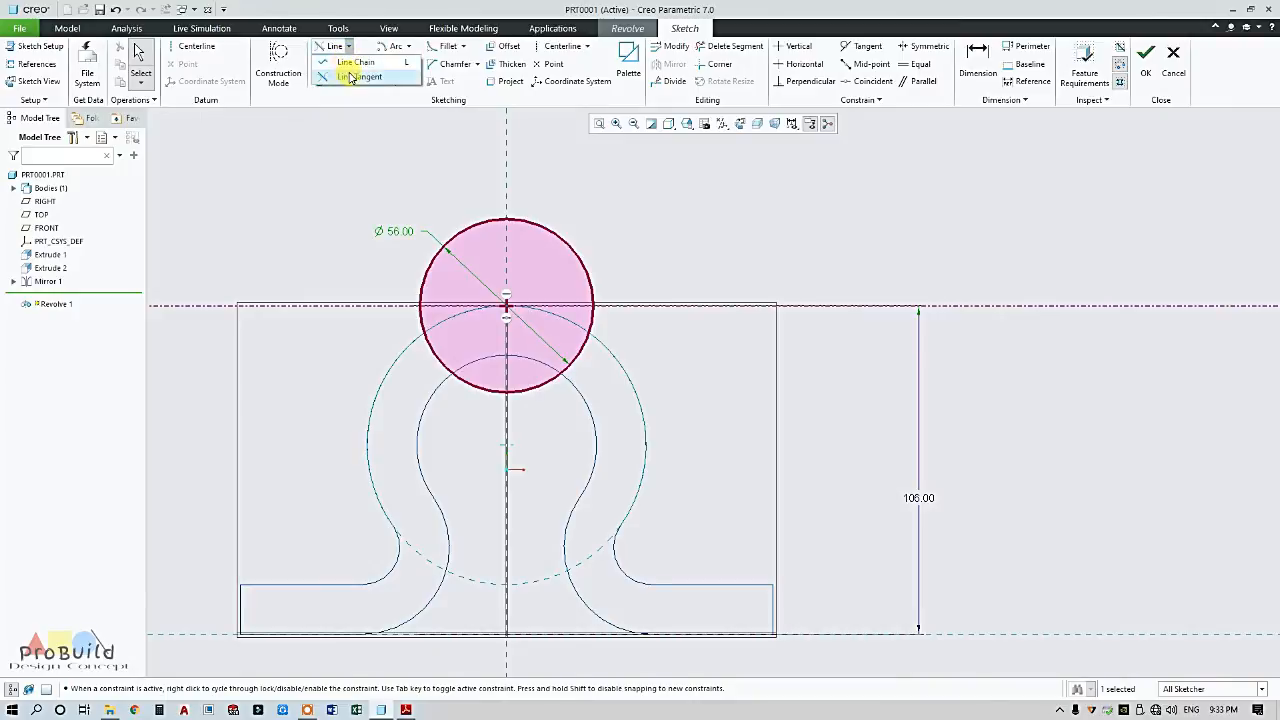
click(340, 47)
click(507, 220)
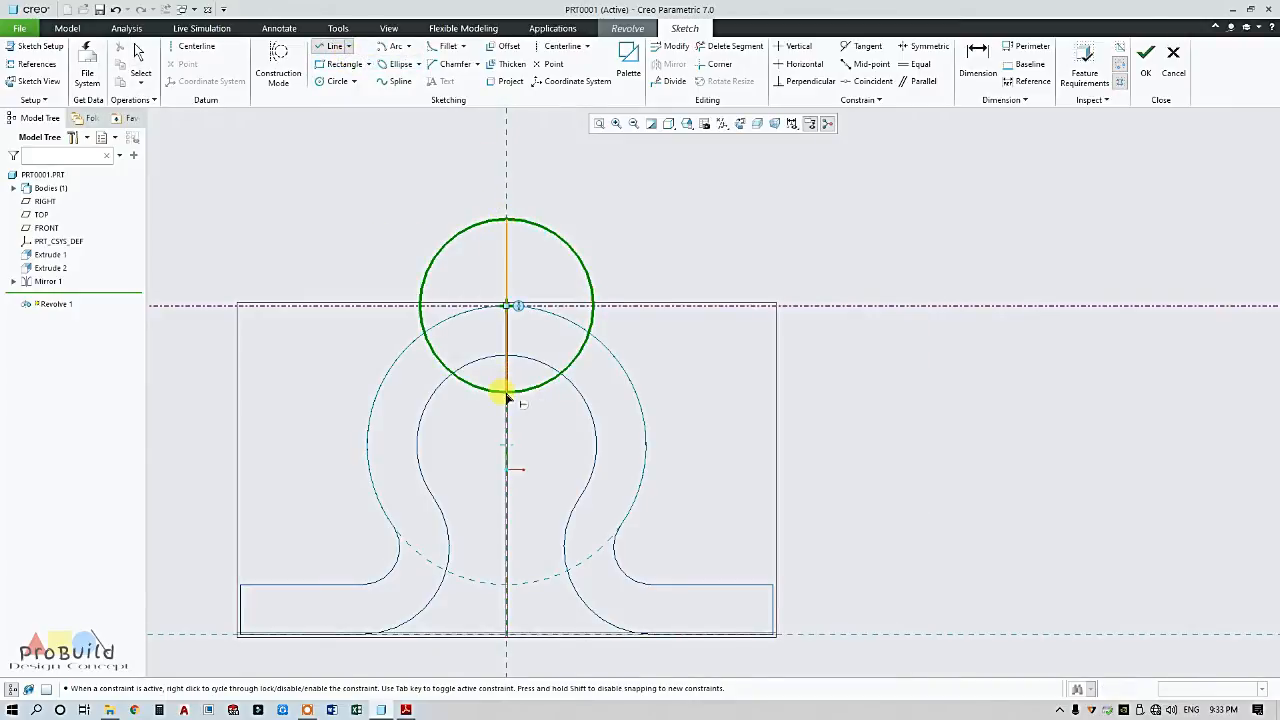
click(507, 392)
middle_click(731, 357)
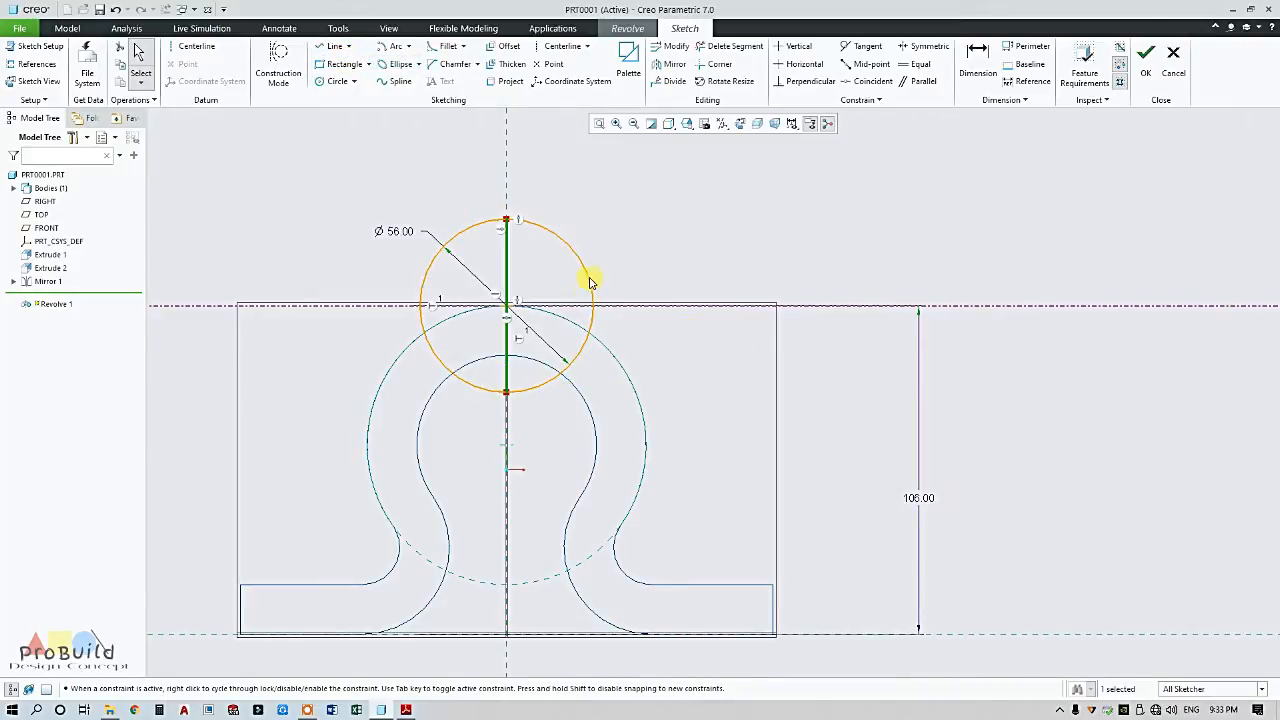
click(764, 47)
click(471, 392)
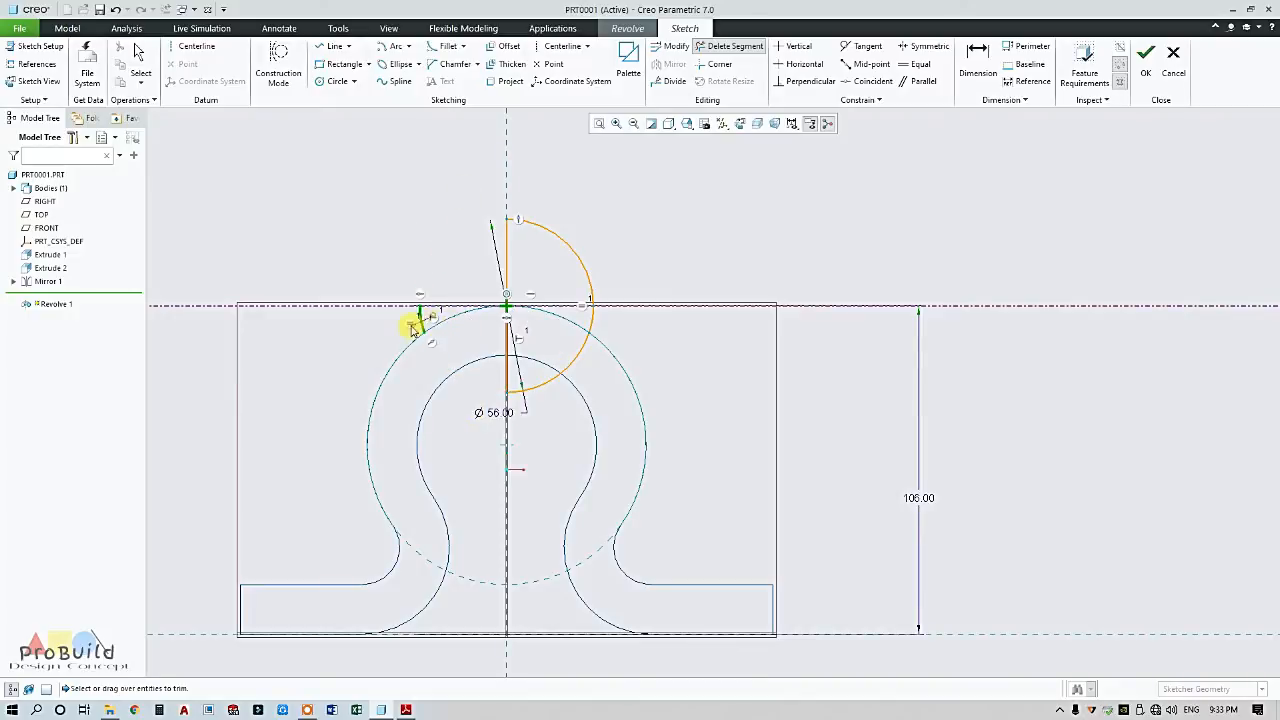
middle_click(640, 351)
- Add a vertical datum centerline along the semicircle's straight edge and make the arc's 28 mm radius a strong dimension
click(196, 46)
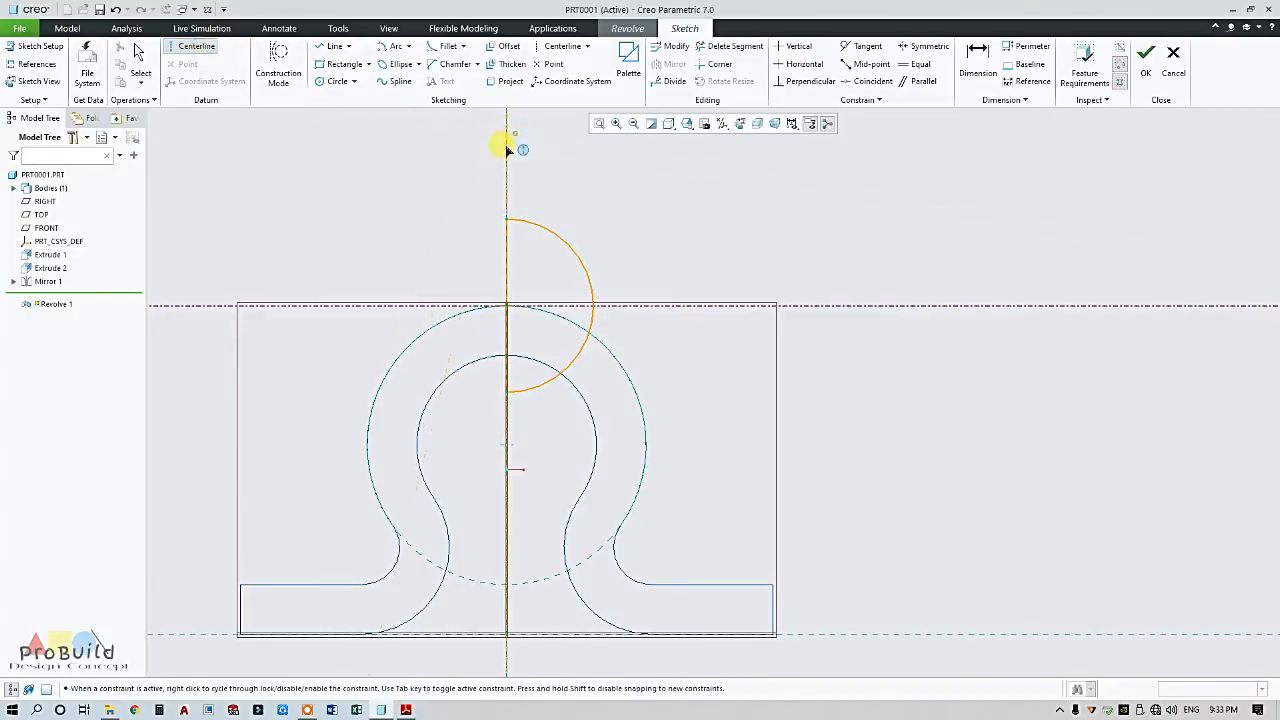
click(507, 272)
middle_click(640, 251)
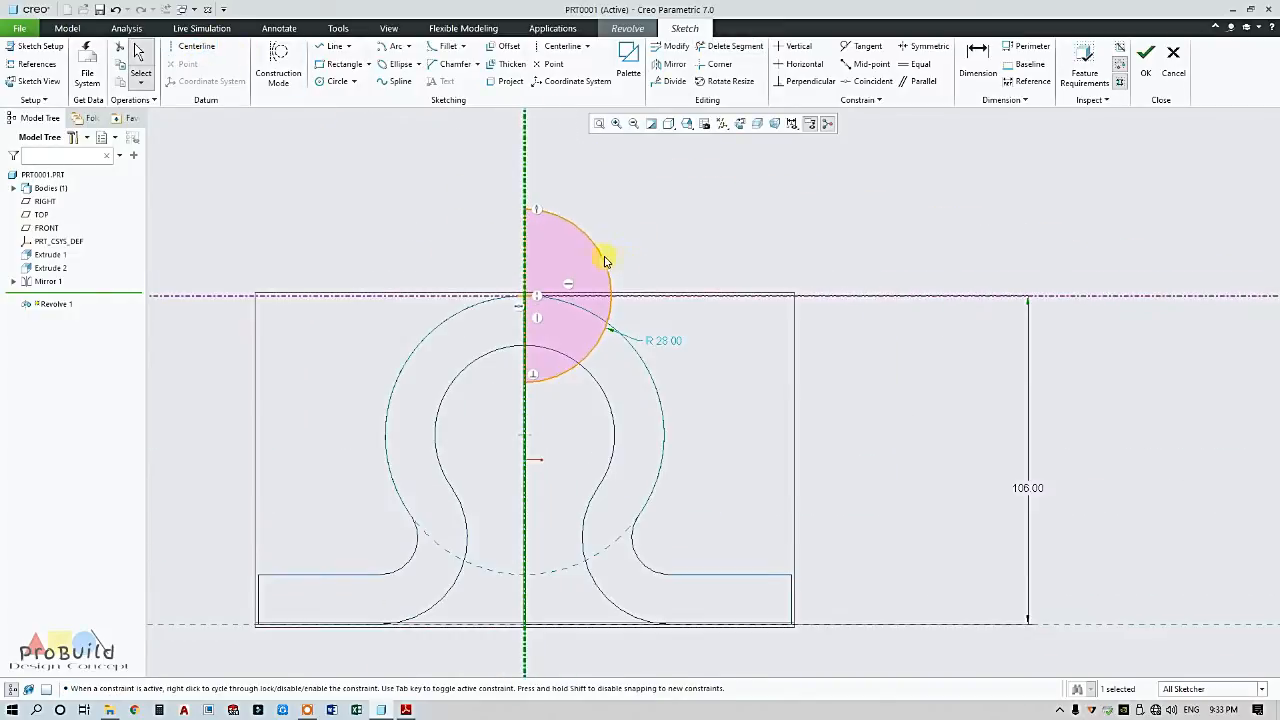
click(663, 343)
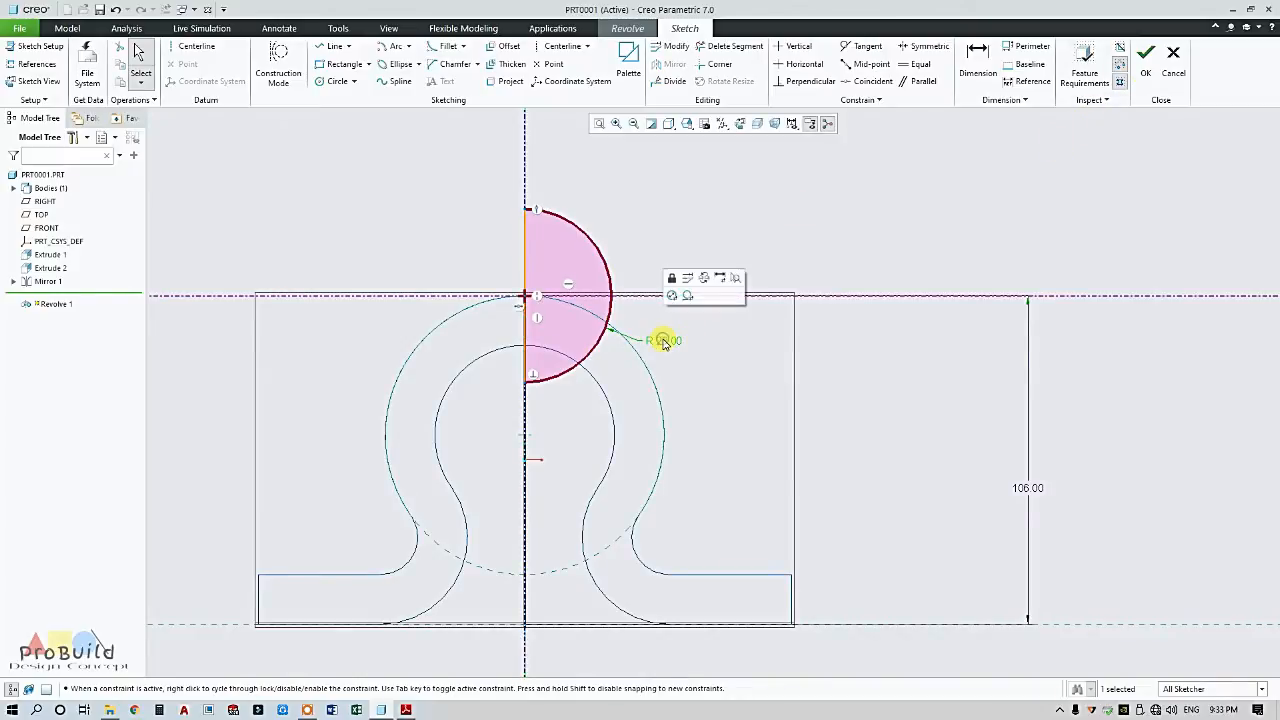
right_click(664, 340)
click(721, 301)
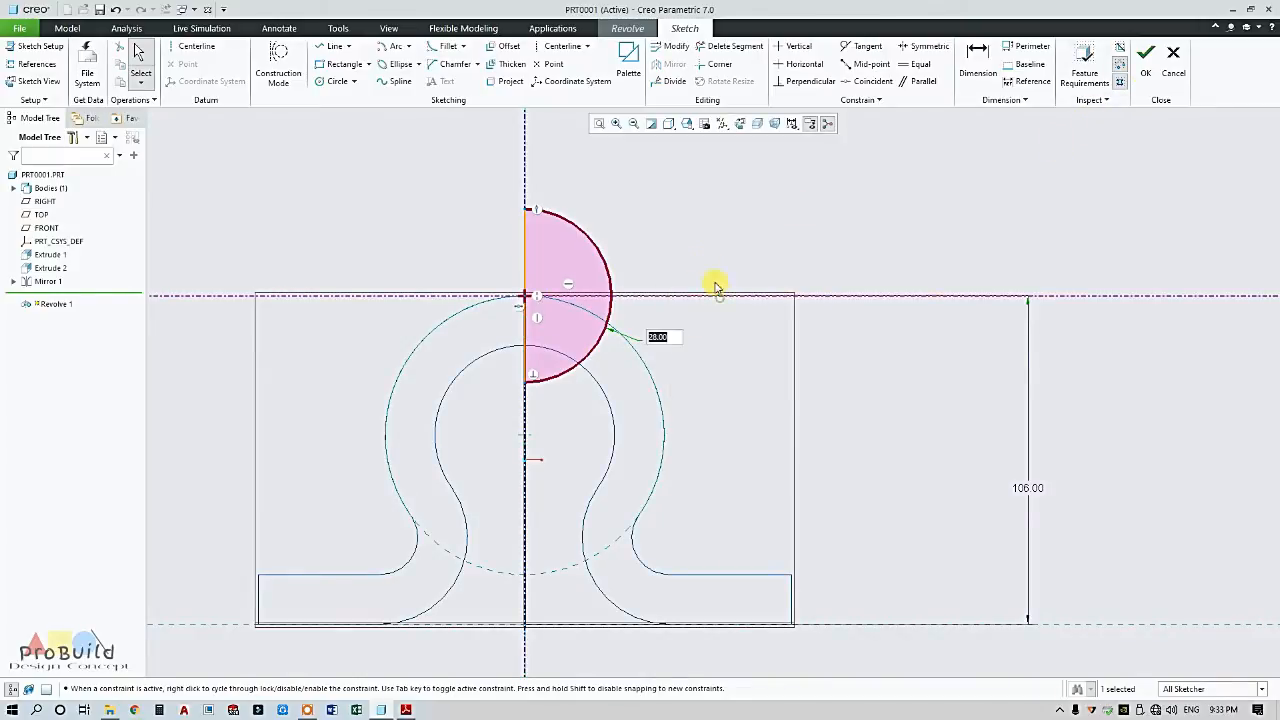
- Finish the semicircle sketch and revolve it 360° as a material-removing cut in the top of the bracket
click(1145, 60)
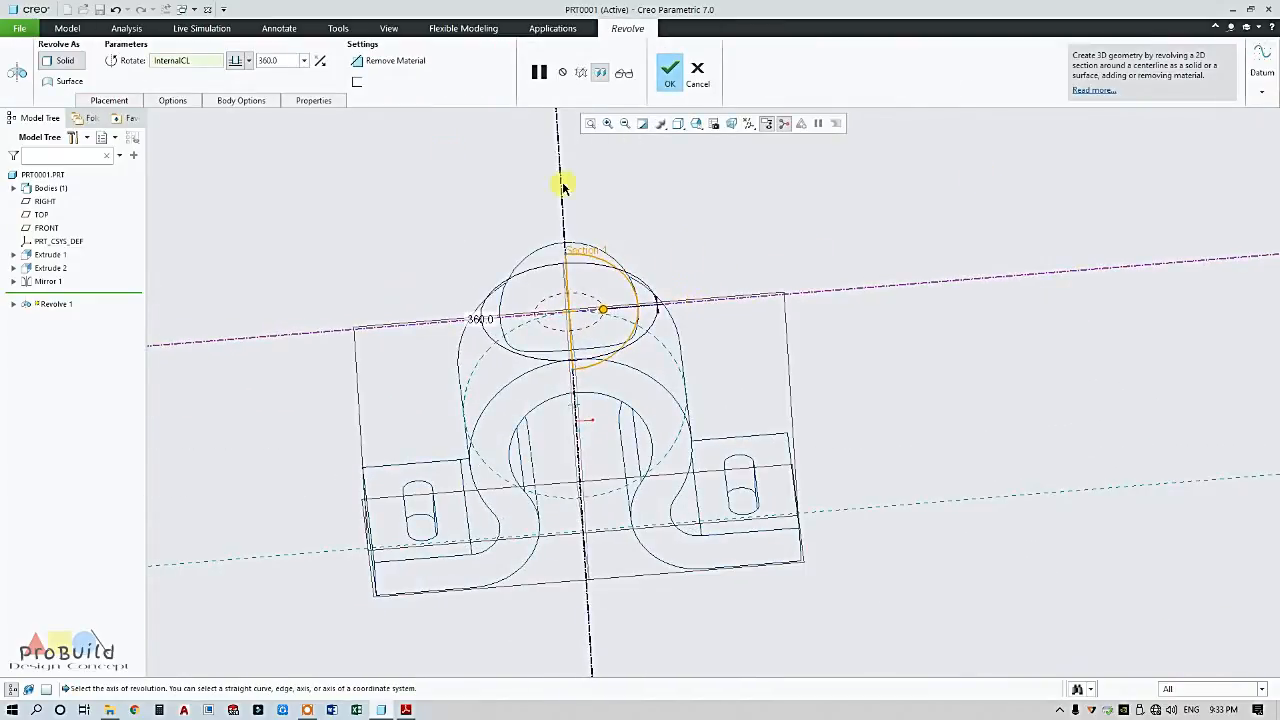
click(380, 62)
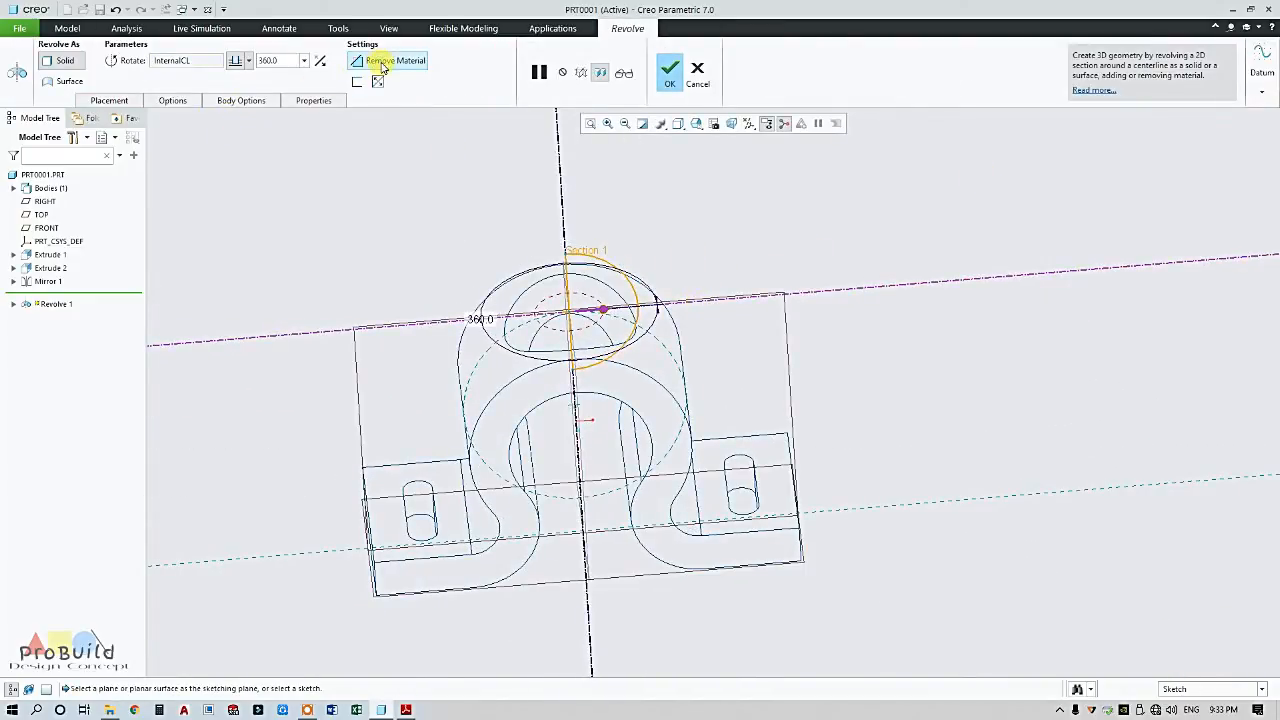
click(669, 72)
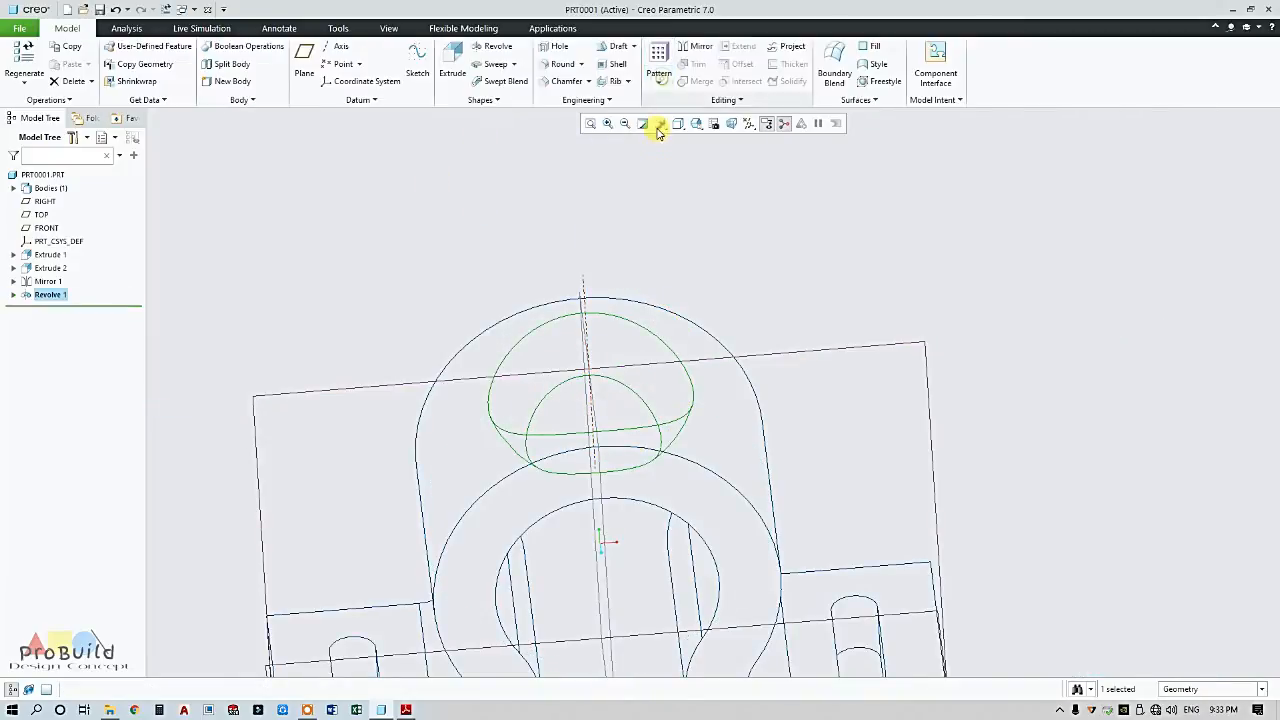
- Switch the model display to Shading With Edges and inspect the spherical recess
scroll(640, 205, down, 2)
click(678, 123)
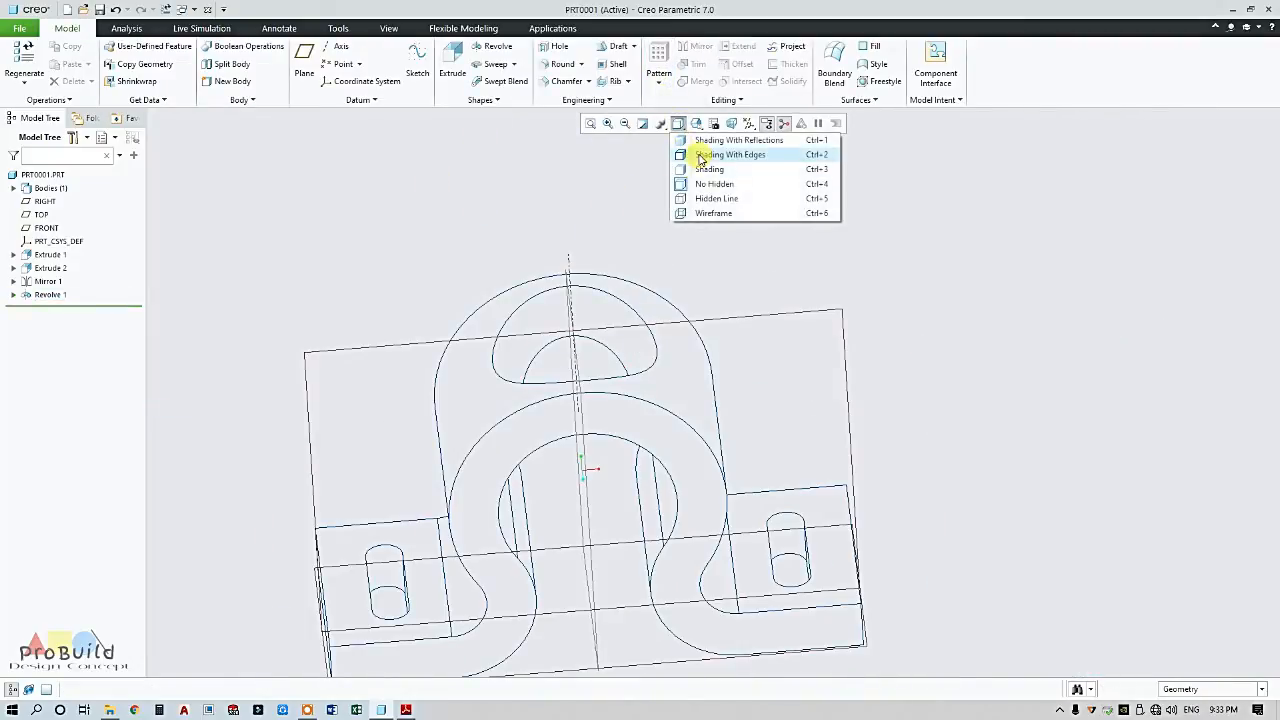
click(700, 155)
mouse_move(621, 183)
middle_down()
mouse_move(614, 209)
mouse_move(651, 269)
mouse_move(609, 149)
mouse_move(615, 84)
mouse_move(666, 197)
mouse_move(726, 186)
mouse_move(609, 163)
mouse_move(596, 174)
mouse_move(703, 180)
mouse_move(590, 196)
mouse_move(606, 194)
middle_up()
- Start an extrude sketch on the bracket's central vertical plane, orient it to the side view and switch the display to Hidden Line
click(578, 262)
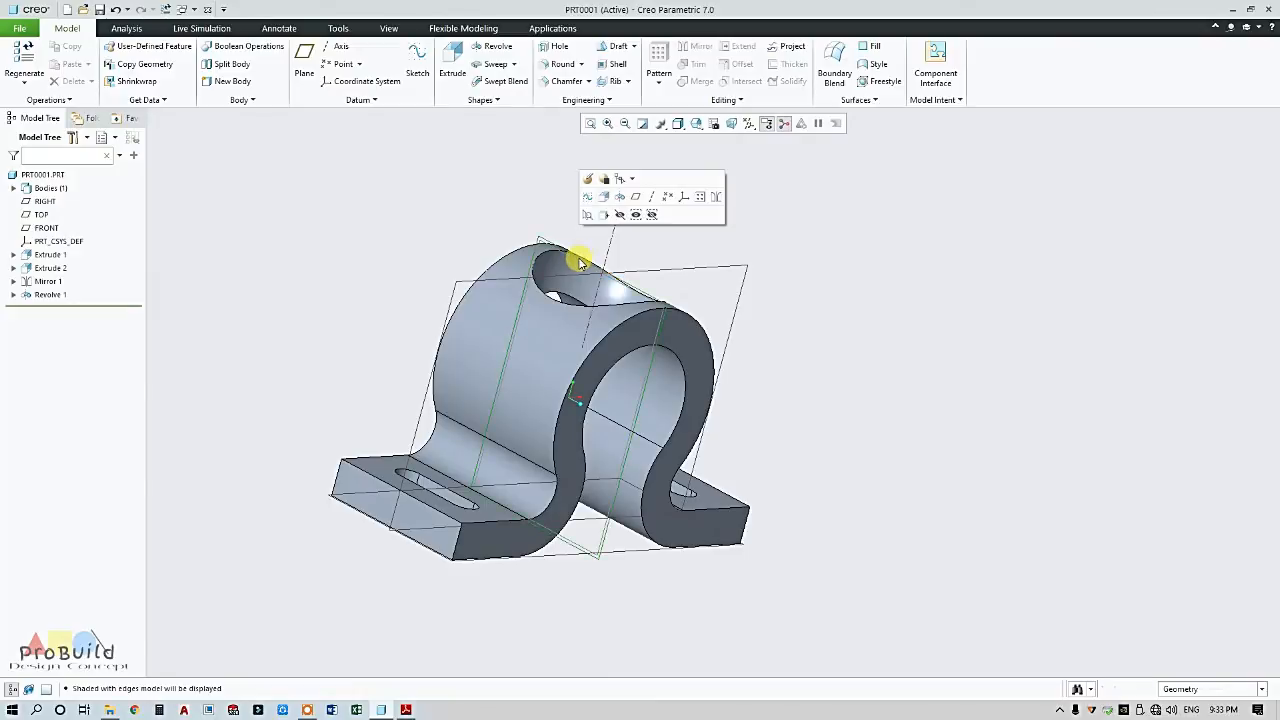
click(452, 62)
click(738, 124)
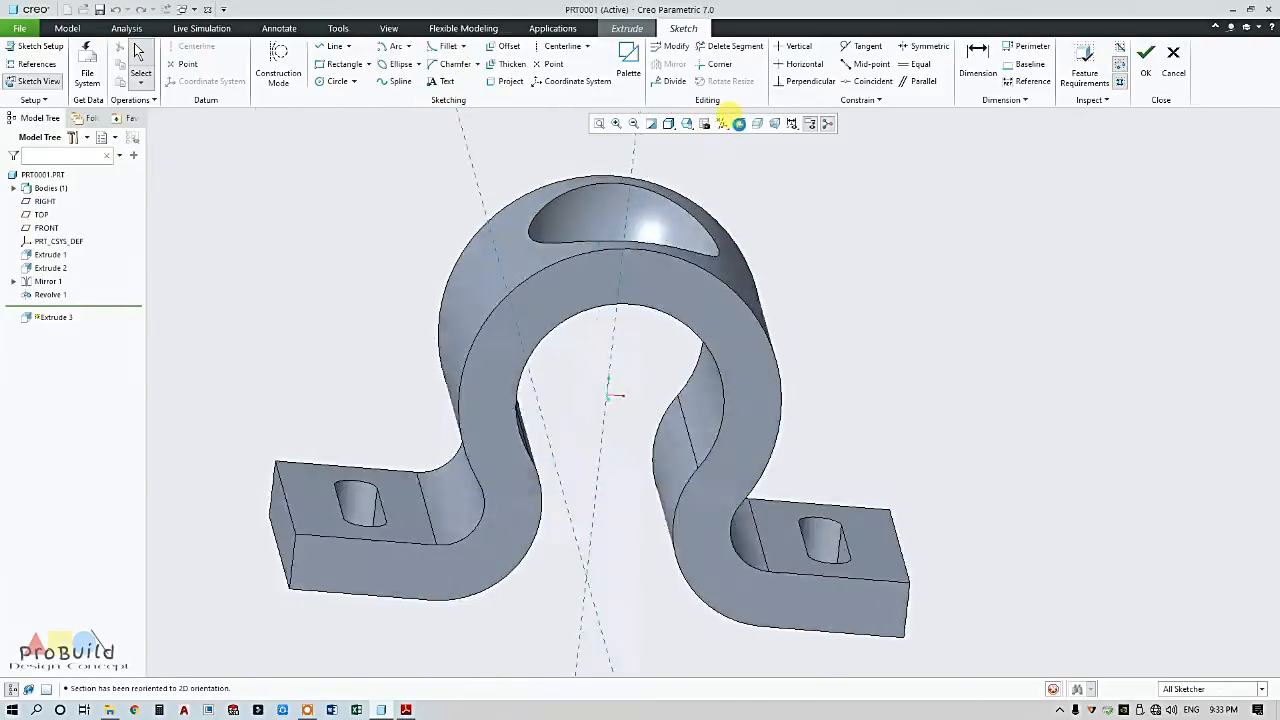
scroll(726, 238, up, 2)
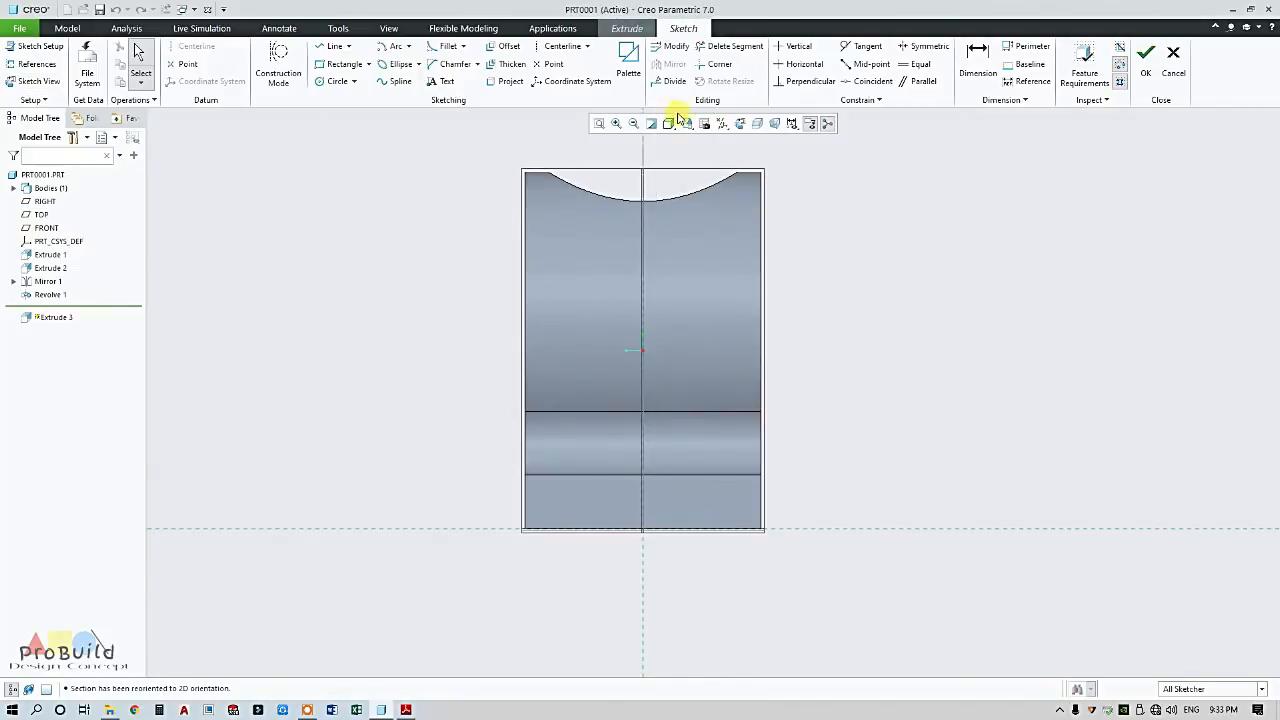
click(655, 125)
click(698, 203)
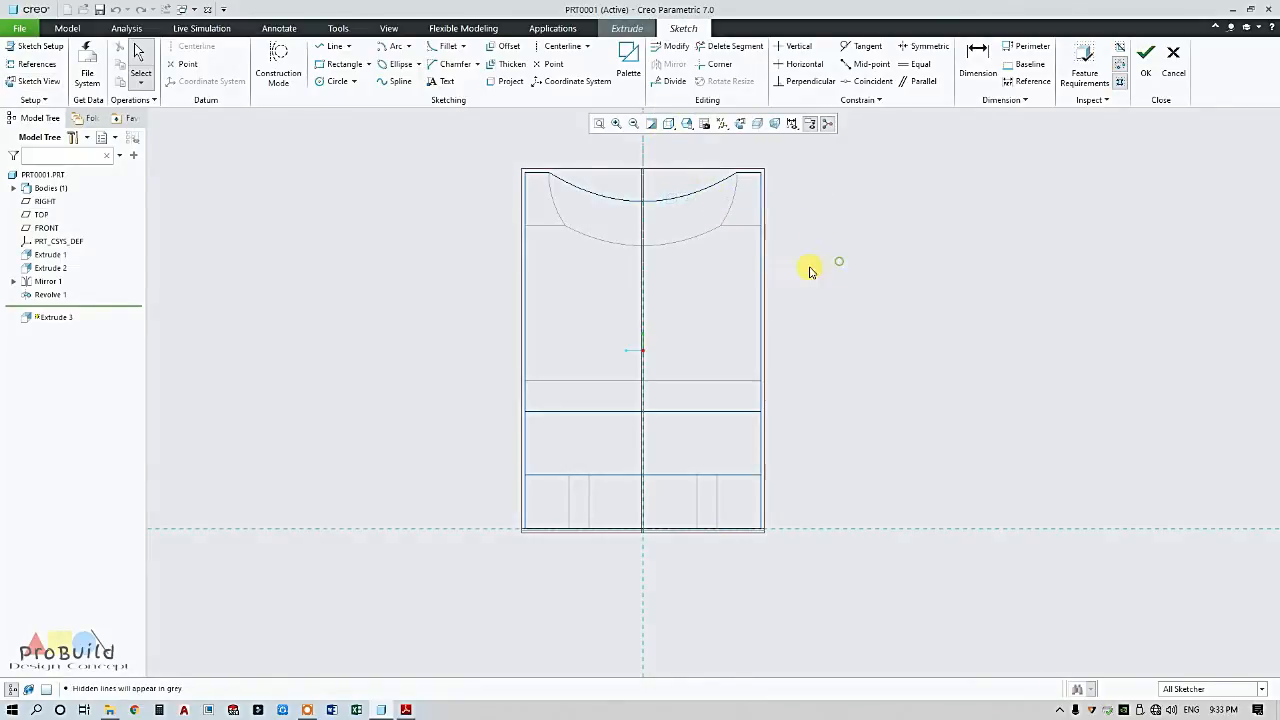
scroll(815, 262, down, 2)
scroll(820, 257, up, 2)
- Check section A-A in the reference drawing, add a horizontal centerline across the bracket's side view and set its height above the base to 61 mm
click(405, 710)
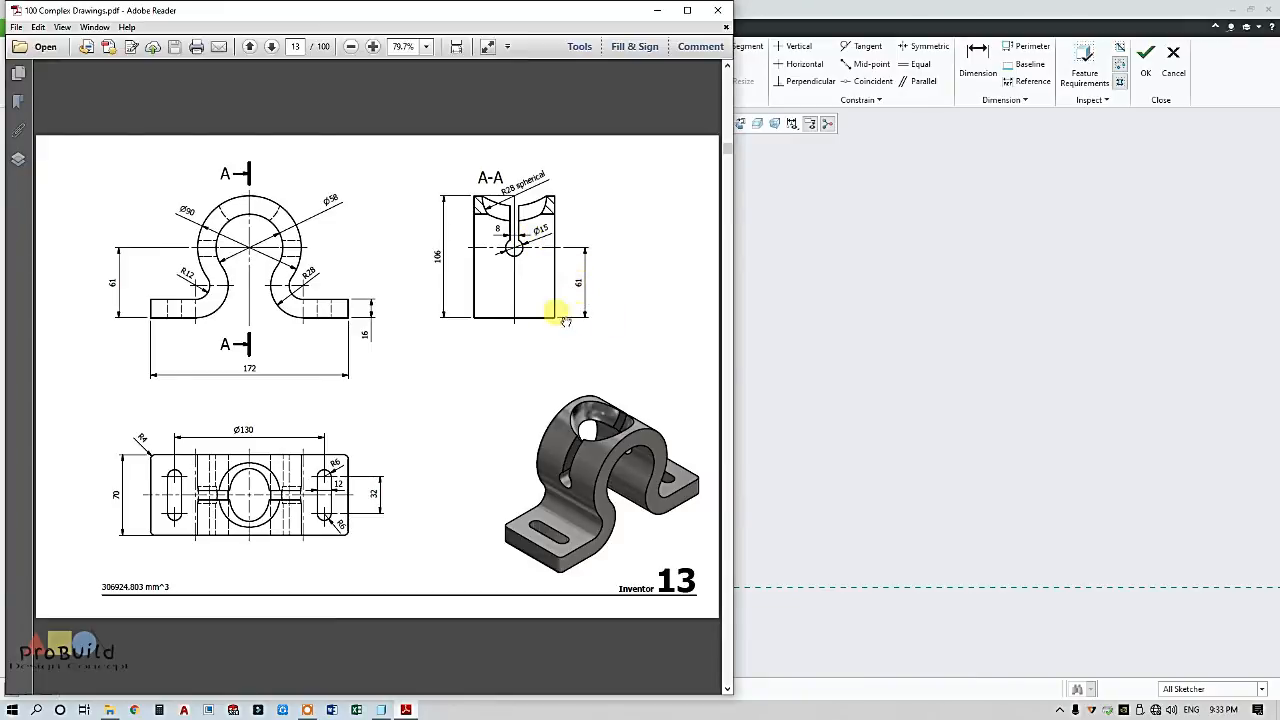
click(766, 326)
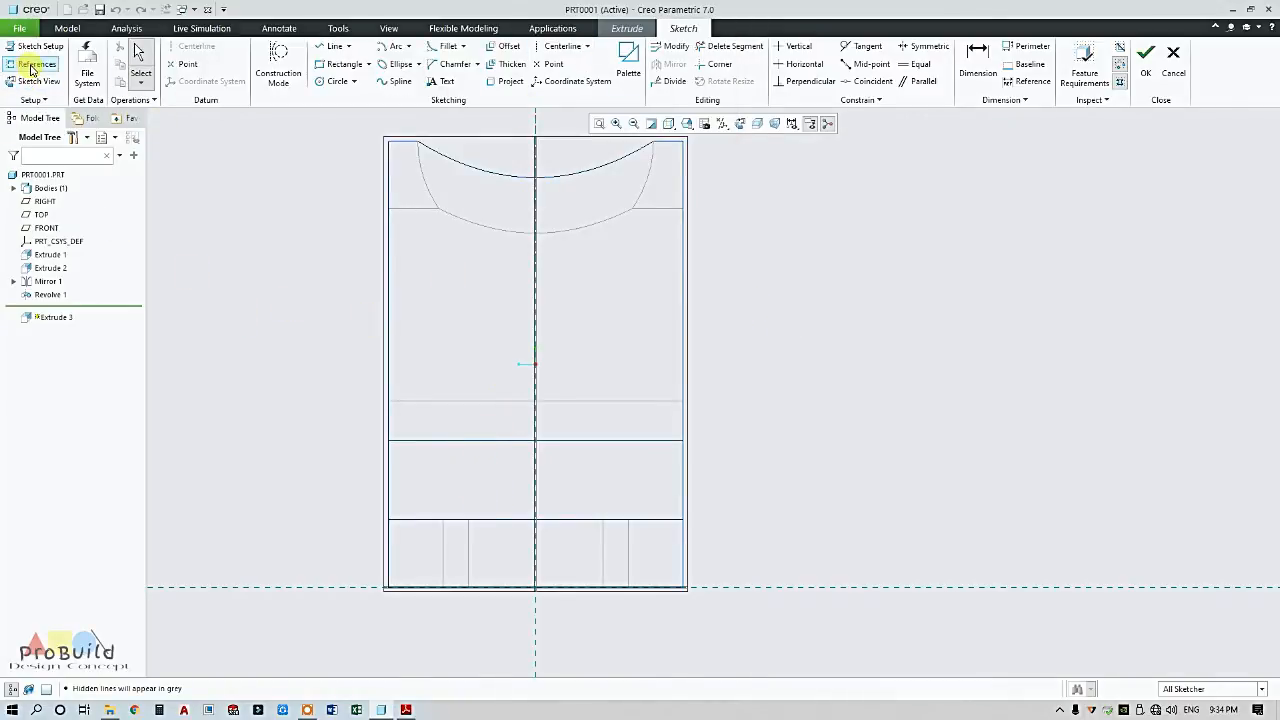
click(562, 46)
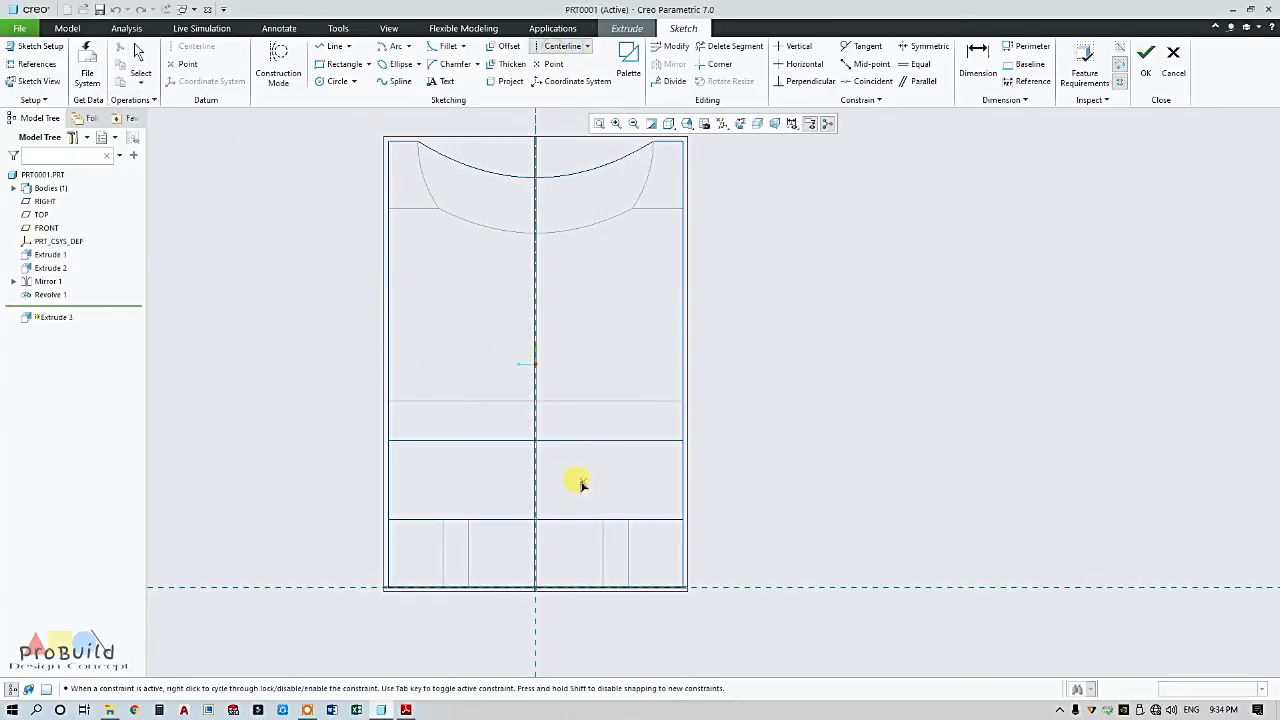
click(537, 345)
click(818, 366)
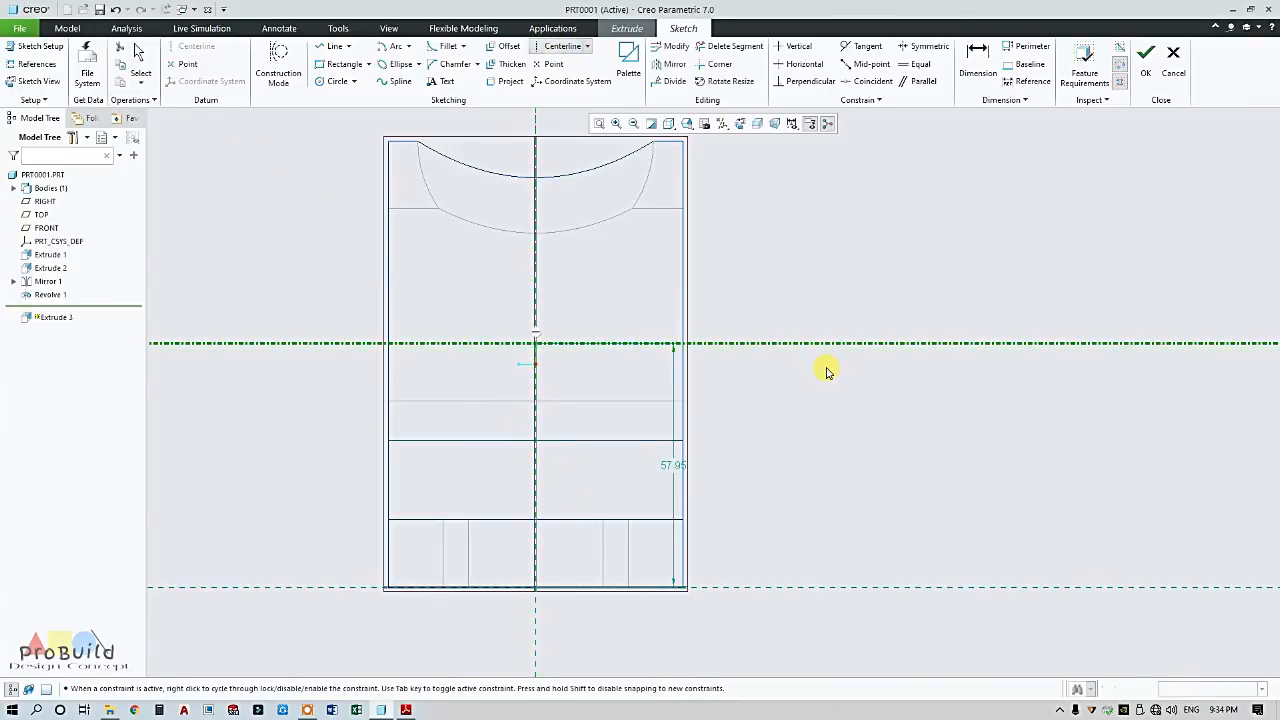
middle_click(822, 373)
drag(679, 467, 834, 451)
double_click(838, 455)
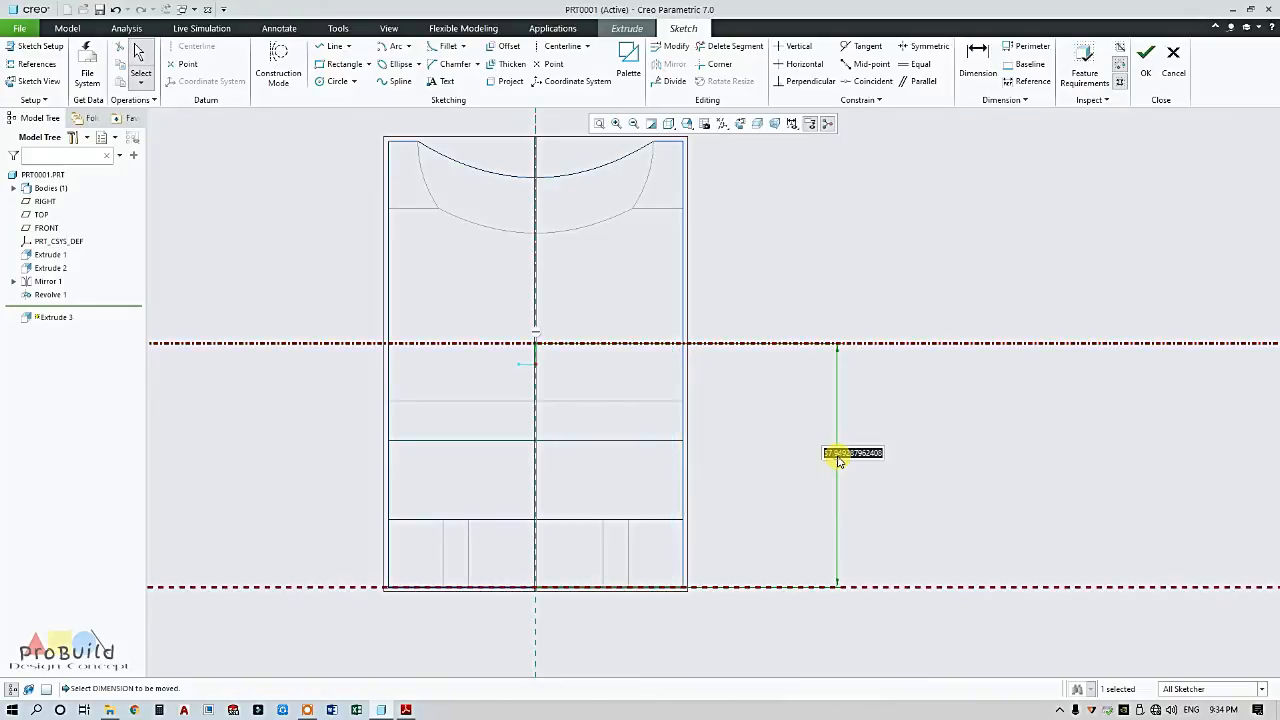
text(61)
key(Return)
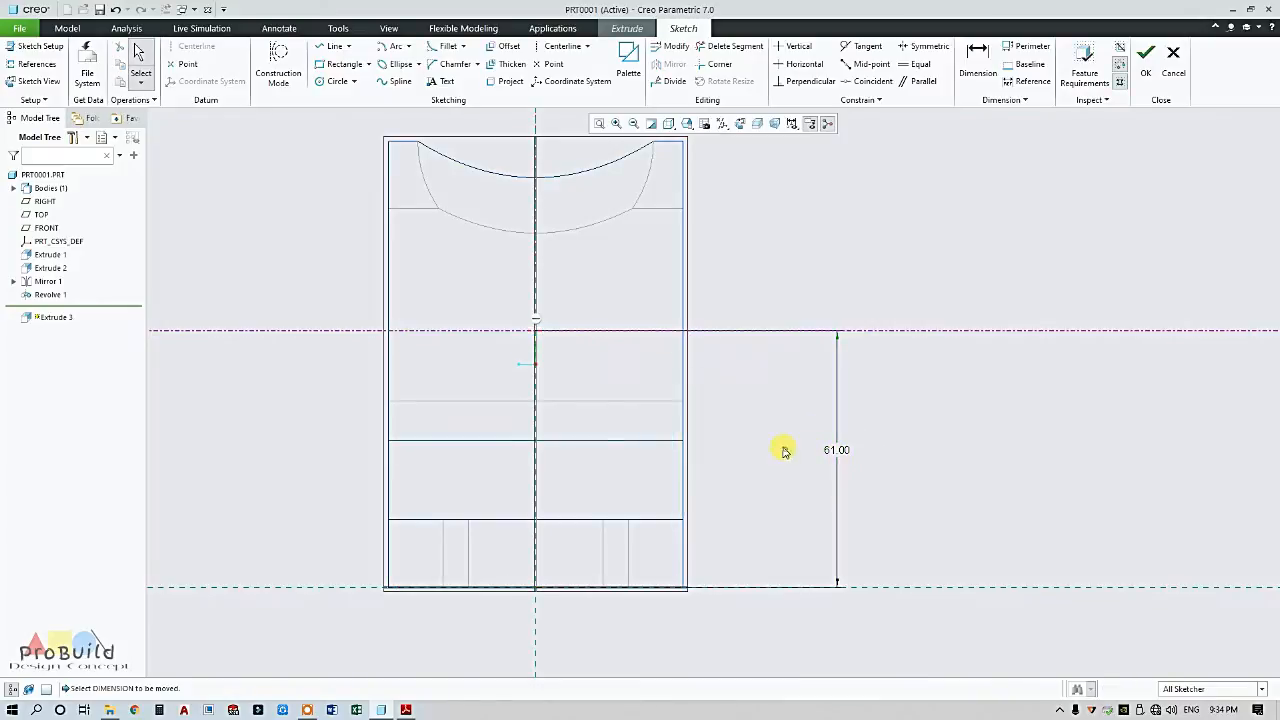
- Sketch a circle centred where the horizontal centerline crosses the vertical reference, and set its diameter to 15 mm
click(337, 81)
click(534, 330)
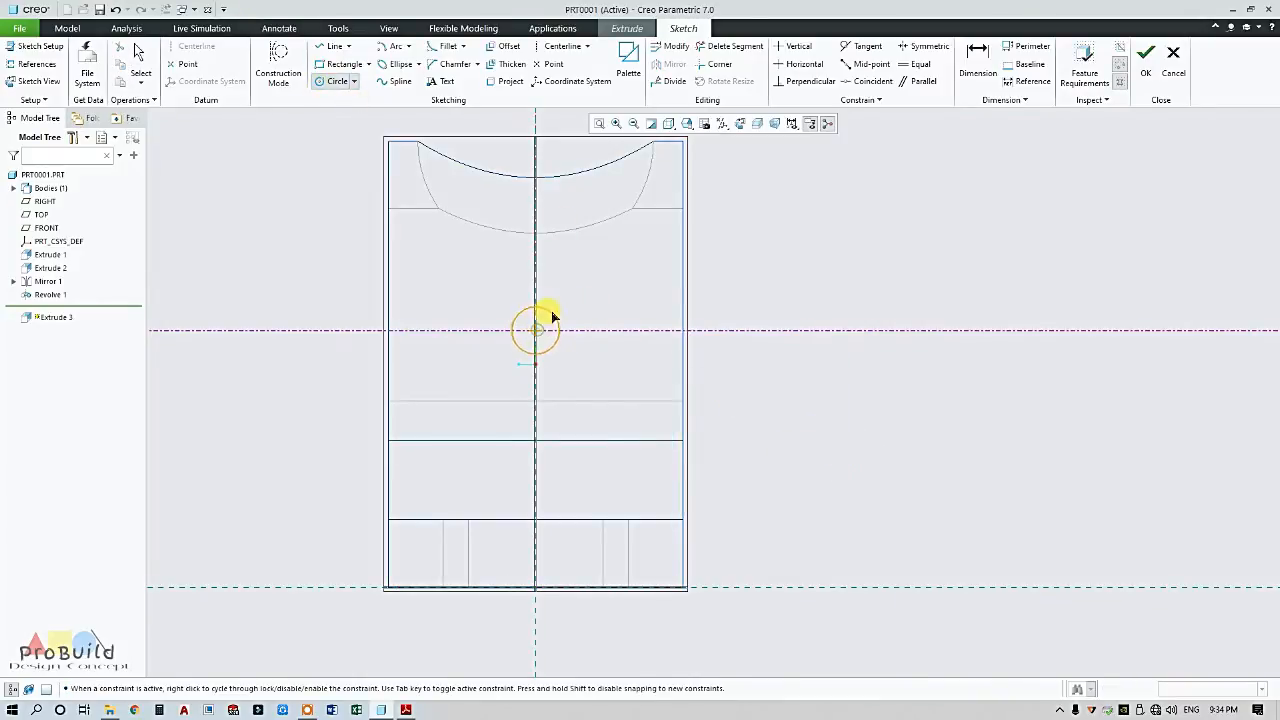
click(556, 310)
scroll(540, 320, up, 5)
double_click(408, 263)
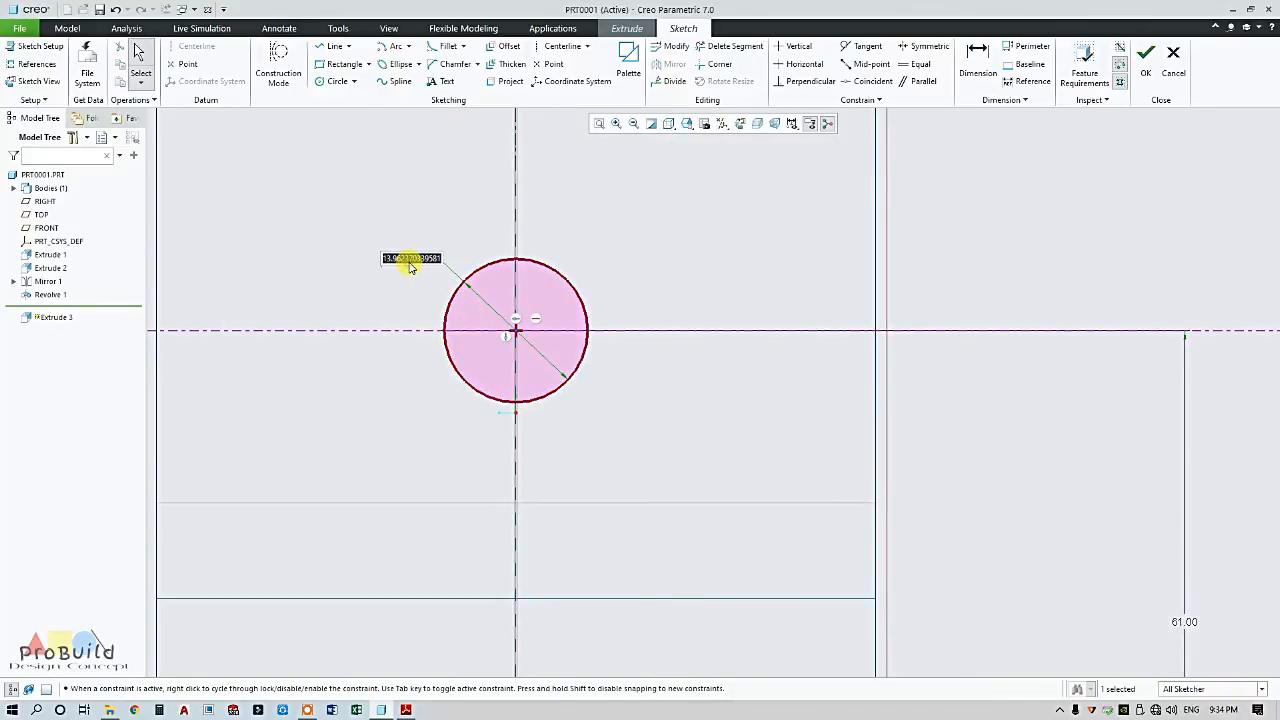
key(Return)
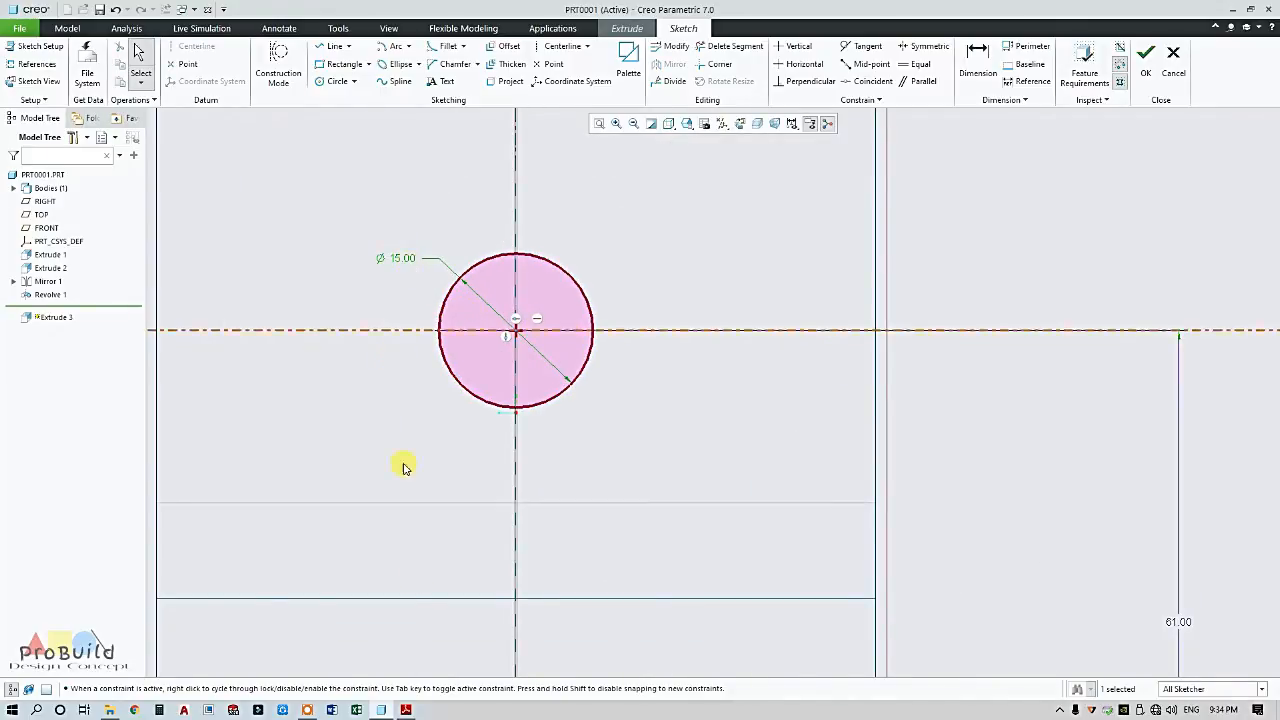
- Check the slot width in section A-A of the reference drawing and add a vertical centerline through the circle's centre
click(405, 710)
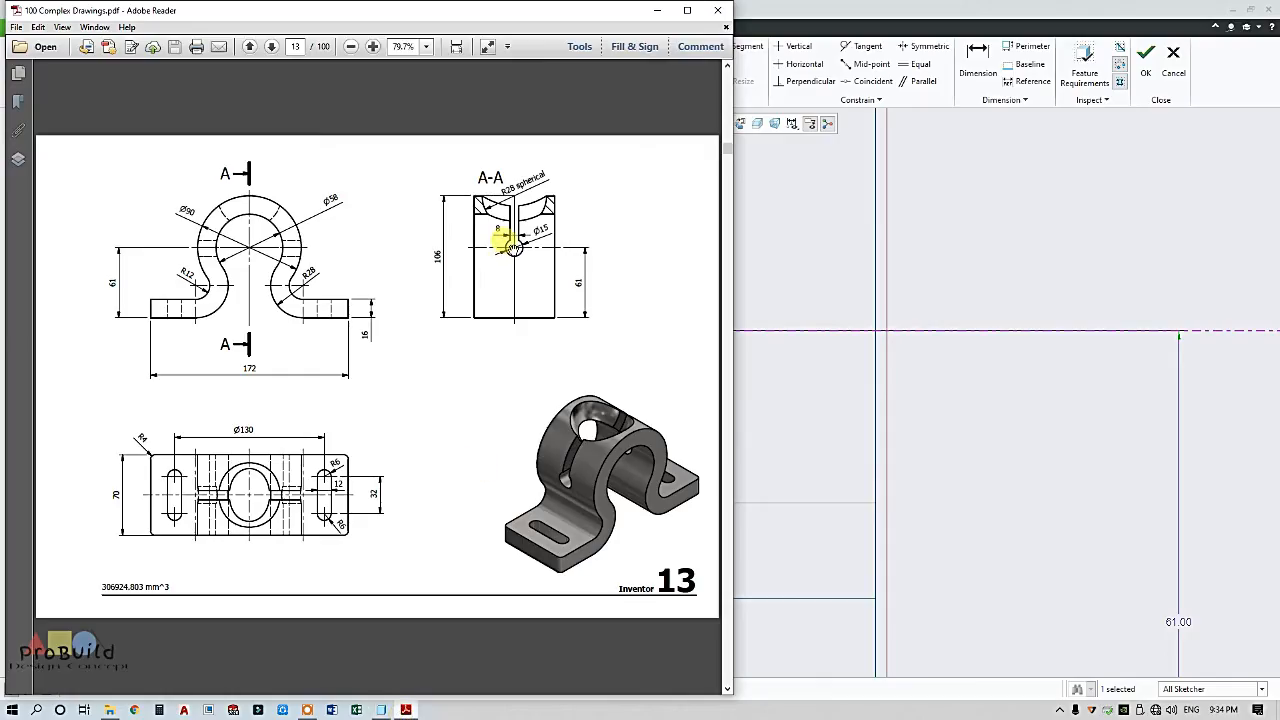
scroll(507, 233, down, 2)
scroll(500, 236, up, 3)
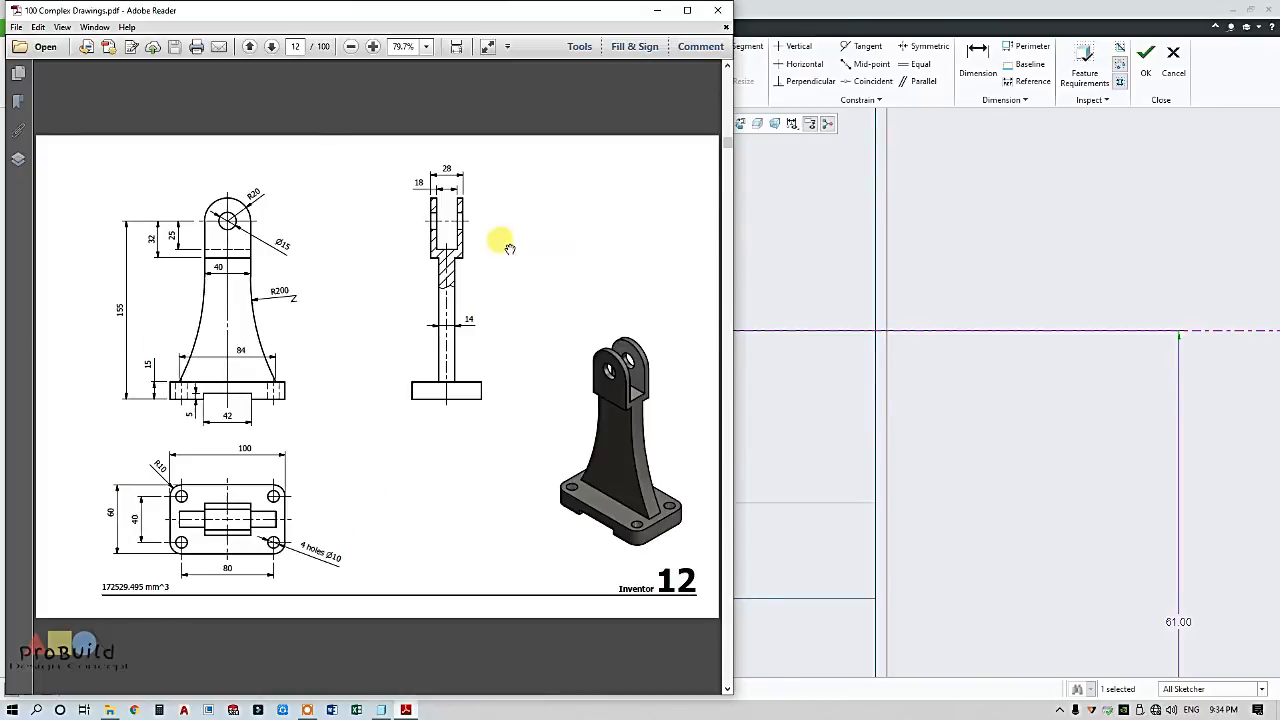
scroll(490, 240, down, 1)
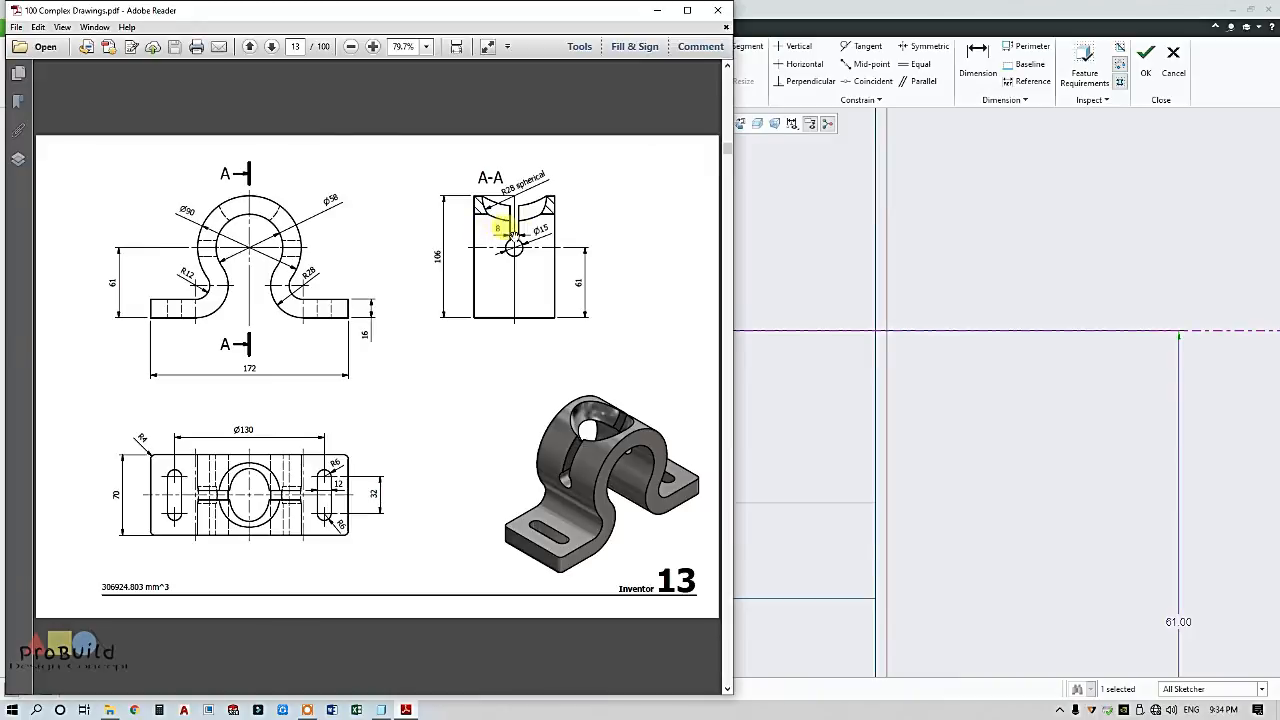
click(931, 286)
scroll(672, 334, up, 5)
shift+middle_drag(677, 326, 650, 394)
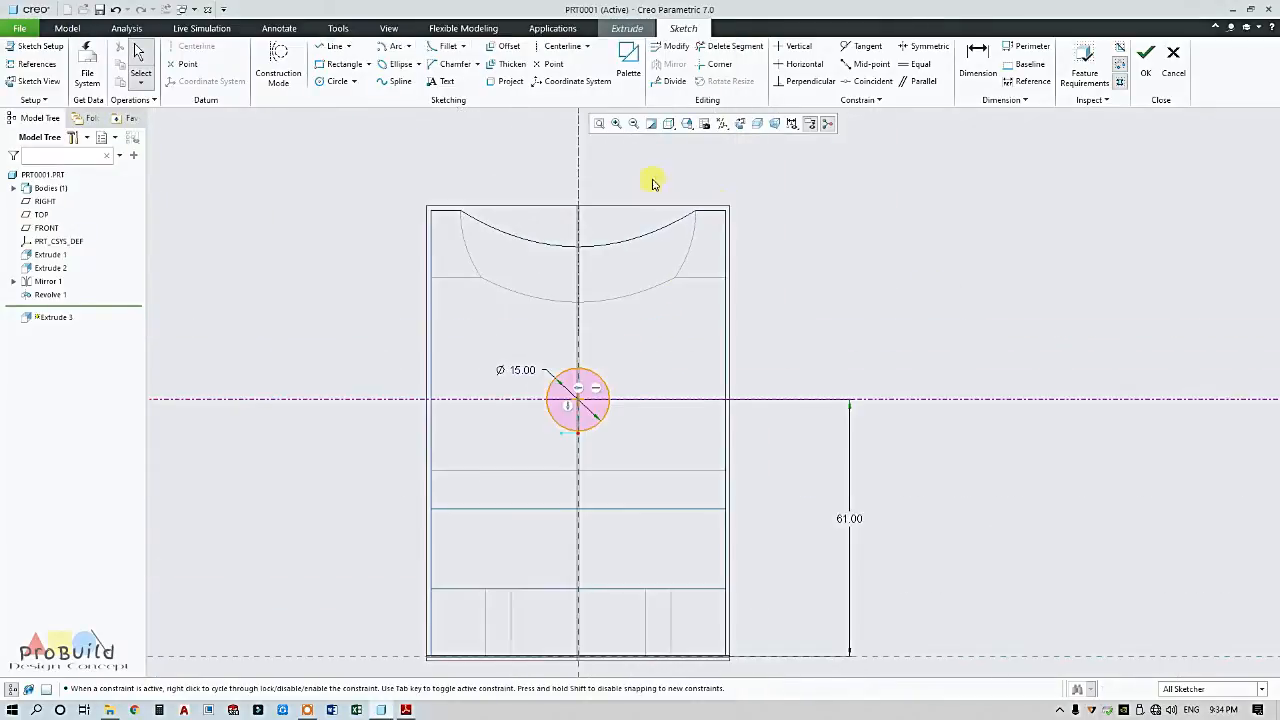
click(579, 226)
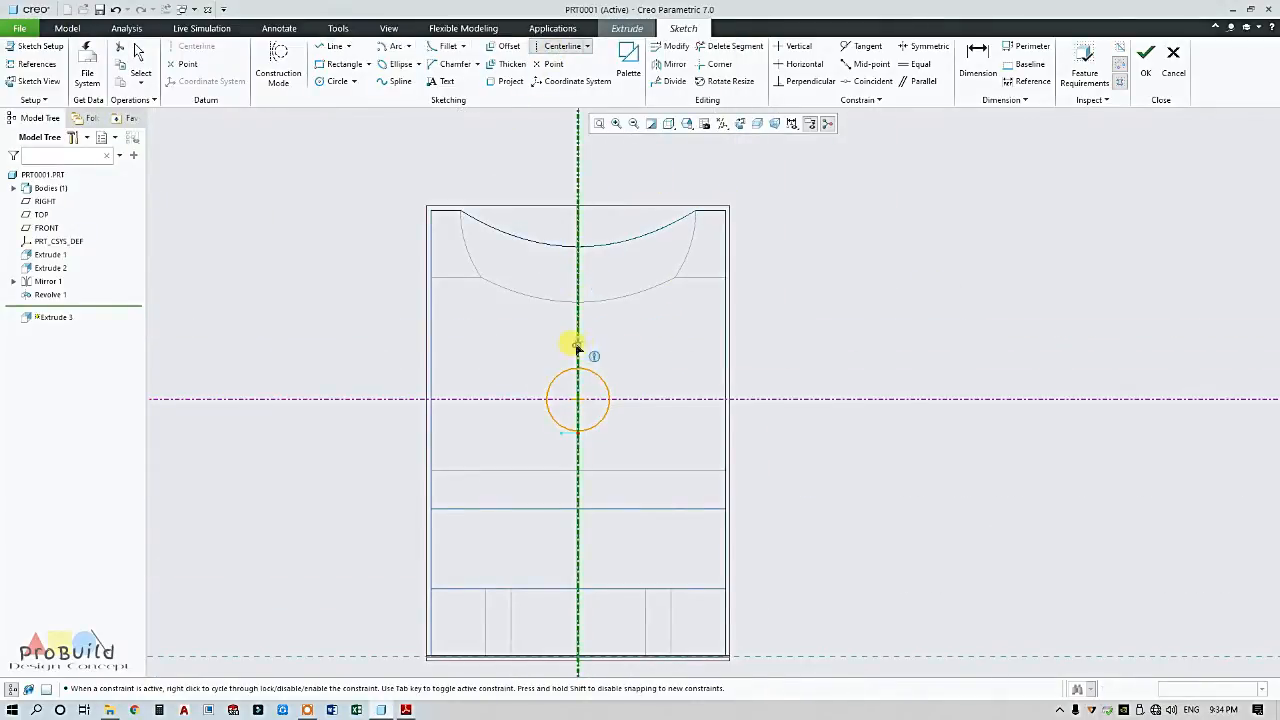
scroll(614, 348, down, 3)
- Draw a vertical line about 21 mm long upward from the circle and set its distance from the vertical centerline to 4 mm
click(335, 46)
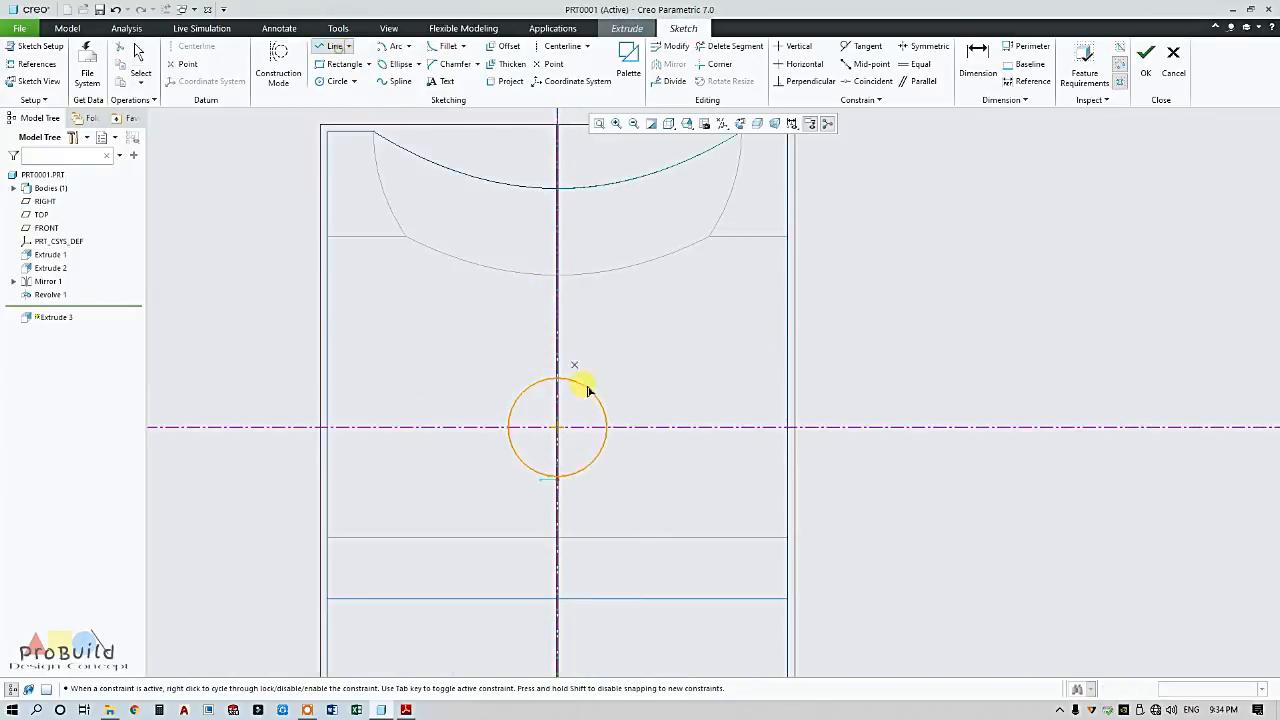
click(579, 385)
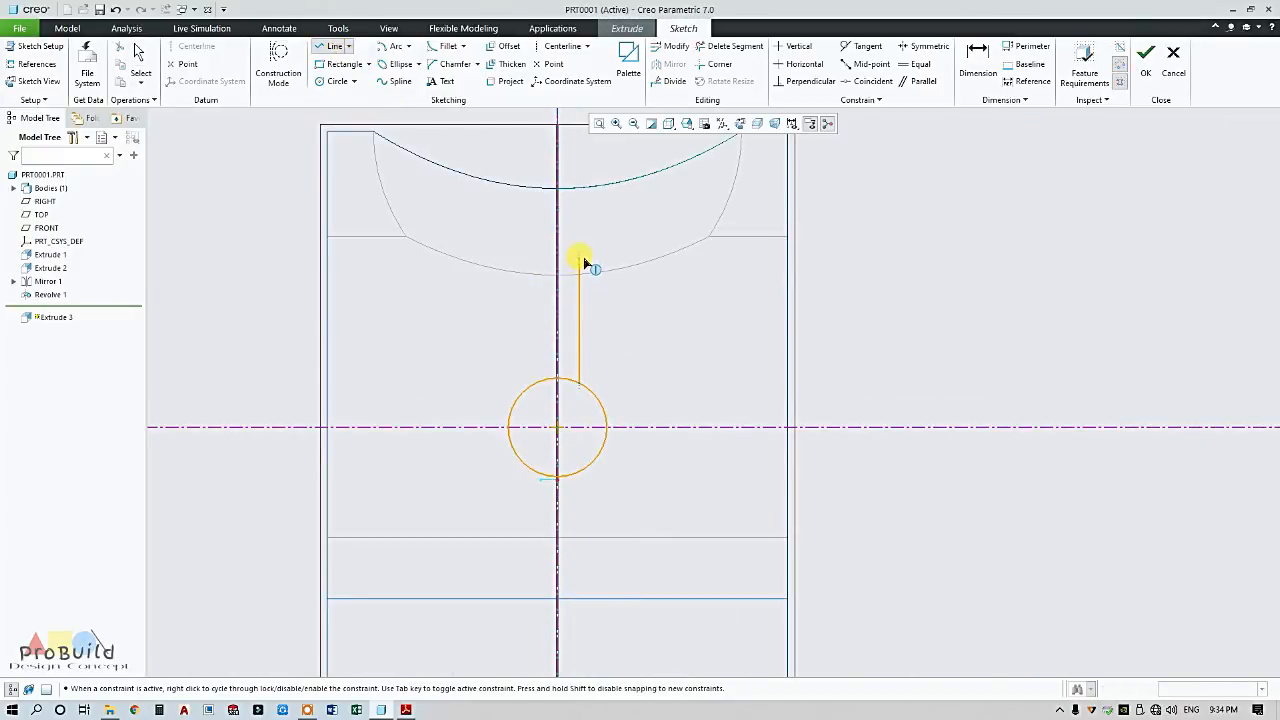
middle_click(621, 328)
scroll(566, 360, down, 3)
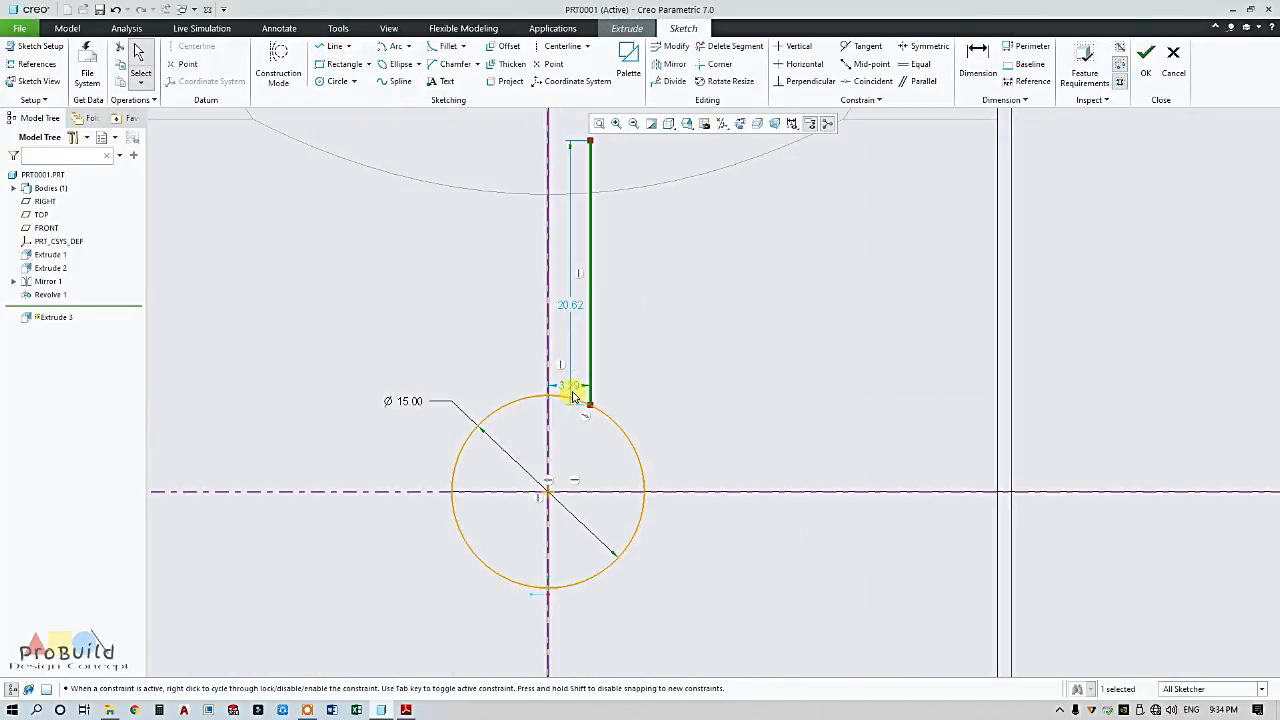
click(646, 340)
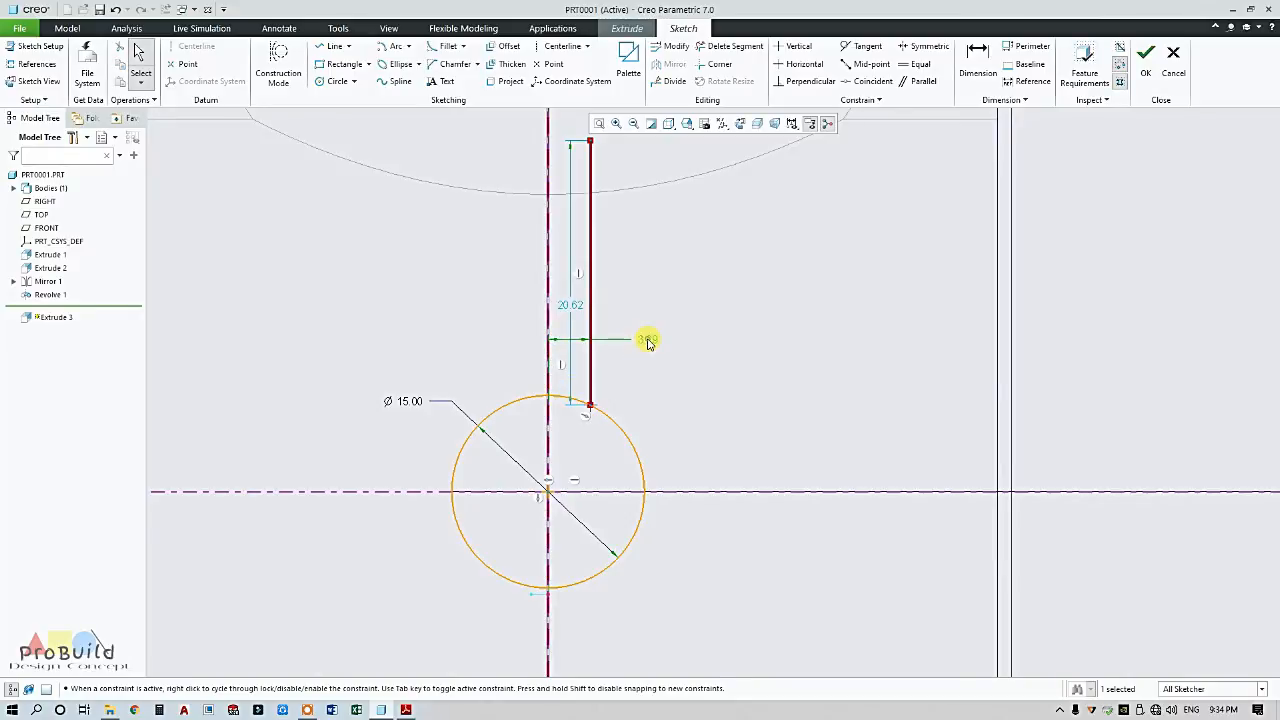
text(4)
key(Return)
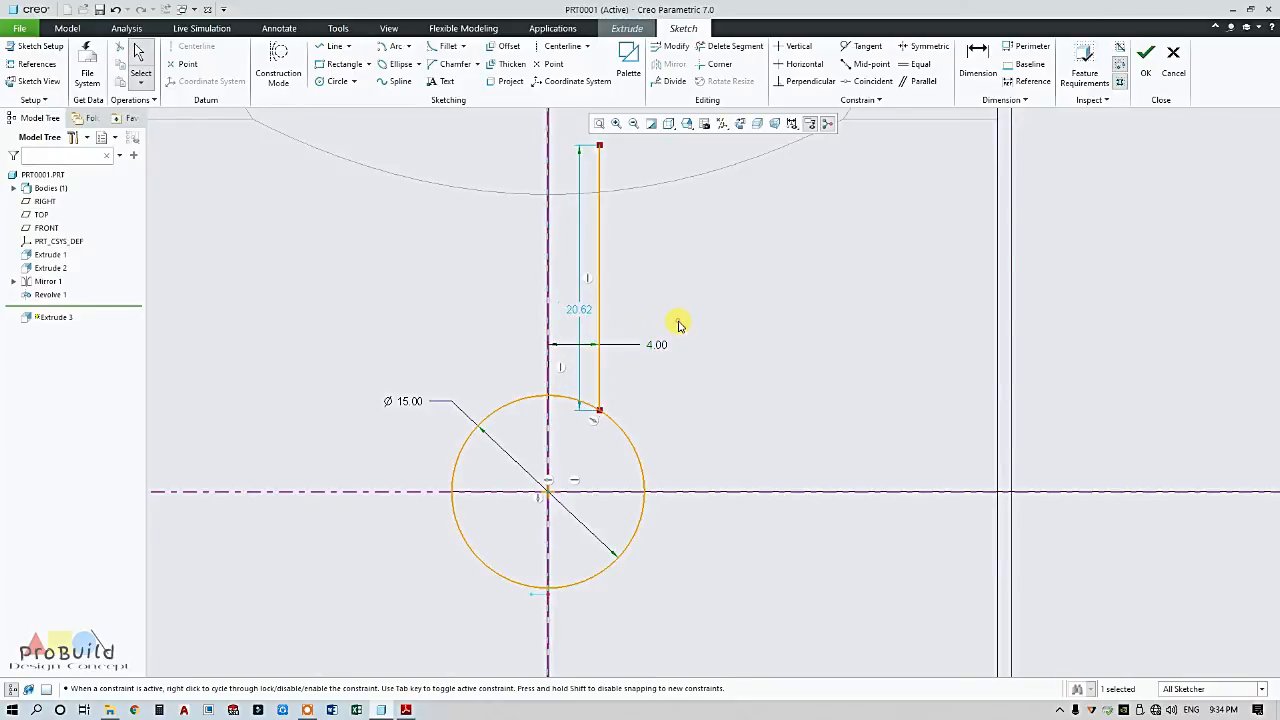
- Mirror the vertical line about the vertical centerline to form the slot's opposite side
click(586, 330)
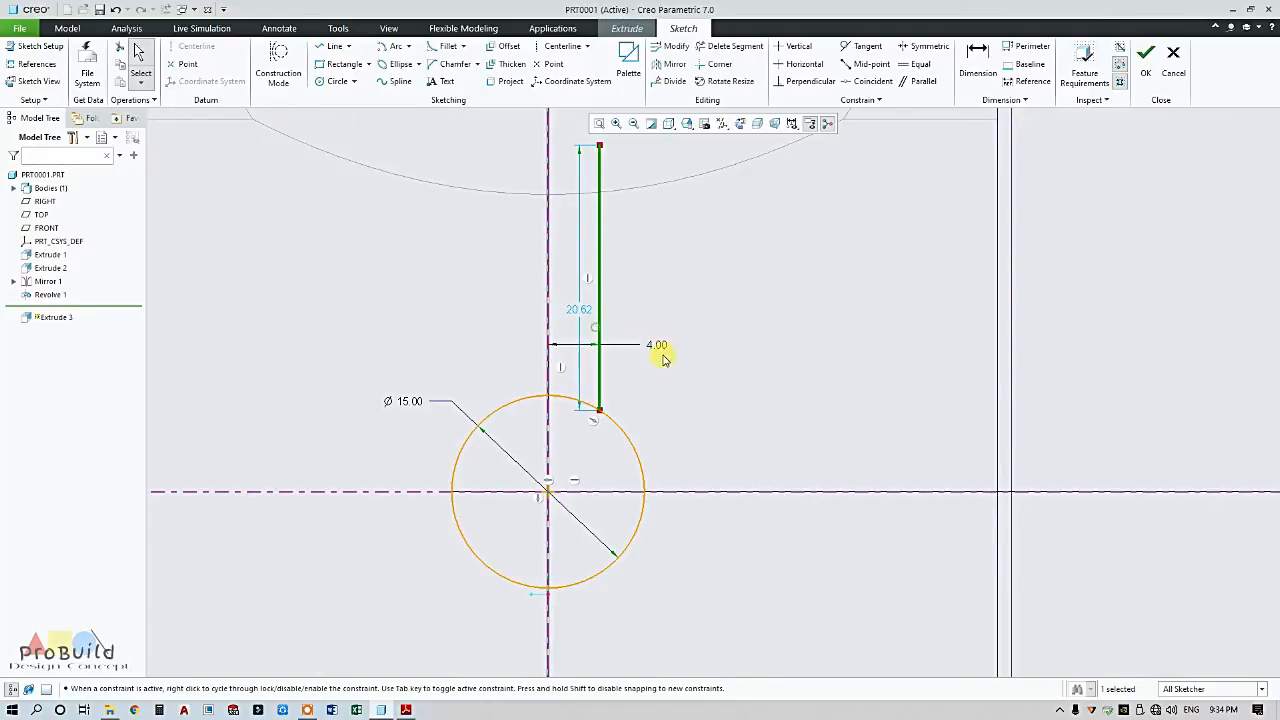
click(666, 63)
click(549, 255)
scroll(655, 310, up, 3)
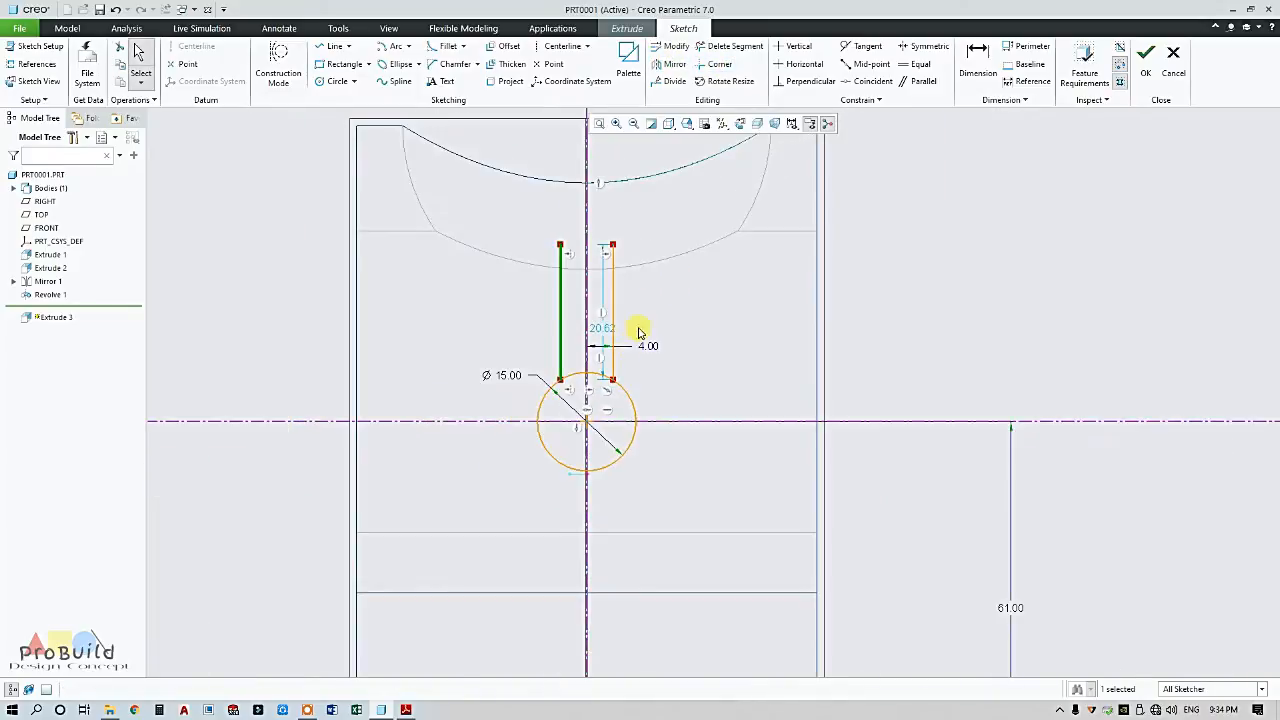
scroll(650, 300, down, 3)
scroll(523, 338, up, 4)
scroll(557, 302, down, 1)
scroll(557, 302, down, 2)
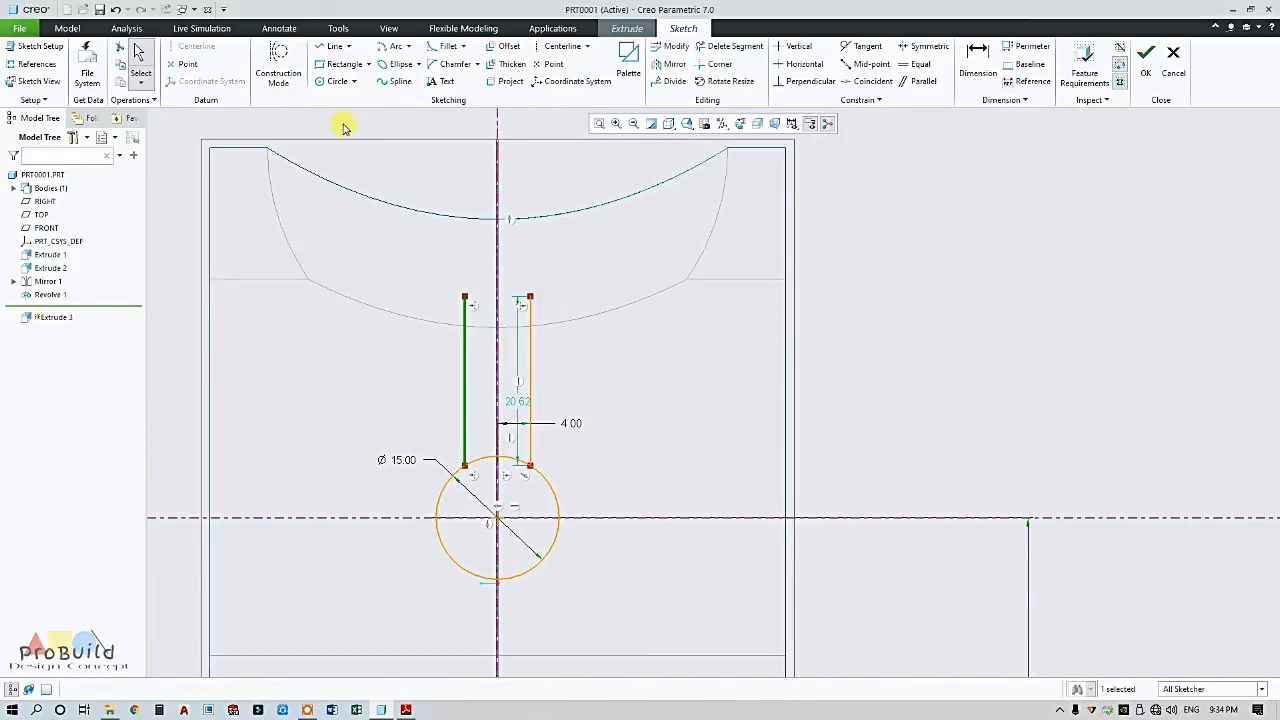
- Join the upper ends of the two slot lines with a horizontal line and trim away the circle's arc between them
click(334, 46)
click(463, 297)
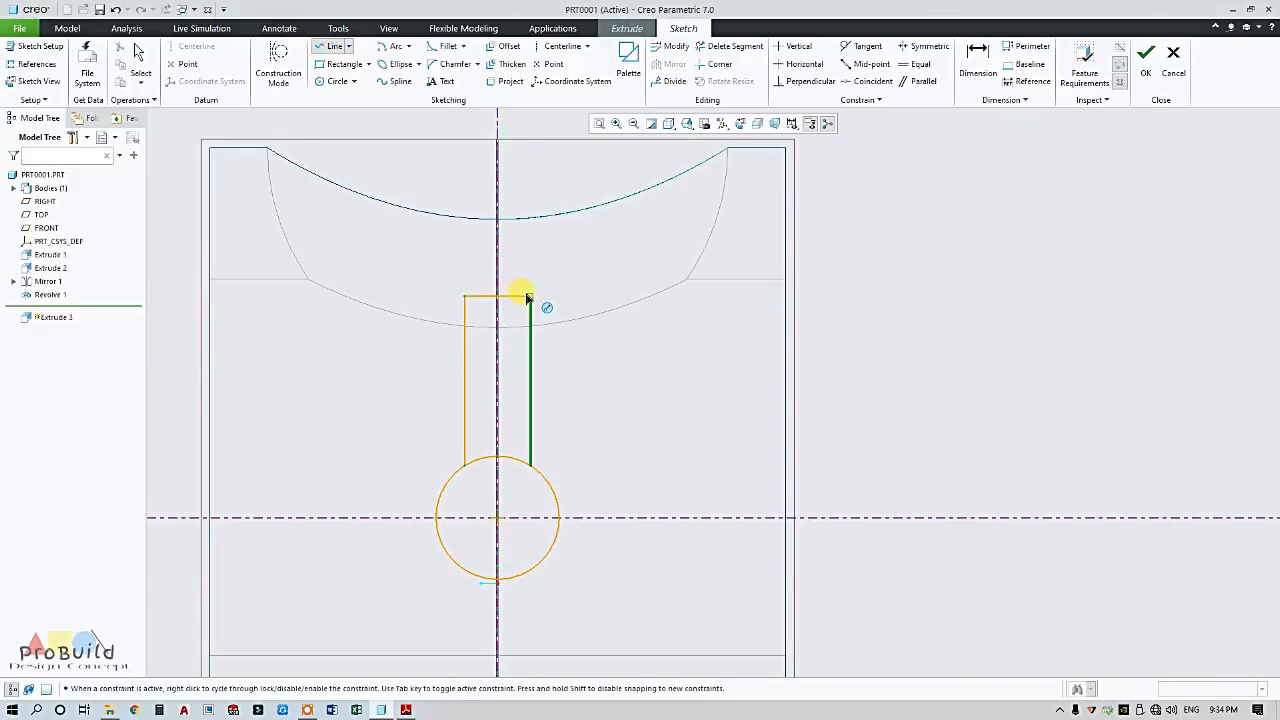
click(530, 297)
middle_click(600, 365)
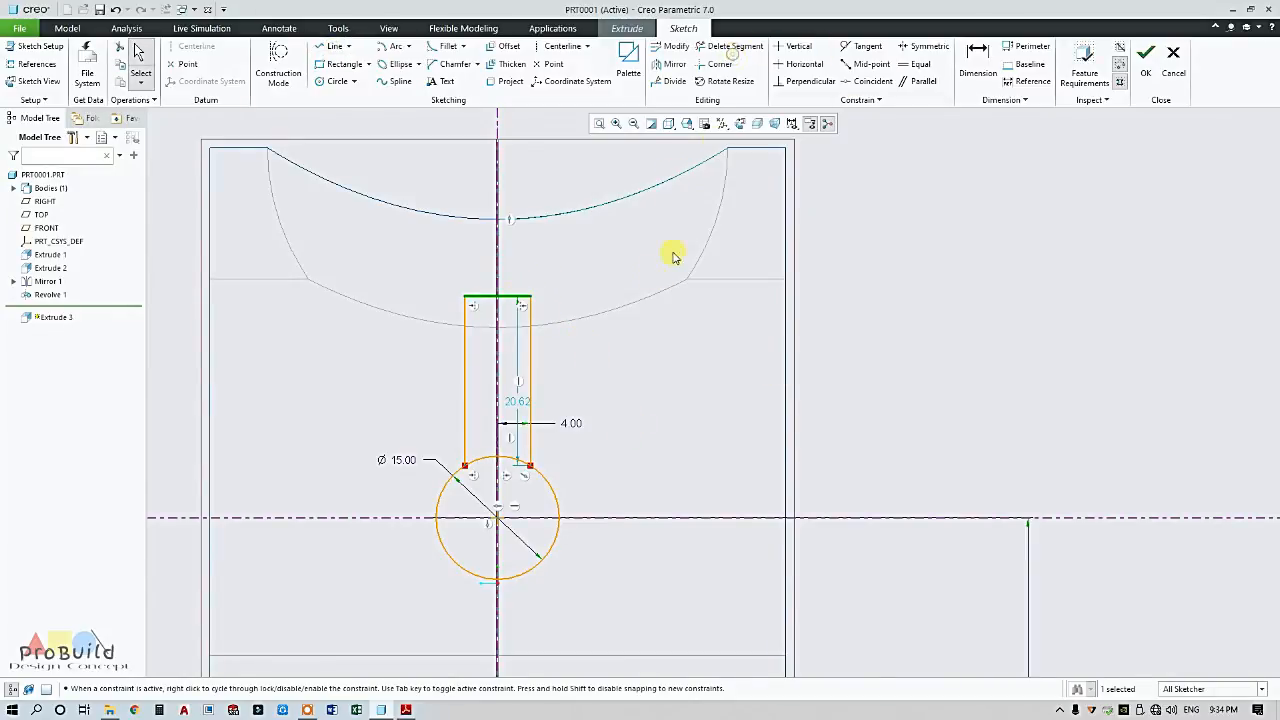
click(730, 46)
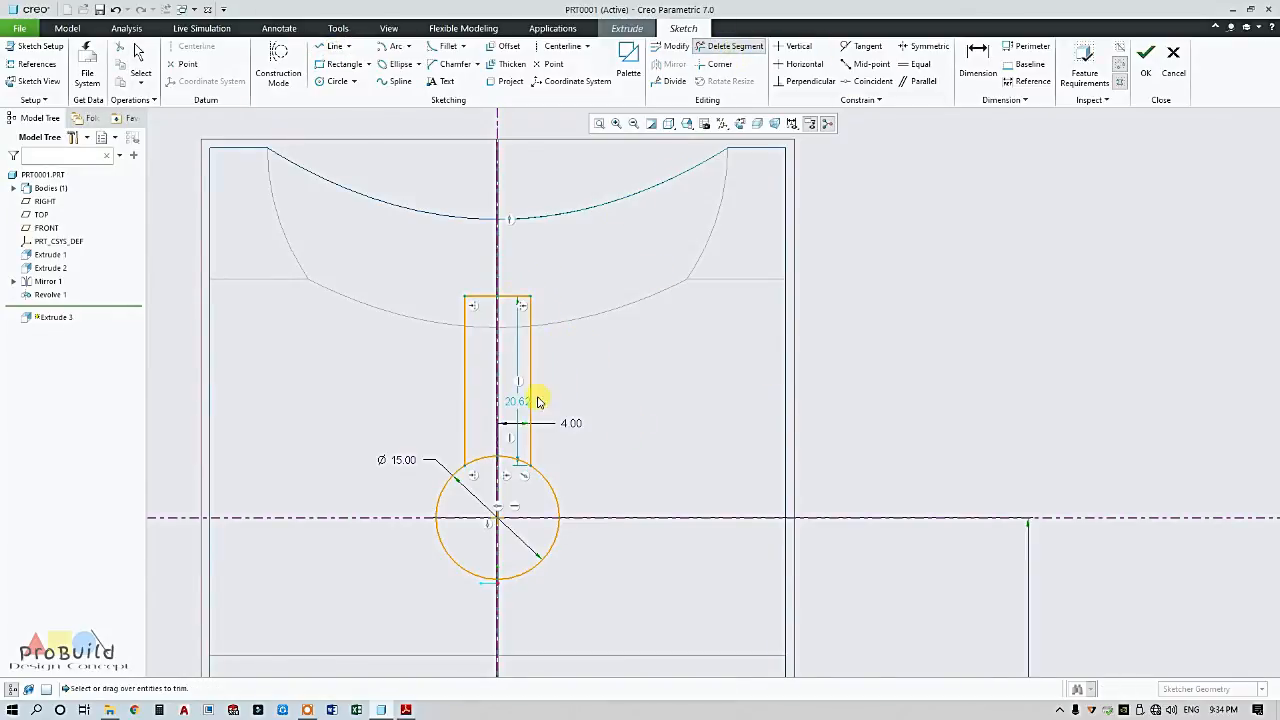
click(485, 453)
middle_click(614, 447)
scroll(591, 457, up, 3)
scroll(565, 484, down, 2)
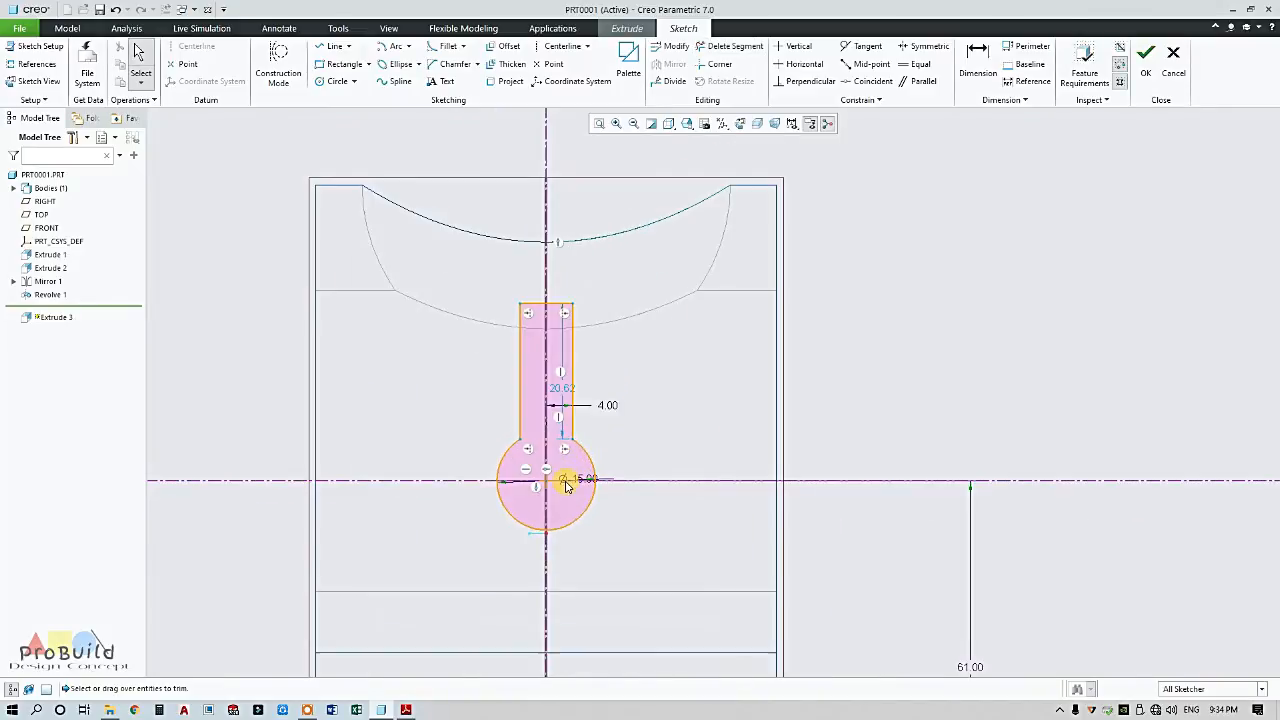
- Compare the slot profile with section A-A on page 13 of the reference drawings and finish the sketch
click(406, 710)
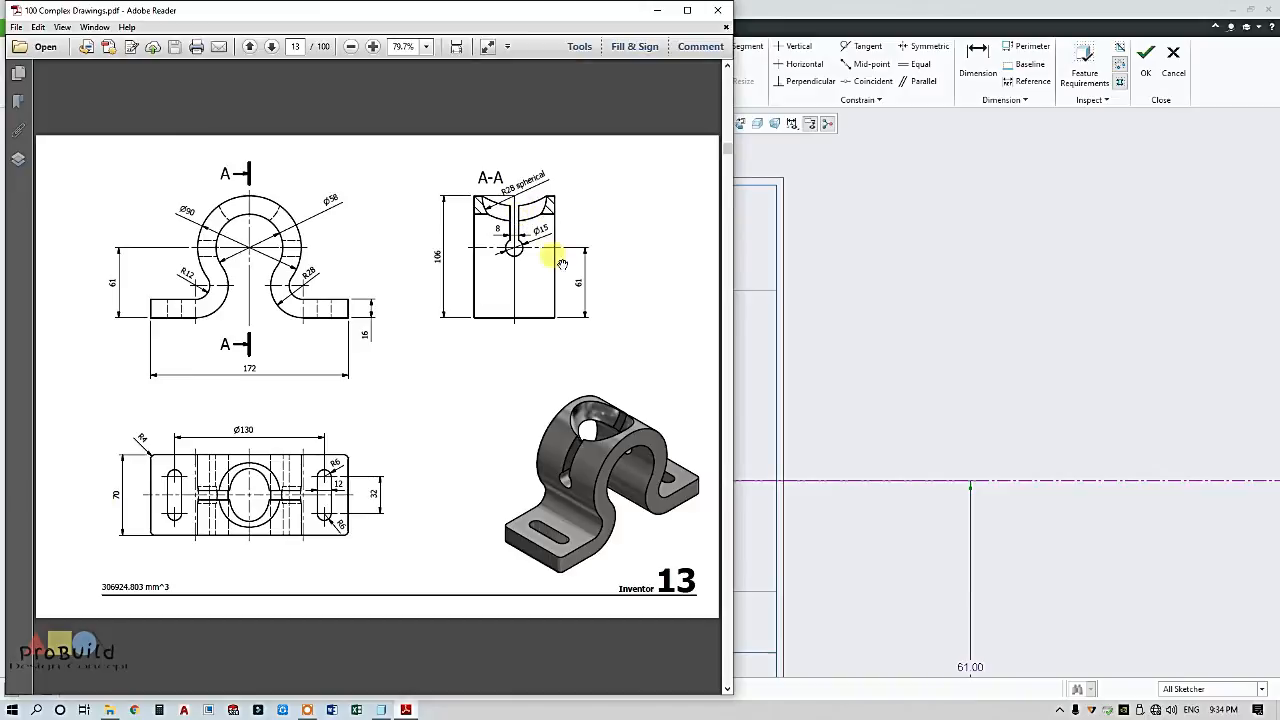
click(781, 133)
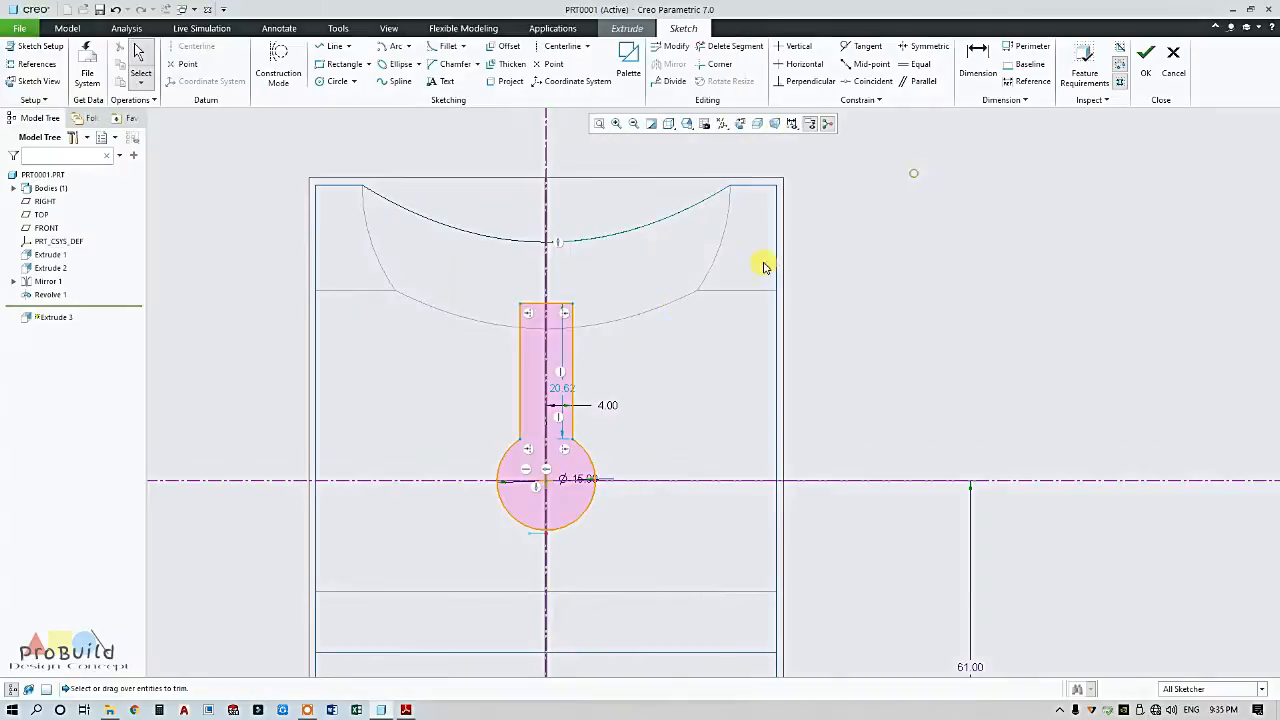
scroll(614, 320, up, 2)
scroll(575, 325, down, 4)
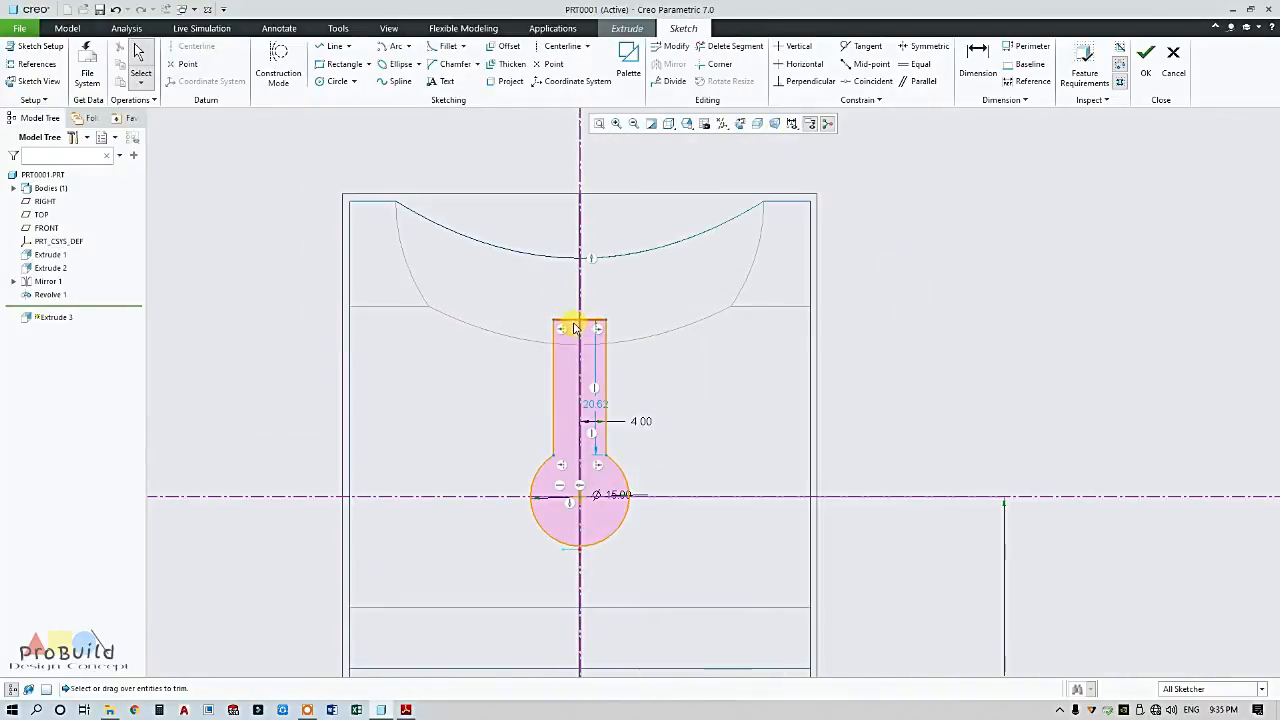
click(1146, 62)
middle_drag(733, 315, 733, 341)
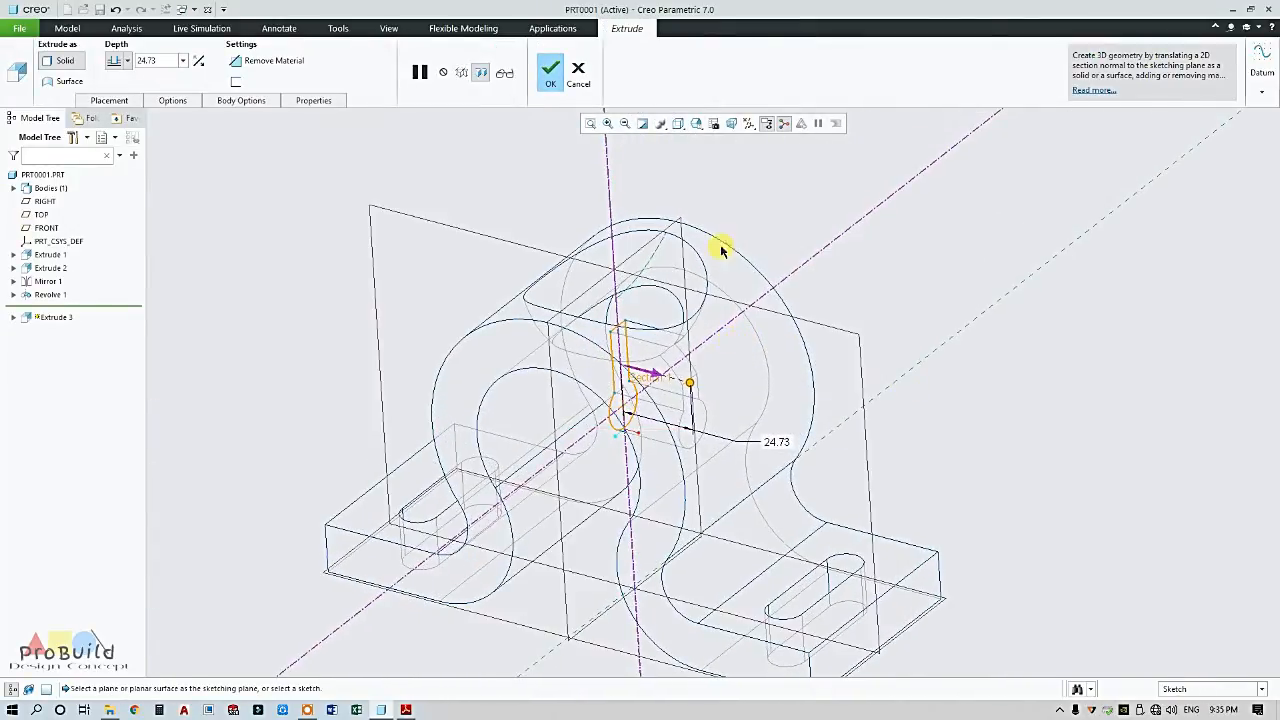
- Reopen the slot section for editing and delete the slot's horizontal top line and both vertical side lines
click(104, 100)
click(232, 143)
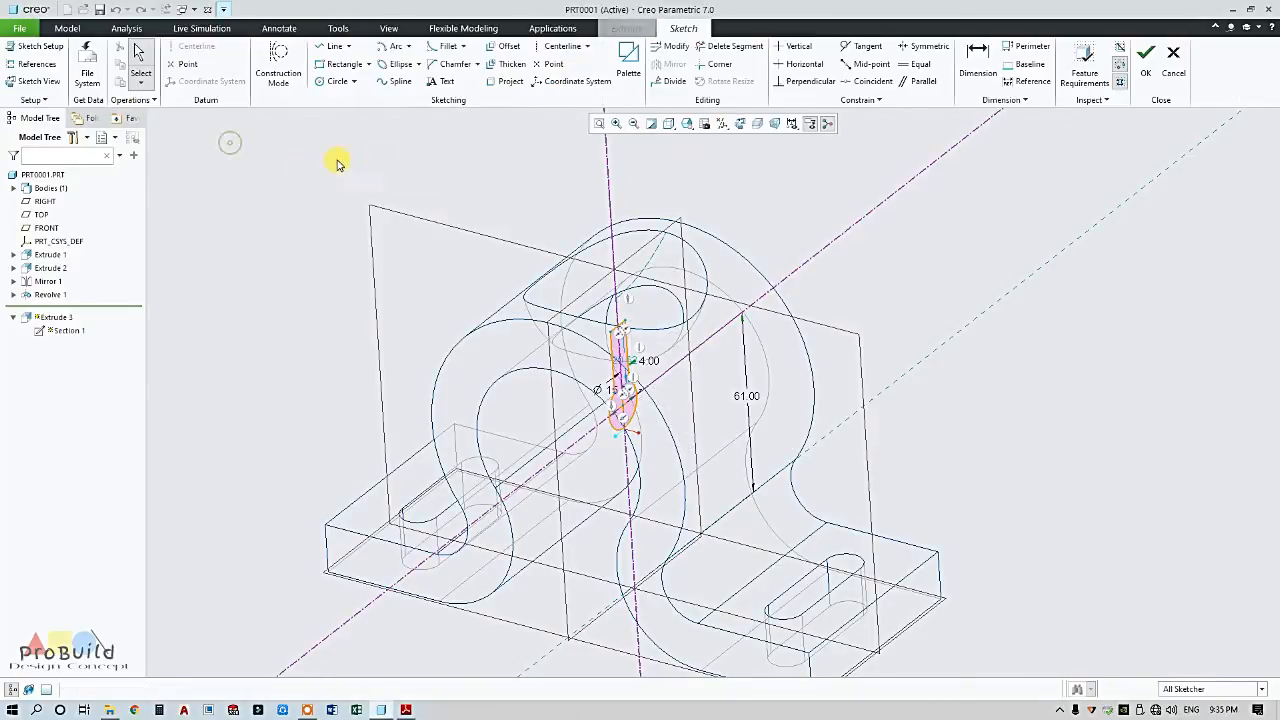
click(741, 124)
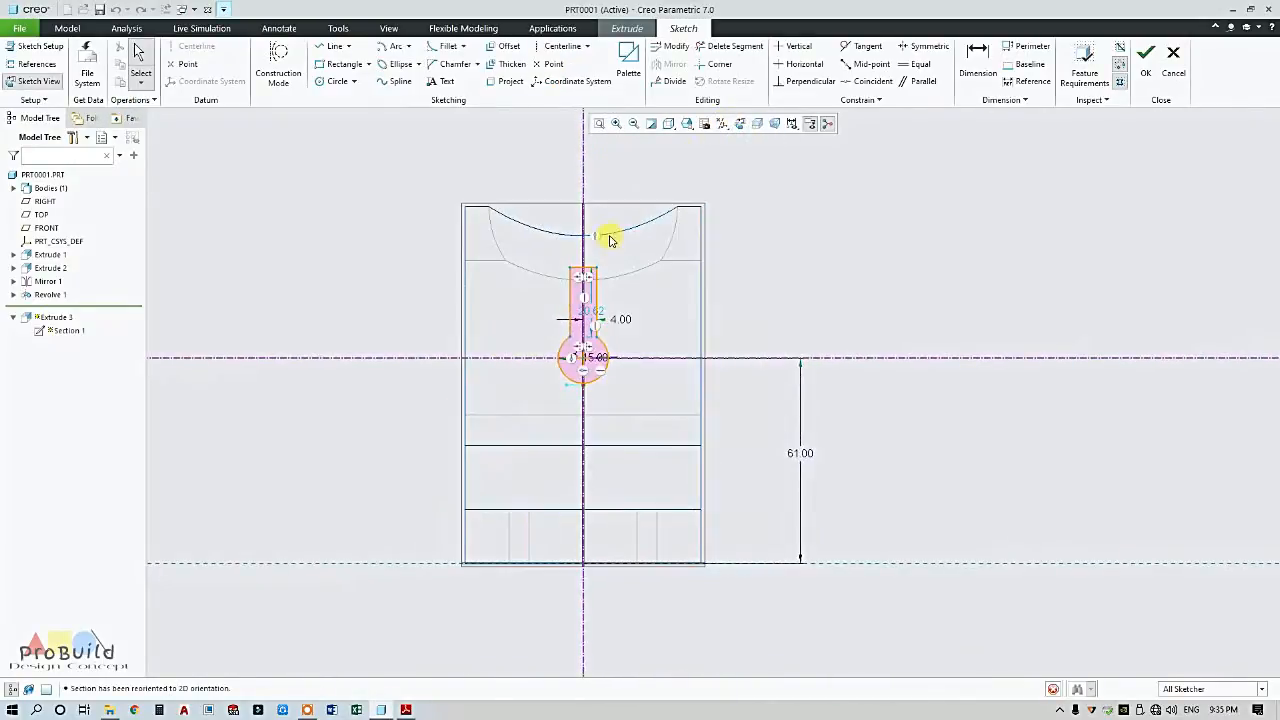
click(579, 280)
key(Delete)
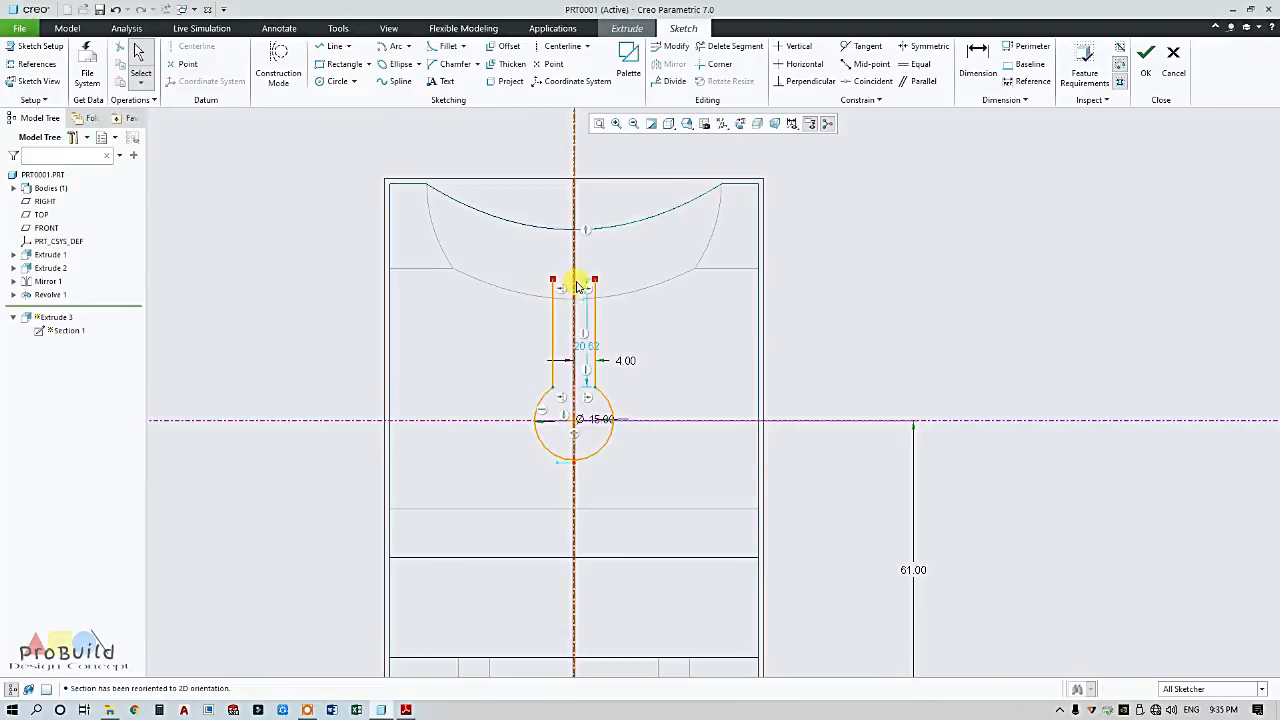
ctrl+click(552, 300)
key(Delete)
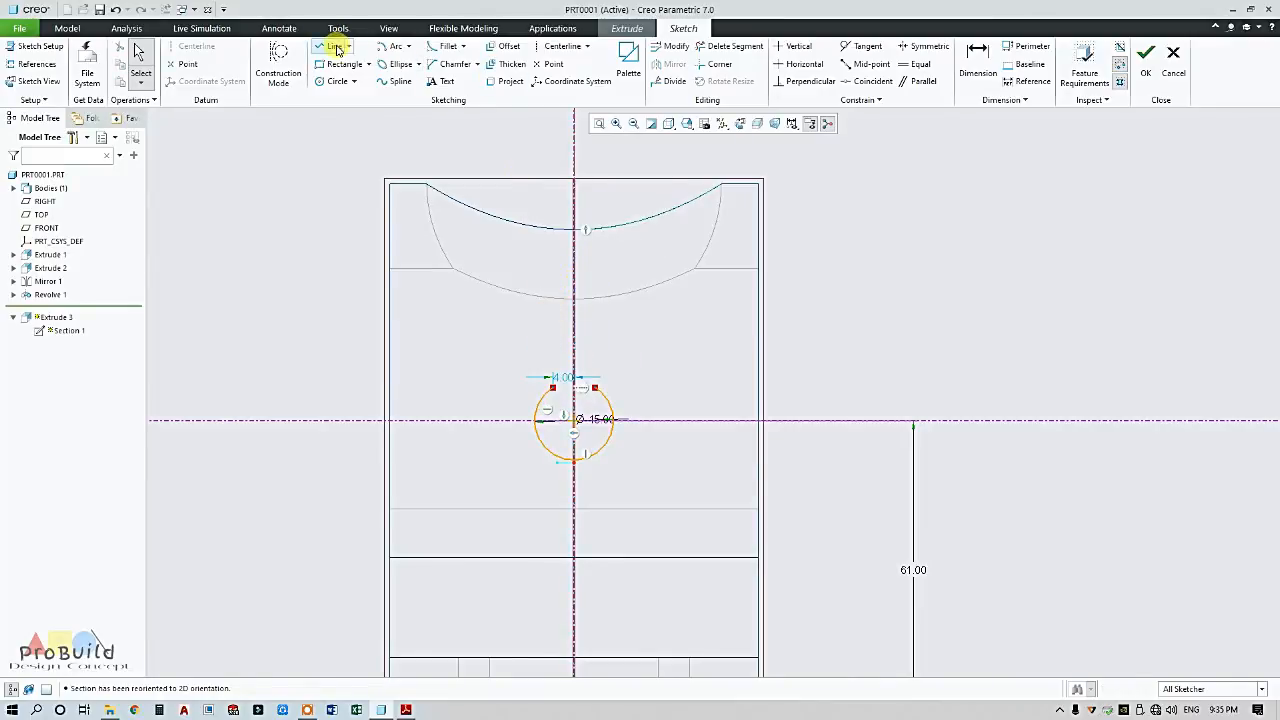
- Draw a connected three-line slot outline about 46 mm tall from one arc end, across above the part, and back to the other arc end
click(334, 46)
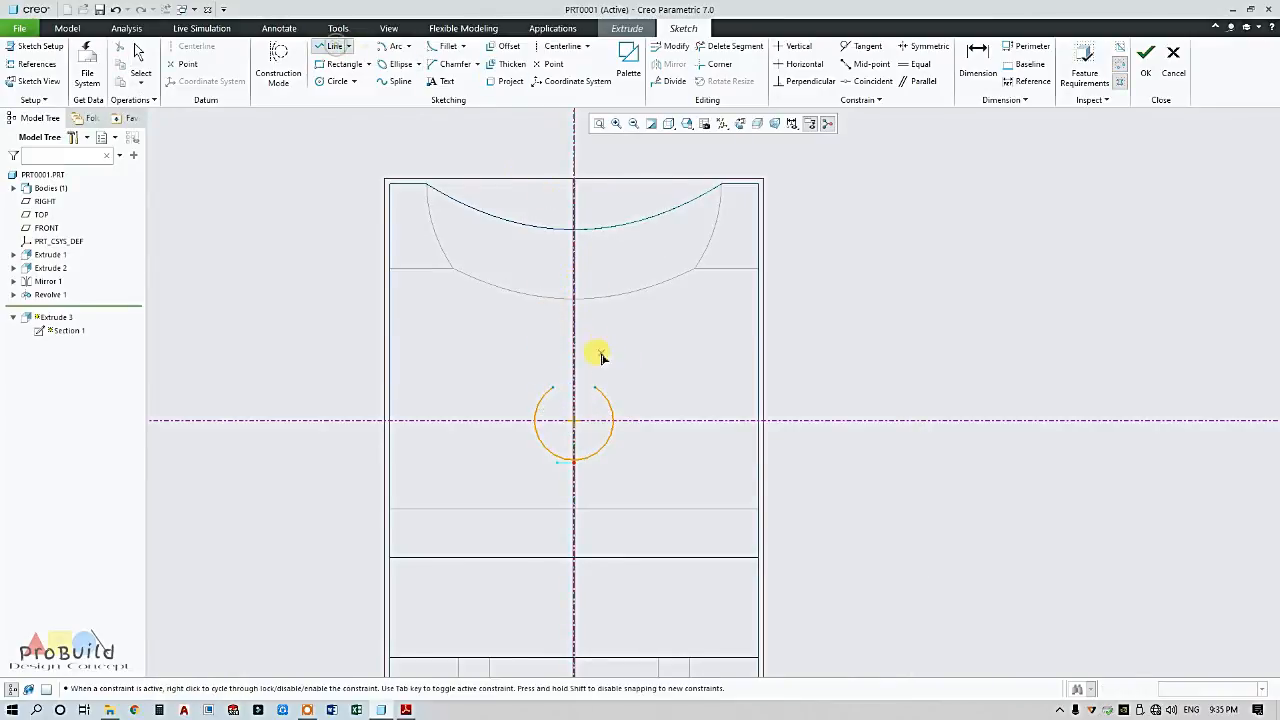
click(594, 143)
click(552, 146)
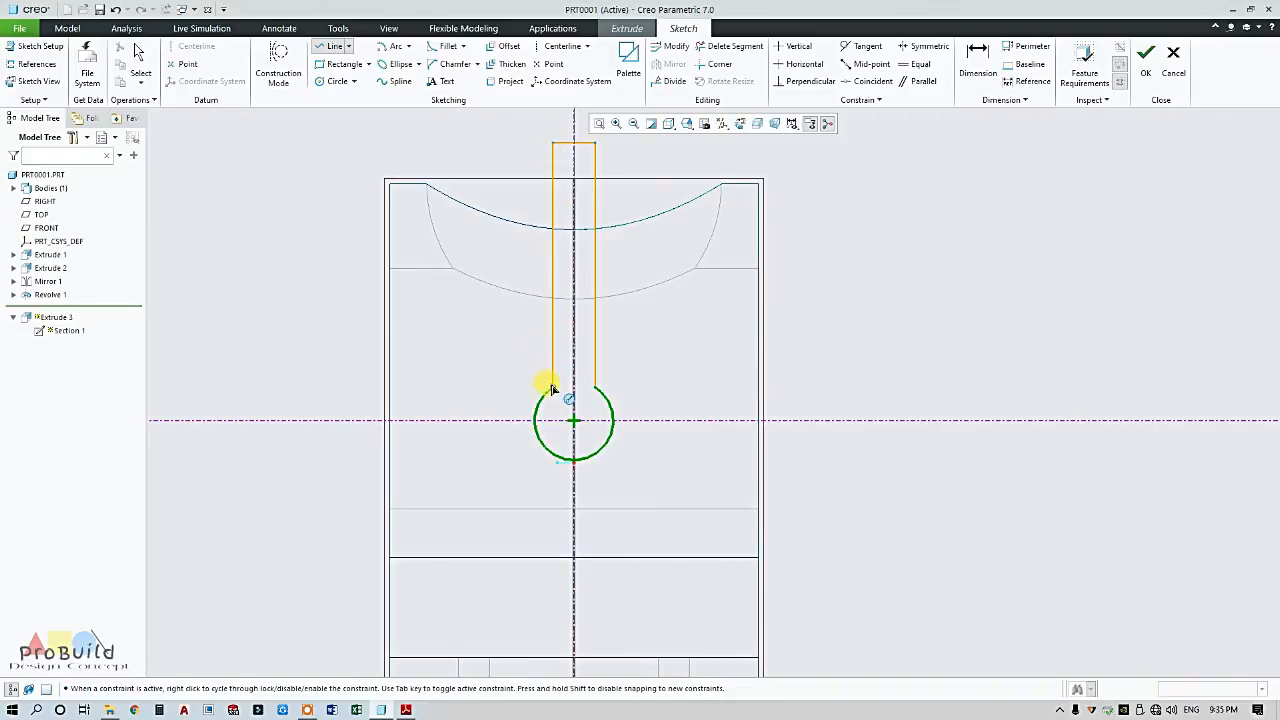
click(552, 386)
- Fix the distance from the slot's side line to the vertical centerline at 4 mm and finish the sketch
scroll(818, 359, up, 1)
scroll(643, 330, up, 5)
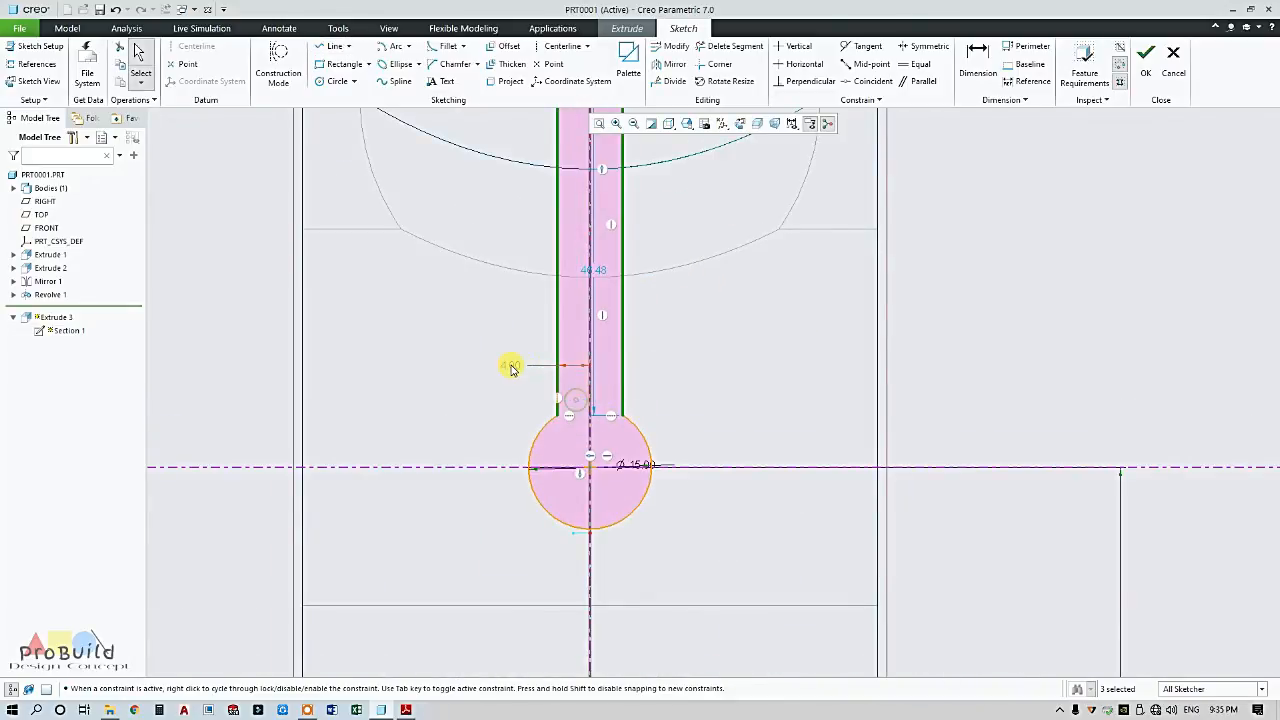
right_click(510, 368)
click(570, 342)
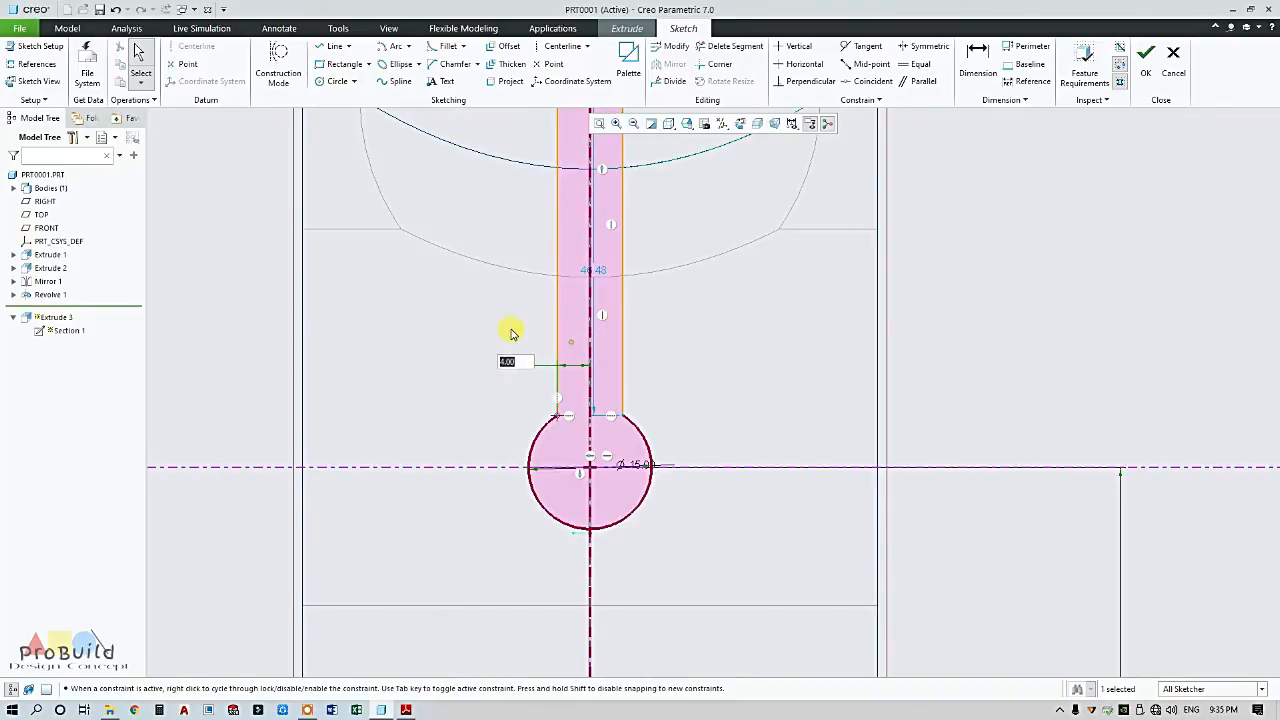
scroll(975, 320, down, 4)
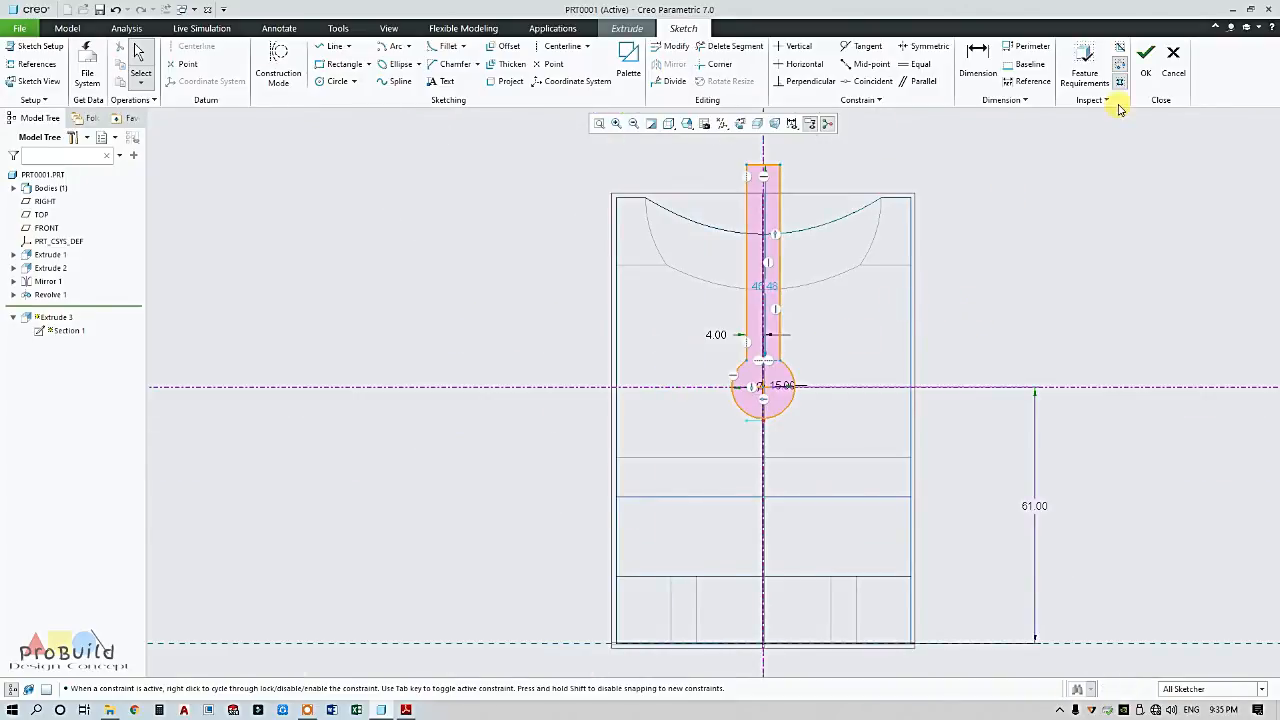
click(1145, 55)
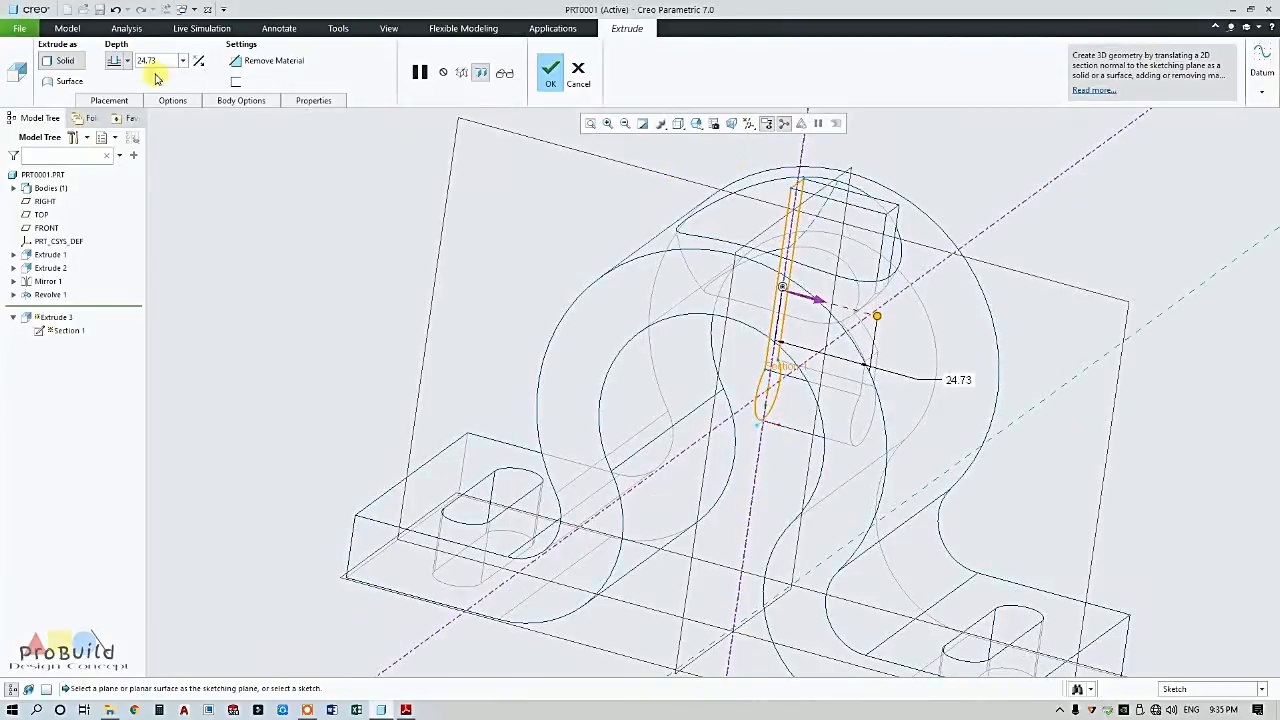
- Cut the slot through both sides of the bracket with a symmetric extrude 143.40 mm deep that removes material
click(113, 105)
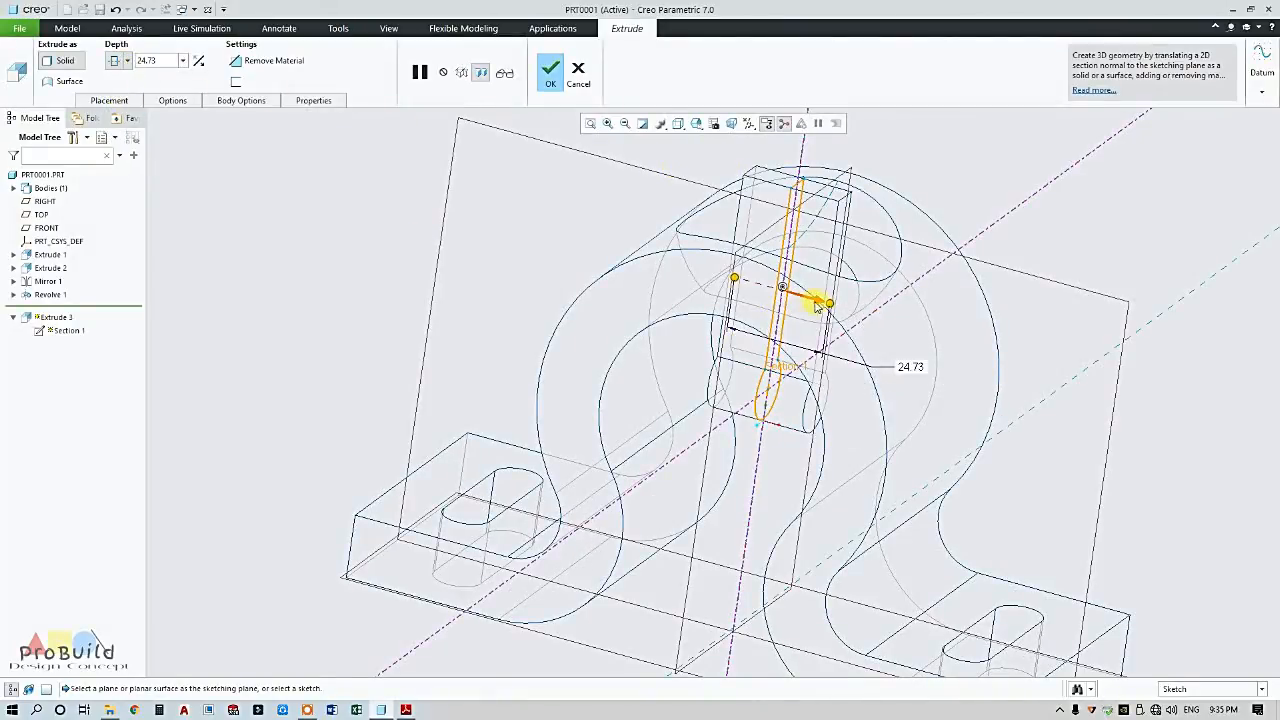
drag(816, 306, 1062, 330)
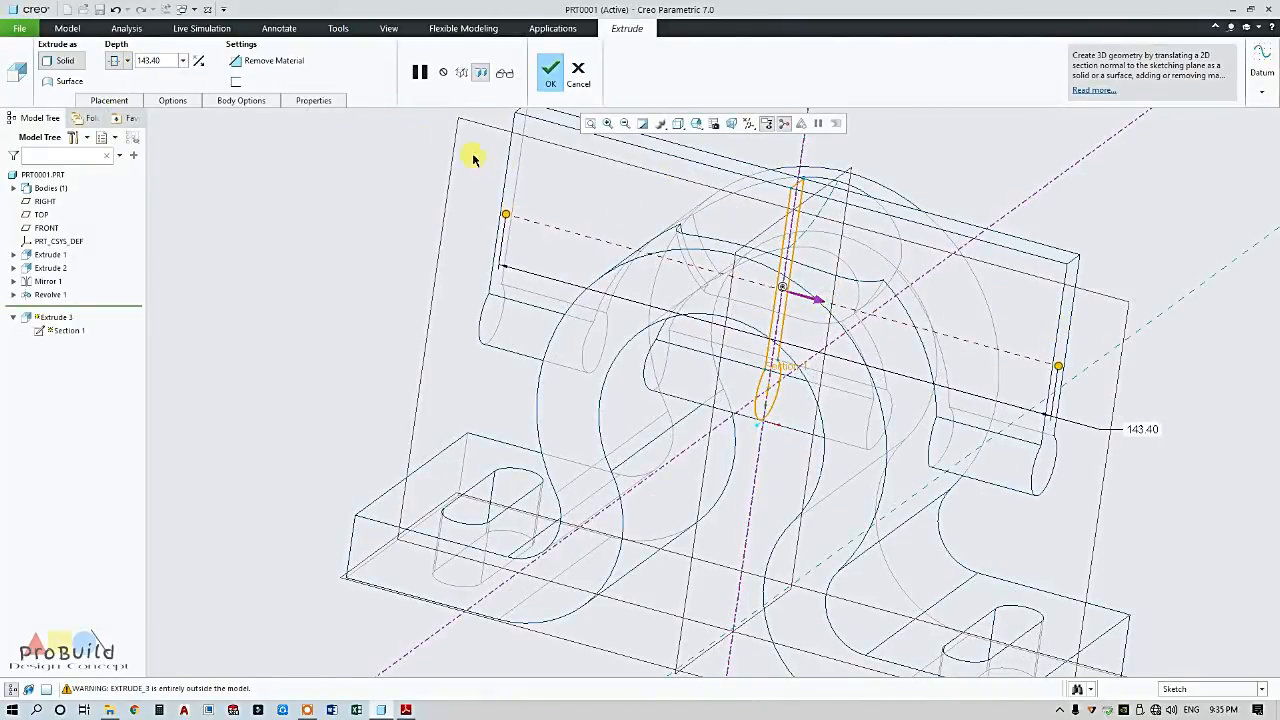
click(283, 63)
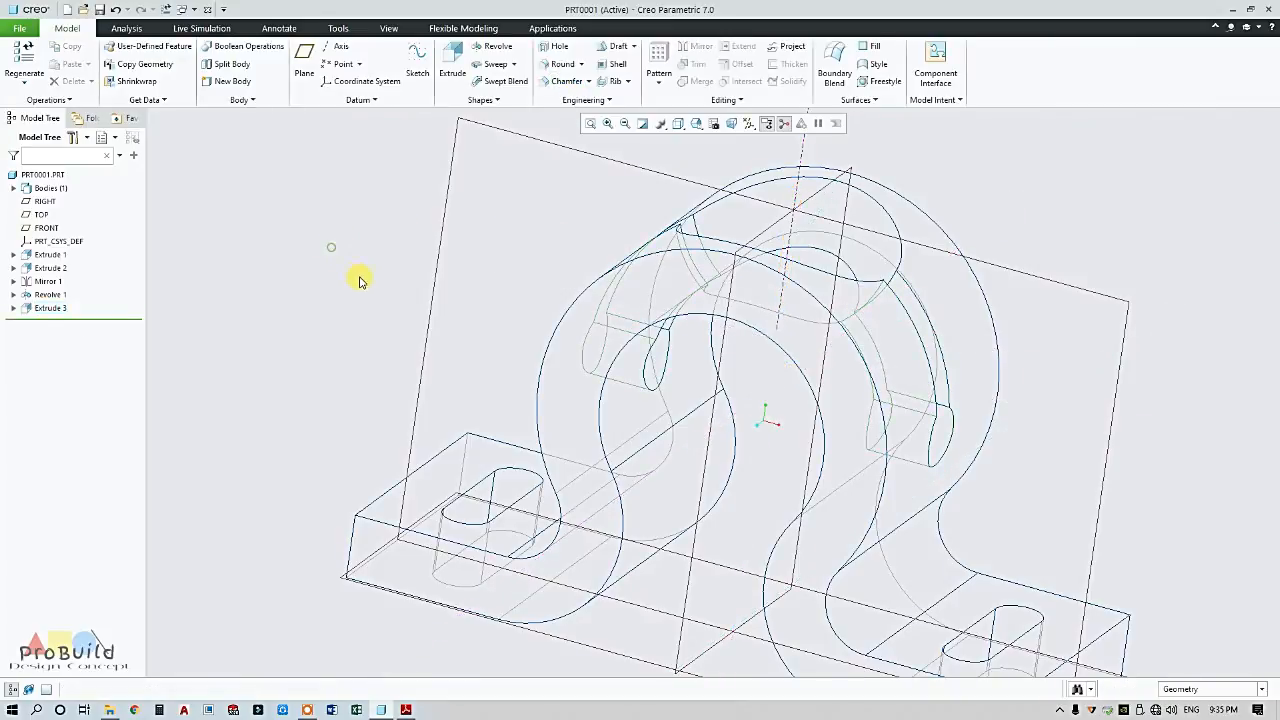
- Display the bracket as Shading With Edges and inspect the slot cut from the opposite side
scroll(362, 282, up, 2)
scroll(441, 262, down, 1)
click(679, 128)
click(712, 154)
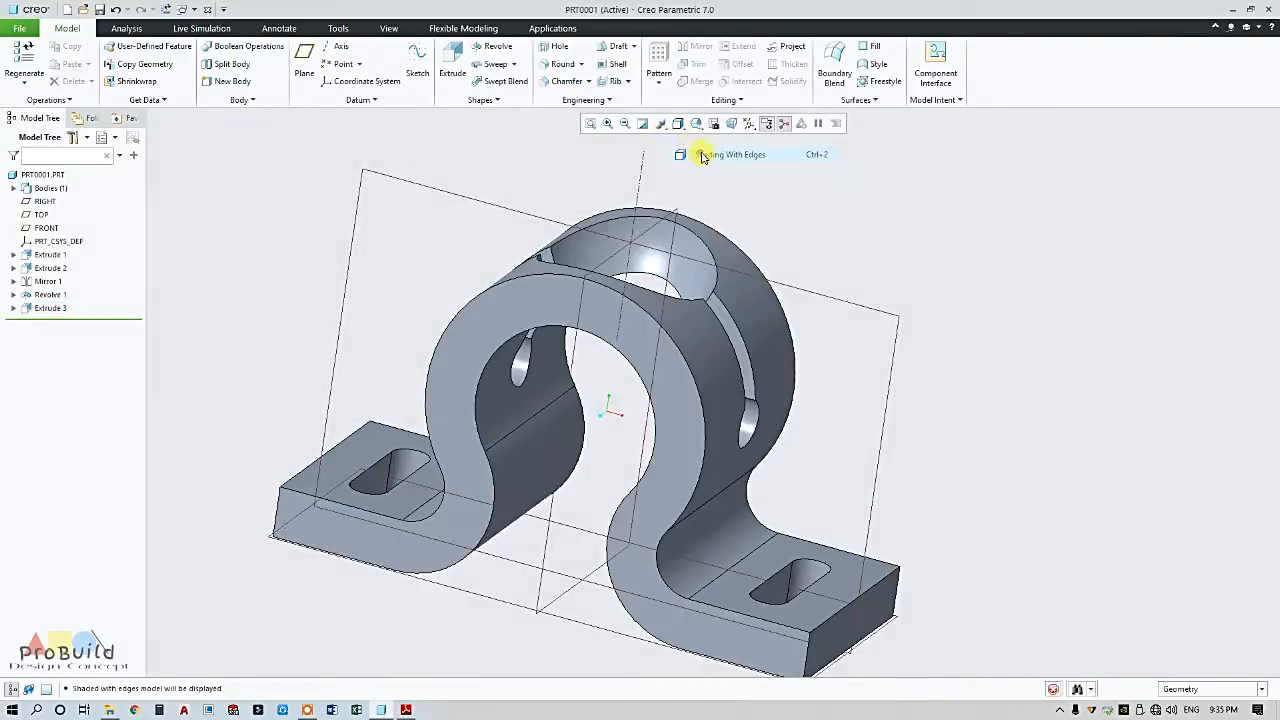
scroll(663, 163, up, 2)
mouse_move(663, 163)
middle_down()
mouse_move(600, 171)
mouse_move(580, 194)
mouse_move(609, 197)
mouse_move(592, 180)
mouse_move(466, 171)
mouse_move(460, 205)
middle_up()
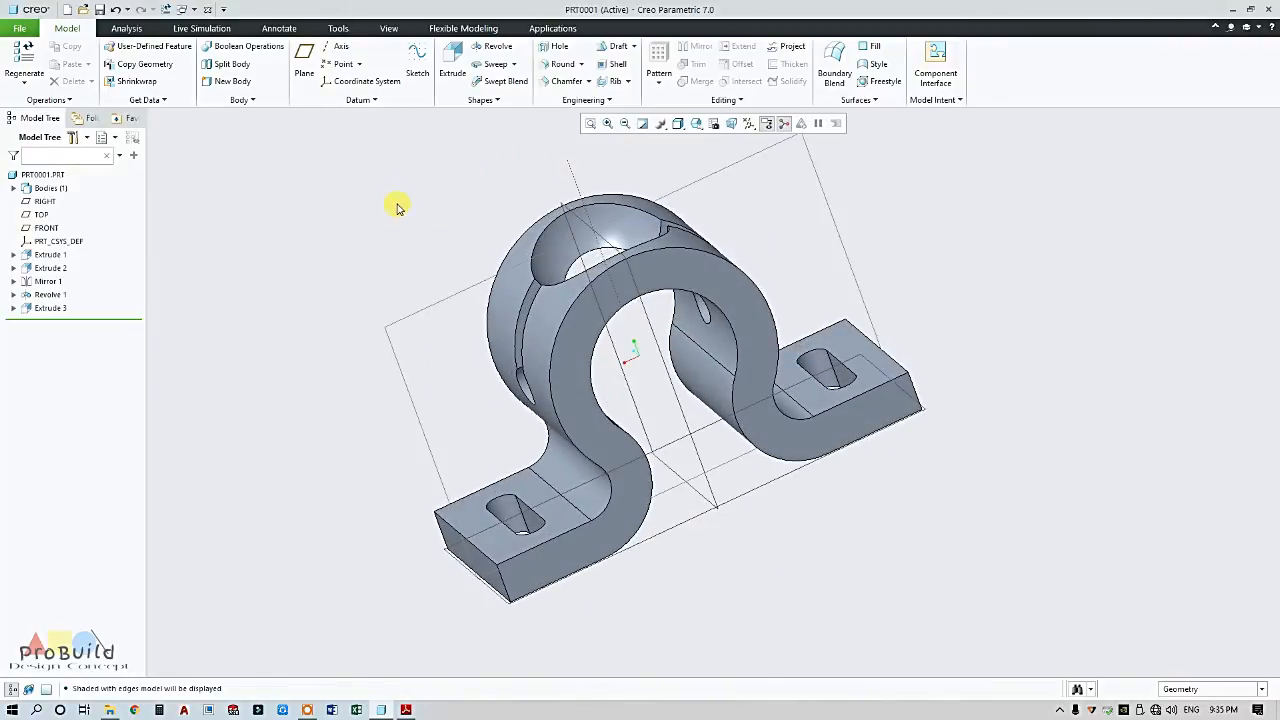
- Start a Round, check the R4 corner radius in the reference drawing, and apply 4 mm to a vertical corner edge of the foot
click(564, 64)
click(406, 710)
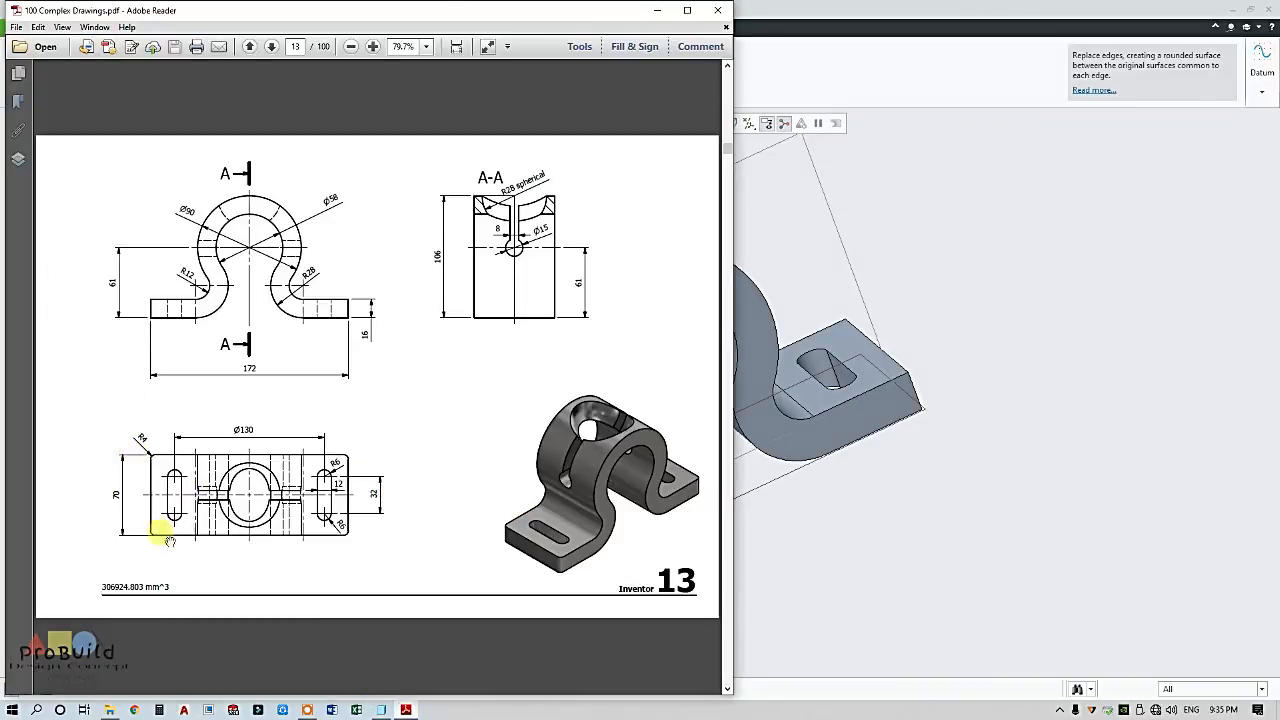
click(771, 559)
scroll(523, 531, up, 5)
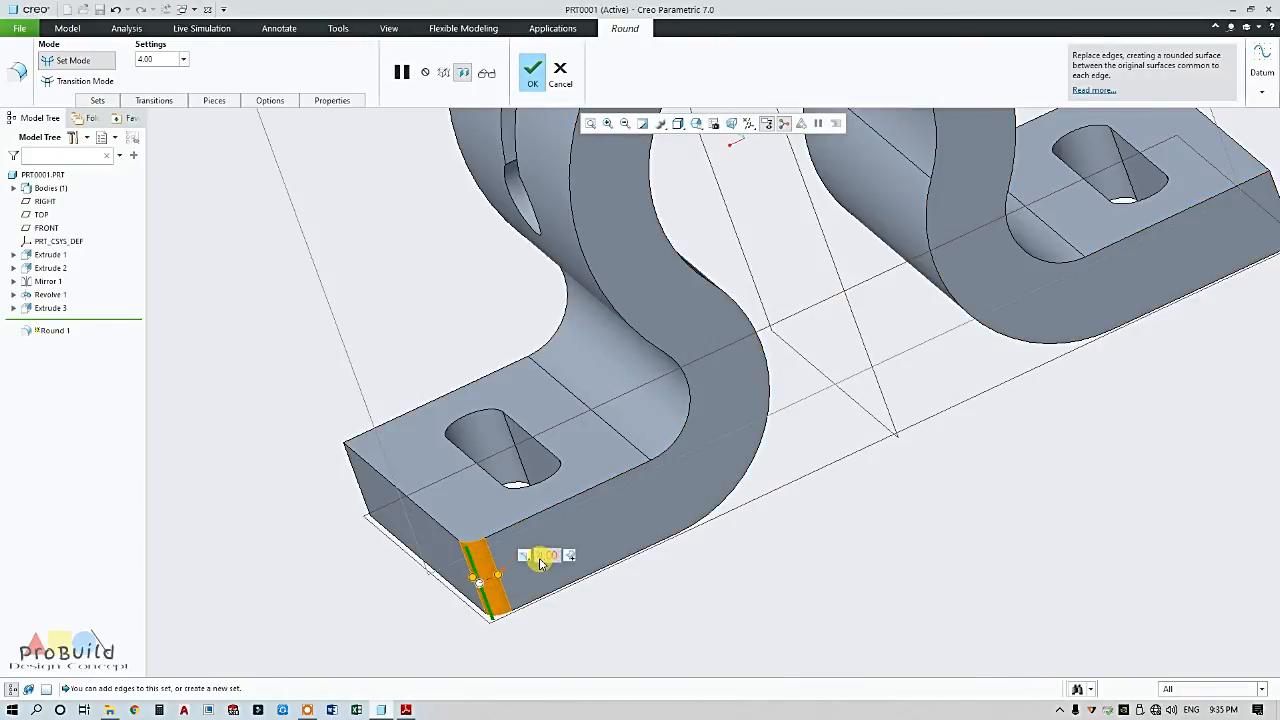
scroll(540, 563, down, 5)
middle_drag(457, 543, 371, 529)
- Remove the mistakenly picked end-face set and complete the Round on the remaining vertical corners of the feet with a 4 mm radius
click(659, 521)
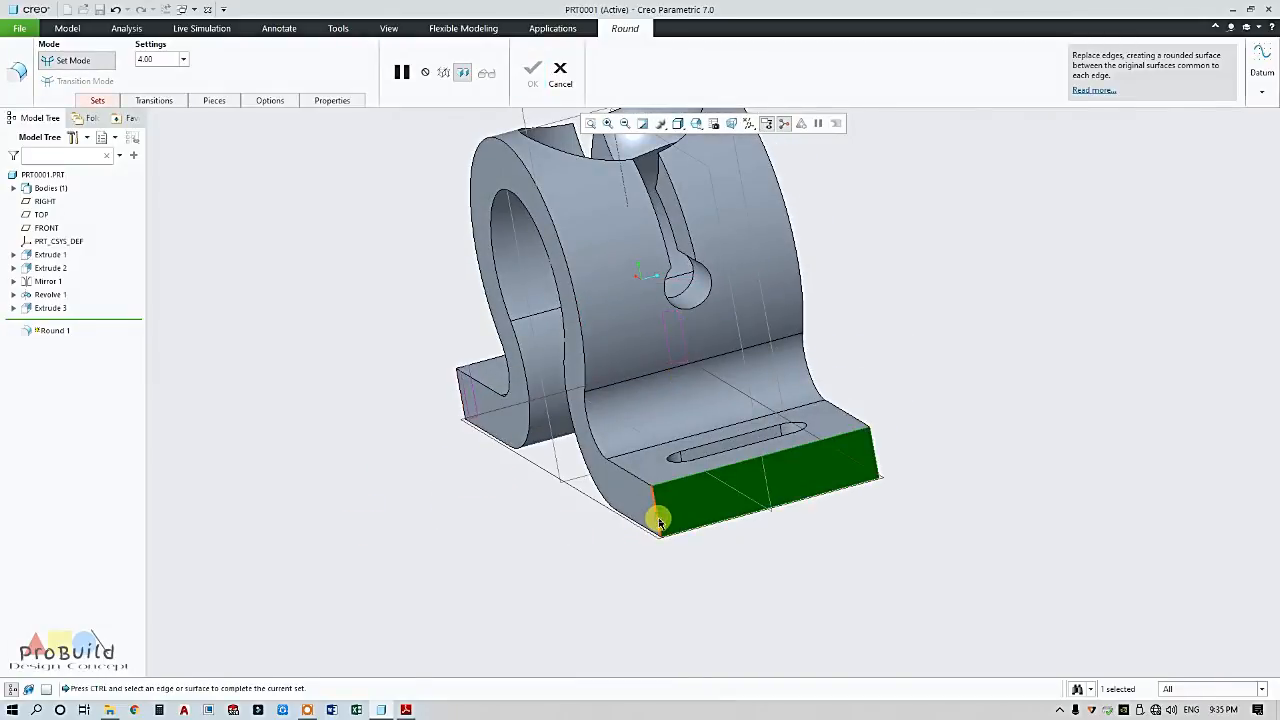
click(97, 100)
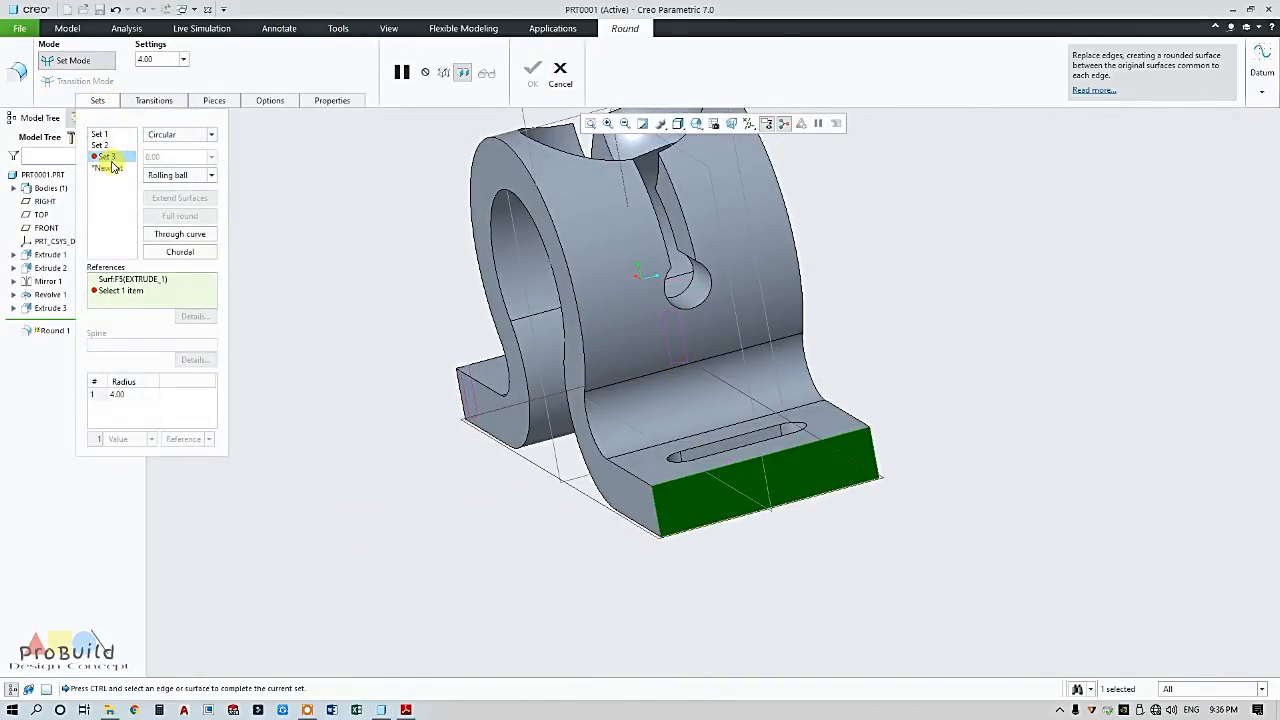
click(143, 180)
click(657, 518)
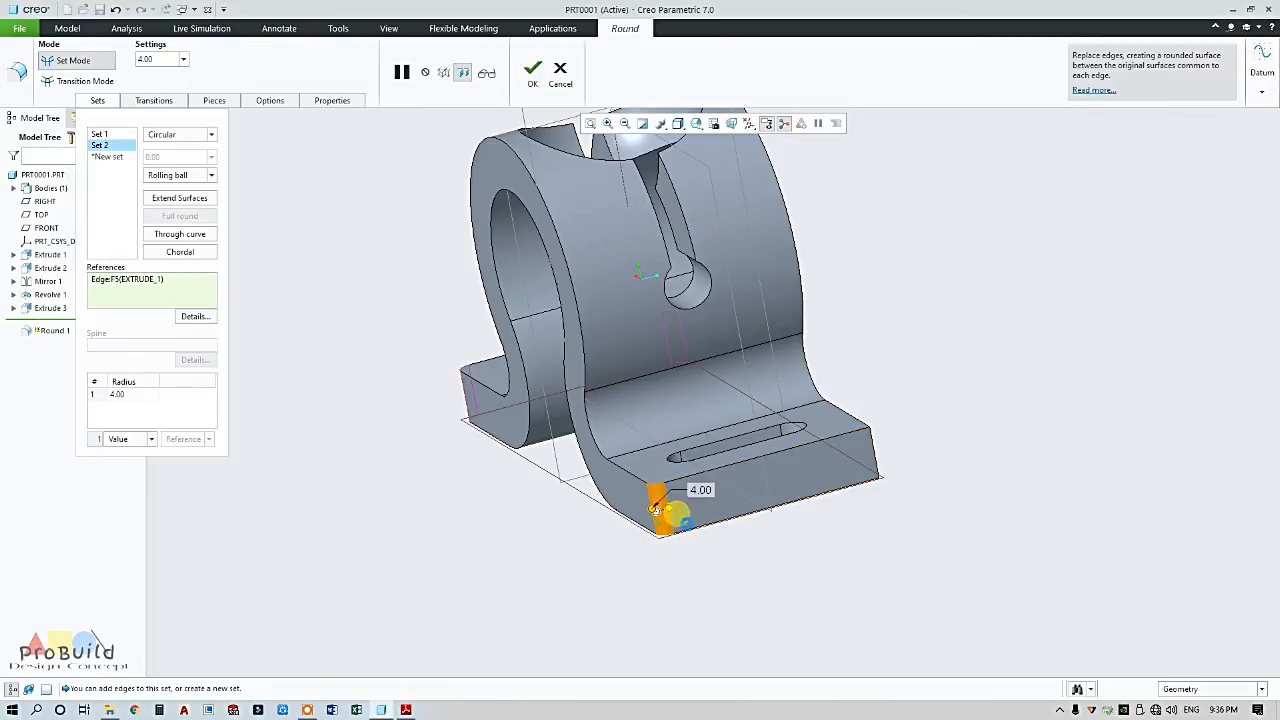
middle_drag(594, 547, 543, 557)
click(530, 551)
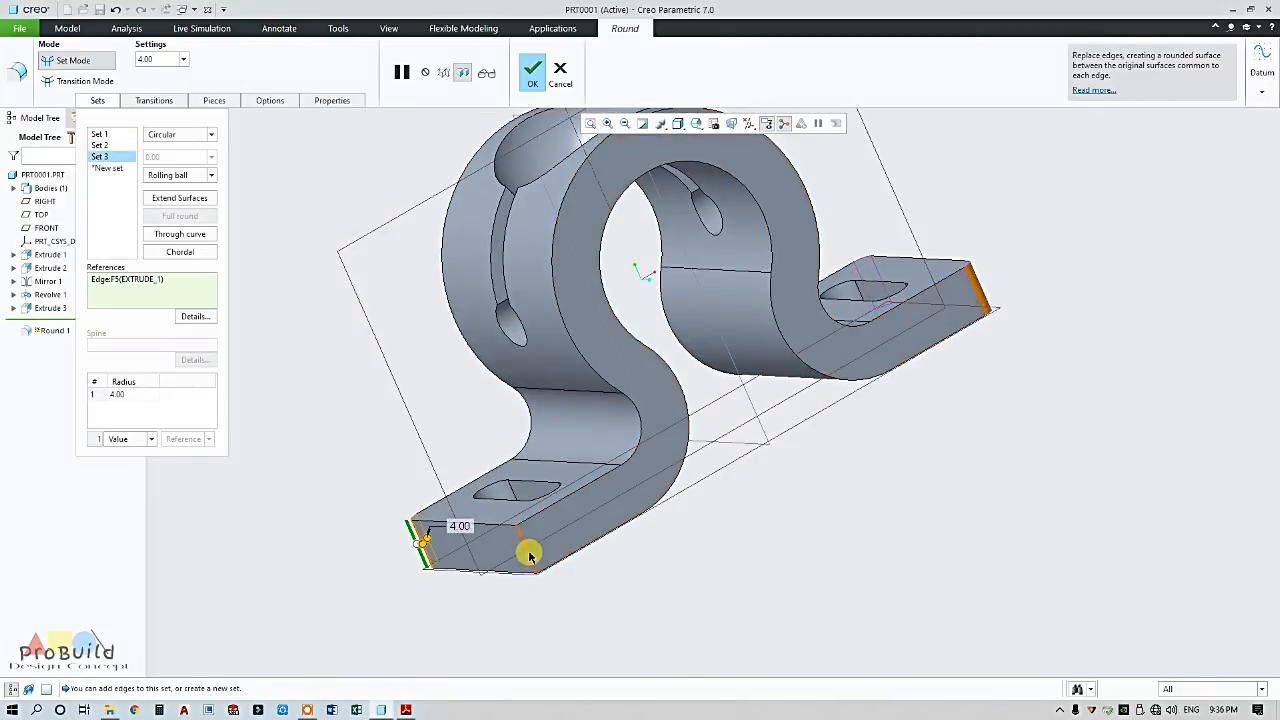
click(532, 74)
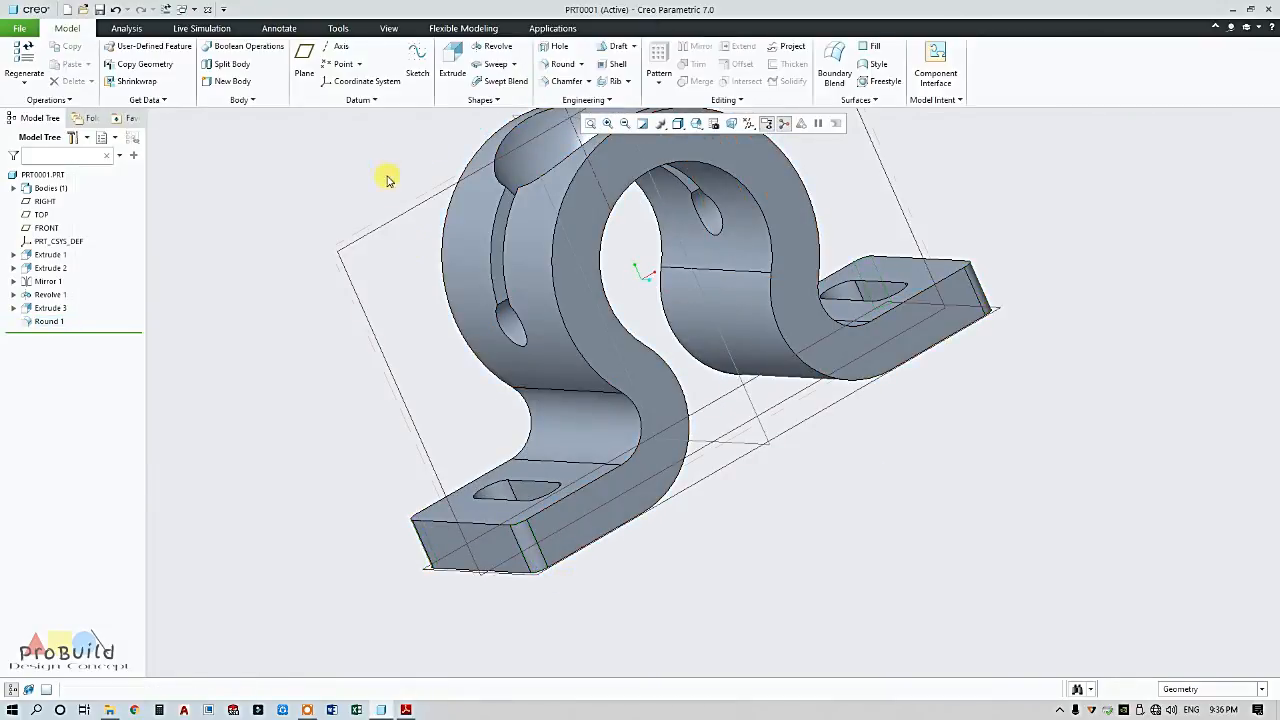
- Hide the datum planes and axes to leave only the bracket geometry displayed
scroll(390, 182, up, 4)
scroll(408, 202, down, 3)
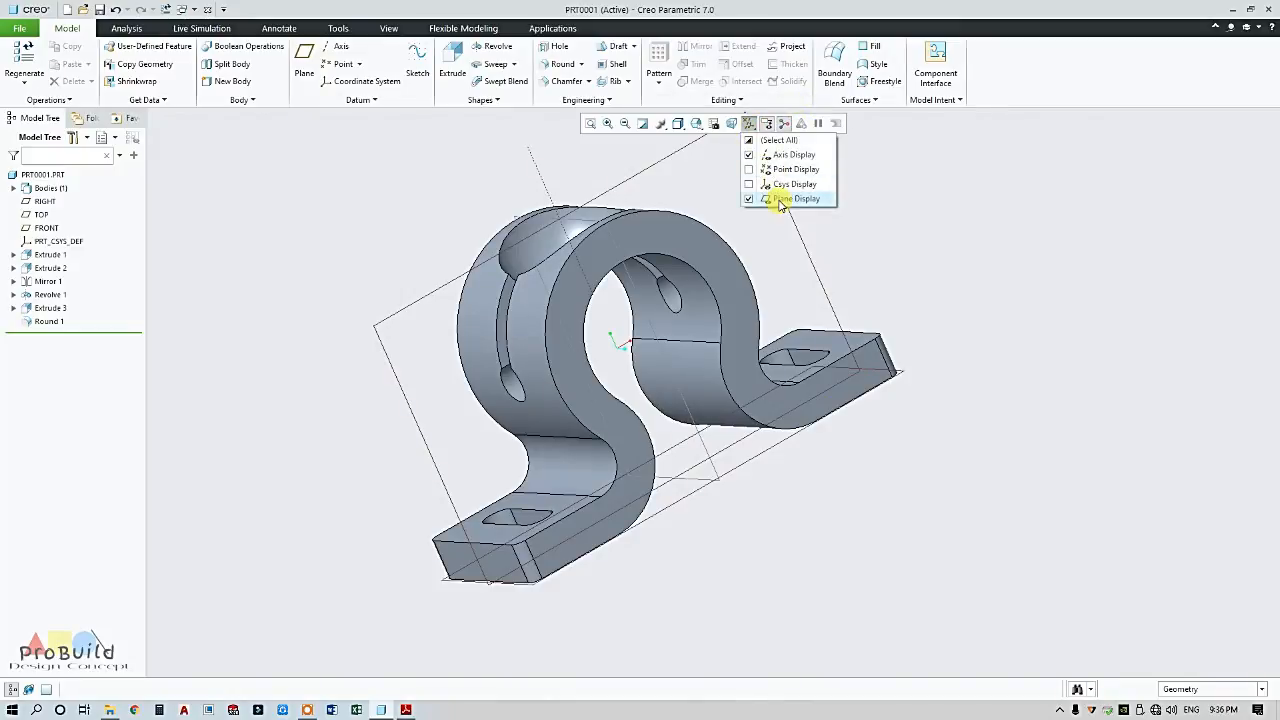
click(757, 199)
click(763, 155)
middle_drag(894, 208, 717, 390)
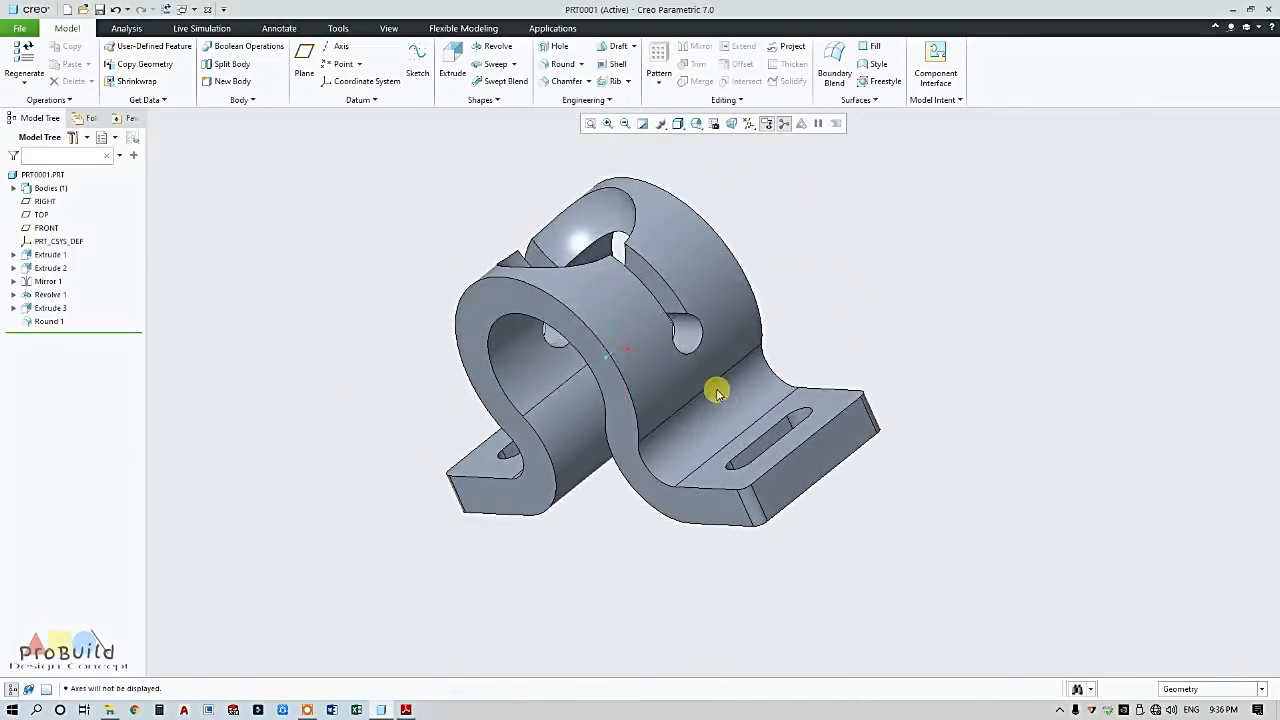
- Apply a brass-coloured appearance from the std-metals library to the entire part
click(389, 28)
click(137, 80)
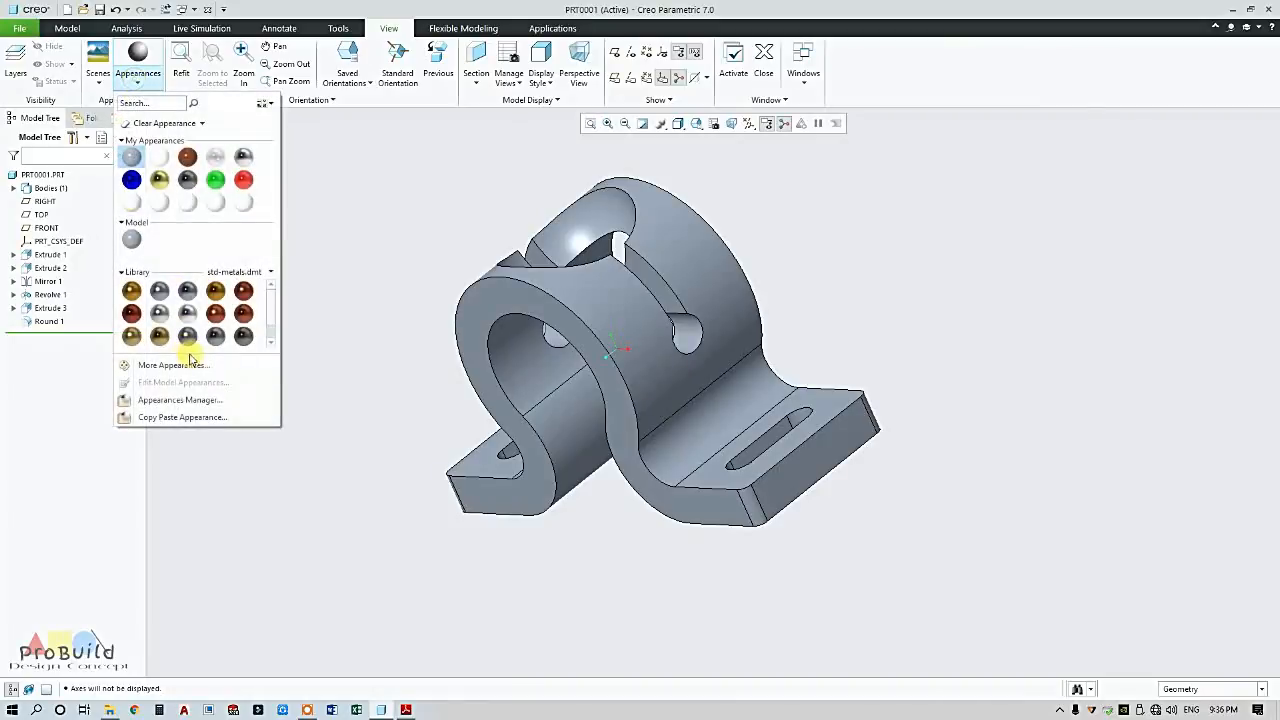
click(153, 341)
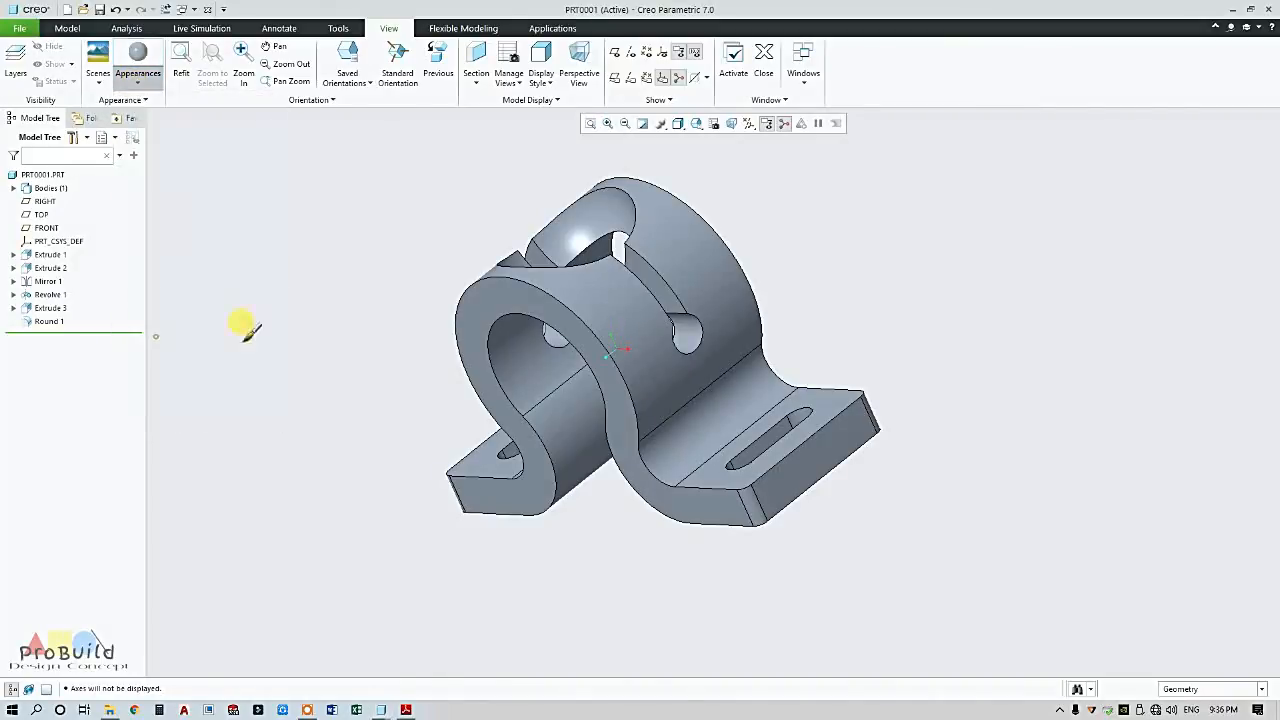
click(1172, 689)
click(1172, 674)
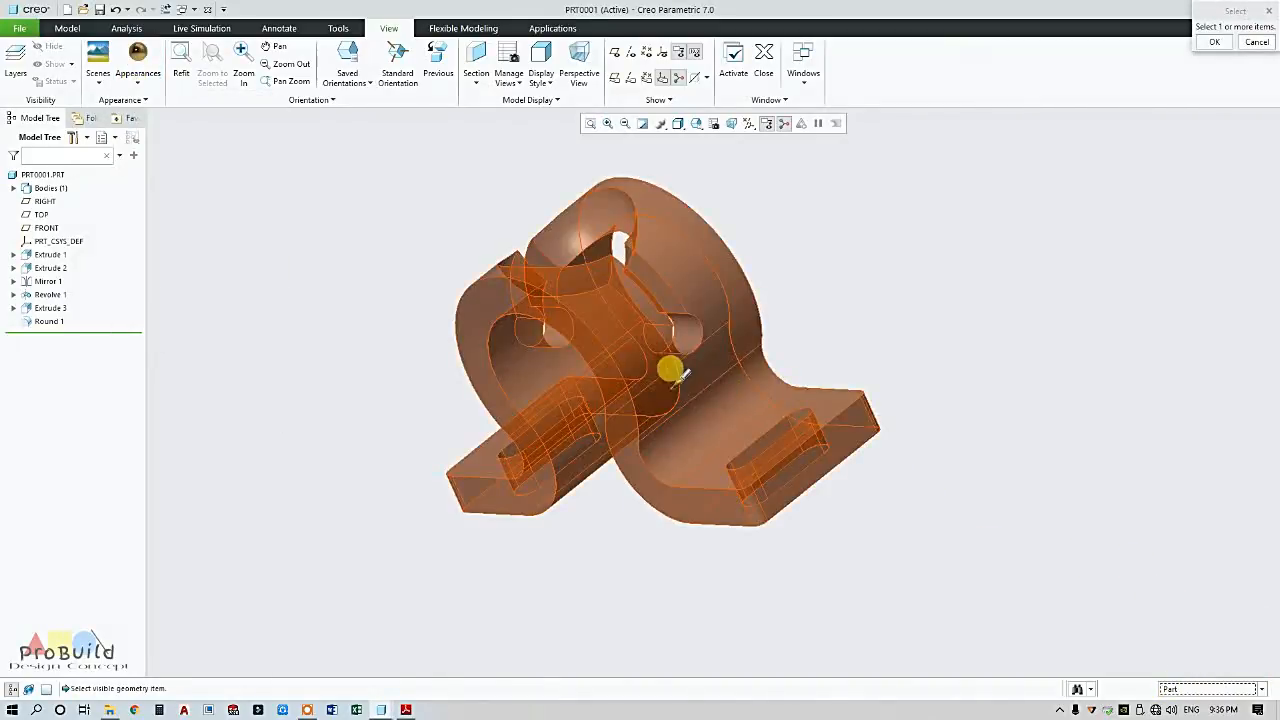
click(673, 372)
middle_click(673, 375)
- Display the bracket as Shading With Reflections and orbit it to a low front view
scroll(812, 307, down, 4)
mouse_move(812, 306)
middle_down()
mouse_move(882, 263)
mouse_move(837, 280)
mouse_move(822, 302)
middle_up()
scroll(821, 303, up, 4)
scroll(770, 267, down, 3)
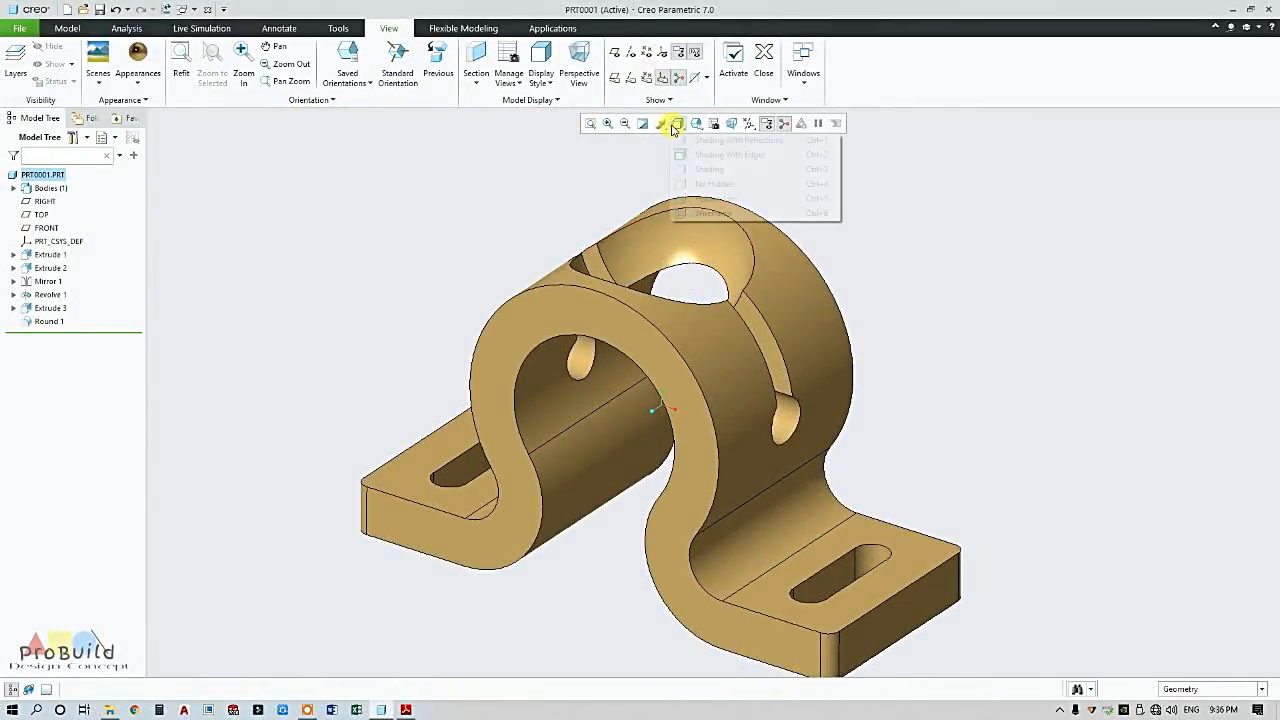
click(705, 140)
mouse_move(883, 286)
middle_down()
mouse_move(975, 267)
mouse_move(980, 211)
mouse_move(877, 397)
mouse_move(871, 285)
mouse_move(771, 277)
mouse_move(829, 309)
mouse_move(900, 257)
mouse_move(914, 221)
mouse_move(906, 314)
mouse_move(820, 349)
mouse_move(886, 331)
middle_up()
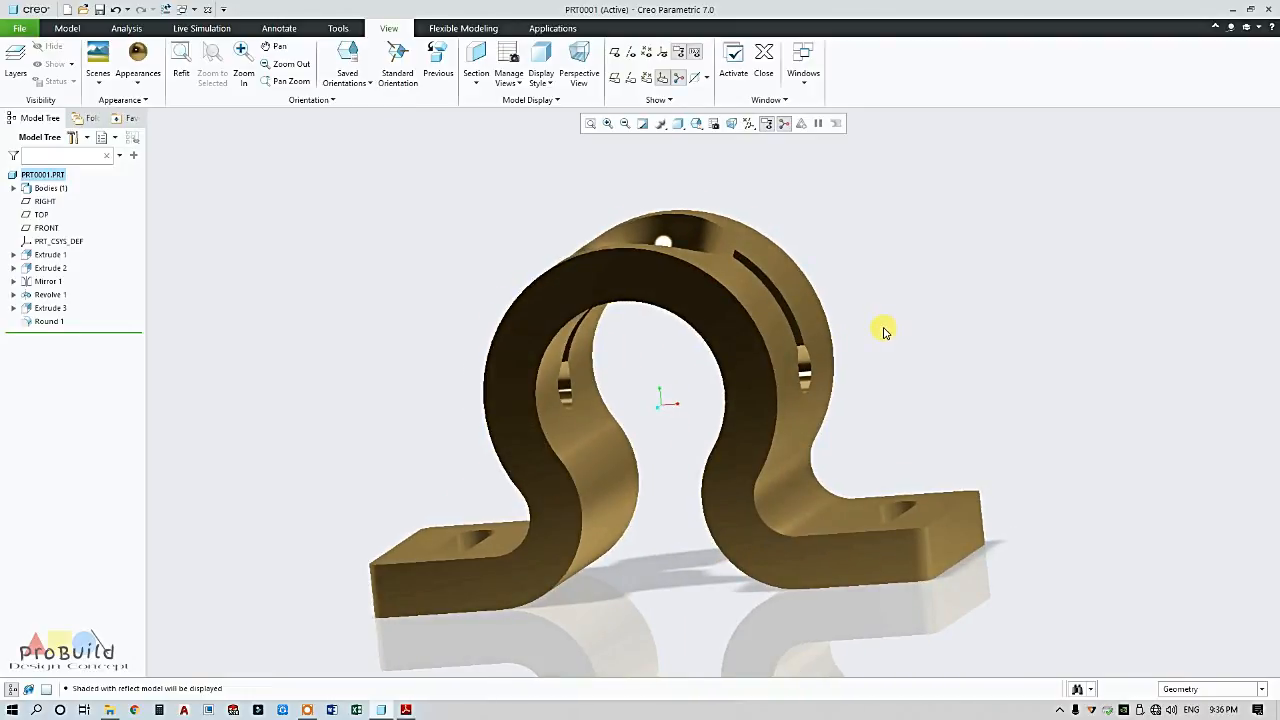